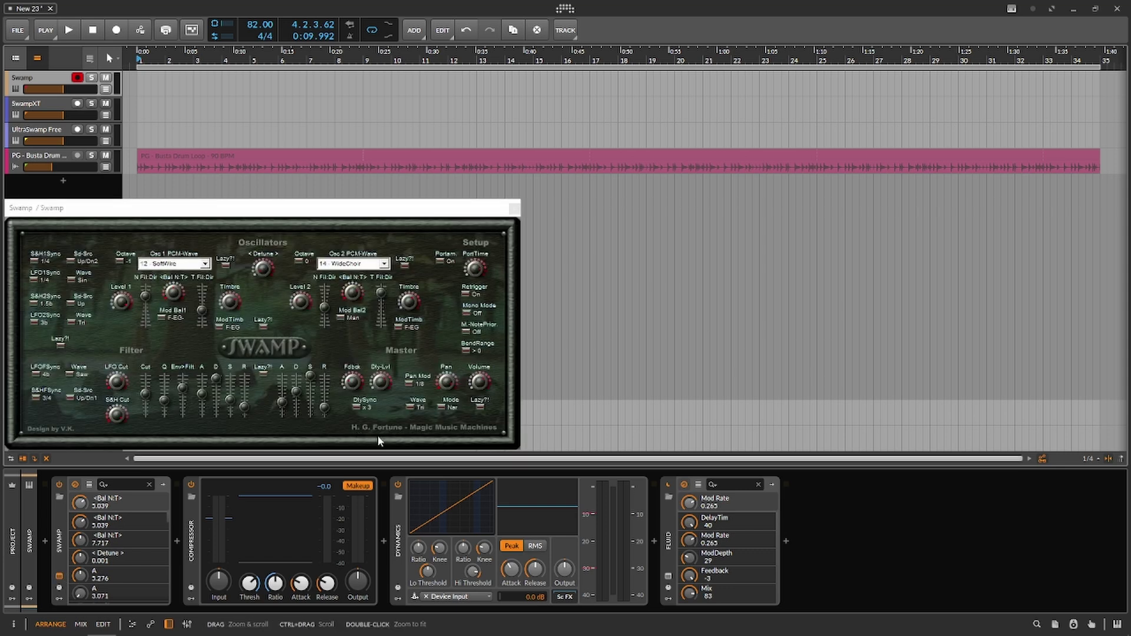
# Step: Move the Swamp window aside, browse the instrument plug-ins from vendor HGFortunex2 for a new track, and cancel without adding one
pyautogui.moveTo(345, 205); pyautogui.dragTo(478, 77)
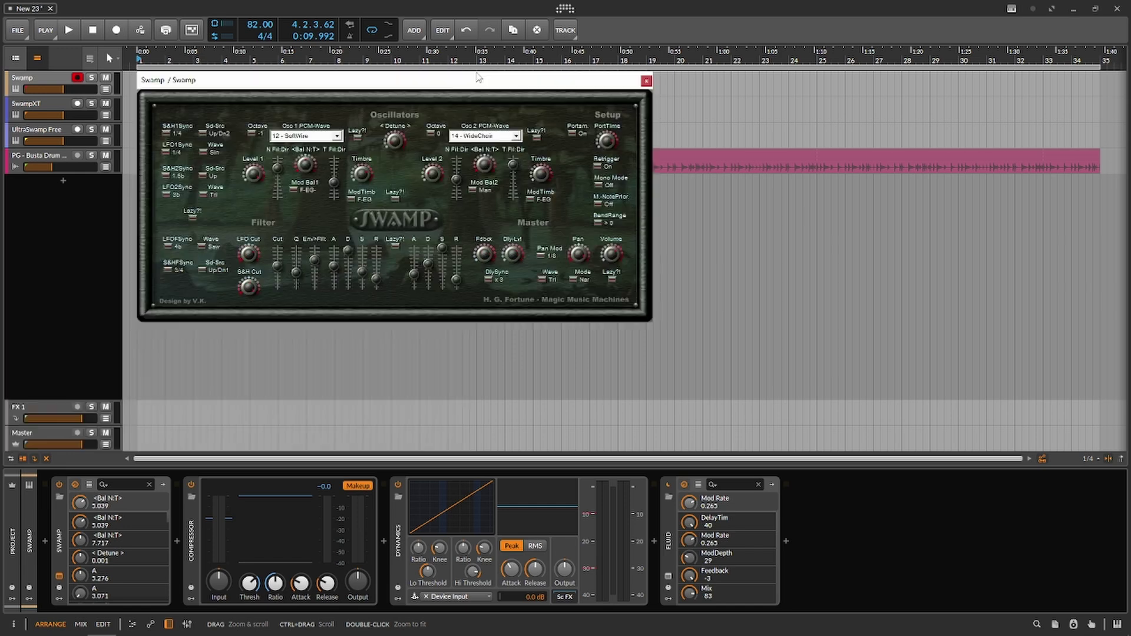
pyautogui.doubleClick(43, 245)
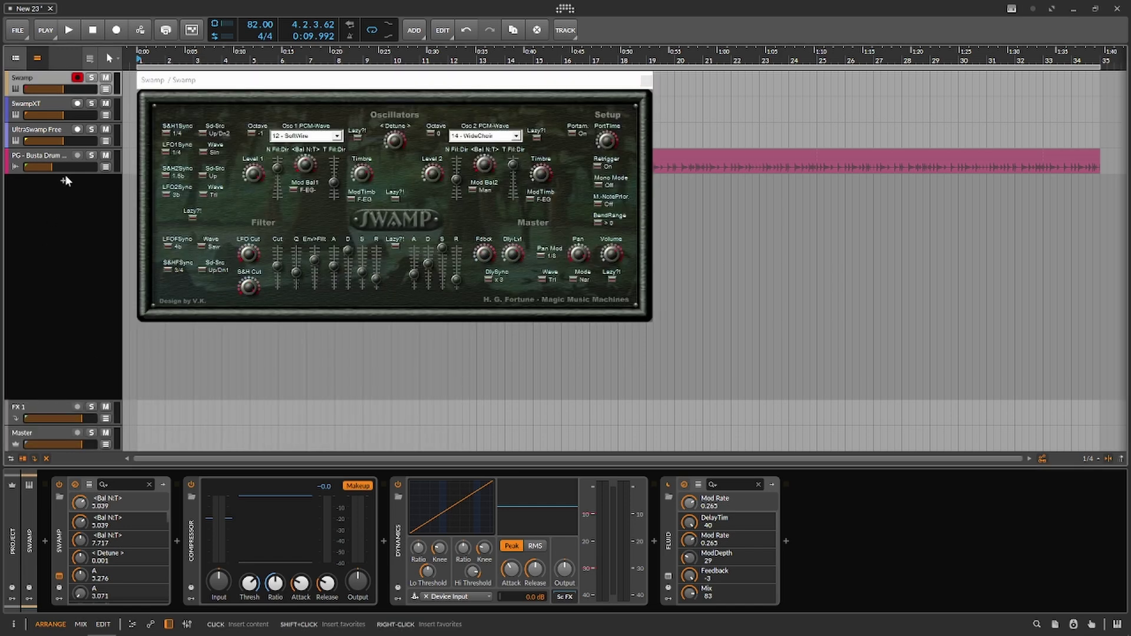
pyautogui.click(64, 275)
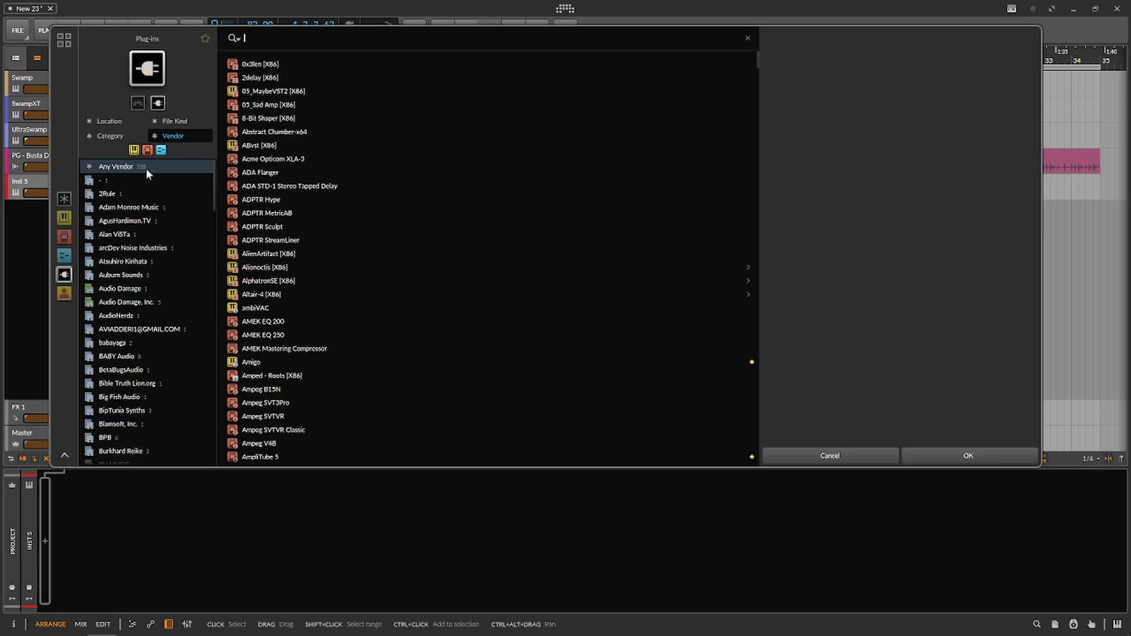
pyautogui.scroll(-5, 171, 369)
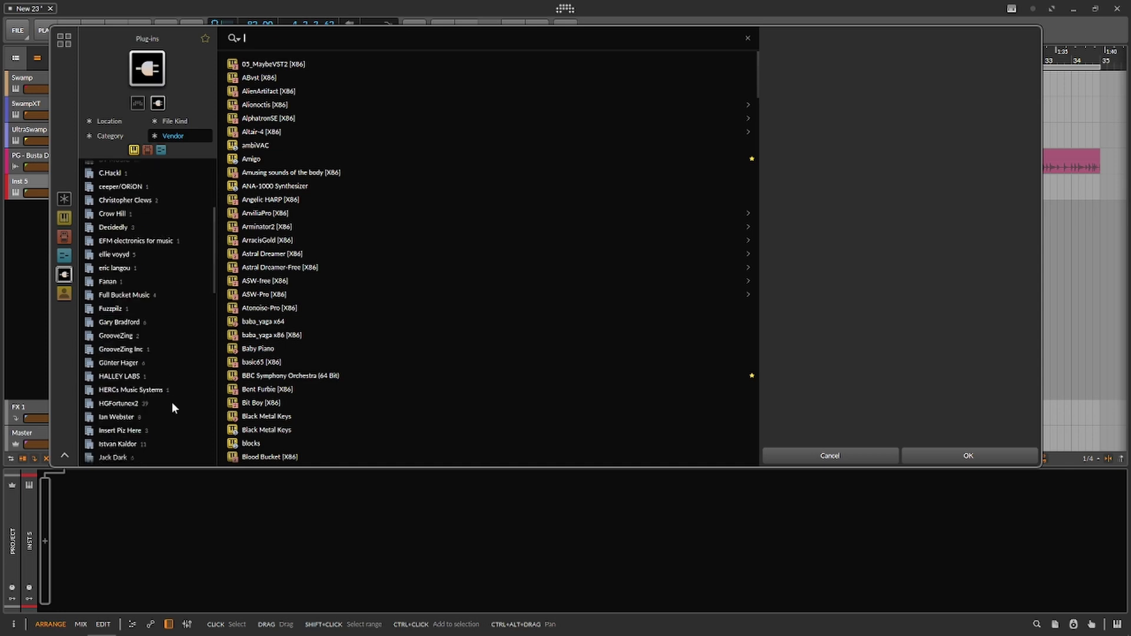
pyautogui.click(112, 407)
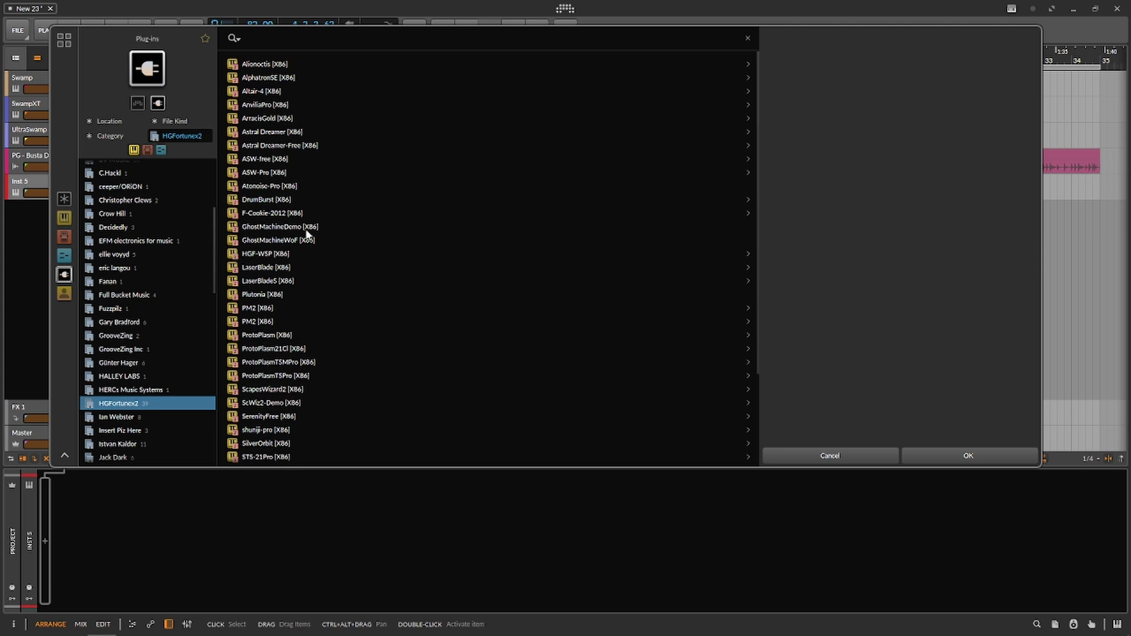
pyautogui.scroll(-3, 308, 232)
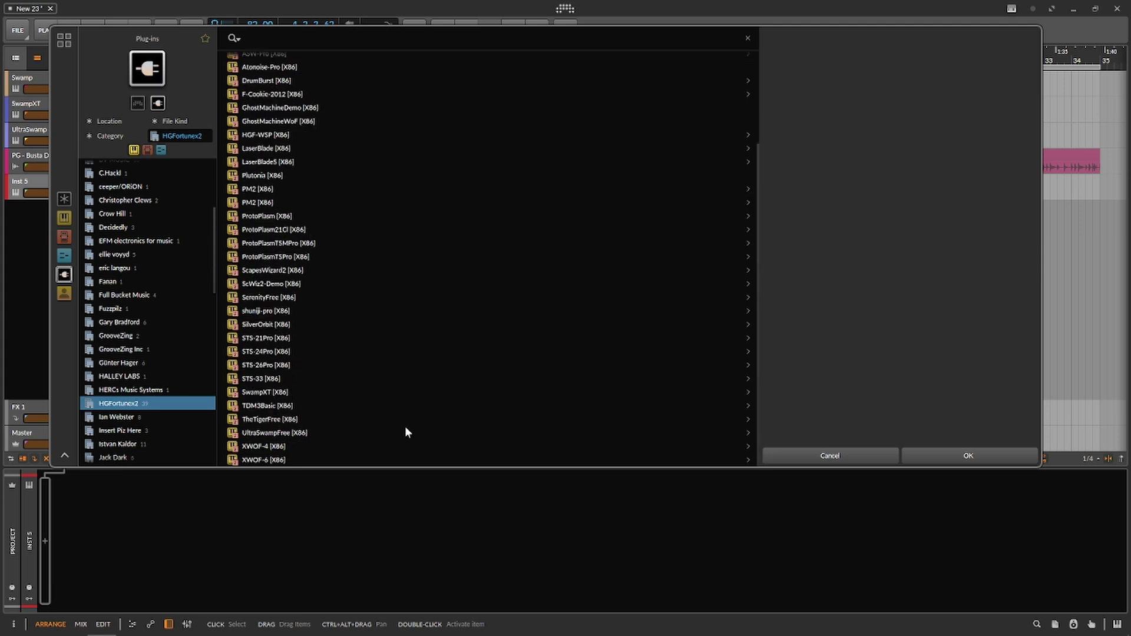
pyautogui.click(884, 459)
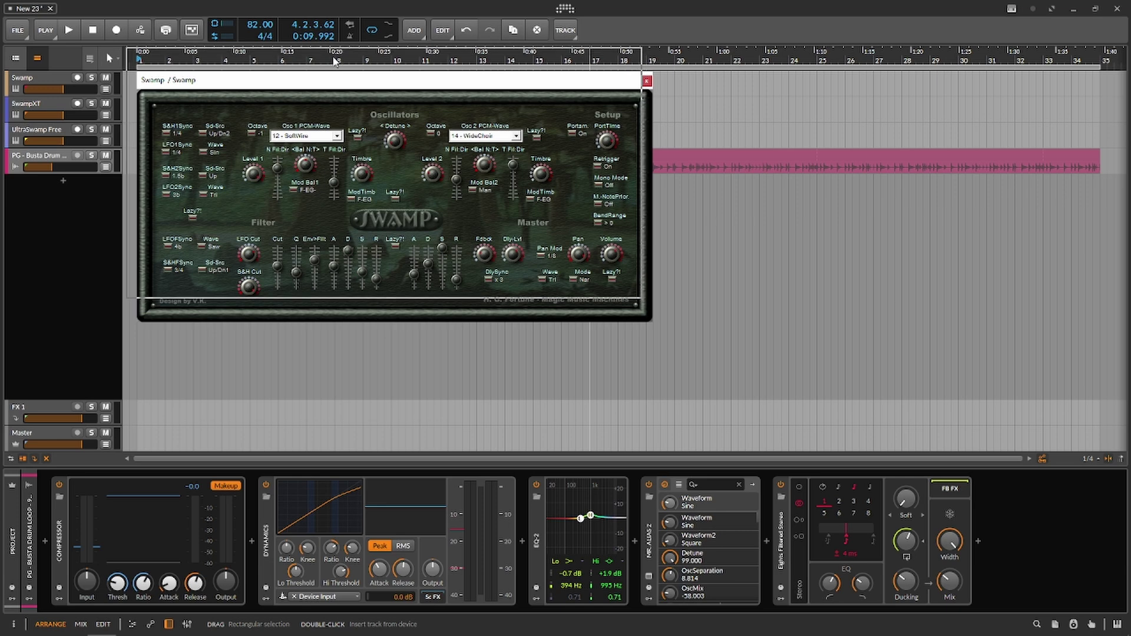
# Step: Show the SwampXT and UltraSwamp Free plug-in windows and arrange them alongside the Swamp window
pyautogui.moveTo(340, 75); pyautogui.dragTo(327, 50)
pyautogui.click(47, 112)
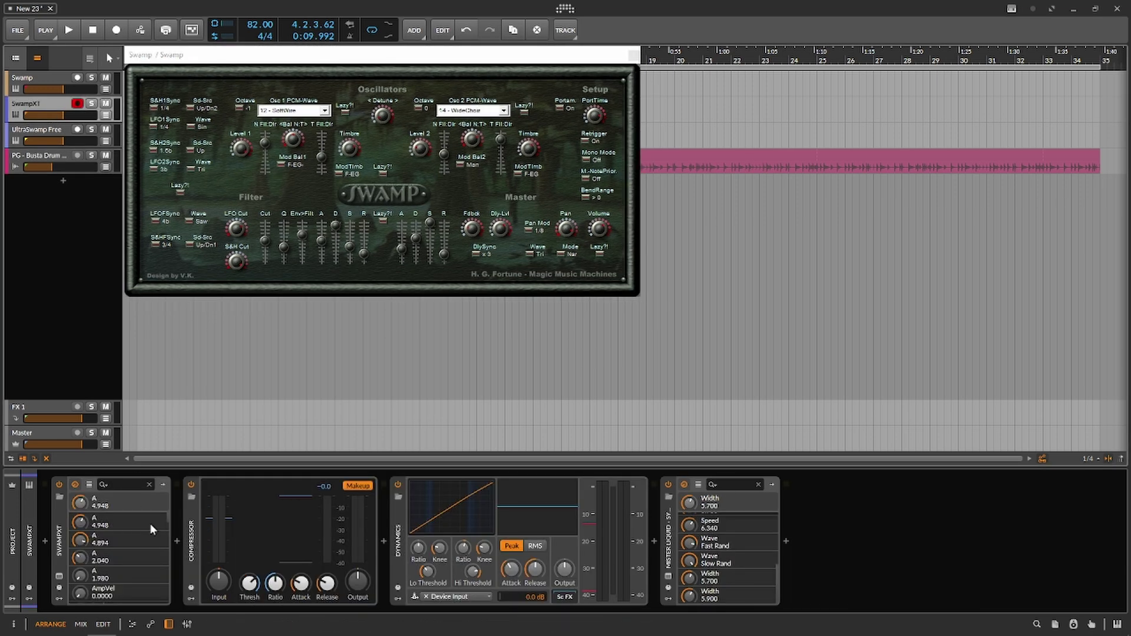
pyautogui.click(59, 575)
pyautogui.moveTo(589, 251); pyautogui.dragTo(714, 53)
pyautogui.click(15, 140)
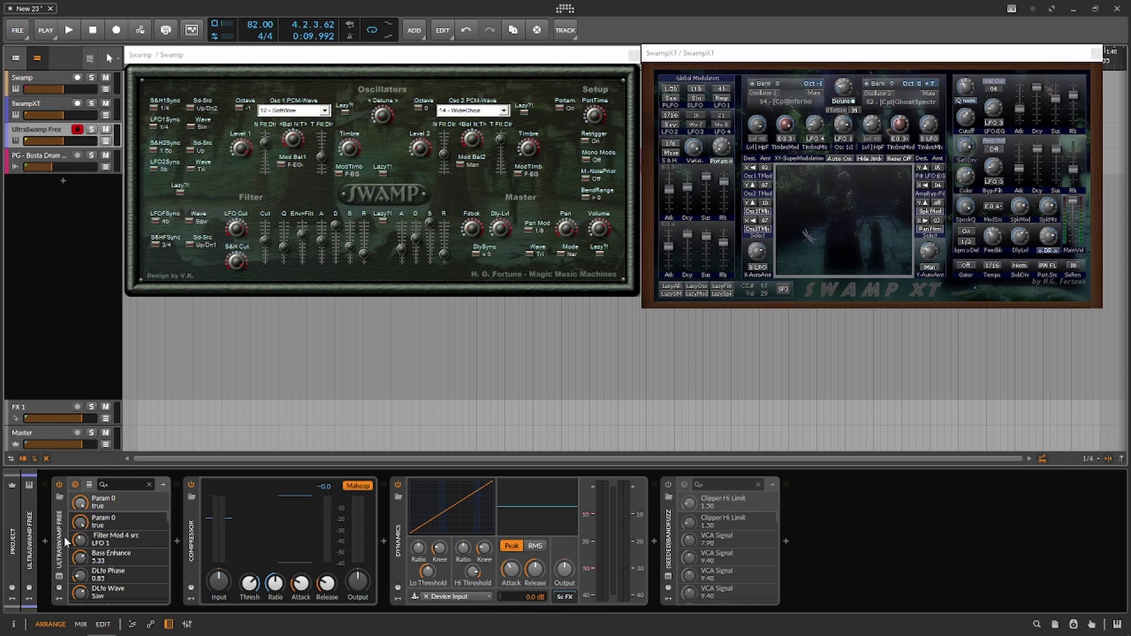
pyautogui.click(59, 575)
pyautogui.moveTo(1125, 598); pyautogui.dragTo(668, 239)
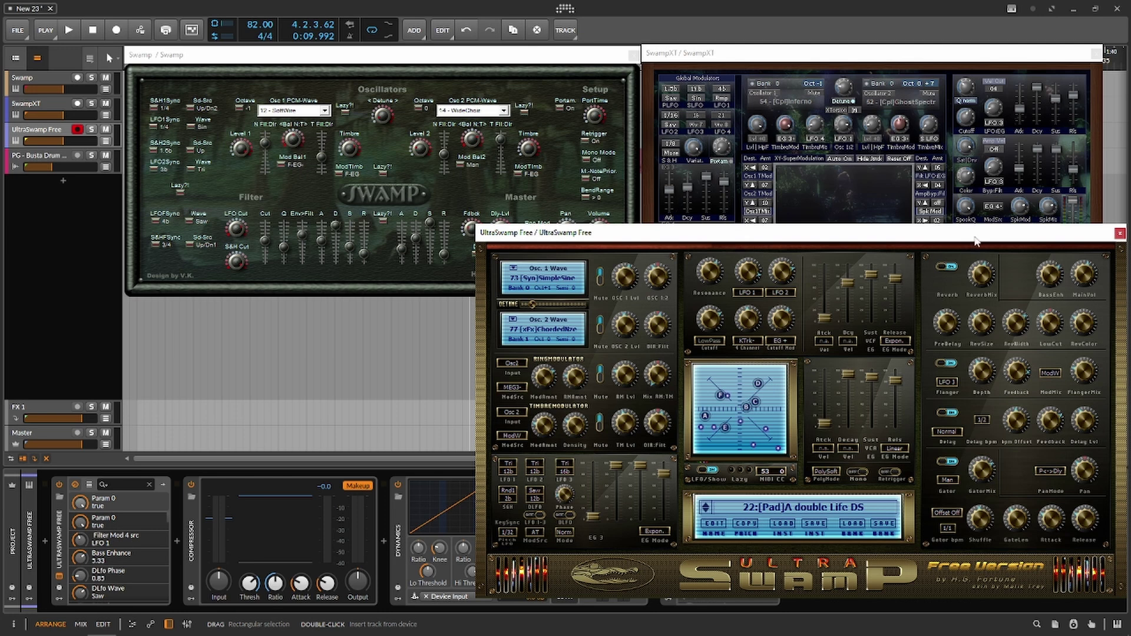
# Step: Close the UltraSwamp Free and SwampXT windows and bring up the Swamp track's synth window on its own
pyautogui.click(1120, 234)
pyautogui.click(1095, 53)
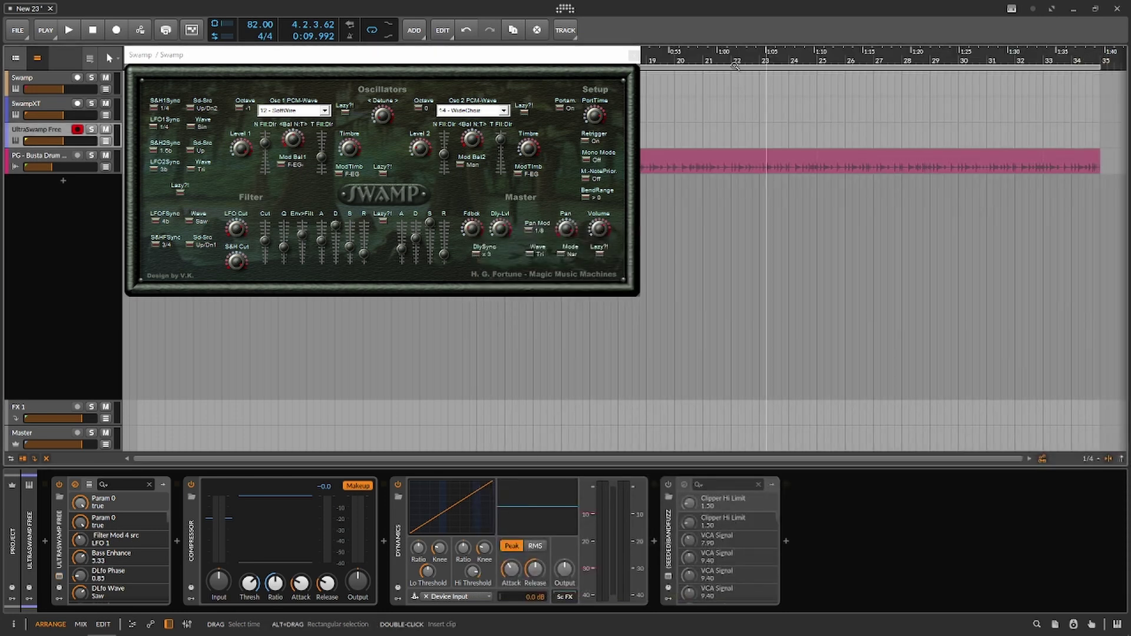
pyautogui.click(634, 55)
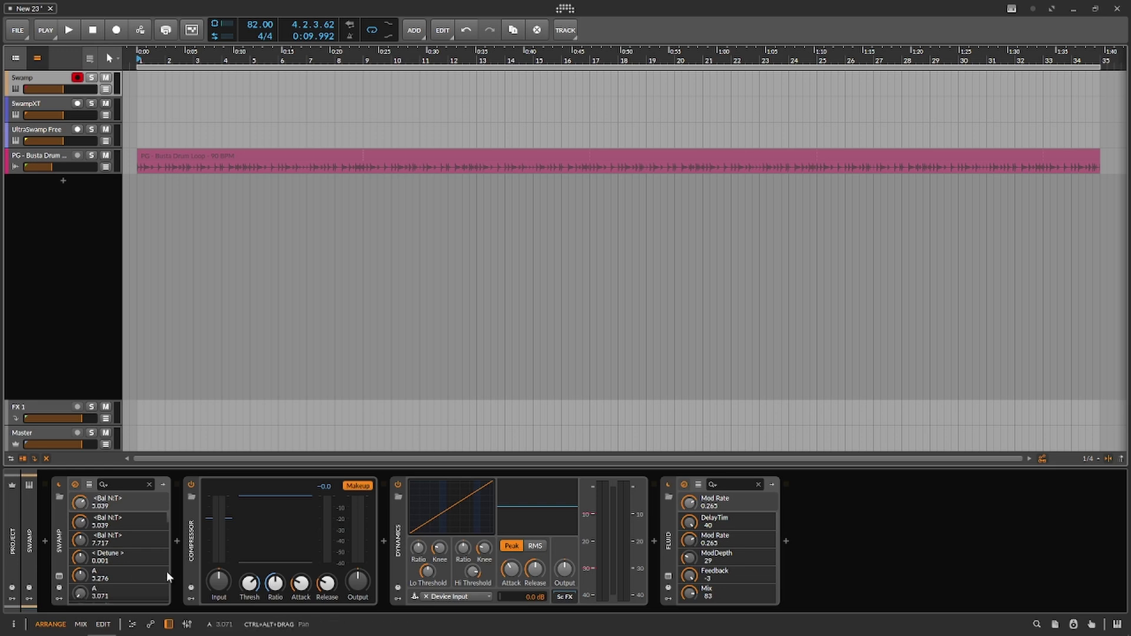
pyautogui.click(59, 575)
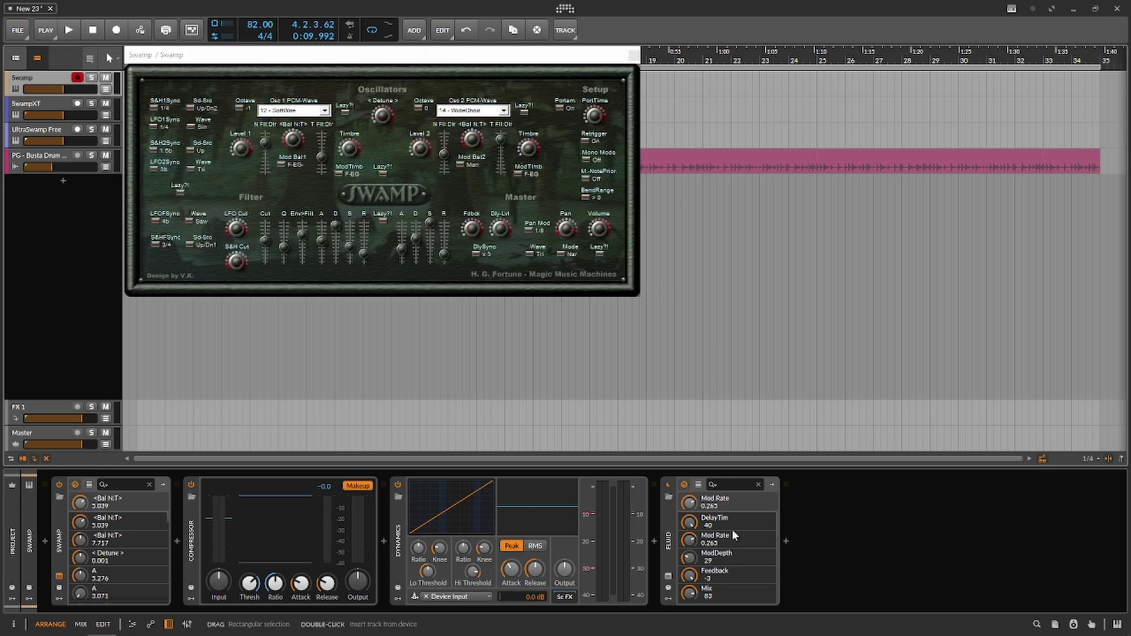
# Step: Show the Fluid effect's window on the Swamp track and switch the effect off and on to compare the sound
pyautogui.click(668, 575)
pyautogui.moveTo(174, 441); pyautogui.dragTo(616, 303)
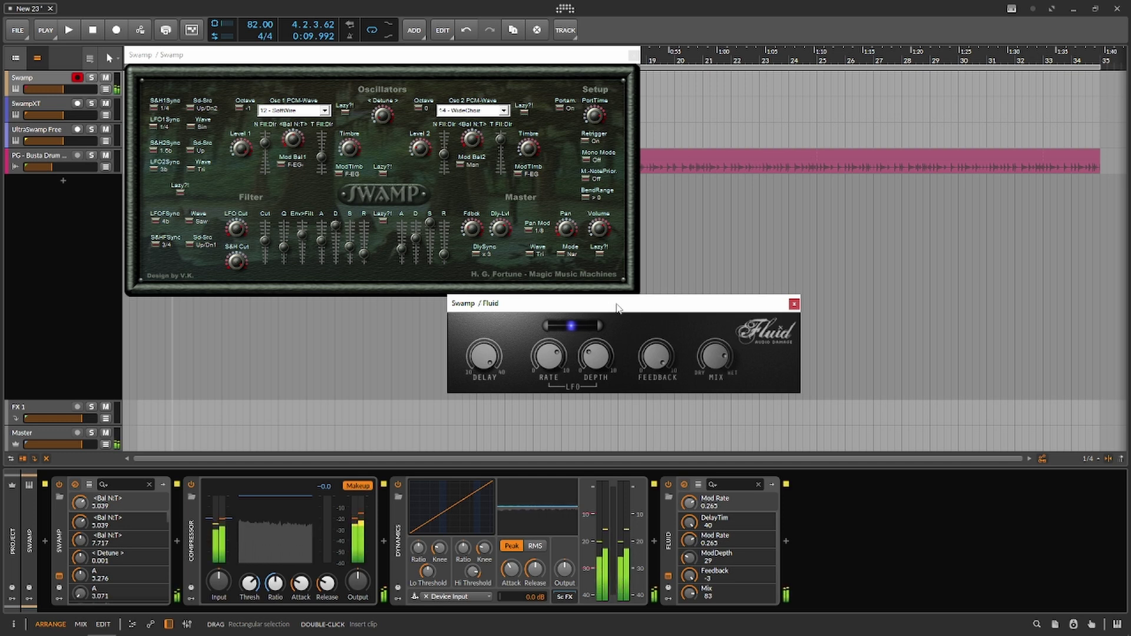
pyautogui.click(668, 485)
pyautogui.click(668, 485)
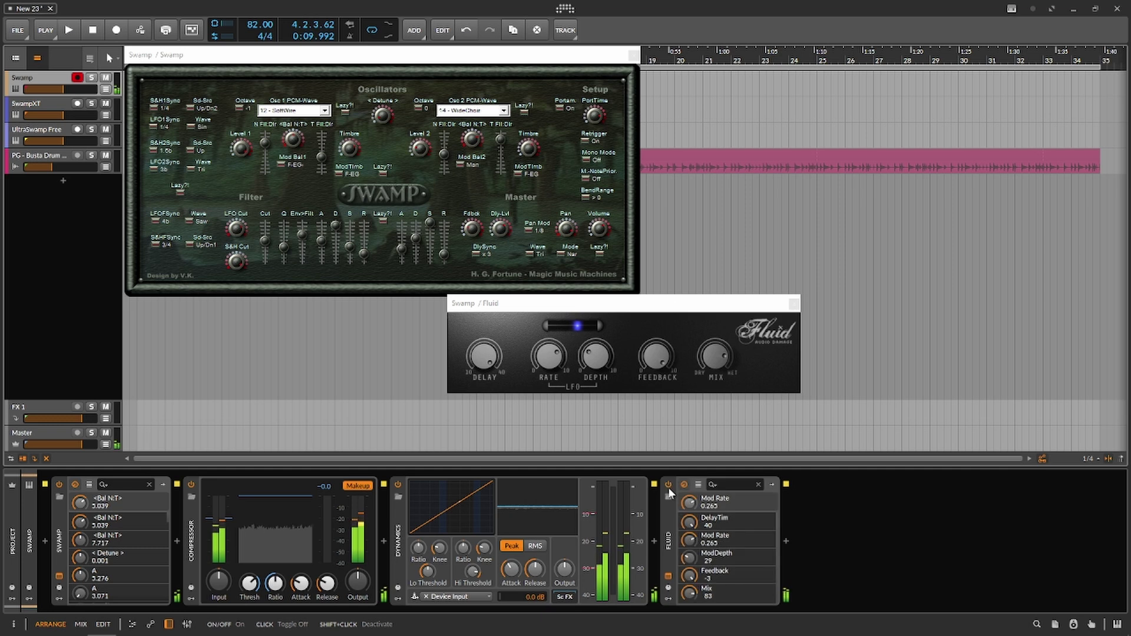
pyautogui.click(668, 486)
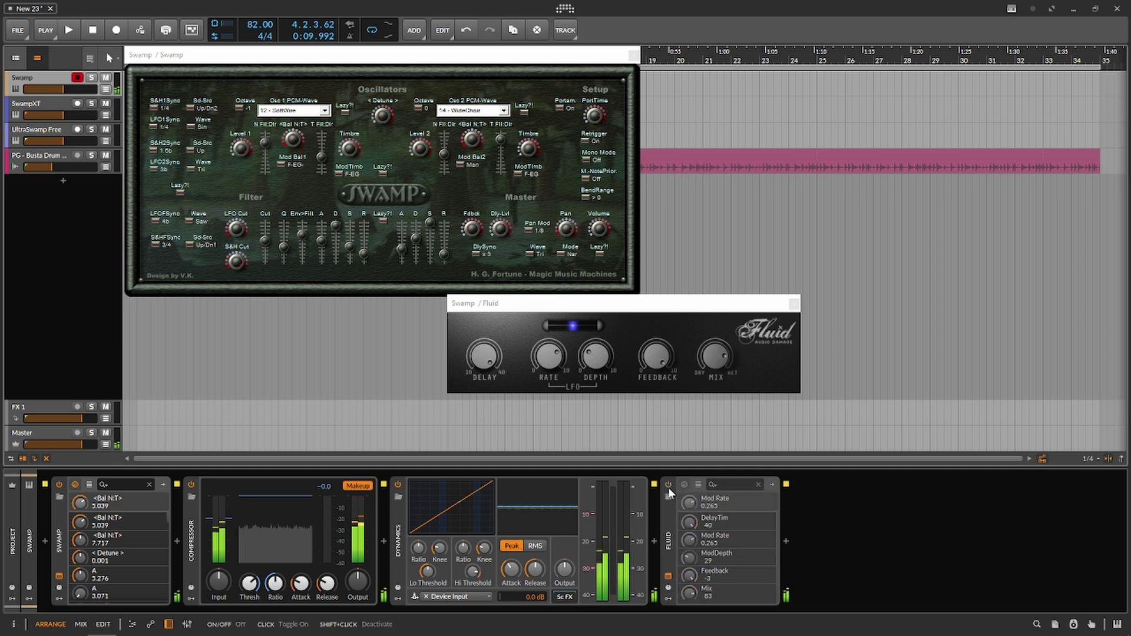
pyautogui.click(668, 485)
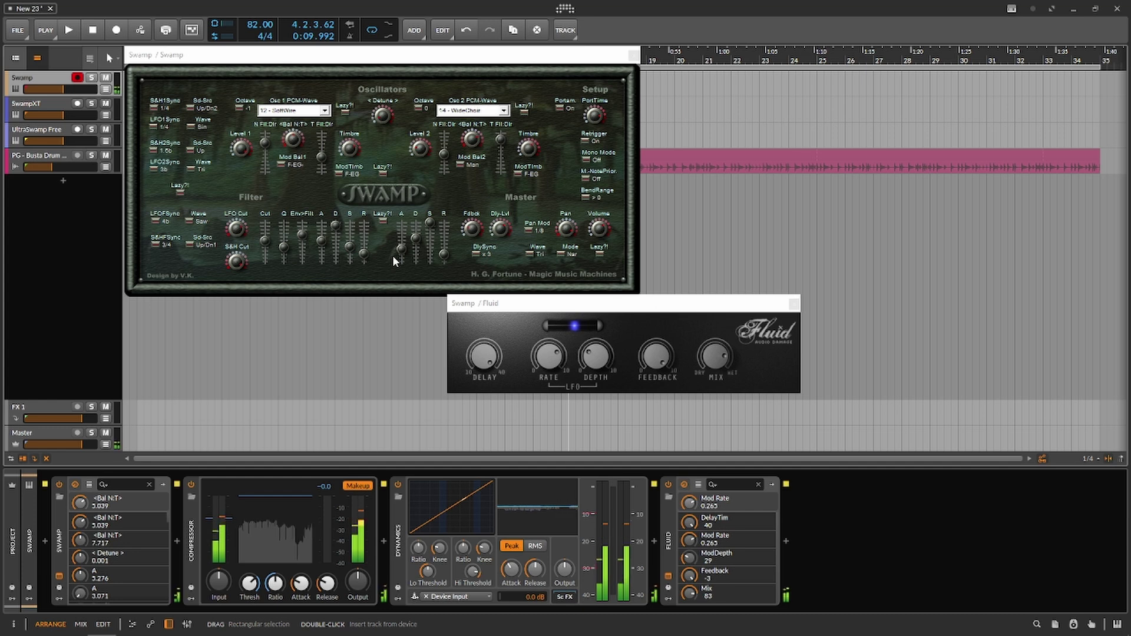
# Step: Try different delay, rate and depth settings in Fluid, ending with Mod Rate at 0.272 and ModDepth at 28
pyautogui.click(601, 383)
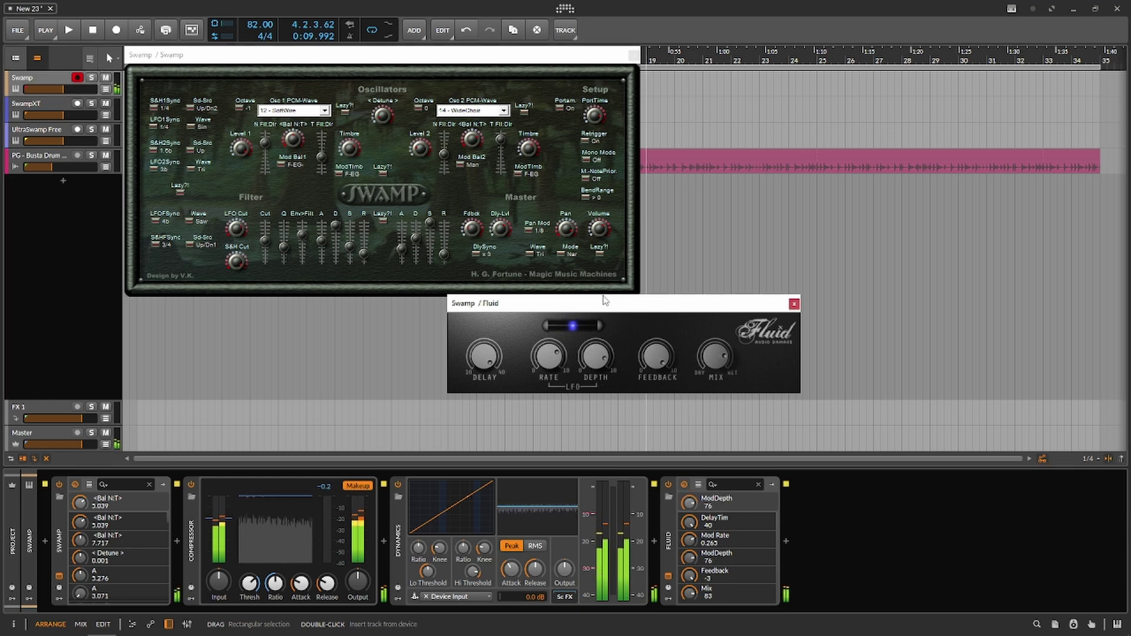
pyautogui.moveTo(595, 355); pyautogui.dragTo(600, 434)
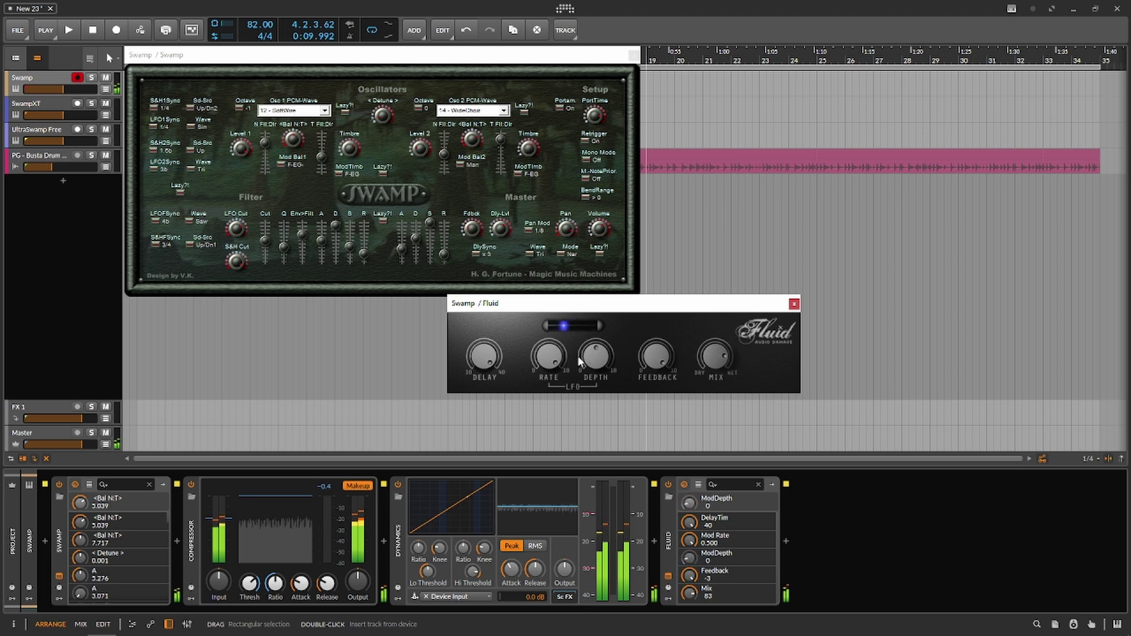
pyautogui.moveTo(577, 356); pyautogui.dragTo(604, 382)
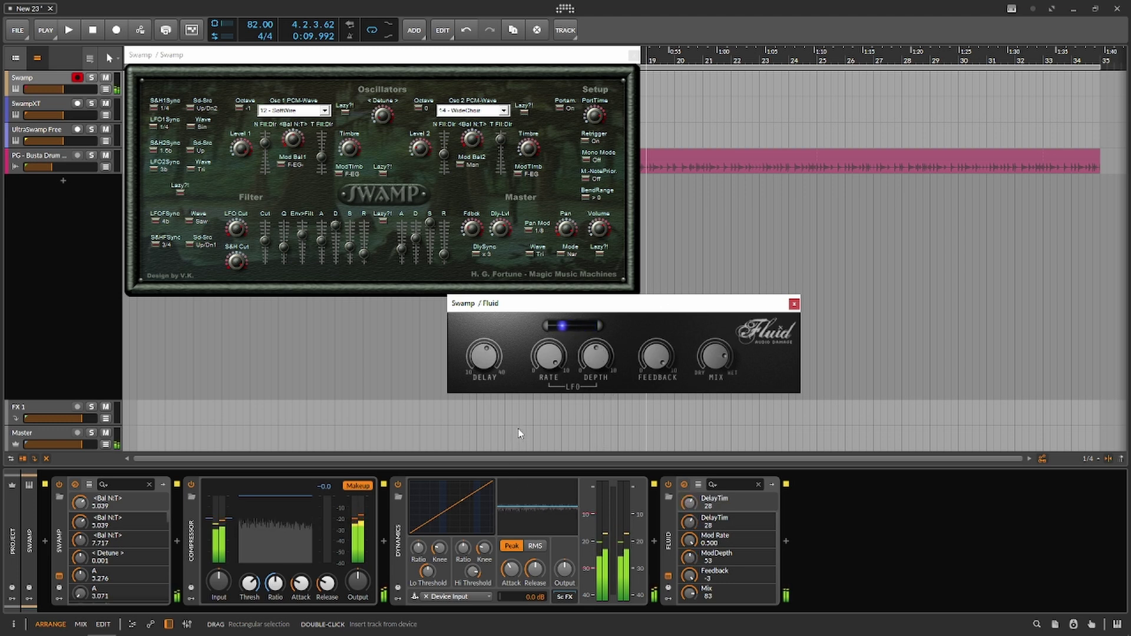
pyautogui.click(549, 363)
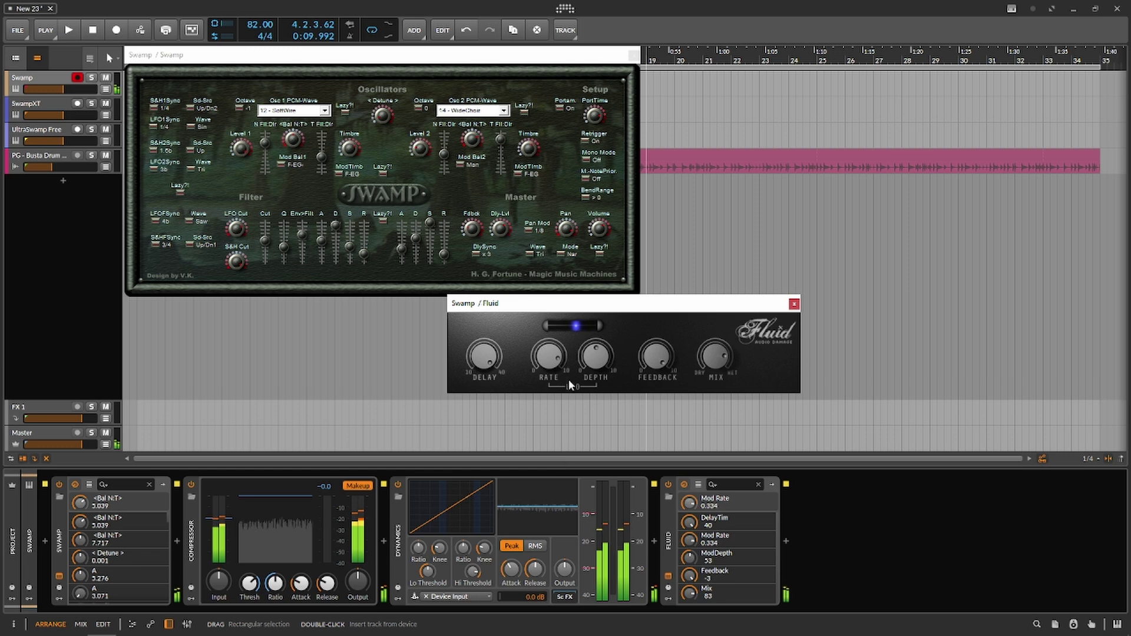
pyautogui.moveTo(596, 360); pyautogui.dragTo(547, 376)
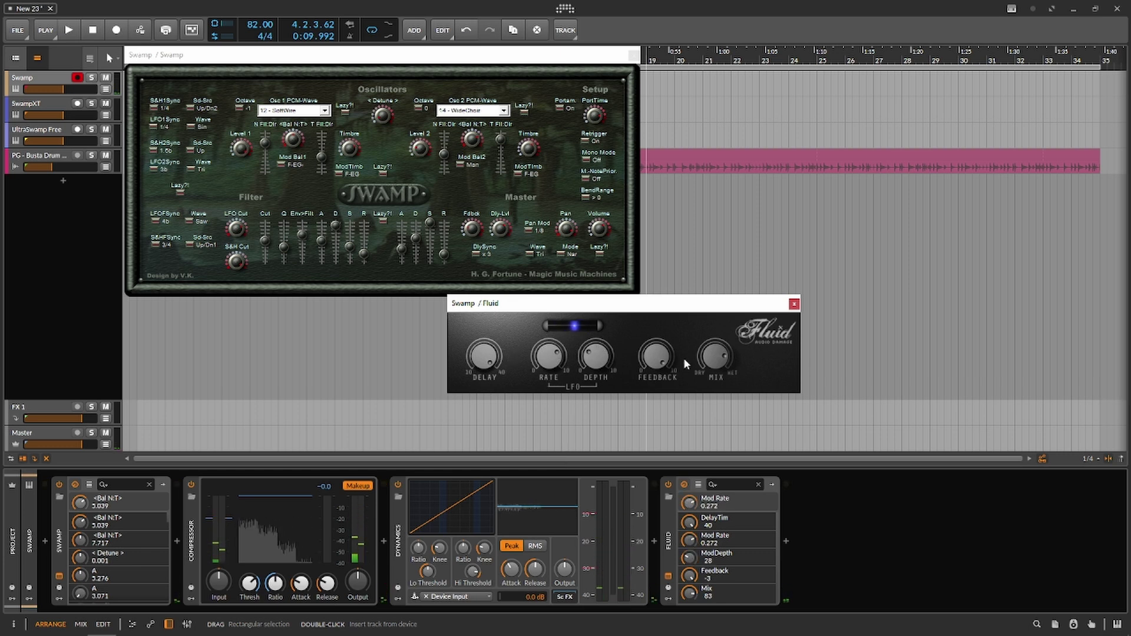
# Step: Set Fluid's Mix to 100, close its window and switch the effect off
pyautogui.moveTo(705, 361); pyautogui.dragTo(711, 272)
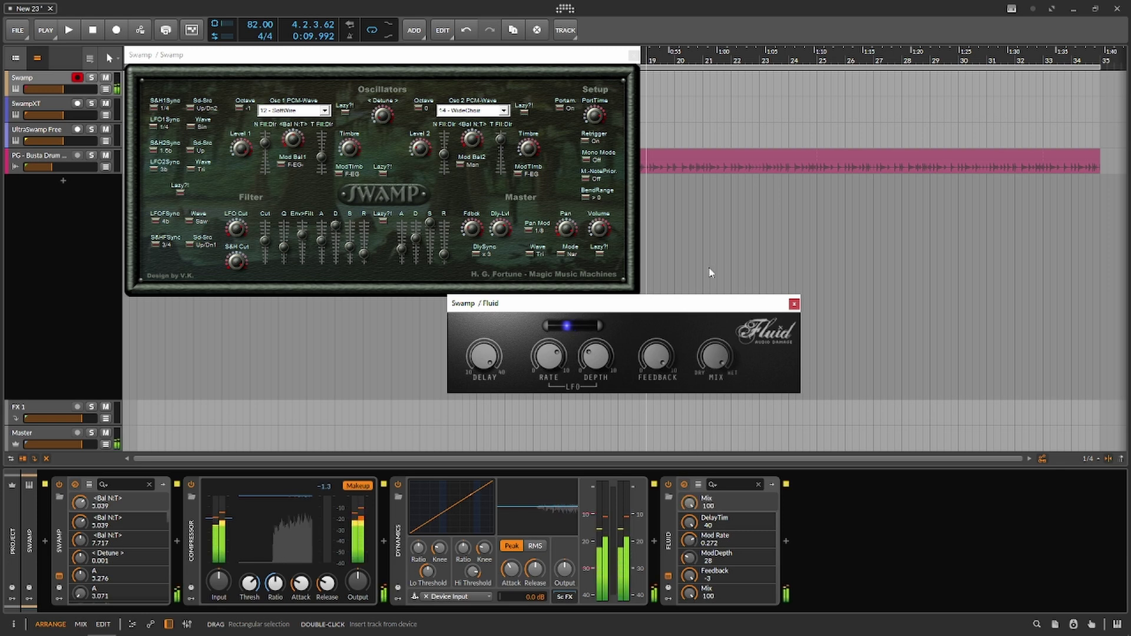
pyautogui.click(794, 304)
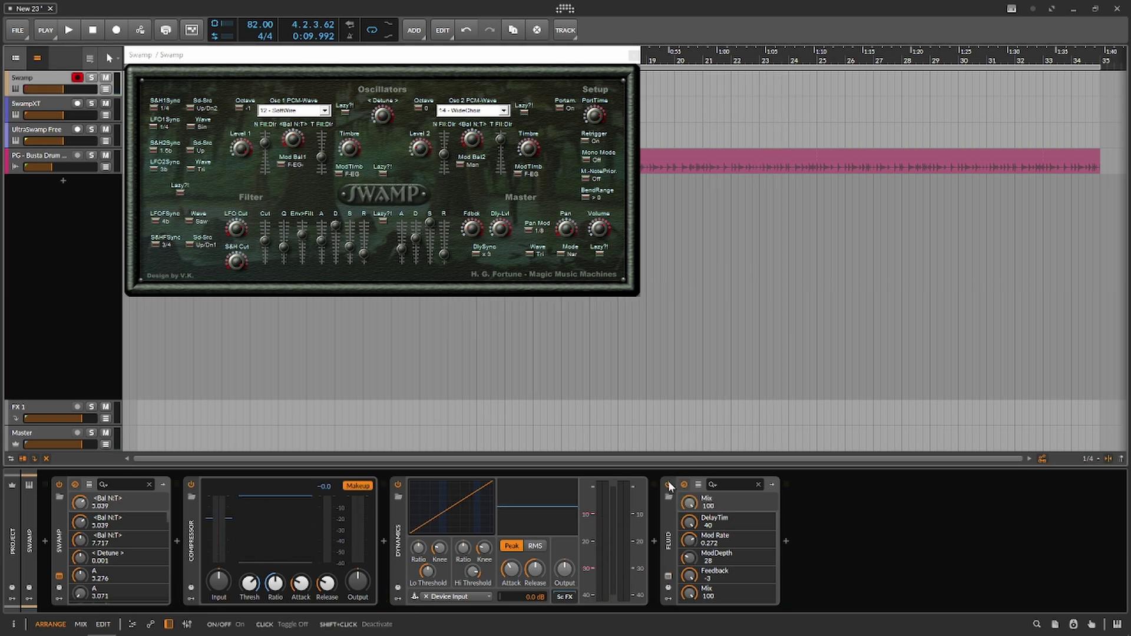
pyautogui.click(668, 484)
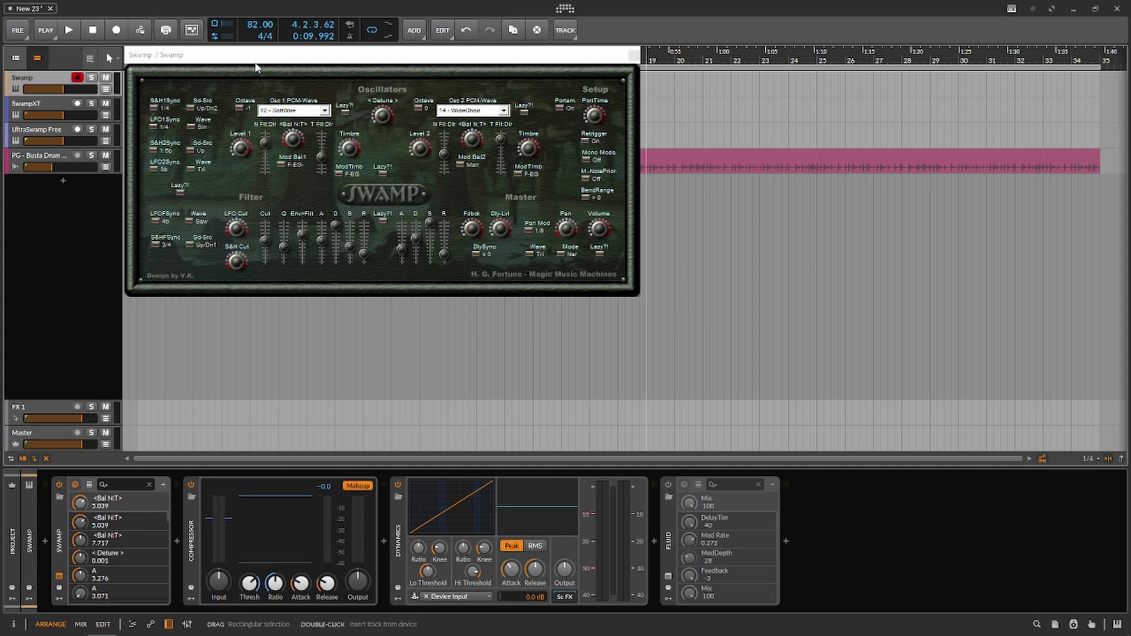
# Step: Move the Swamp window toward the middle of the arrangement and browse the PCM wave lists of oscillators 1 and 2
pyautogui.moveTo(264, 55); pyautogui.dragTo(454, 59)
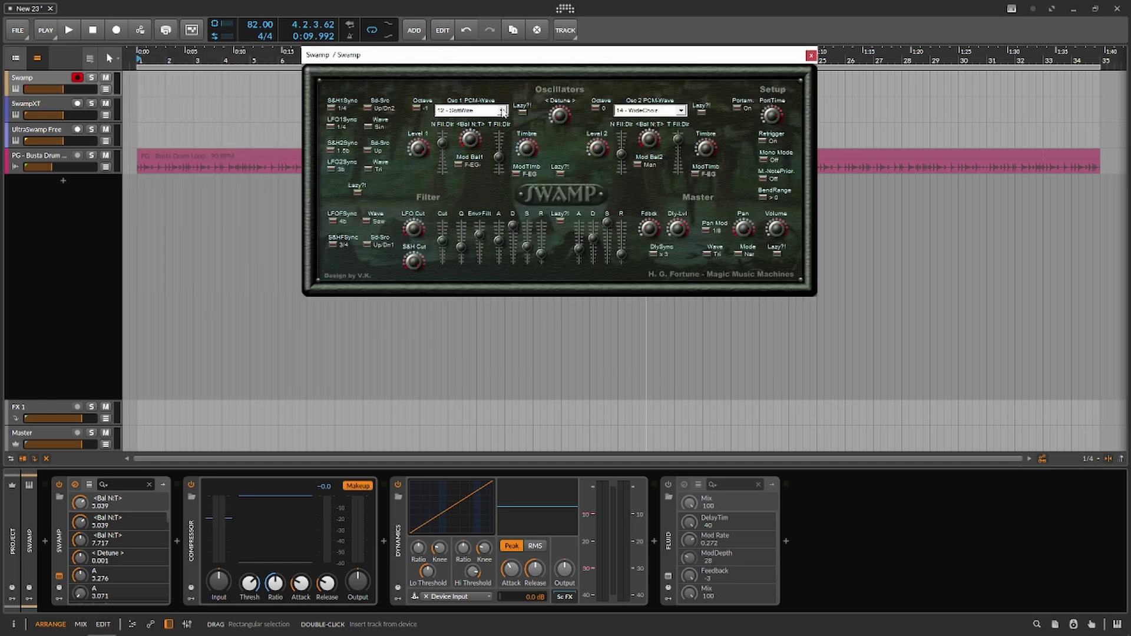
pyautogui.click(502, 111)
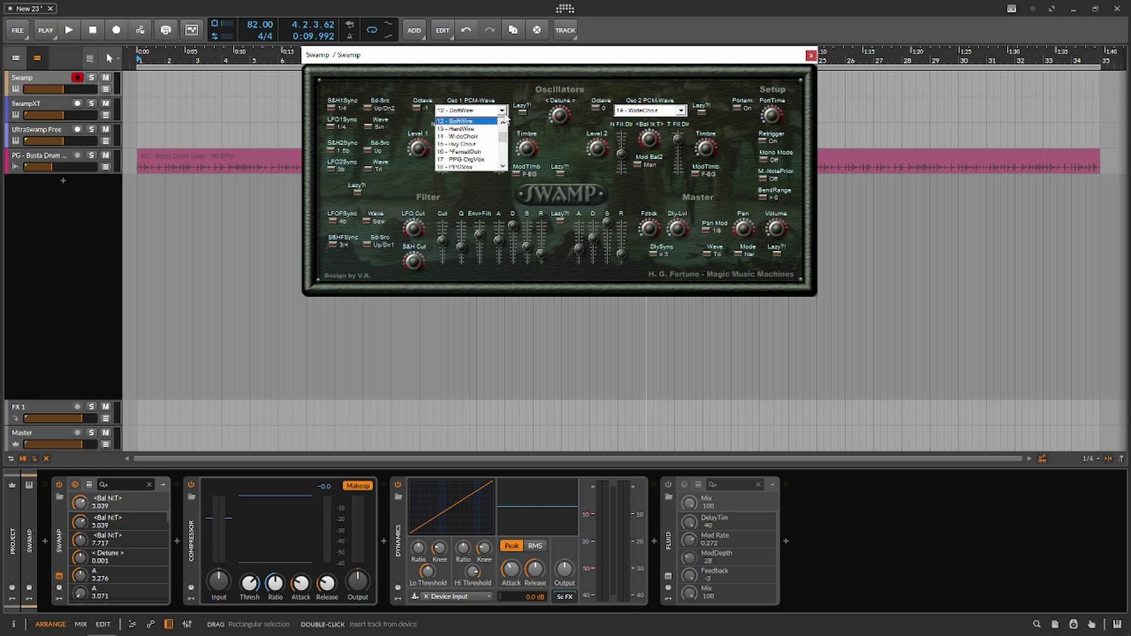
pyautogui.scroll(3, 489, 141)
pyautogui.scroll(-20, 498, 147)
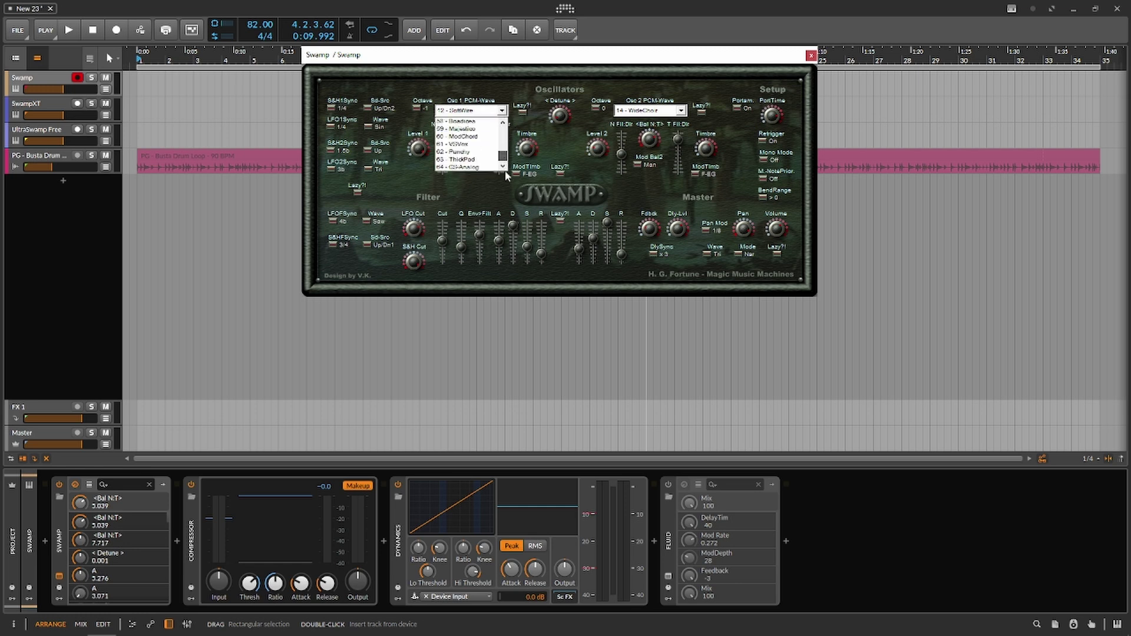
pyautogui.click(663, 119)
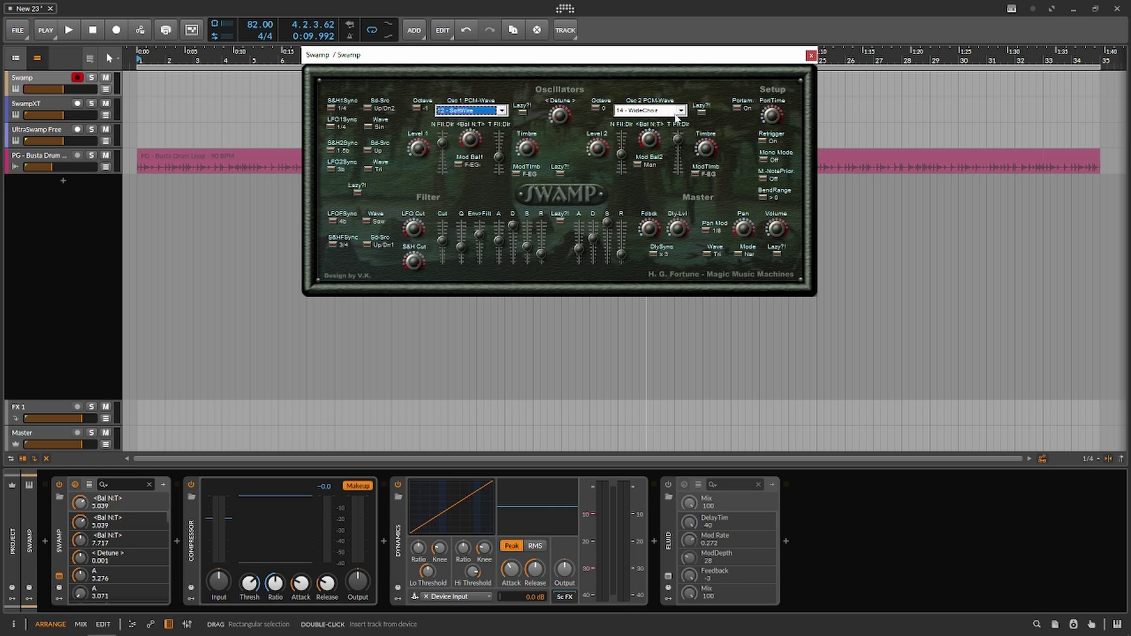
pyautogui.click(679, 111)
pyautogui.scroll(-12, 651, 150)
pyautogui.scroll(11, 651, 151)
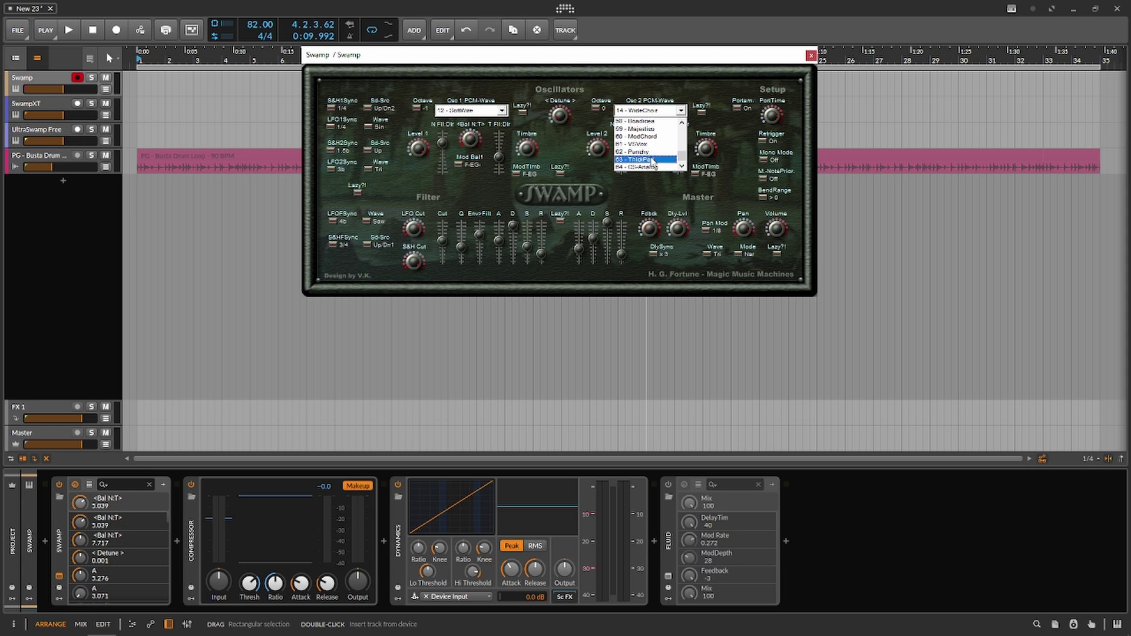
# Step: Set oscillator 1's PCM wave to number 3, DarkStrngA
pyautogui.click(501, 110)
pyautogui.click(502, 111)
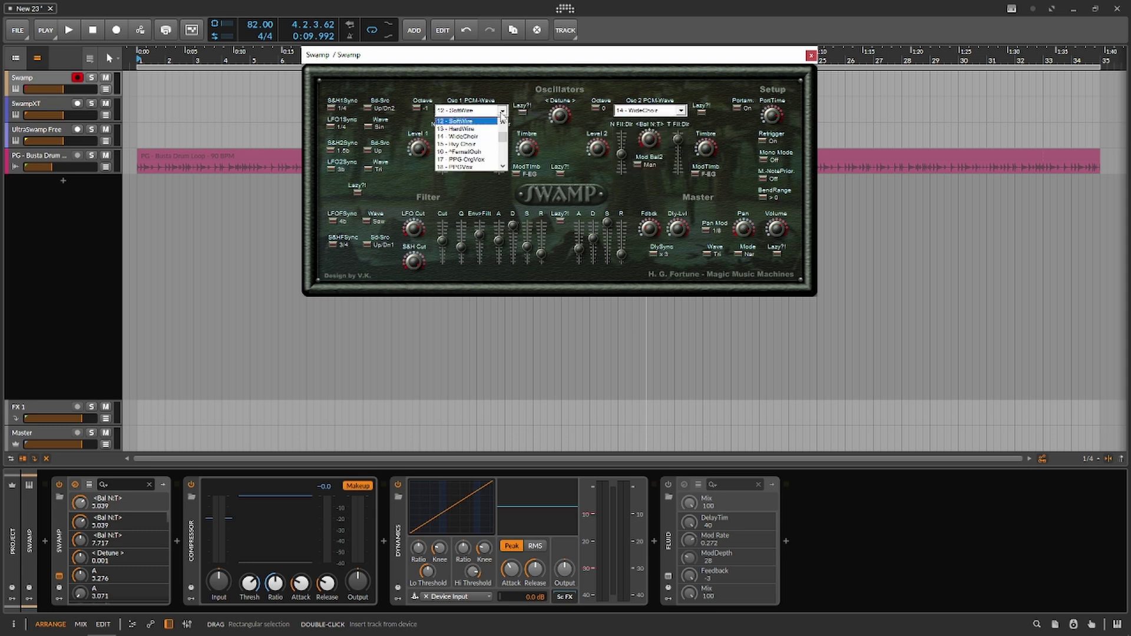
pyautogui.scroll(3, 472, 145)
pyautogui.click(475, 137)
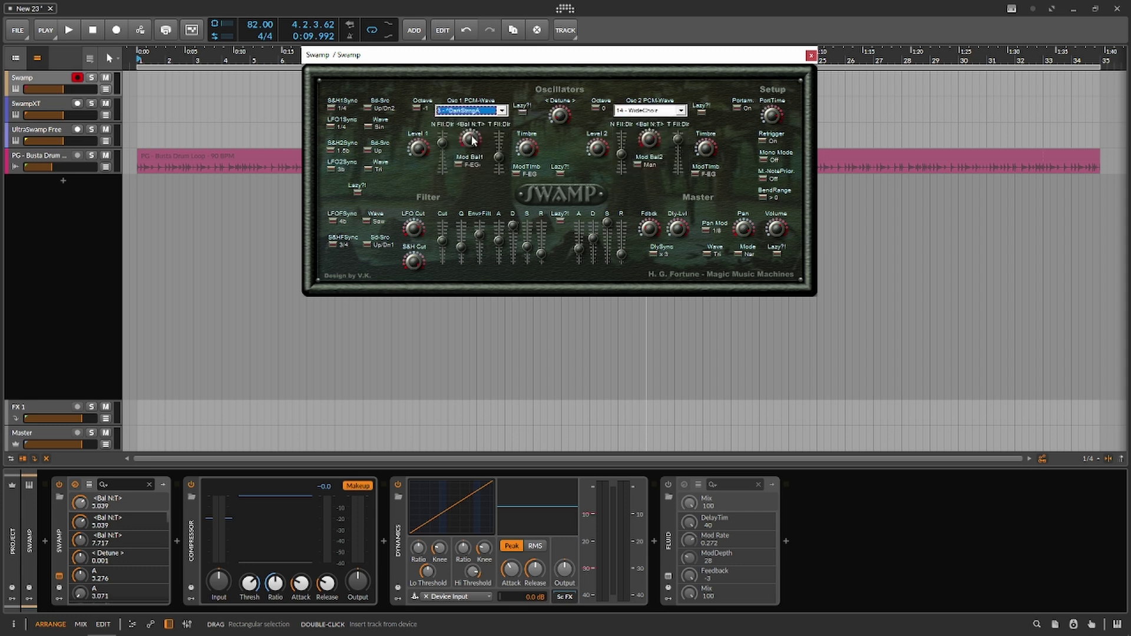
# Step: Set oscillator 2's PCM wave to number 30 and adjust the oscillators' Detune to 0.000
pyautogui.click(661, 110)
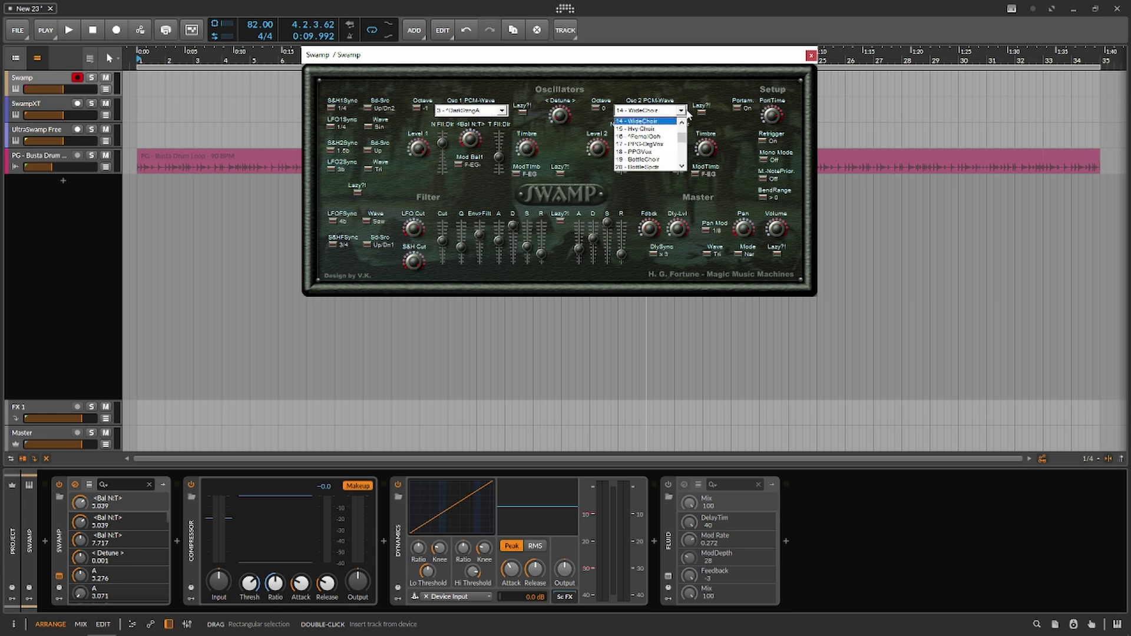
pyautogui.scroll(-5, 650, 150)
pyautogui.click(649, 156)
pyautogui.click(571, 82)
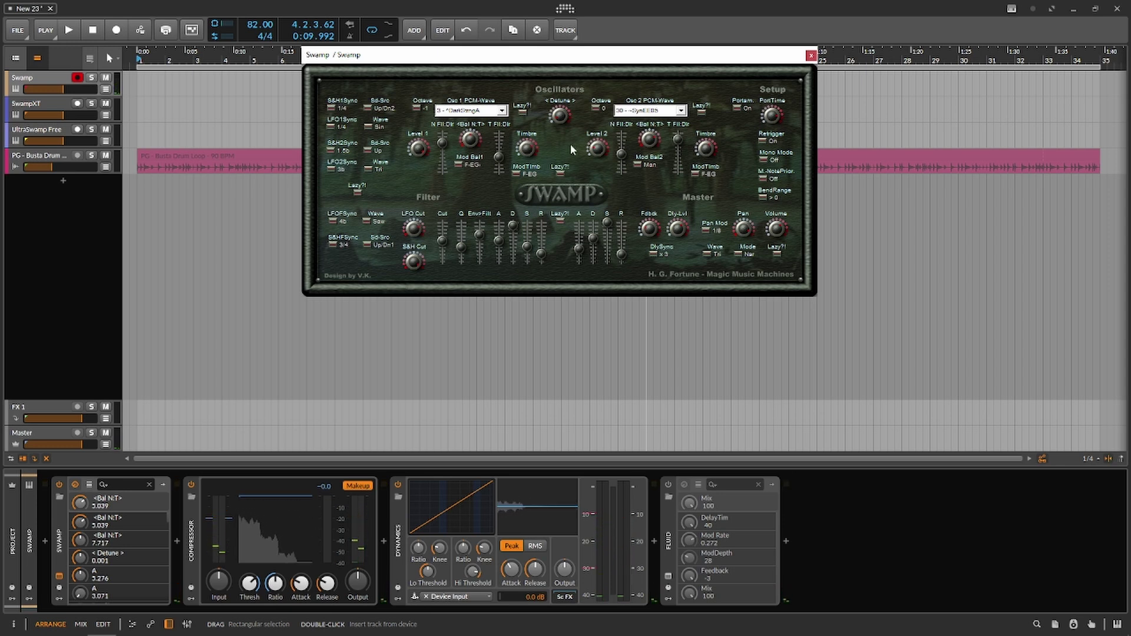
pyautogui.moveTo(559, 118); pyautogui.dragTo(558, 123)
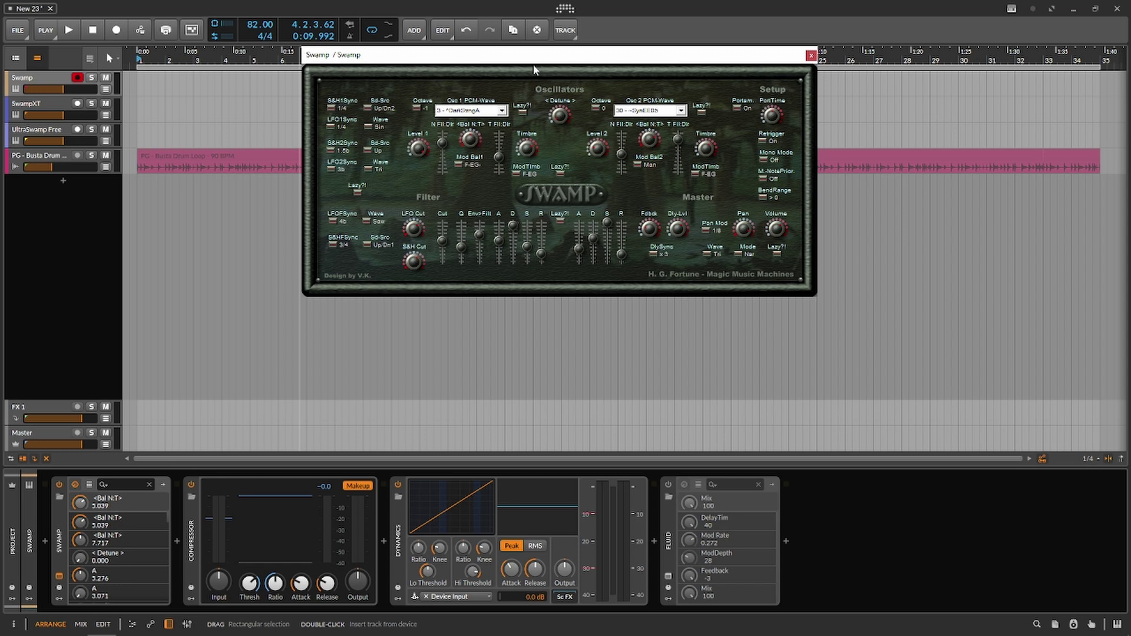
# Step: Randomize Swamp's LFO and S&H sync, wave and source settings repeatedly, auditioning the sound between variations
pyautogui.click(357, 193)
pyautogui.click(357, 193)
pyautogui.click(356, 192)
pyautogui.click(356, 192)
pyautogui.click(360, 190)
pyautogui.click(360, 191)
pyautogui.click(360, 190)
pyautogui.click(357, 192)
pyautogui.click(357, 192)
pyautogui.click(357, 192)
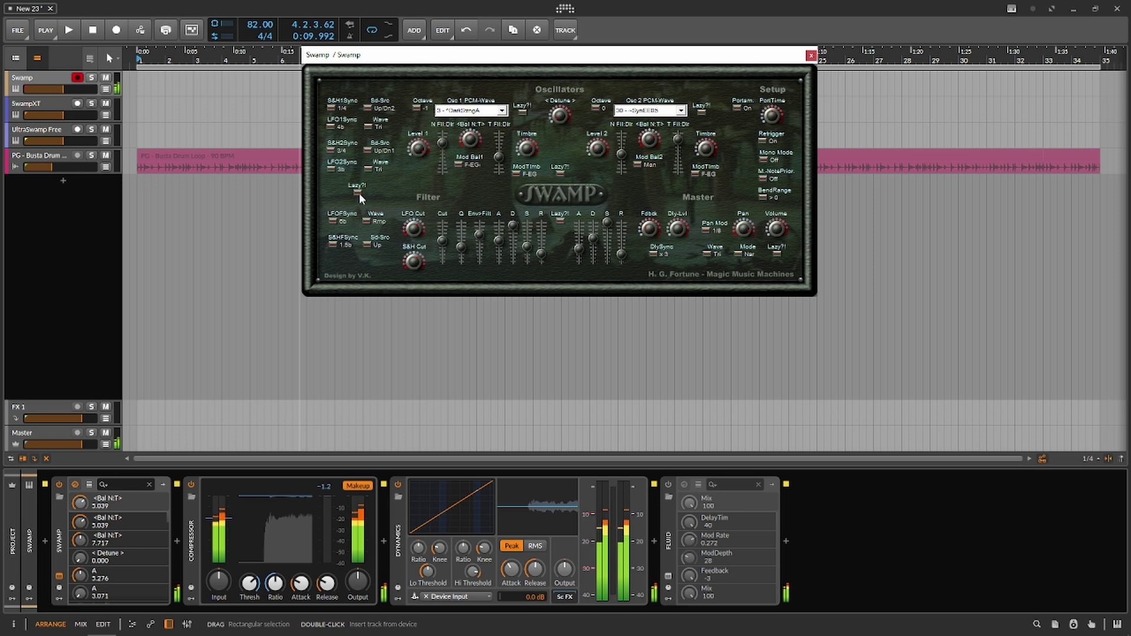
pyautogui.click(359, 192)
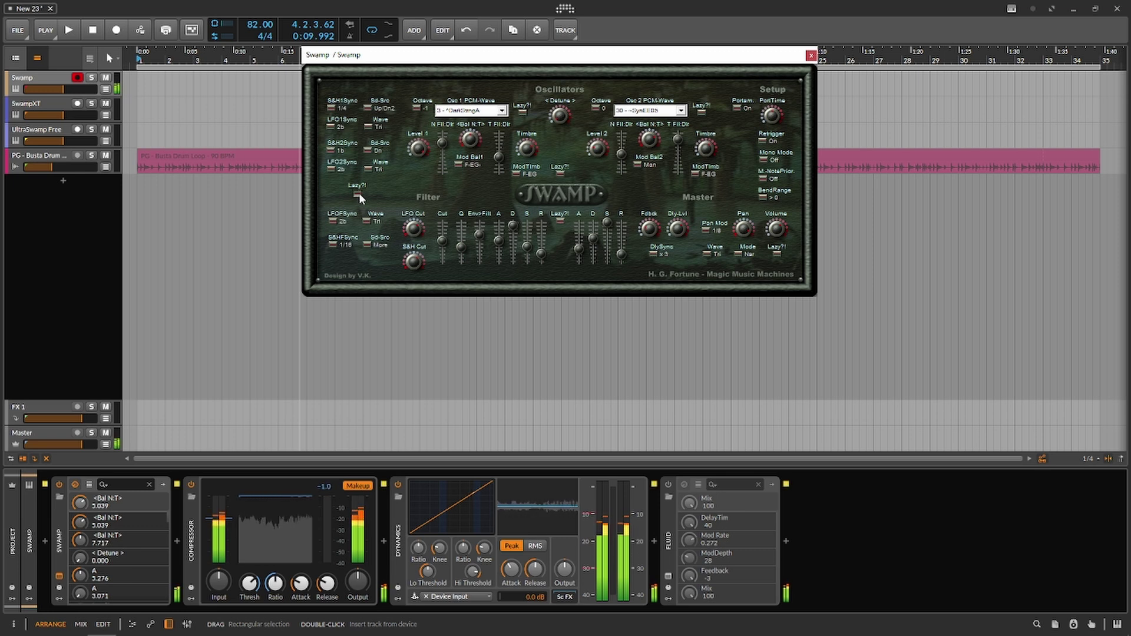
pyautogui.click(359, 192)
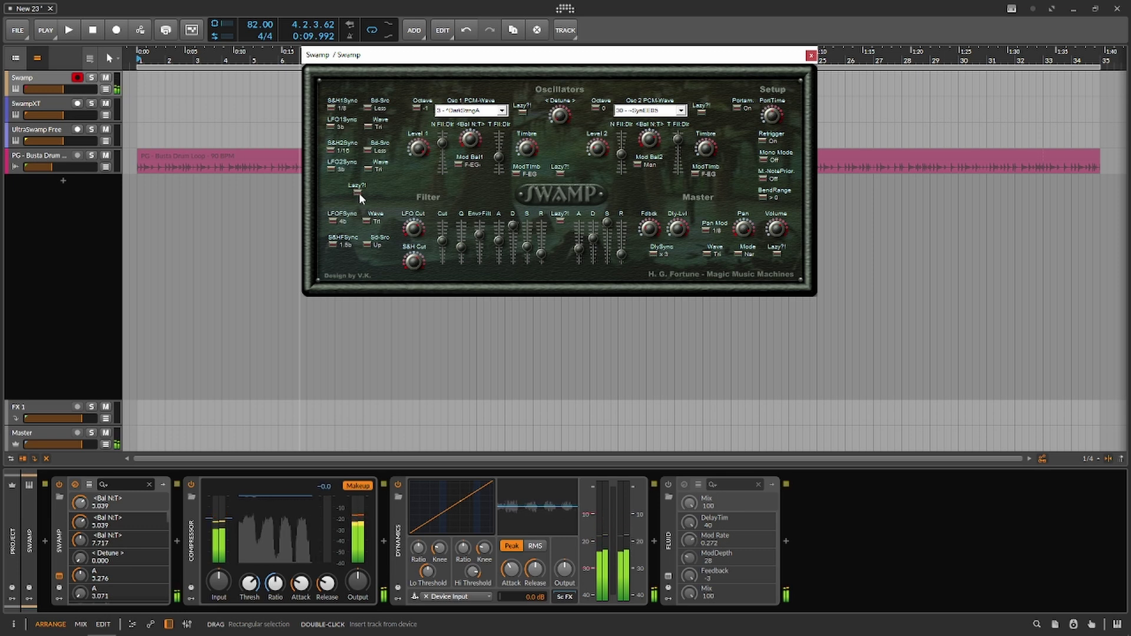
pyautogui.click(359, 192)
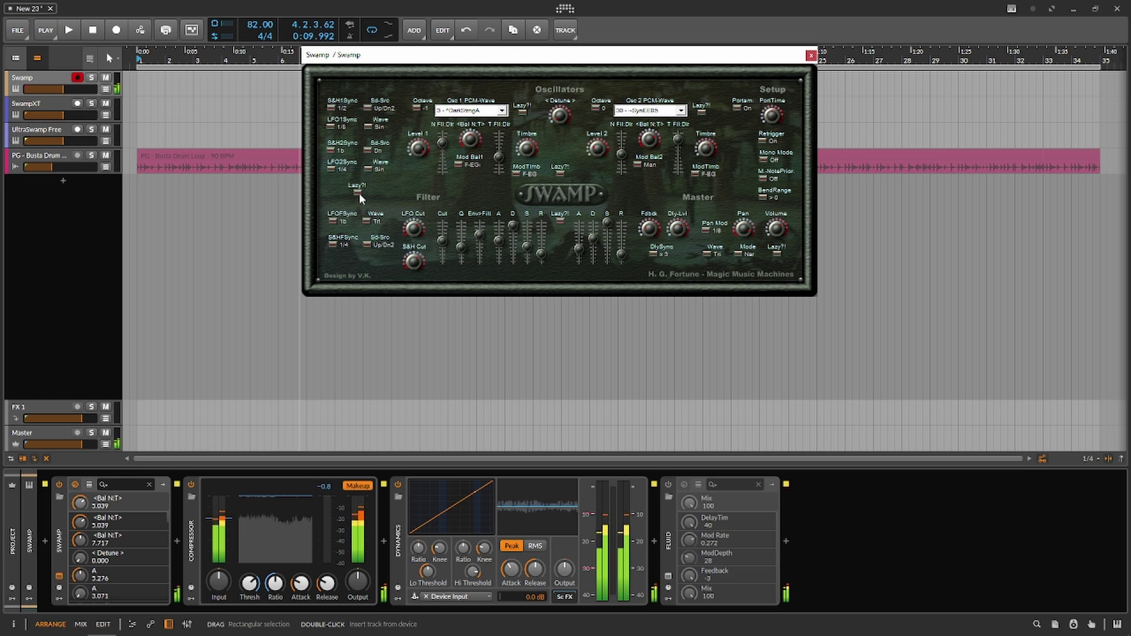
pyautogui.click(358, 193)
pyautogui.click(357, 192)
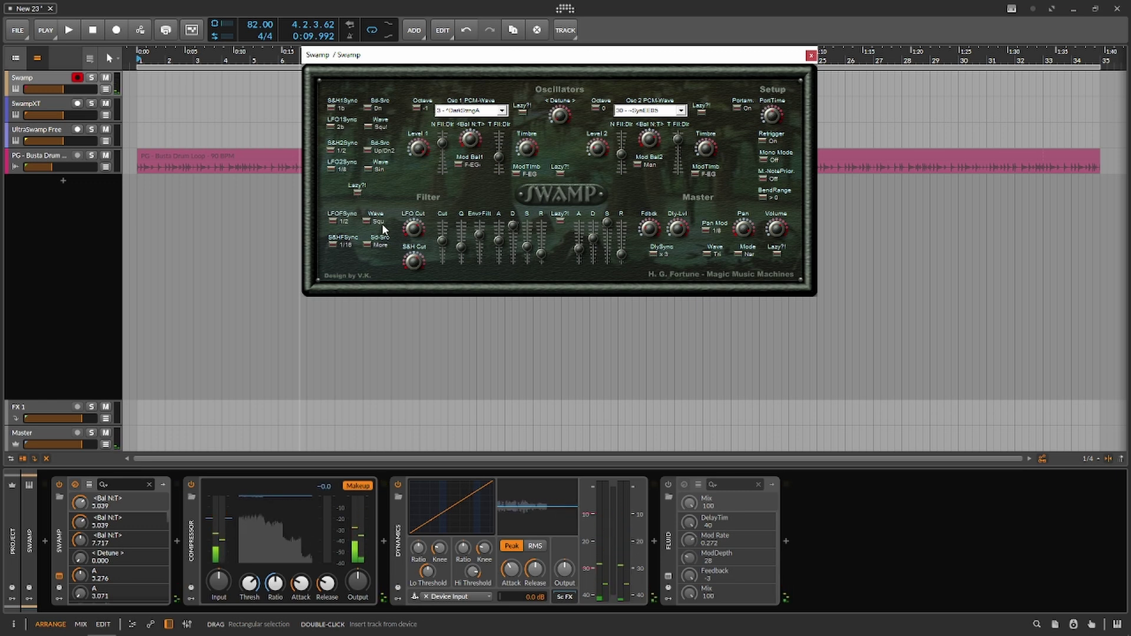
# Step: Randomize the filter, envelope, delay sync and pan modulation settings several times and audition the patch
pyautogui.click(560, 222)
pyautogui.click(561, 221)
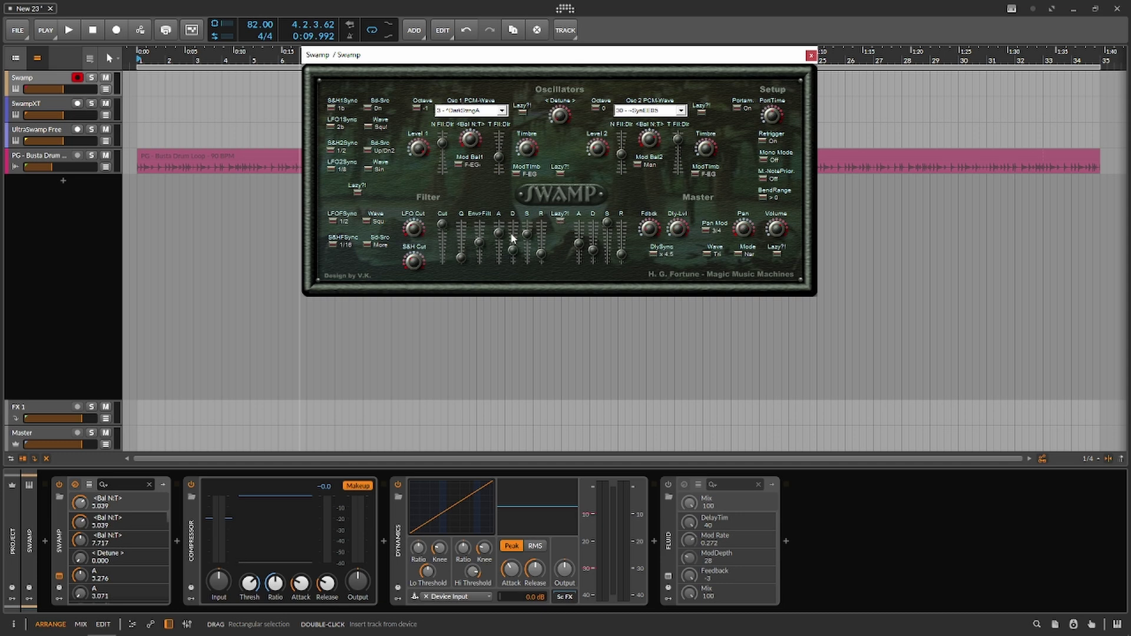
pyautogui.click(557, 219)
pyautogui.click(557, 219)
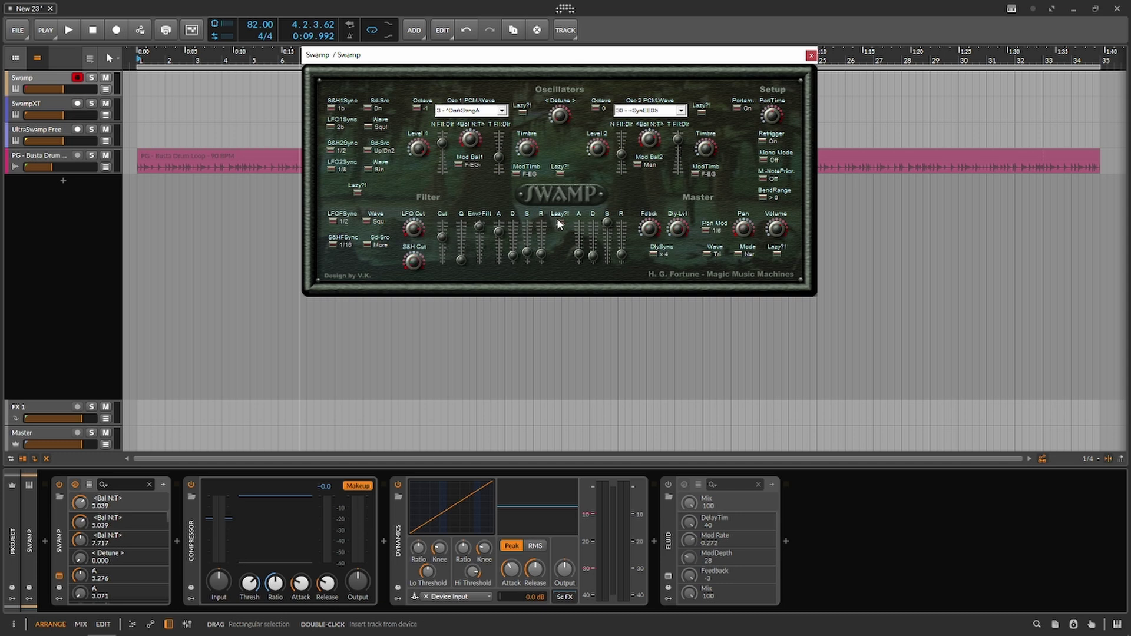
pyautogui.click(557, 219)
pyautogui.click(557, 219)
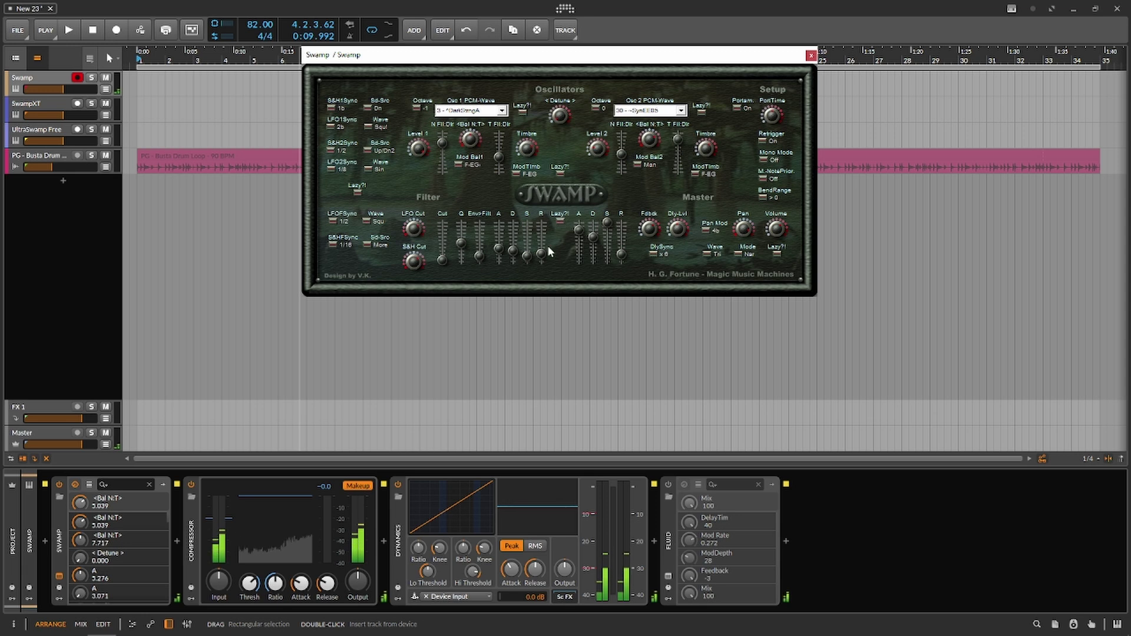
pyautogui.click(557, 220)
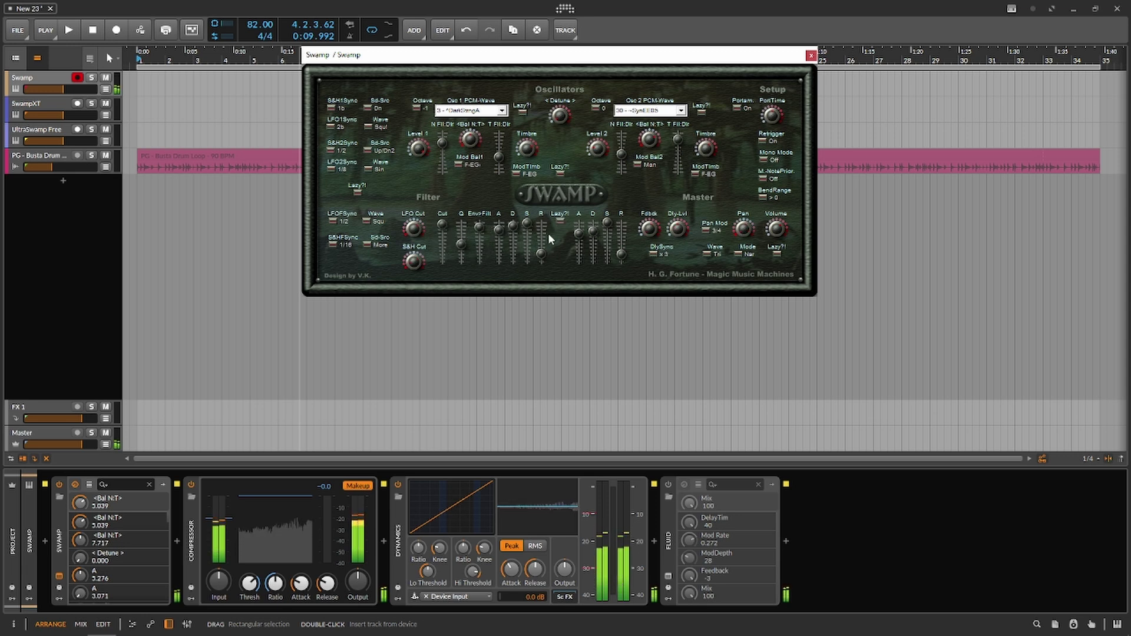
# Step: Raise the amp and filter envelope Release sliders to try a longer tail, and lower both back down
pyautogui.moveTo(616, 252); pyautogui.dragTo(621, 229)
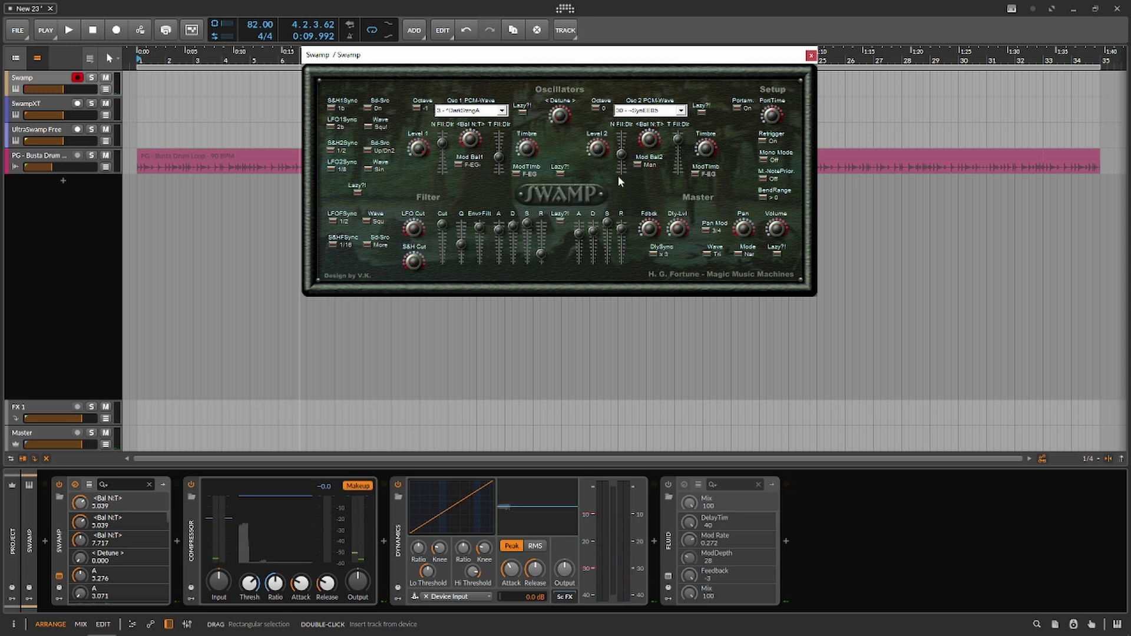
pyautogui.moveTo(540, 255); pyautogui.dragTo(541, 240)
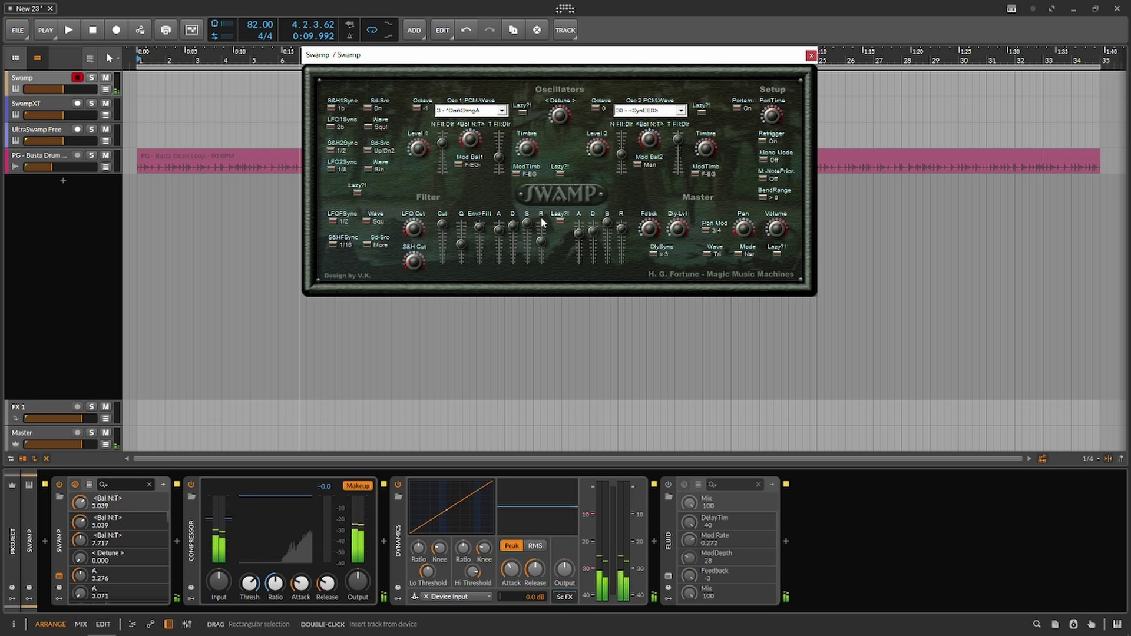
pyautogui.moveTo(611, 224); pyautogui.dragTo(611, 298)
pyautogui.moveTo(537, 244); pyautogui.dragTo(543, 256)
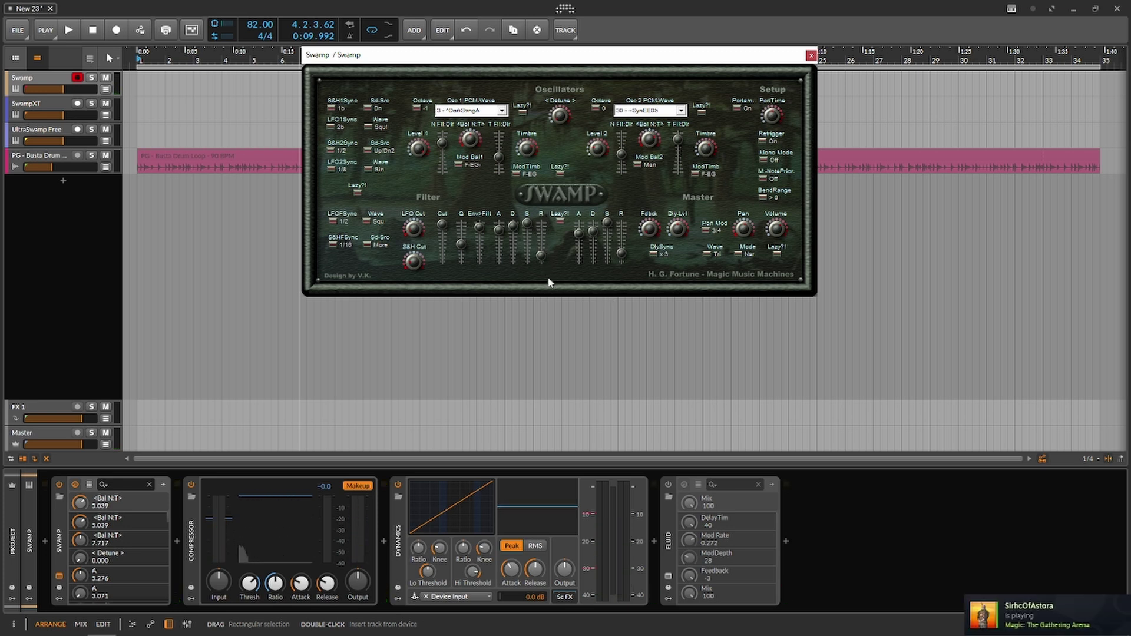
# Step: Generate a further series of random filter and envelope variations while keeping the current oscillator waves
pyautogui.click(562, 221)
pyautogui.click(562, 221)
pyautogui.click(563, 221)
pyautogui.click(562, 221)
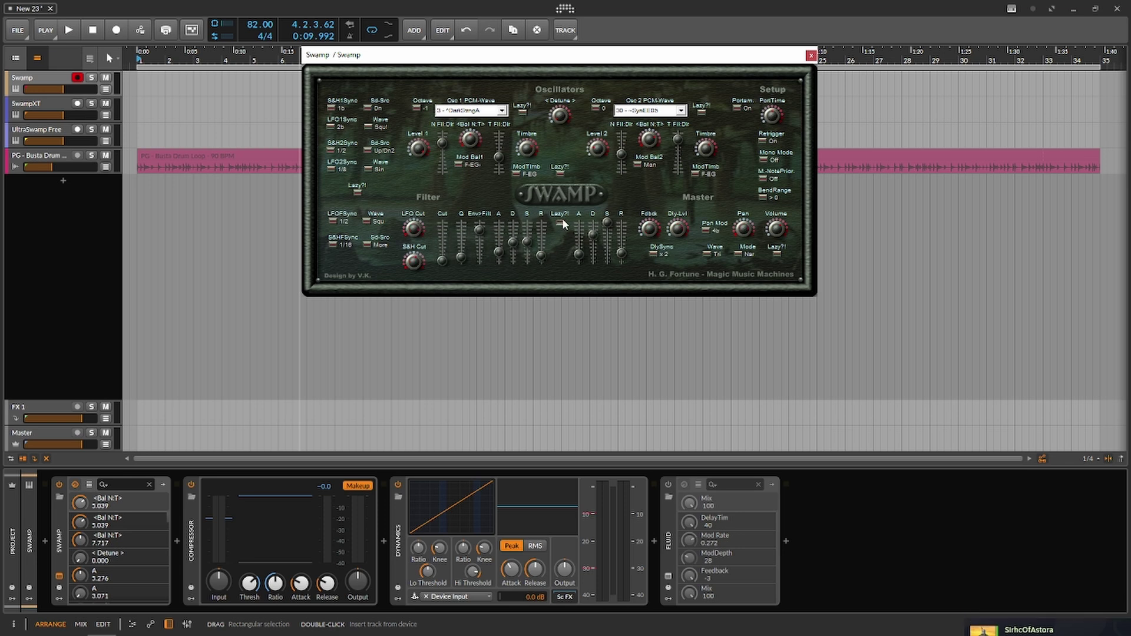
pyautogui.click(563, 221)
pyautogui.click(562, 221)
pyautogui.click(563, 221)
pyautogui.click(562, 221)
pyautogui.click(563, 221)
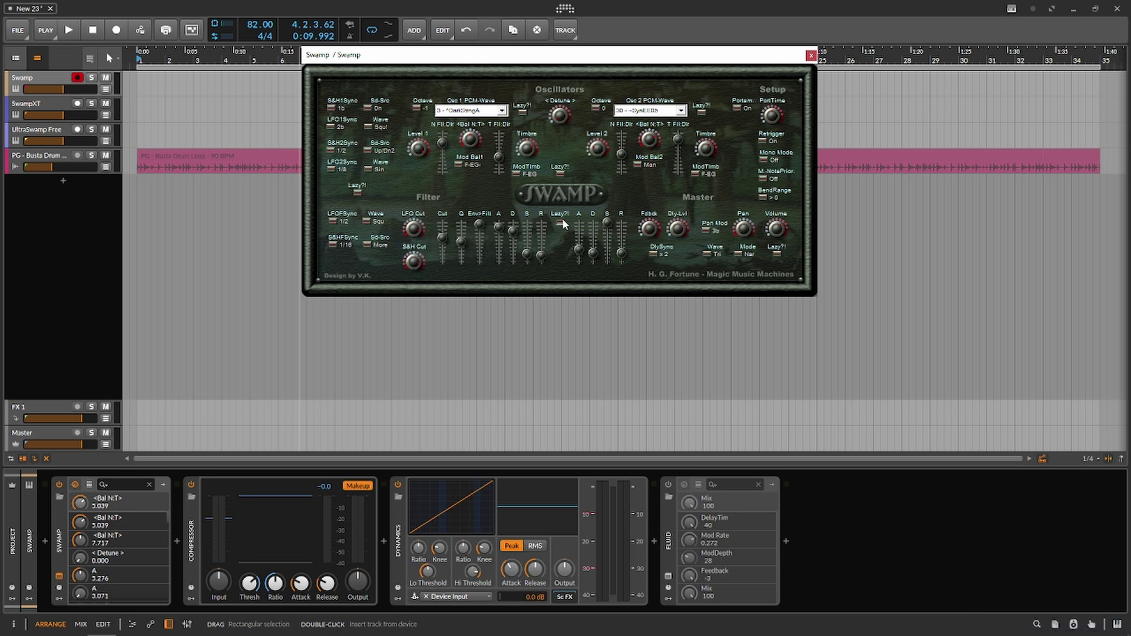
pyautogui.click(563, 221)
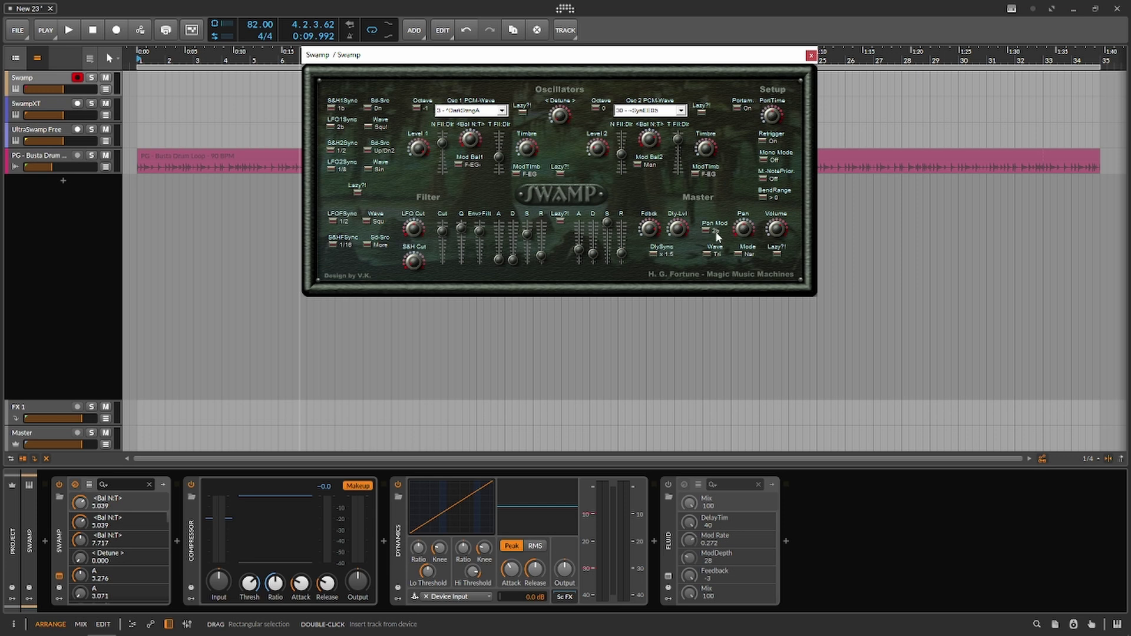
pyautogui.click(560, 220)
pyautogui.click(560, 219)
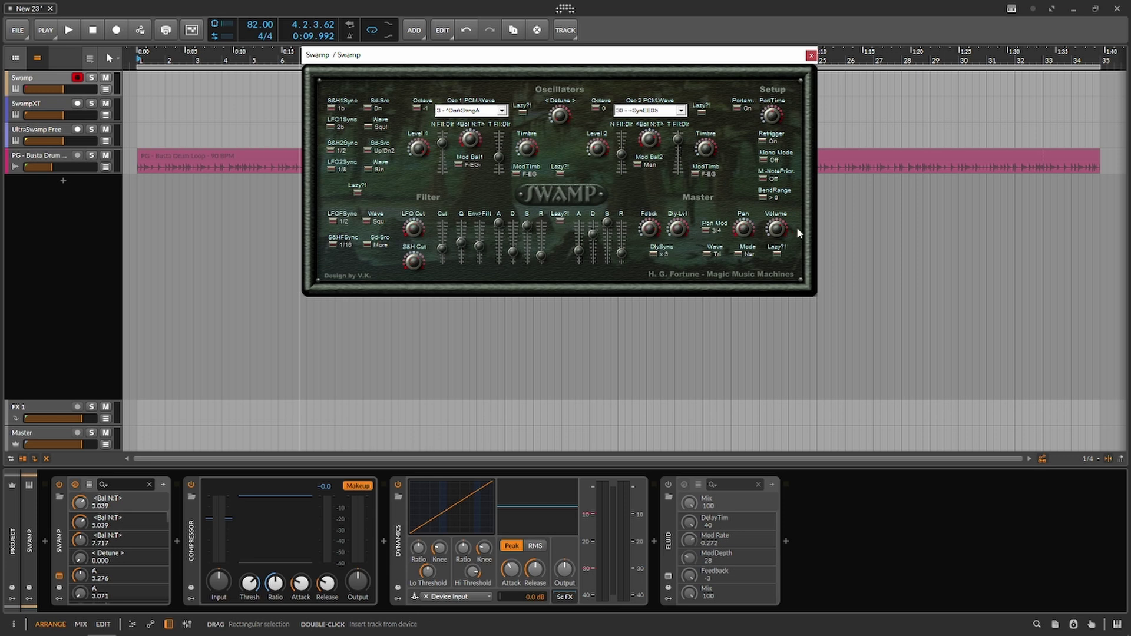
# Step: Randomize the entire Swamp patch repeatedly with the Master section's Lazy function
pyautogui.click(776, 252)
pyautogui.click(776, 251)
pyautogui.click(776, 251)
pyautogui.click(776, 251)
pyautogui.click(776, 251)
pyautogui.click(776, 251)
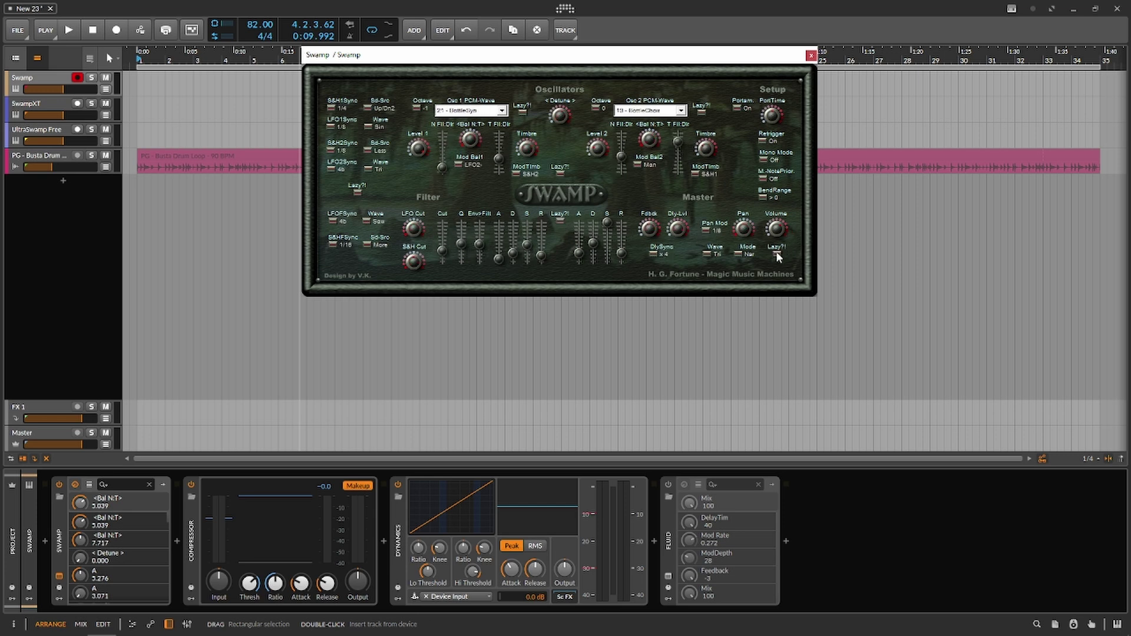
pyautogui.click(776, 251)
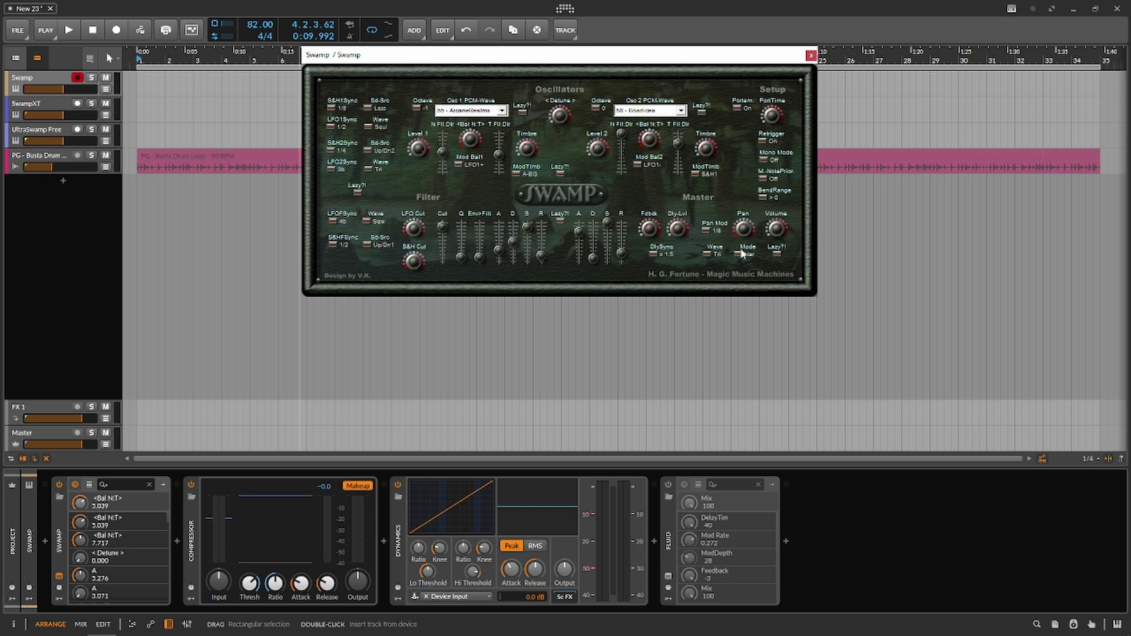
# Step: Randomize only the filter and envelope section again several times on the new patch
pyautogui.click(563, 221)
pyautogui.click(559, 219)
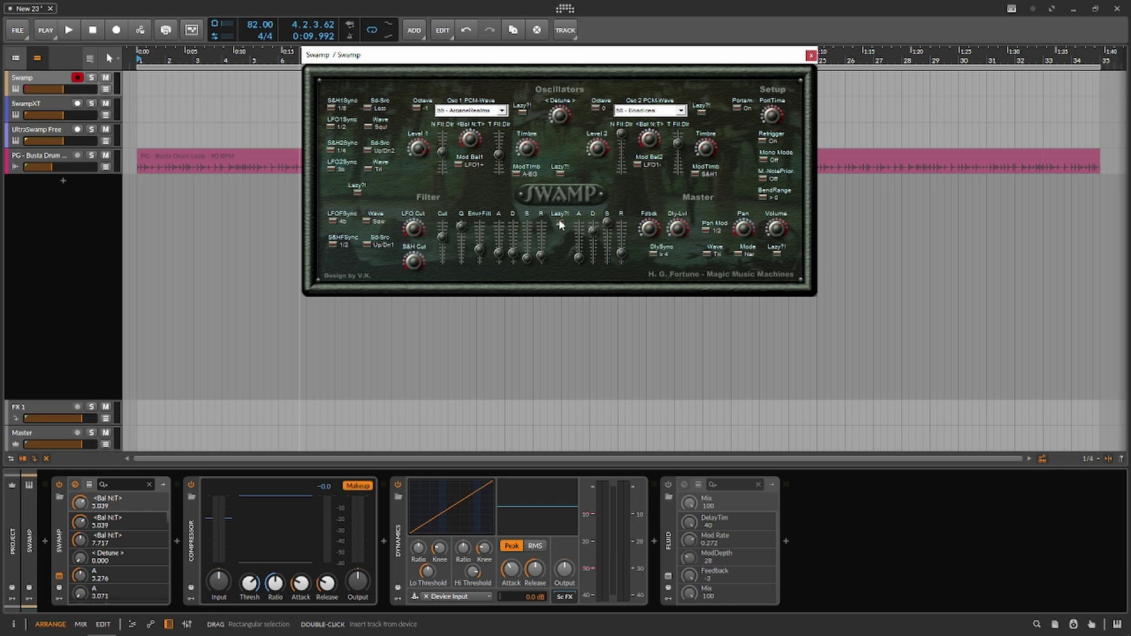
pyautogui.click(558, 219)
pyautogui.click(558, 219)
pyautogui.click(559, 219)
pyautogui.click(558, 219)
pyautogui.click(558, 219)
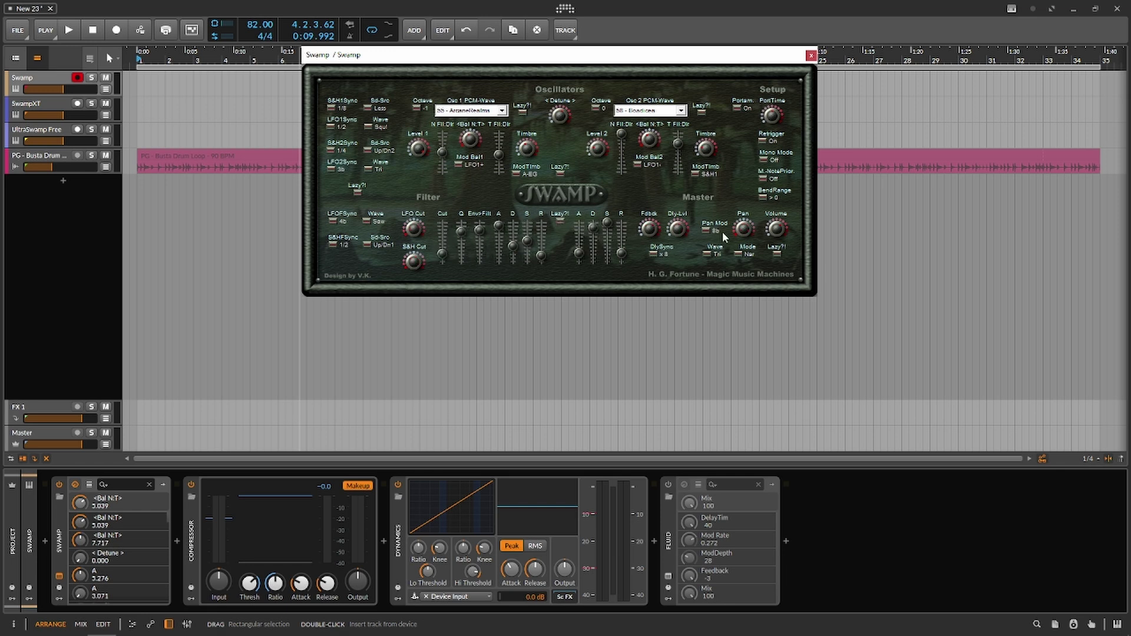
# Step: Randomize the whole patch several more times and reroll the oscillator PCM waves, ending with ~SynTE15 on oscillator 1 and Punchy on oscillator 2
pyautogui.click(776, 251)
pyautogui.click(776, 251)
pyautogui.click(776, 251)
pyautogui.click(776, 251)
pyautogui.click(776, 251)
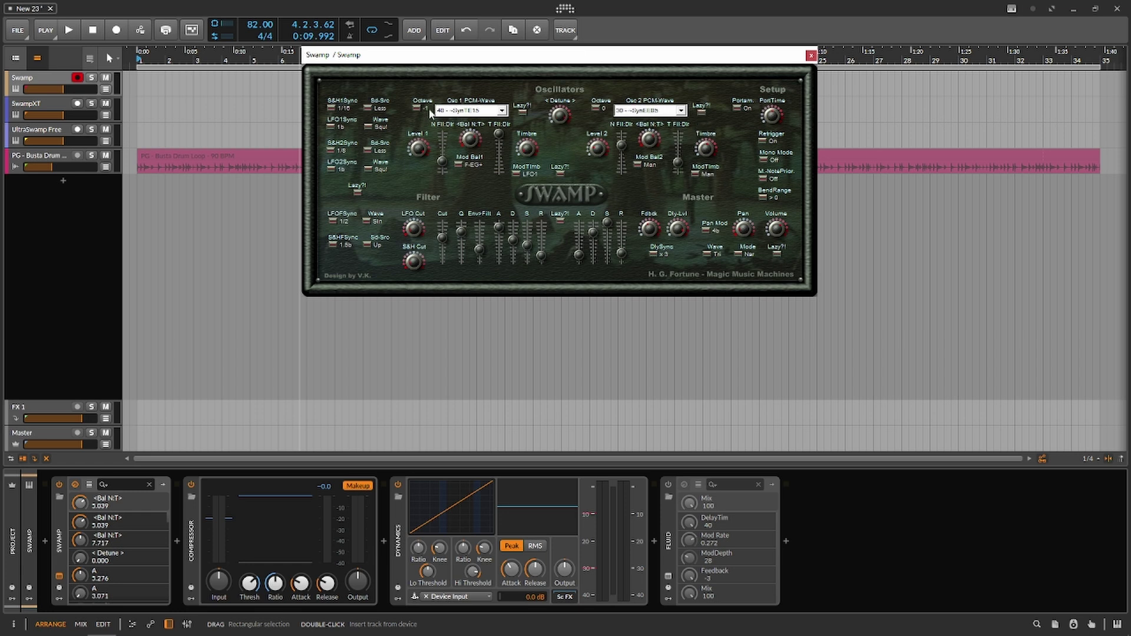
pyautogui.click(522, 111)
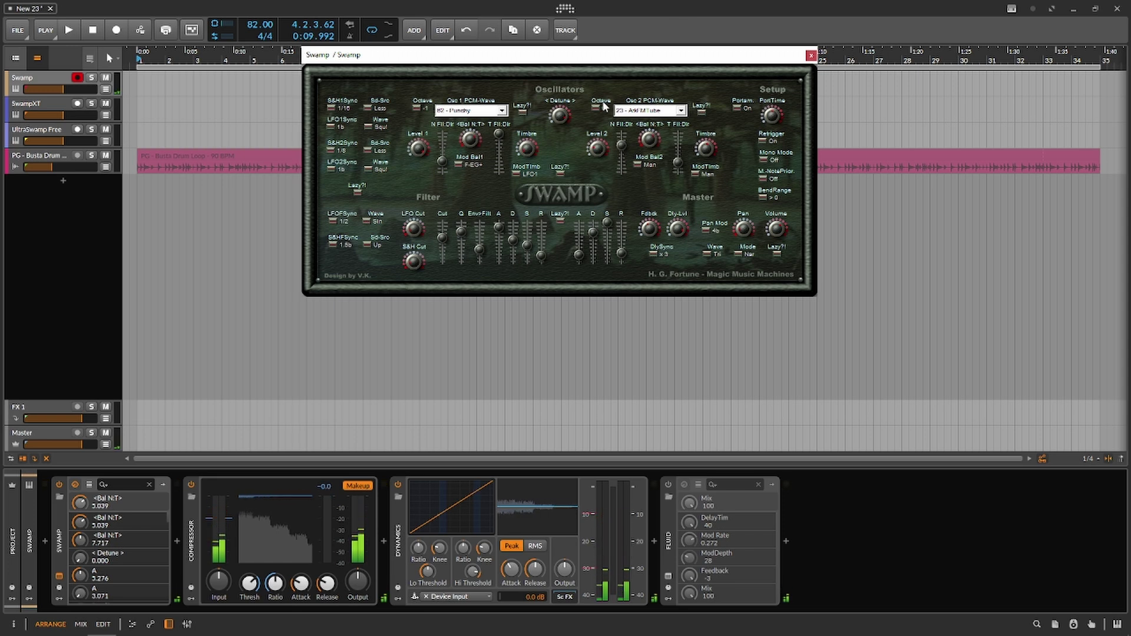
pyautogui.click(702, 113)
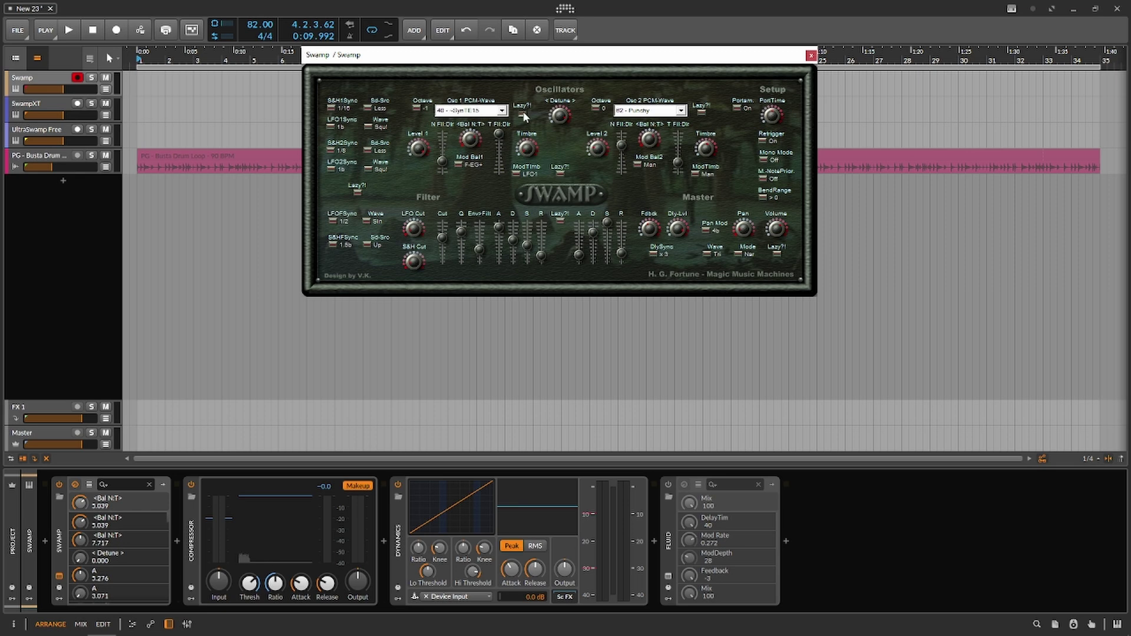
# Step: Select the PG - Busta Drum track to show its device chain
pyautogui.click(60, 169)
pyautogui.moveTo(268, 207); pyautogui.dragTo(831, 100)
pyautogui.click(232, 263)
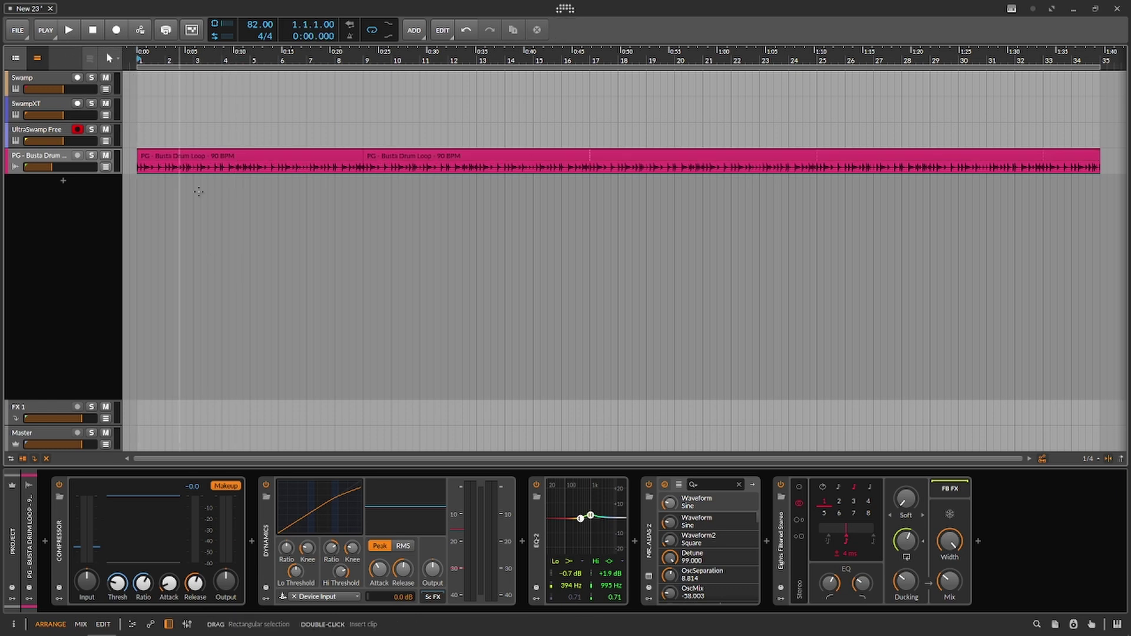
# Step: Play the arrangement with the drum loop, select the Swamp track during playback, and stop playback
pyautogui.click(55, 25)
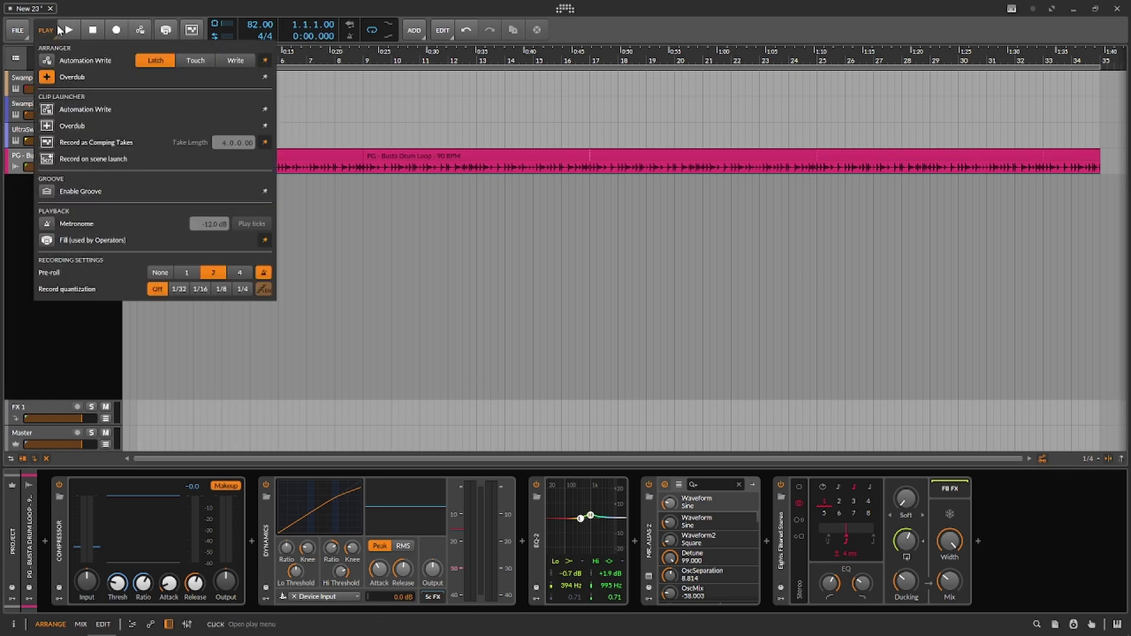
pyautogui.click(21, 239)
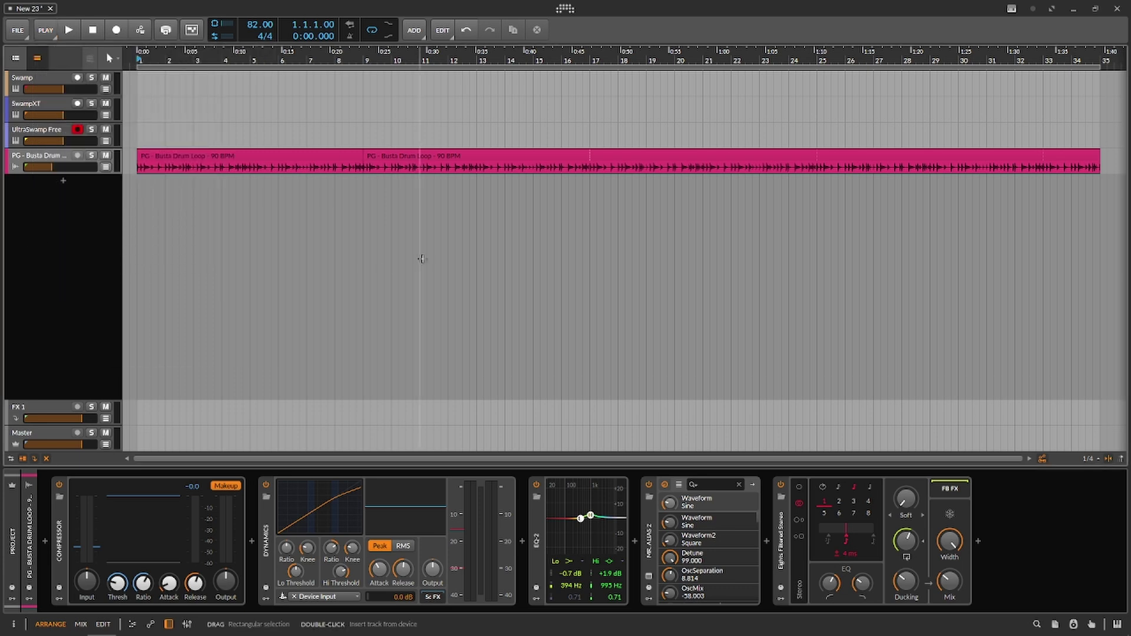
pyautogui.click(75, 29)
pyautogui.click(61, 78)
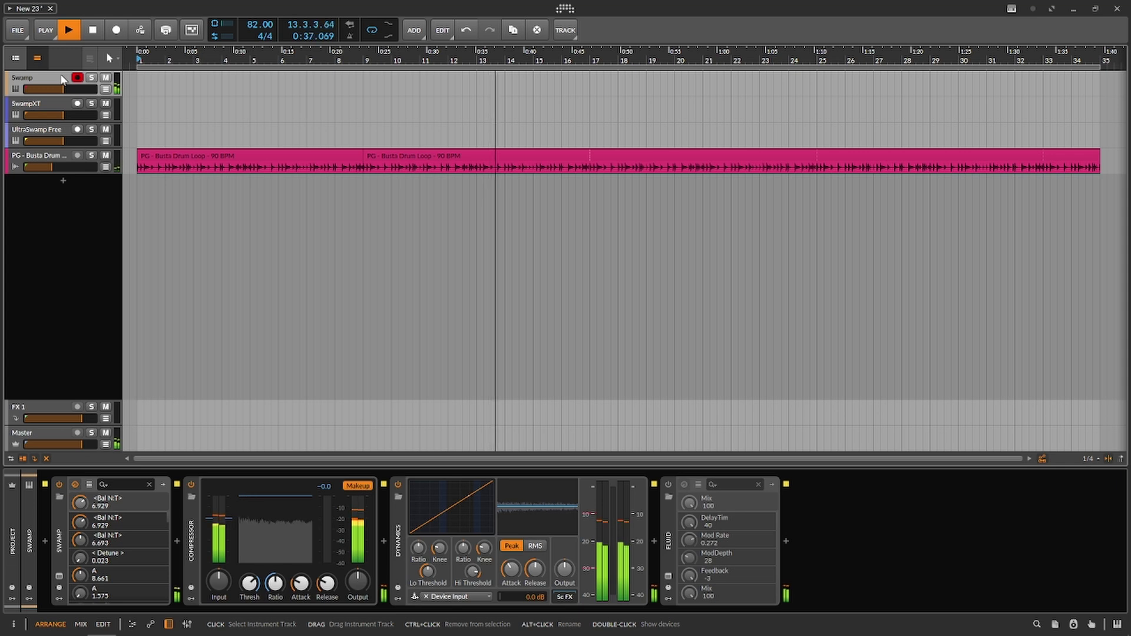
pyautogui.click(89, 37)
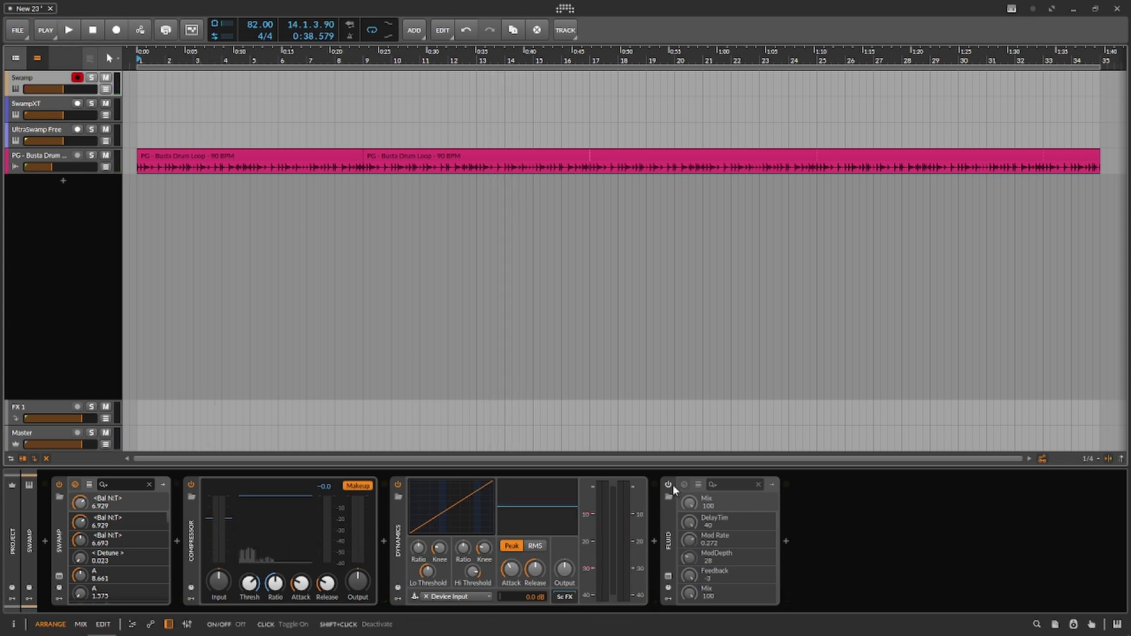
# Step: Open the Swamp and Fluid plugin windows, placing Swamp over the start of the arrangement and Fluid just below it
pyautogui.click(59, 576)
pyautogui.moveTo(444, 211); pyautogui.dragTo(171, 59)
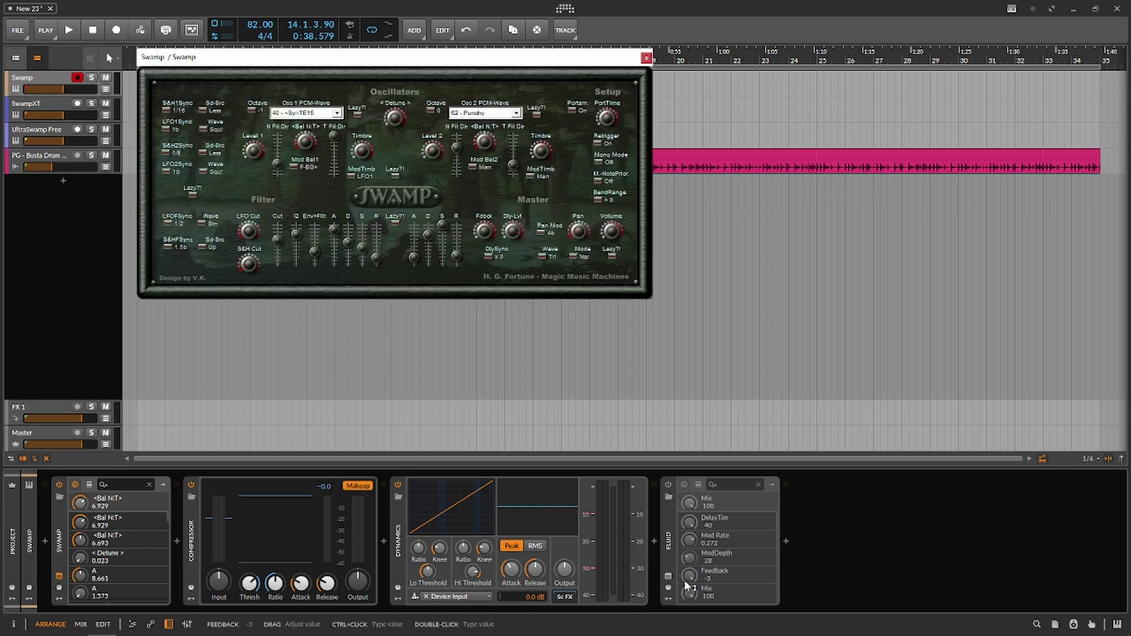
pyautogui.click(668, 575)
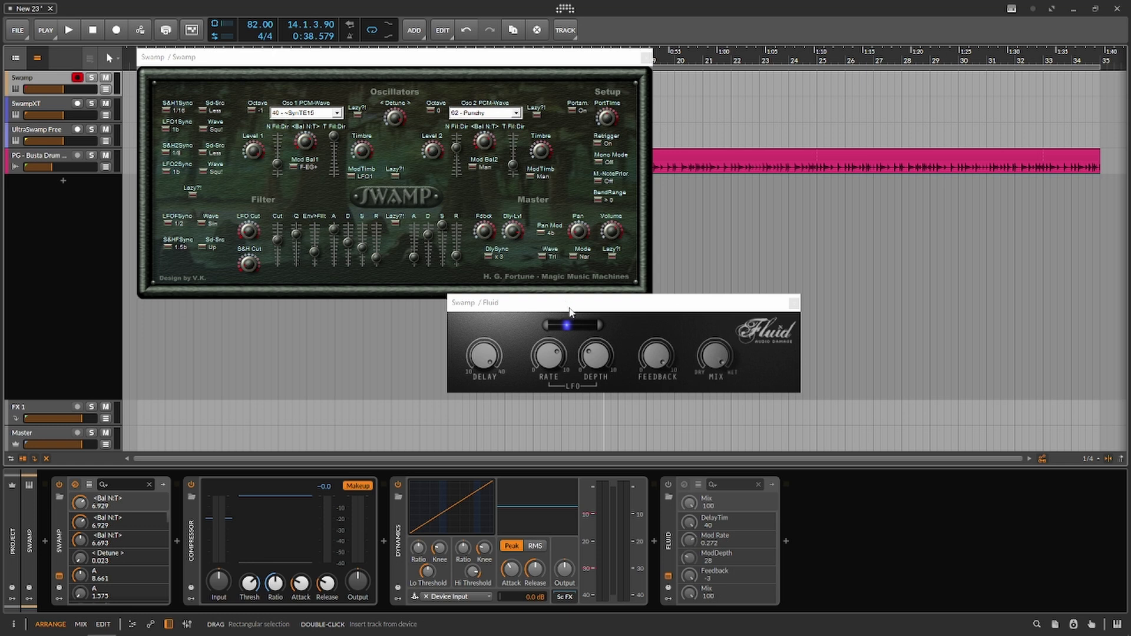
pyautogui.moveTo(569, 308); pyautogui.dragTo(512, 321)
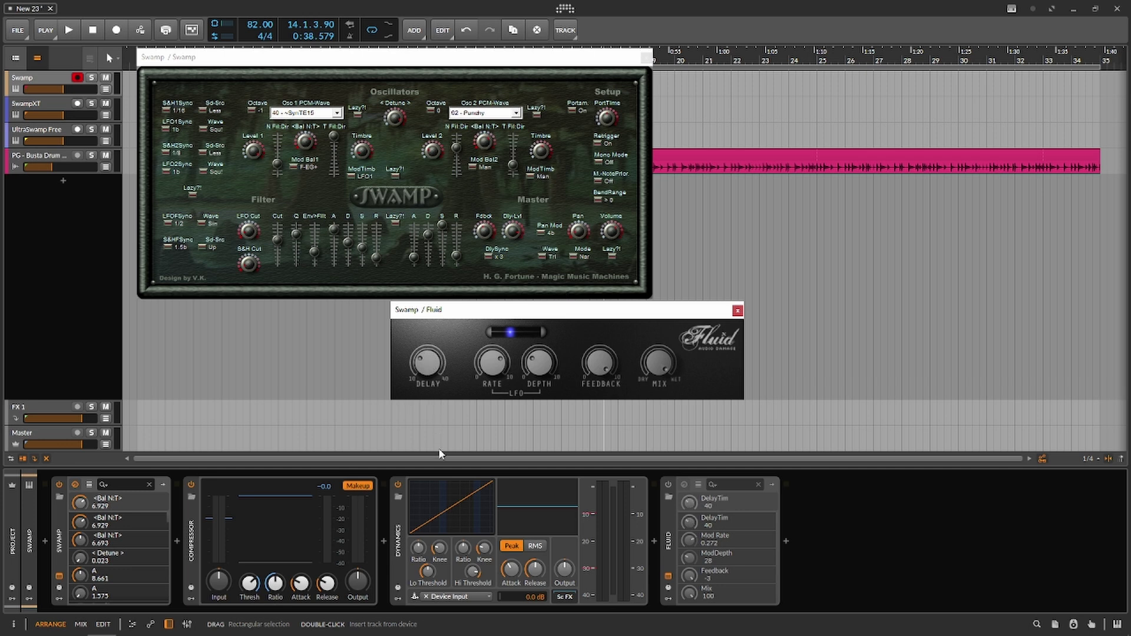
# Step: Switch Fluid on, start playback and set its modulation depth to 74 and delay time to 30
pyautogui.click(669, 479)
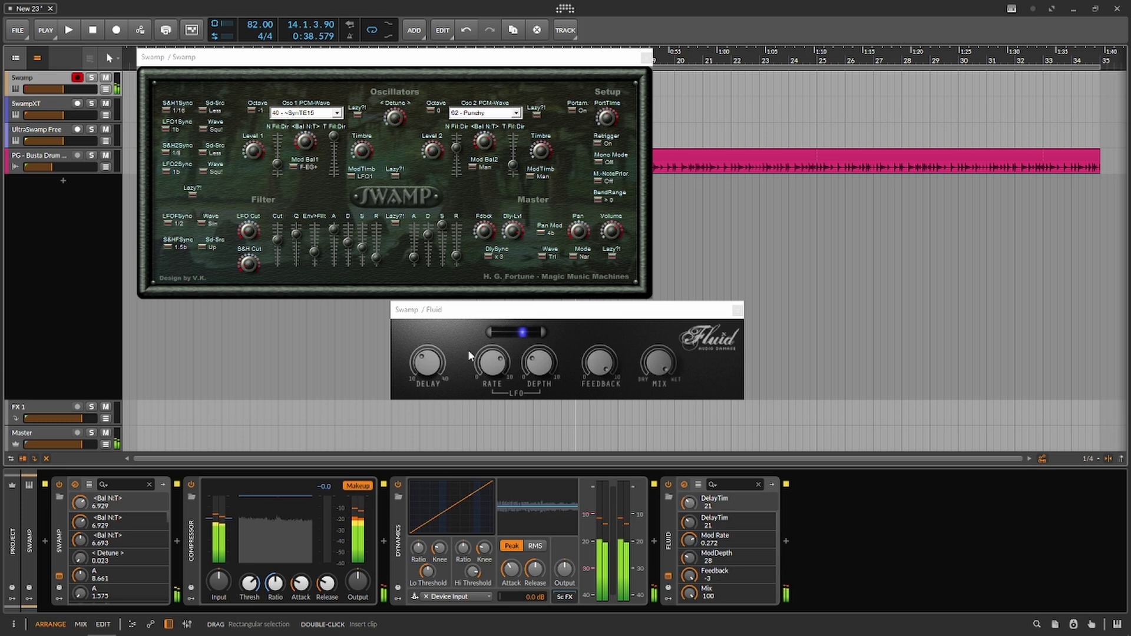
pyautogui.moveTo(425, 357); pyautogui.dragTo(434, 330)
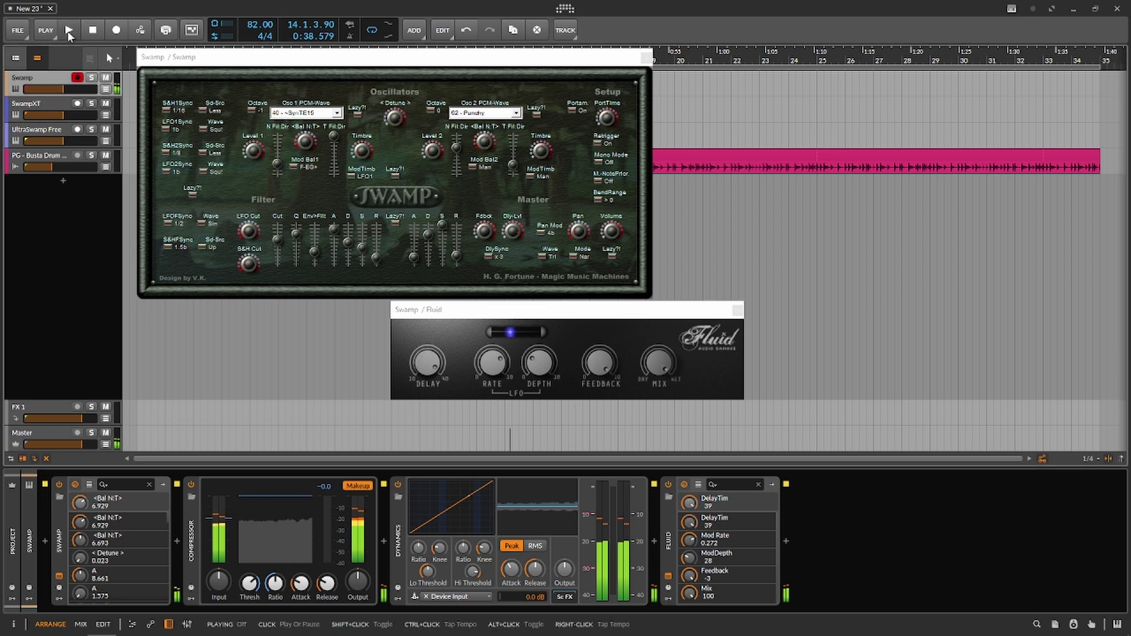
pyautogui.press('space')
pyautogui.moveTo(526, 375); pyautogui.dragTo(547, 319)
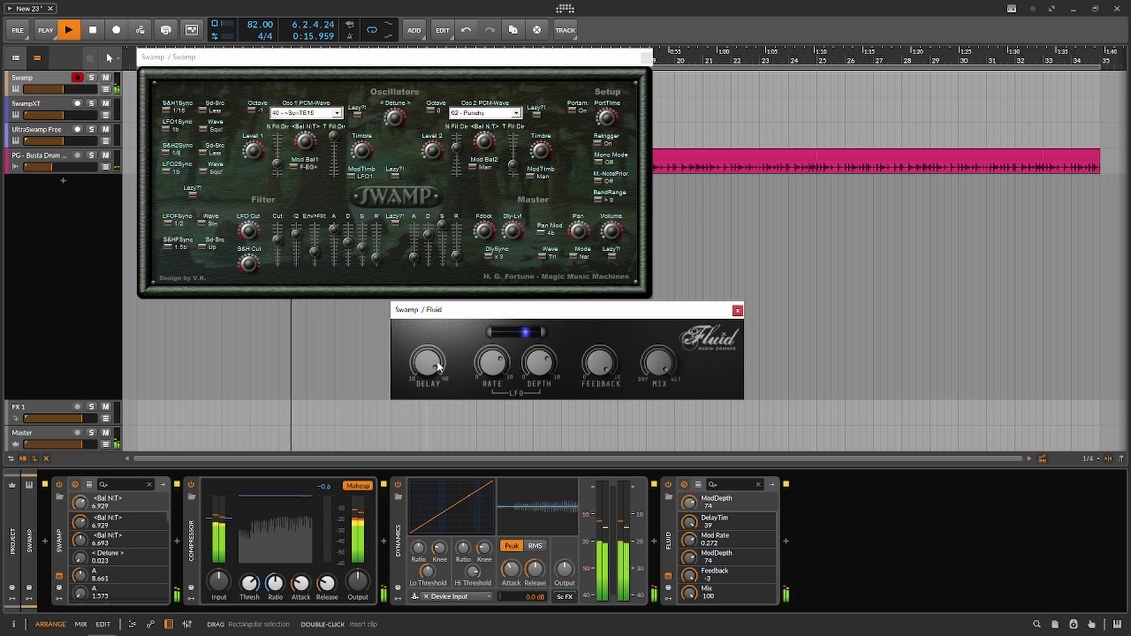
pyautogui.moveTo(428, 362); pyautogui.dragTo(431, 399)
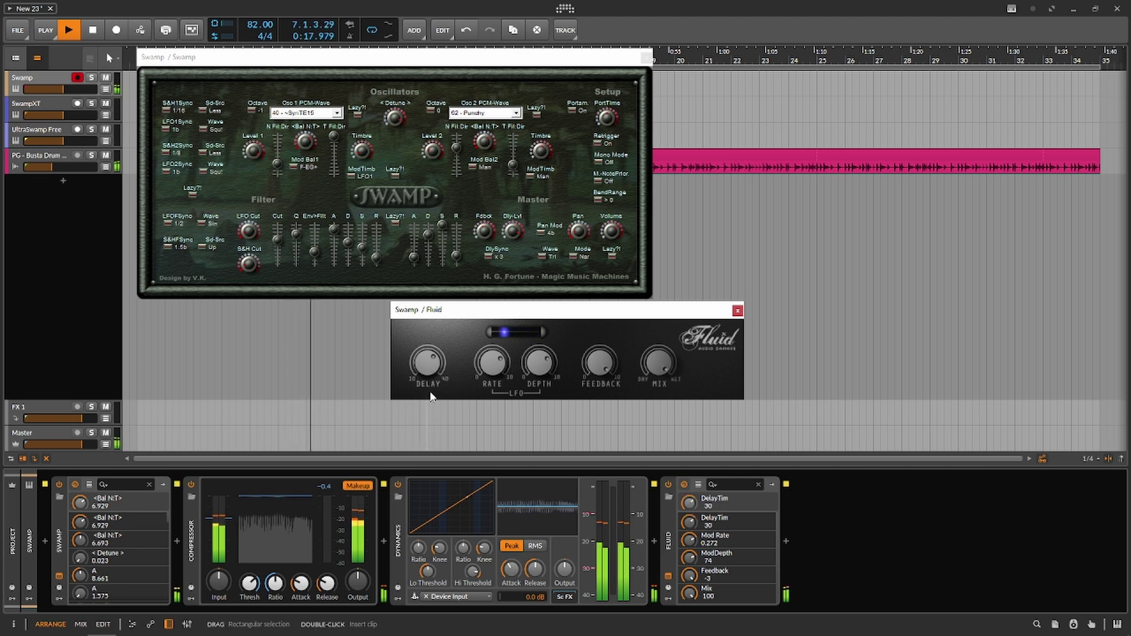
# Step: Set Fluid's modulation rate to 0.500, depth to 37, mix to 59 and feedback to -3 during playback
pyautogui.moveTo(491, 368); pyautogui.dragTo(601, 383)
pyautogui.moveTo(658, 363); pyautogui.dragTo(648, 388)
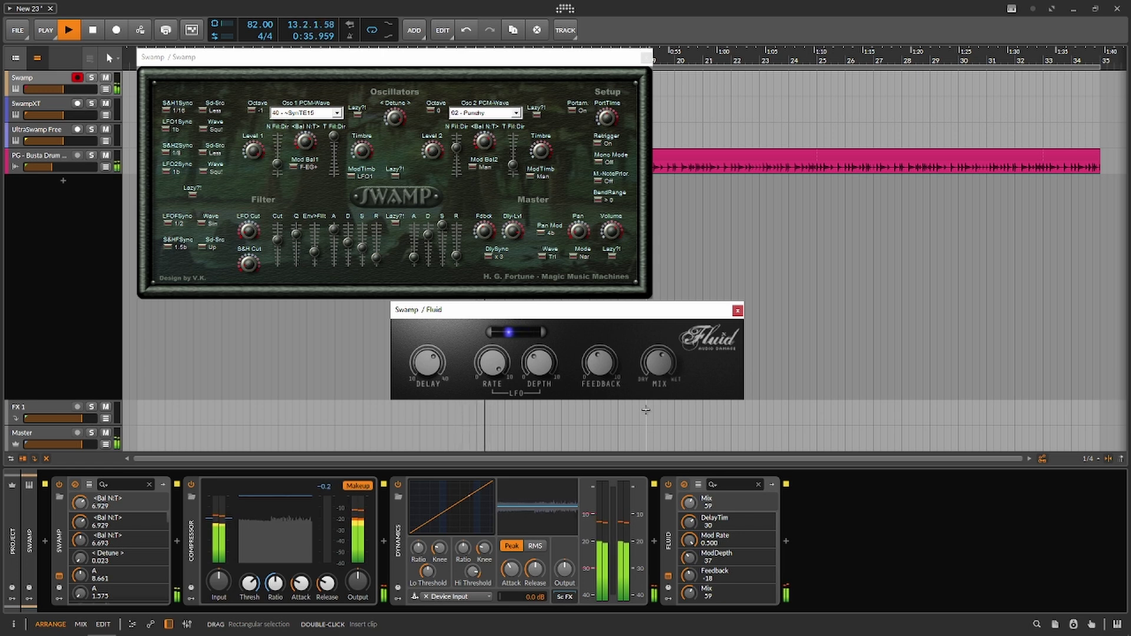
pyautogui.moveTo(585, 384); pyautogui.dragTo(598, 333)
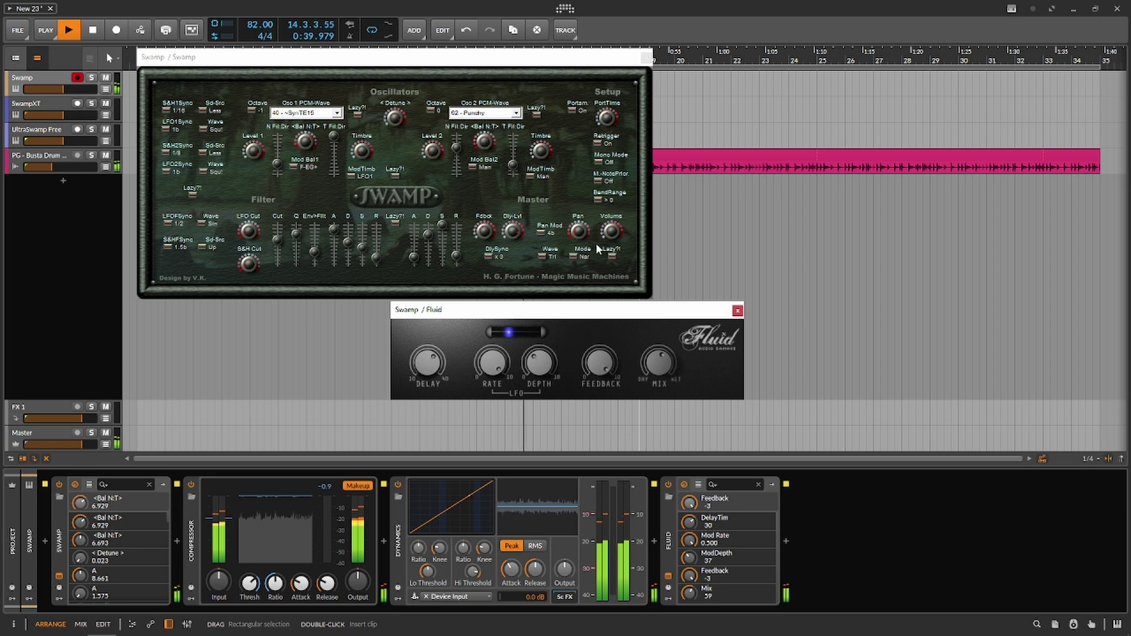
# Step: Set Fluid's modulation depth to 96, modulation rate to 0.139, delay time to 38 and mix to 100
pyautogui.moveTo(492, 362); pyautogui.dragTo(487, 416)
pyautogui.moveTo(538, 362); pyautogui.dragTo(543, 329)
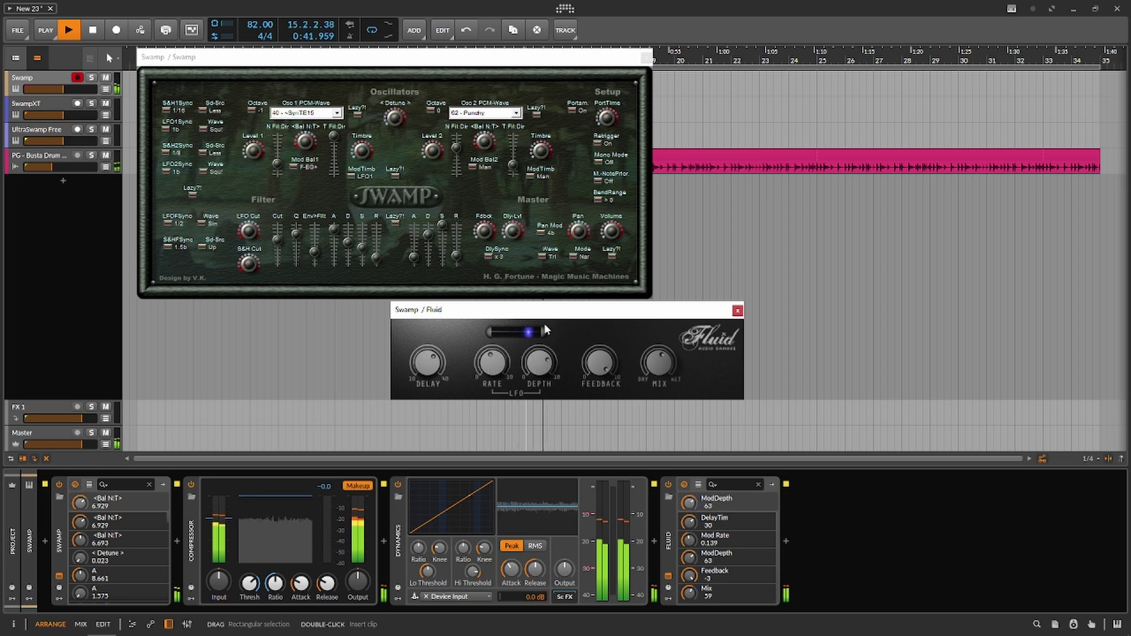
pyautogui.moveTo(439, 369); pyautogui.dragTo(440, 352)
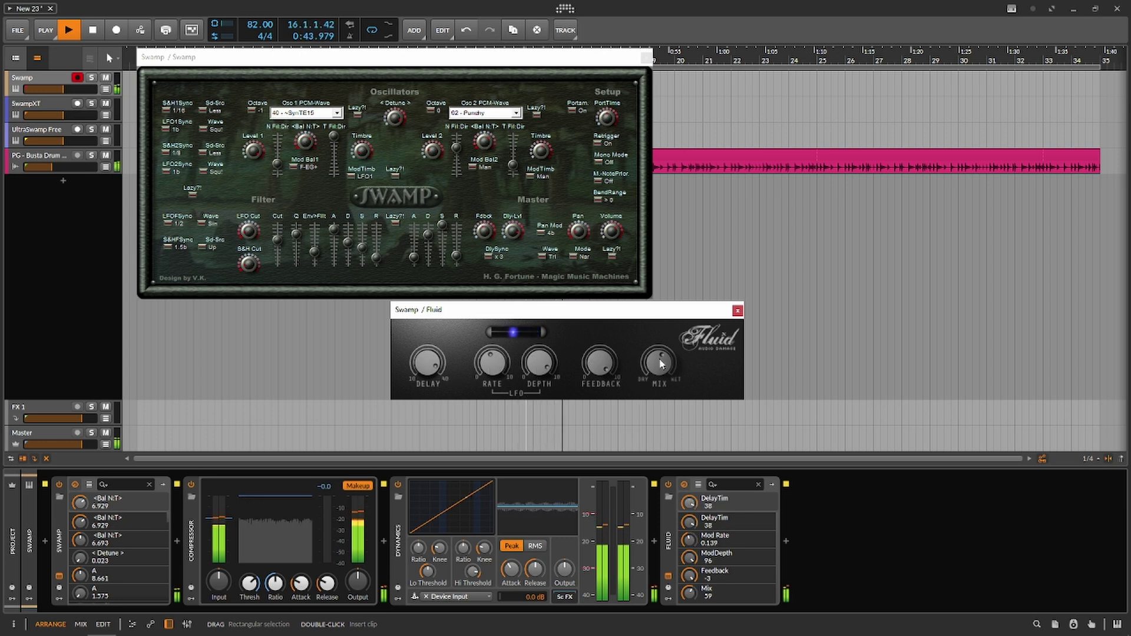
pyautogui.moveTo(658, 362); pyautogui.dragTo(681, 303)
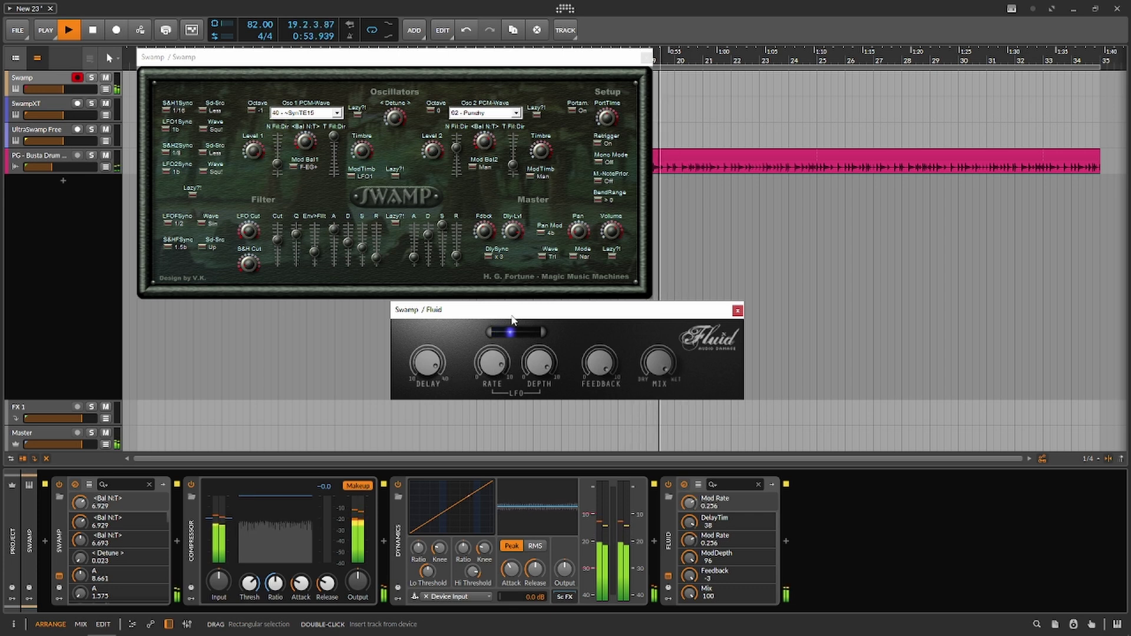
# Step: Set Fluid's modulation rate to 0.500 and its delay time to 40
pyautogui.moveTo(492, 363); pyautogui.dragTo(555, 363)
pyautogui.click(596, 350)
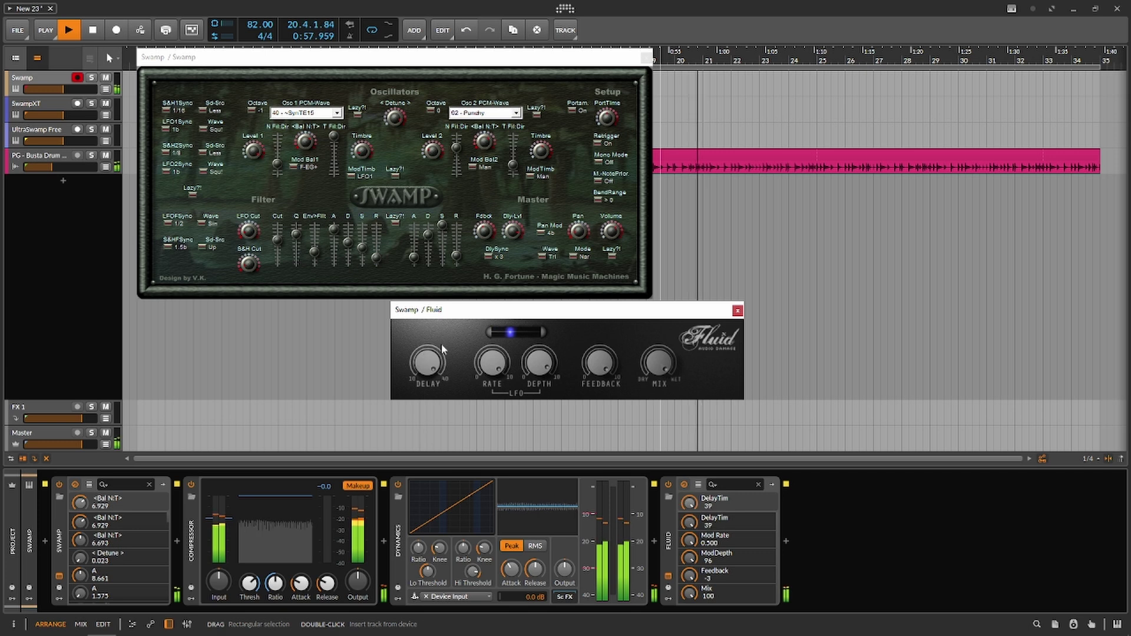
pyautogui.moveTo(436, 354)
pyautogui.mouseDown()
pyautogui.moveTo(416, 440)
pyautogui.moveTo(426, 337)
pyautogui.mouseUp()
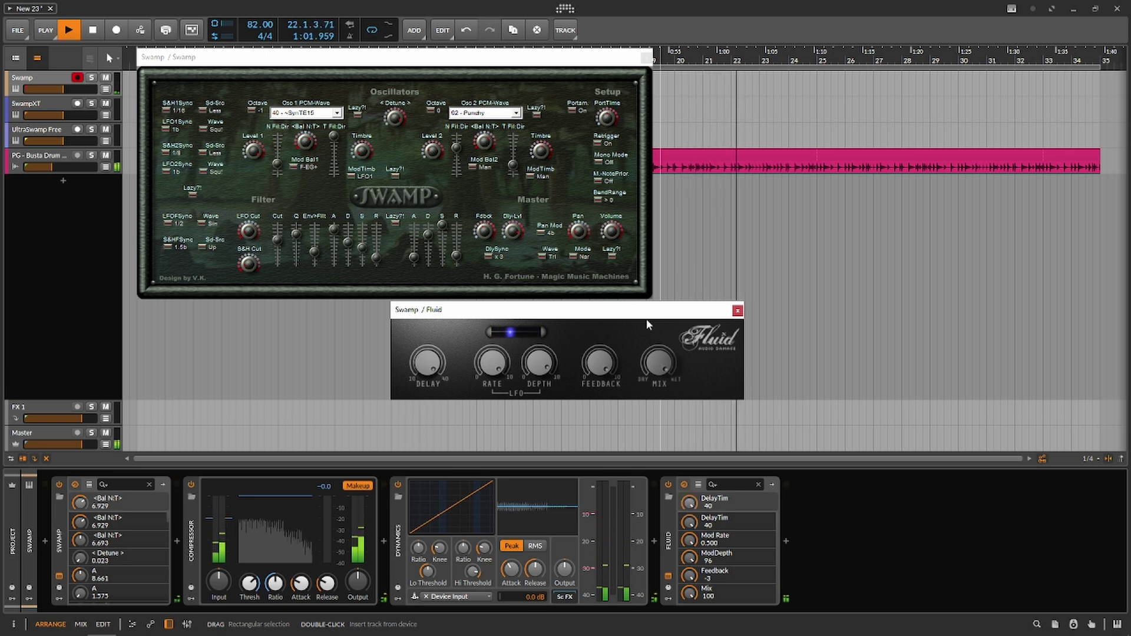
# Step: Move the Fluid window beside Swamp, then stop playback and return the playhead to the start of the arrangement
pyautogui.moveTo(922, 265); pyautogui.dragTo(828, 175)
pyautogui.moveTo(448, 310); pyautogui.dragTo(703, 72)
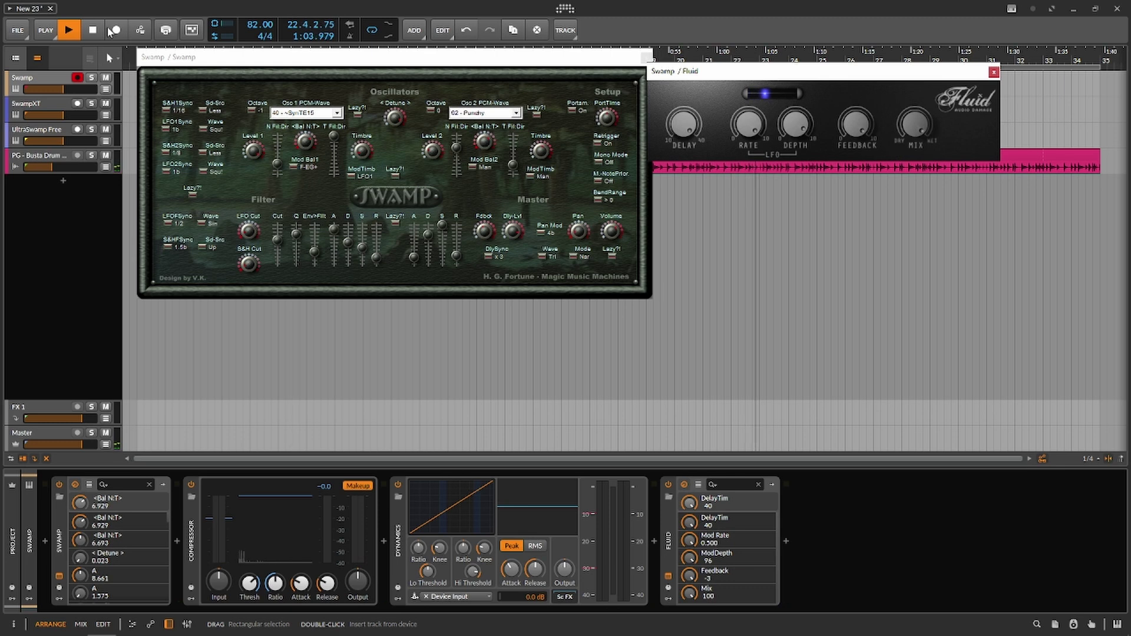
pyautogui.click(96, 23)
pyautogui.click(93, 31)
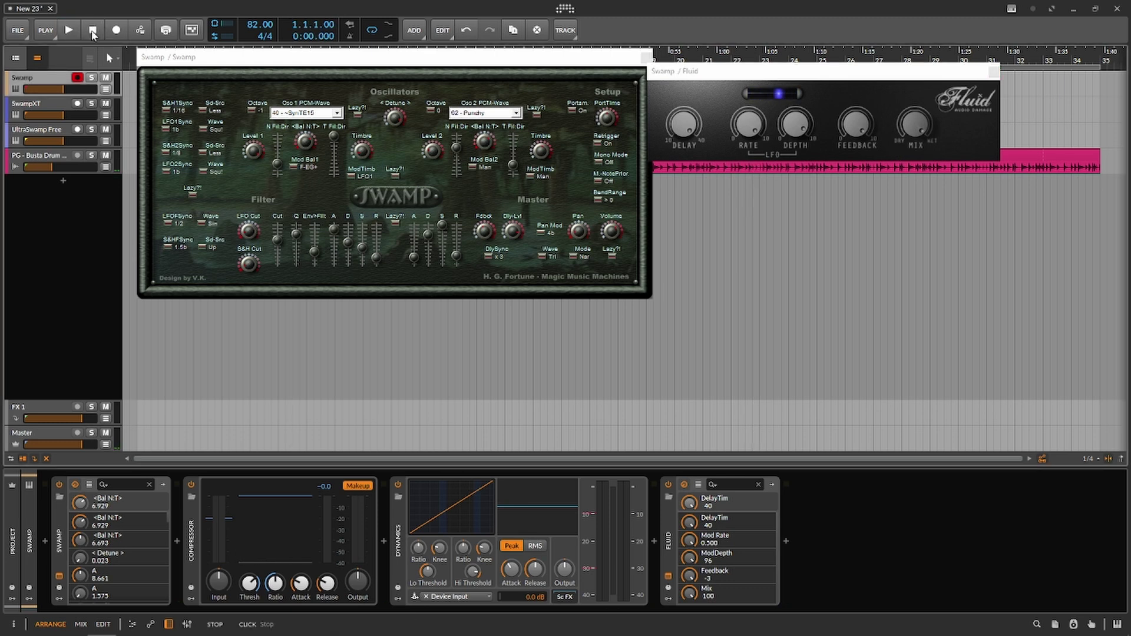
# Step: Shift the Swamp window against the track list and change its oscillator waves to VSVox and SynGE04
pyautogui.click(412, 61)
pyautogui.moveTo(412, 61); pyautogui.dragTo(398, 57)
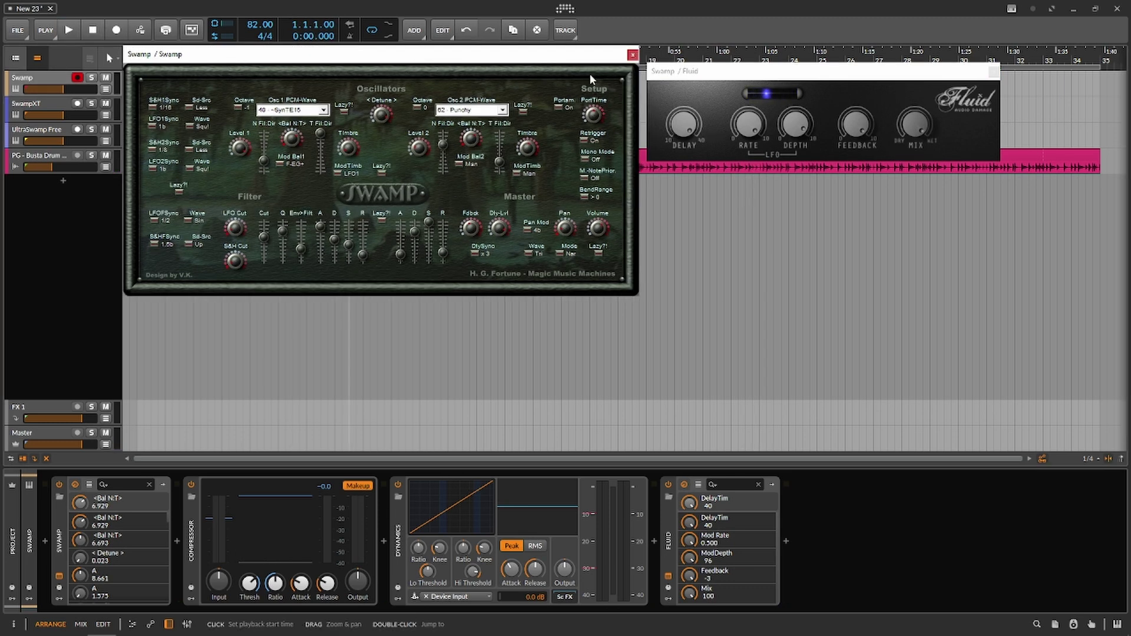
pyautogui.click(506, 111)
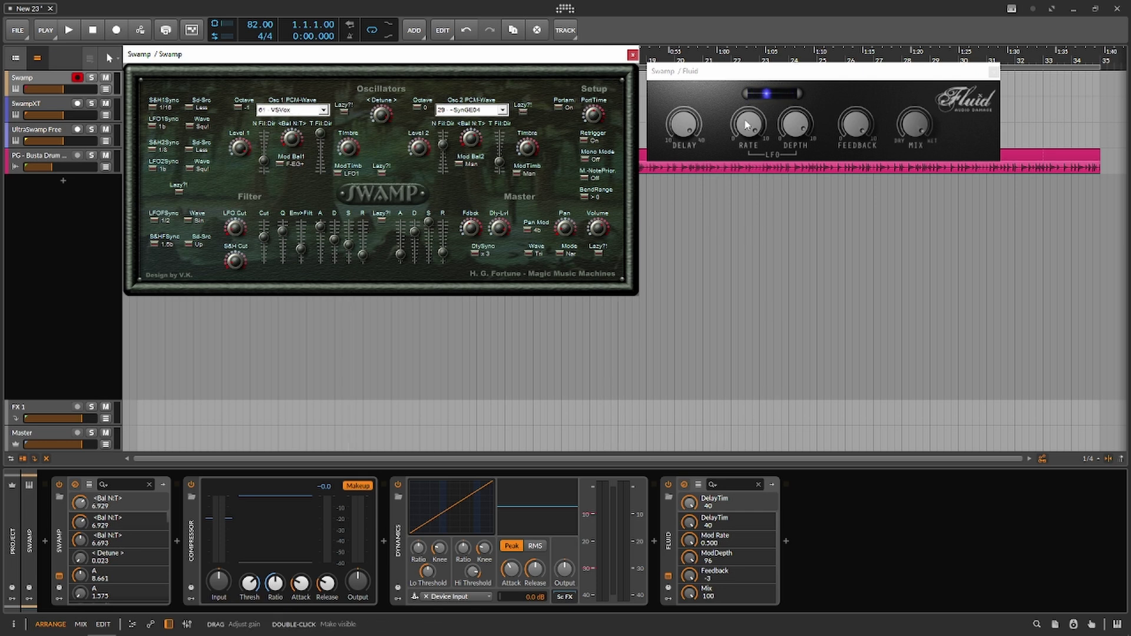
# Step: Set Fluid's modulation rate to 0.199, depth to 45 and mix to 100, and move its window just below the drum clip
pyautogui.moveTo(744, 118); pyautogui.dragTo(782, 183)
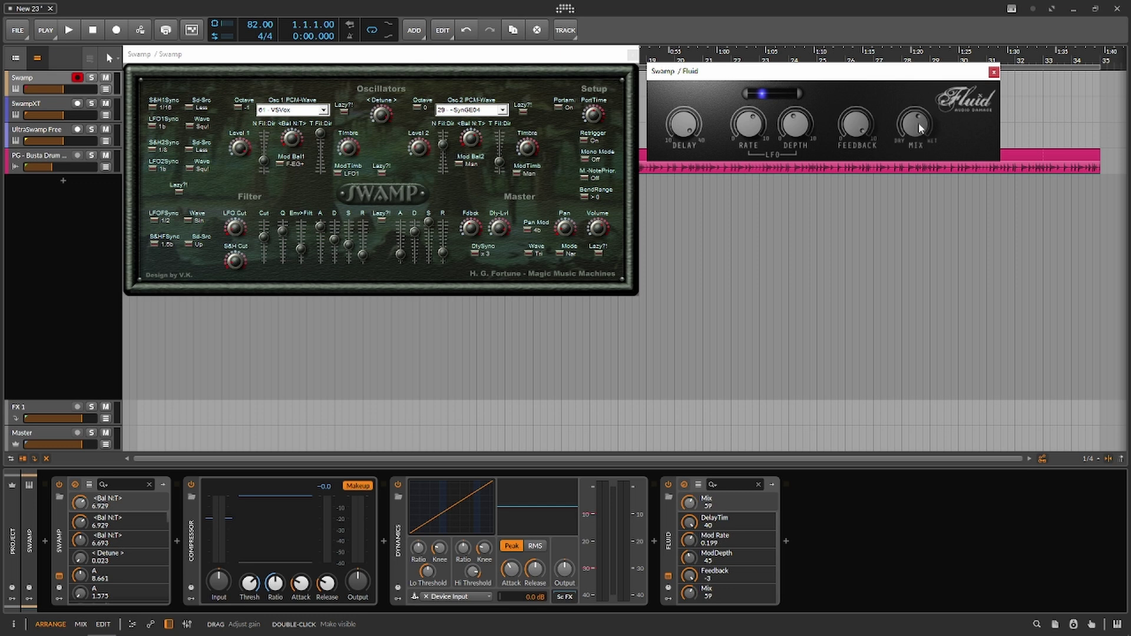
pyautogui.moveTo(901, 123); pyautogui.dragTo(976, 135)
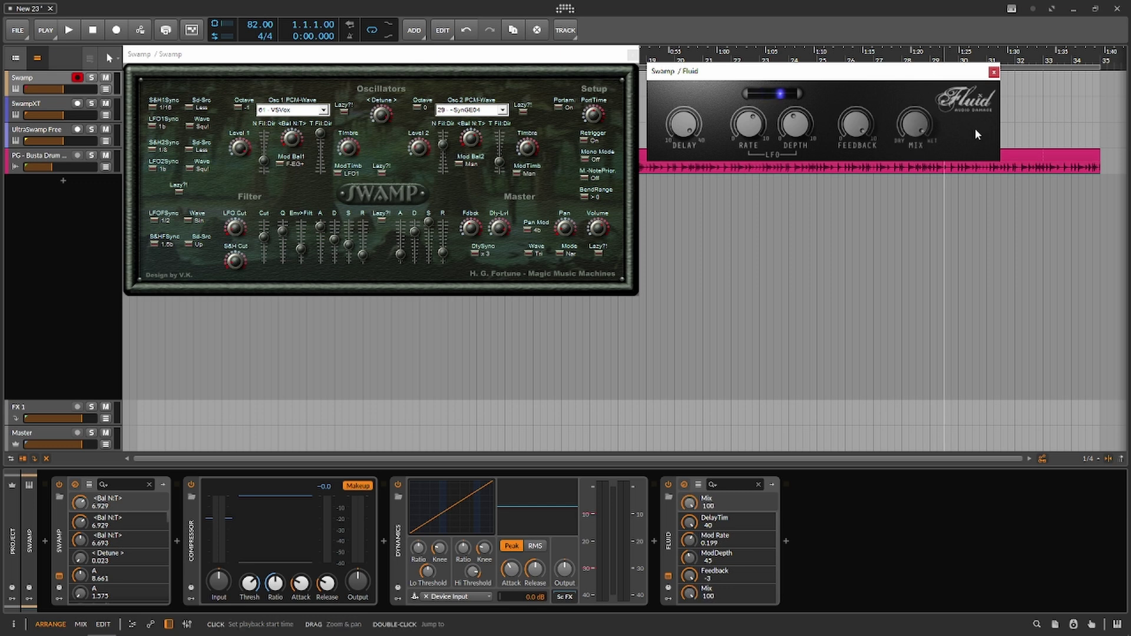
pyautogui.moveTo(924, 72); pyautogui.dragTo(952, 181)
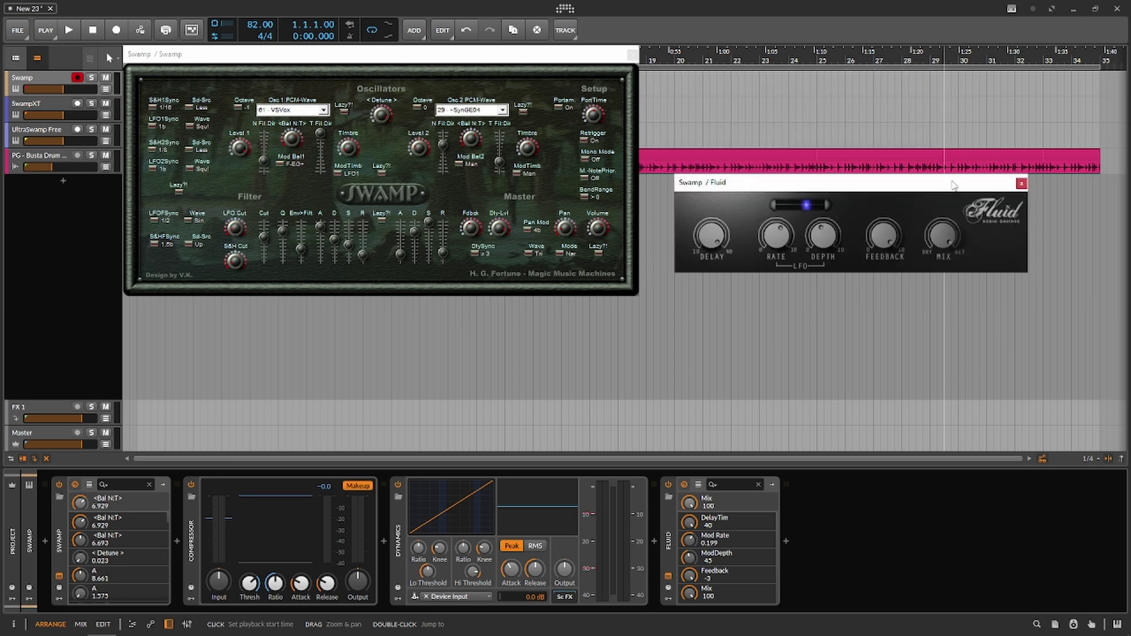
# Step: Set Fluid's feedback to -22, delay time to 30, modulation rate to 0.218 and modulation depth to 38
pyautogui.moveTo(886, 237); pyautogui.dragTo(873, 333)
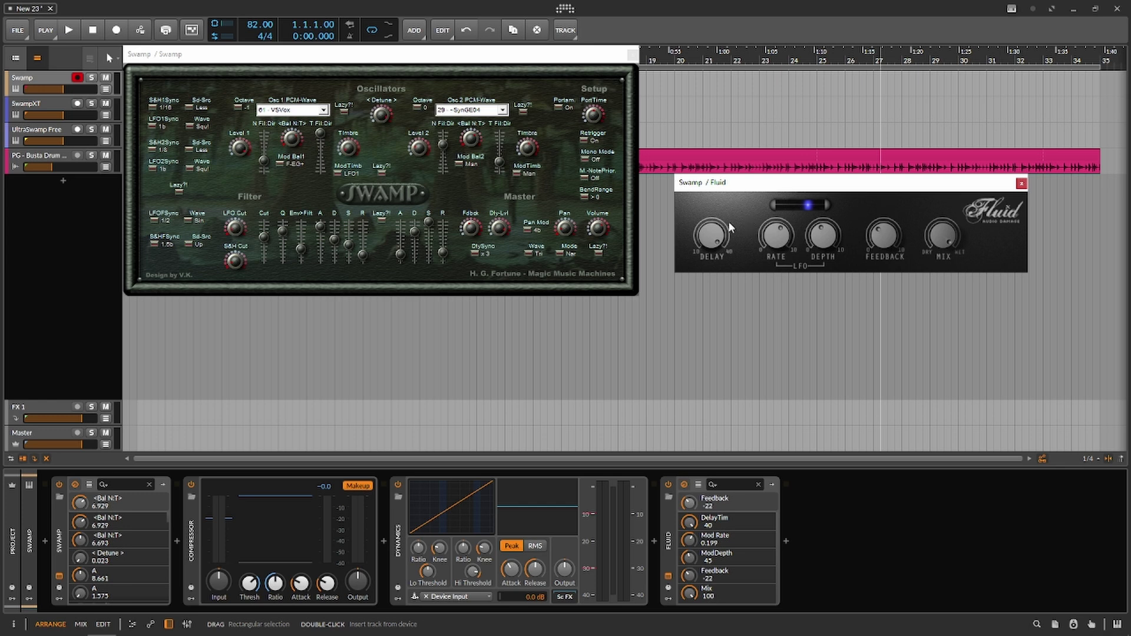
pyautogui.moveTo(711, 250); pyautogui.dragTo(708, 256)
pyautogui.moveTo(787, 214); pyautogui.dragTo(823, 234)
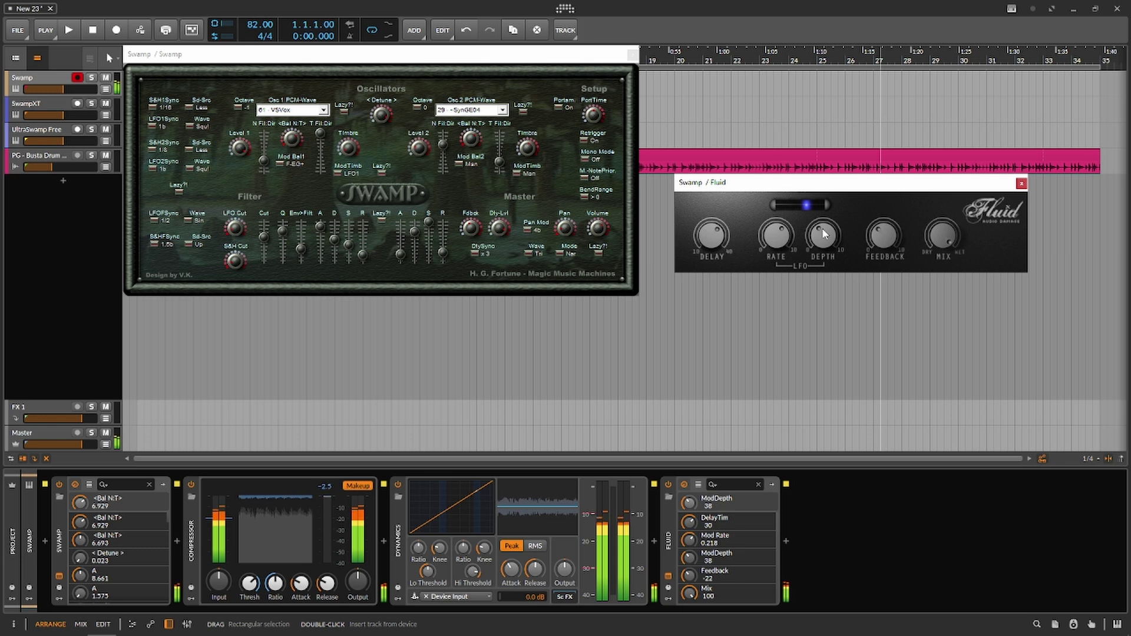
# Step: Play the Swamp patch over the drum loop, stop playback, and close the Fluid and Swamp windows
pyautogui.press('space')
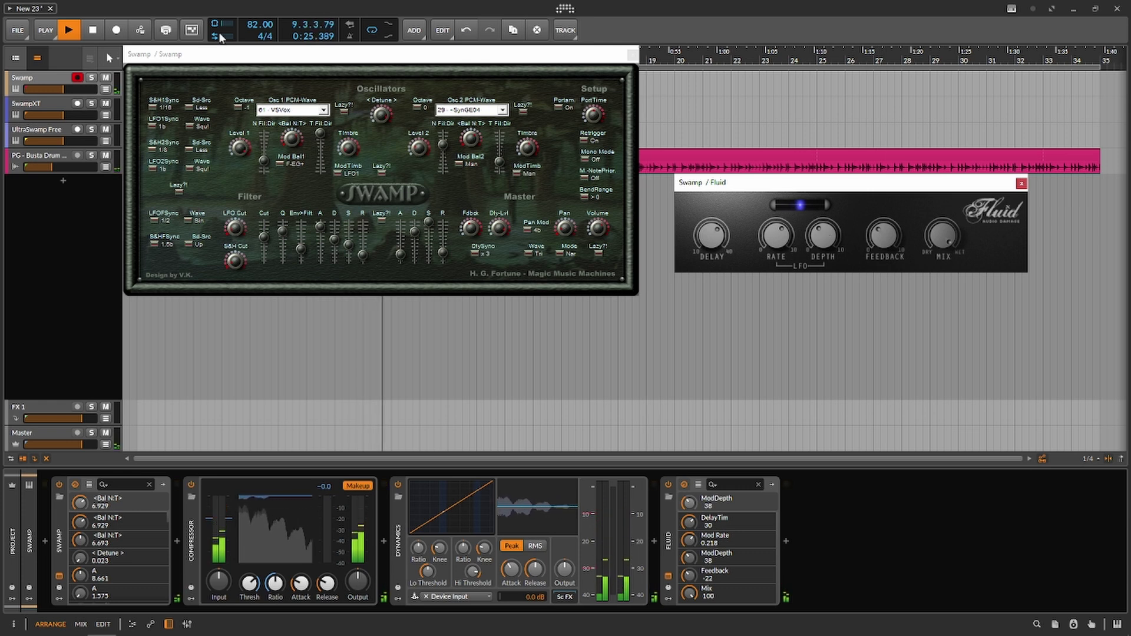
pyautogui.click(89, 30)
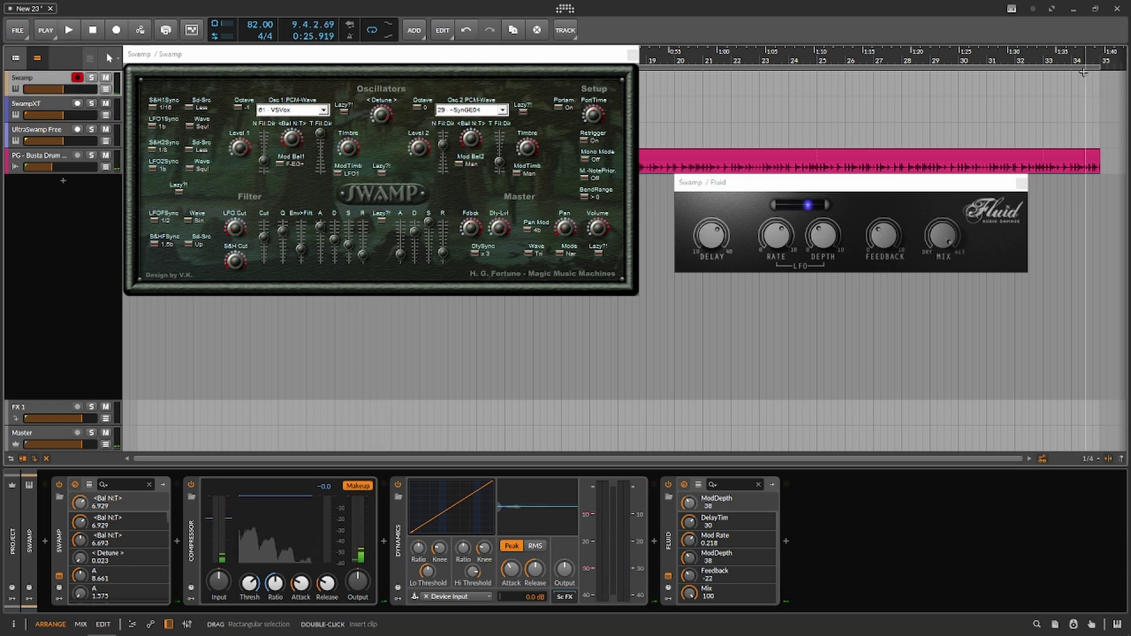
pyautogui.click(1022, 183)
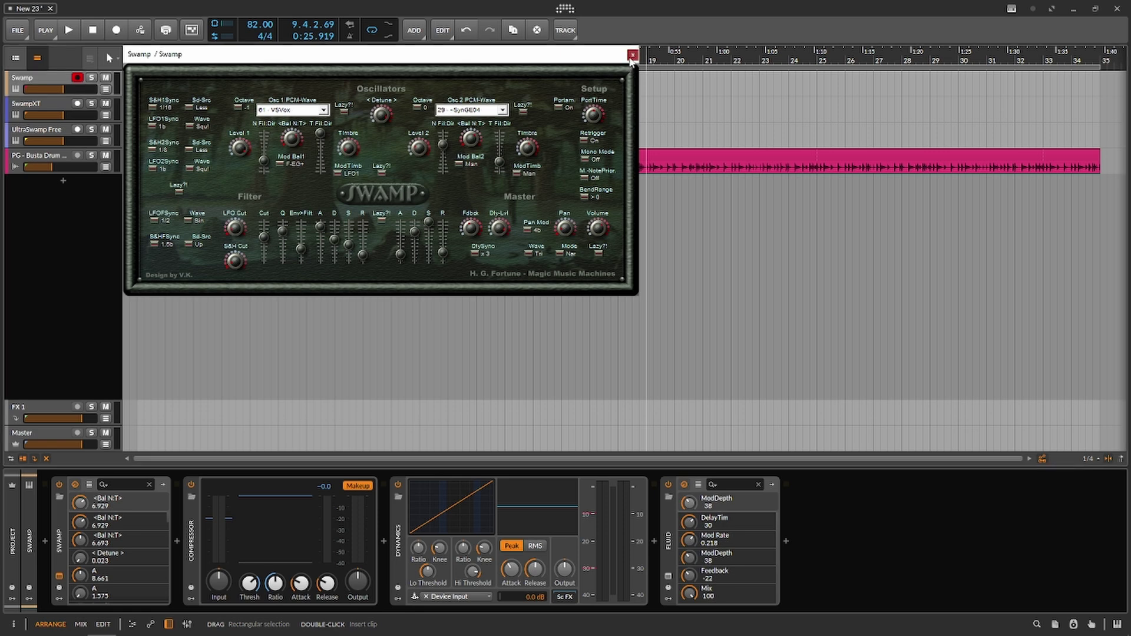
pyautogui.click(632, 54)
# Step: Open the SwampXT plugin window from the SwampXT track and place it over the start of the arrangement
pyautogui.click(58, 115)
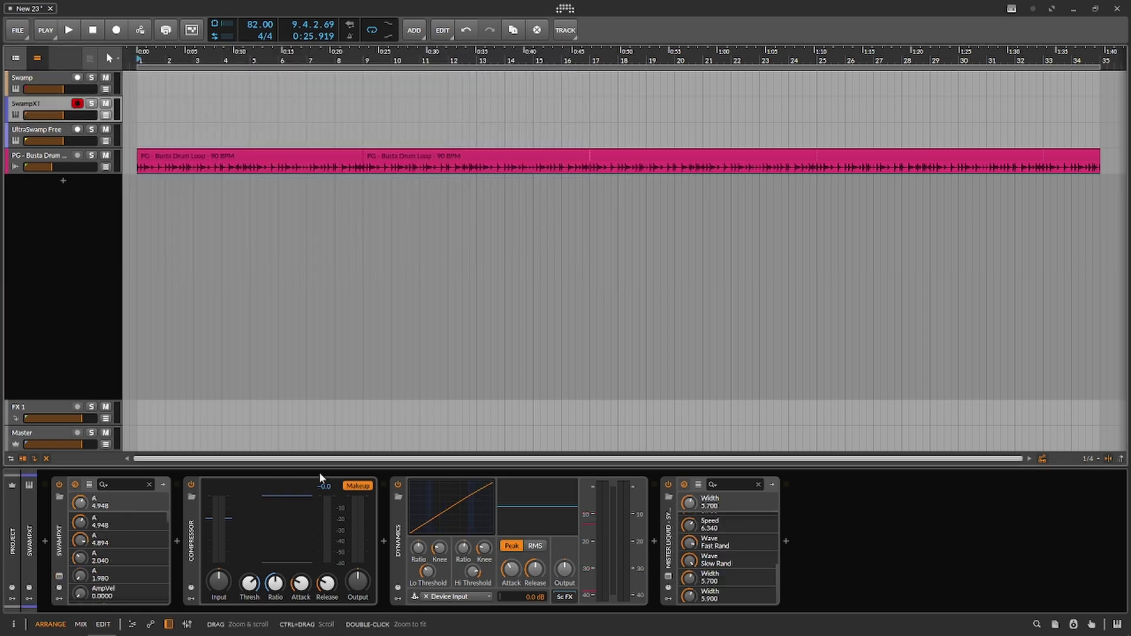
pyautogui.click(58, 576)
pyautogui.moveTo(729, 56); pyautogui.dragTo(259, 57)
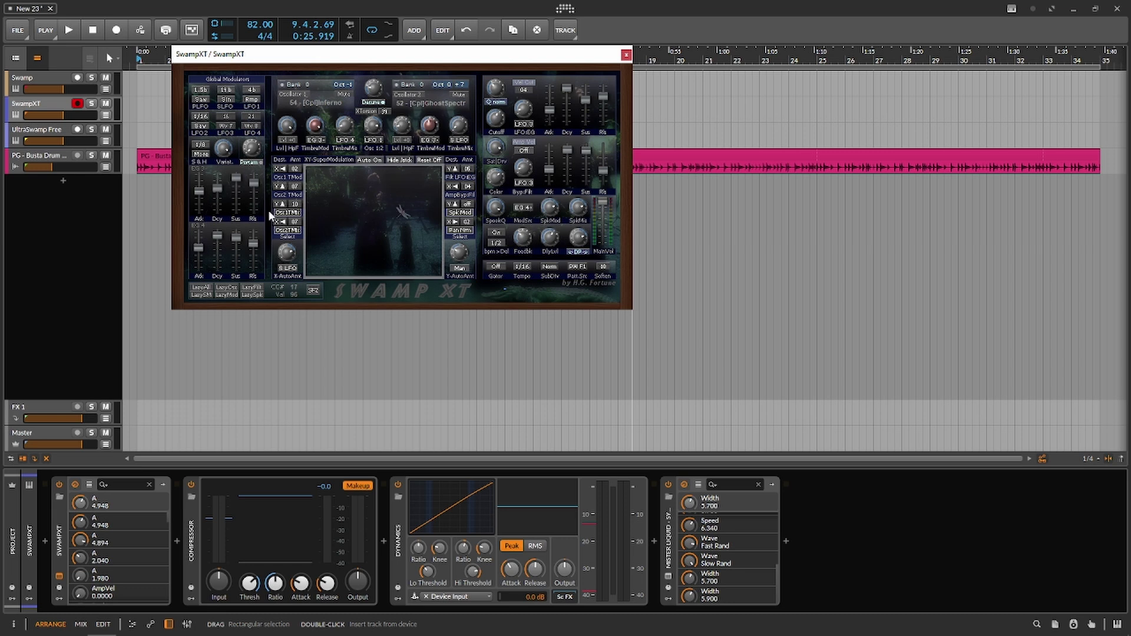
# Step: Generate a series of fully random patches in SwampXT with LazyAll
pyautogui.click(208, 285)
pyautogui.click(210, 285)
pyautogui.click(211, 286)
pyautogui.click(213, 286)
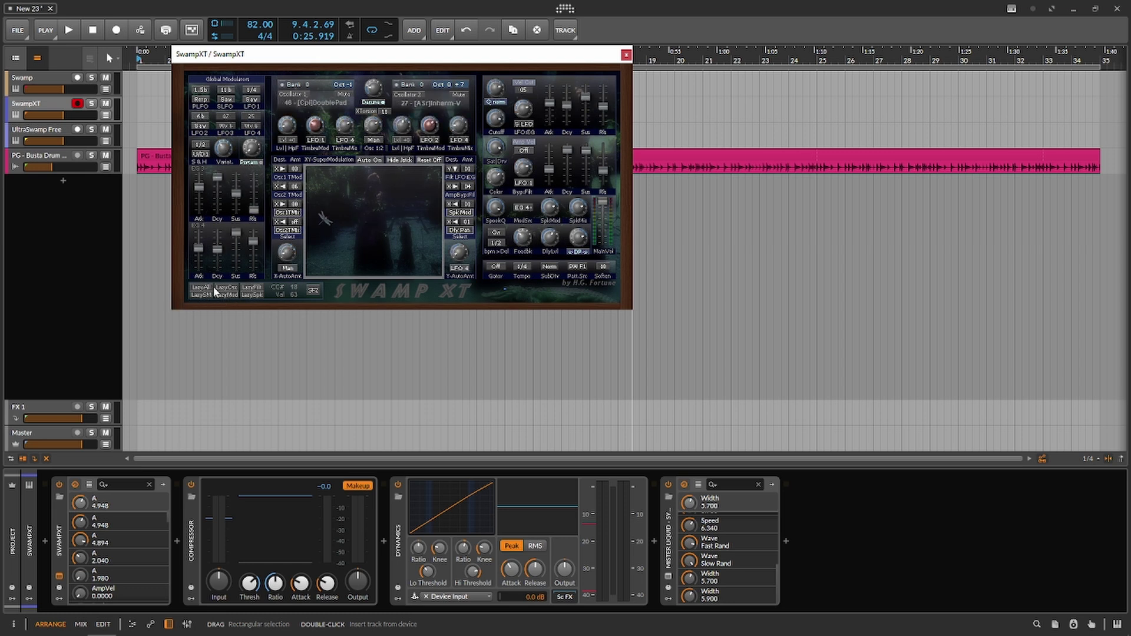
pyautogui.click(213, 287)
pyautogui.click(214, 286)
pyautogui.click(214, 286)
pyautogui.click(213, 286)
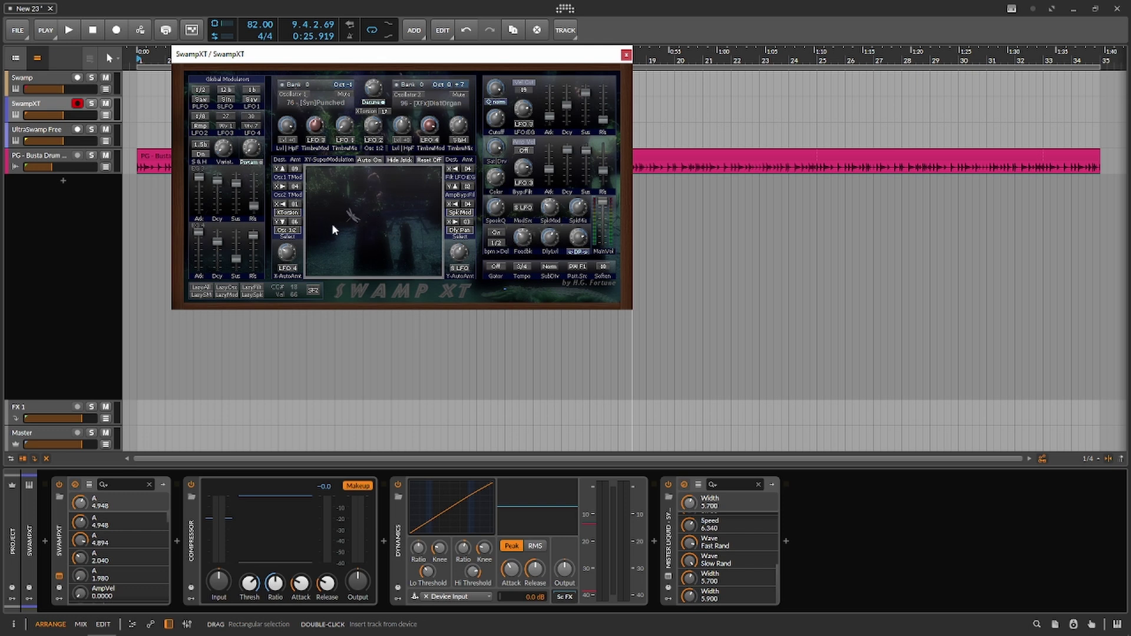
# Step: View the Swamp track's plugin window, close it, and return to the SwampXT track
pyautogui.click(41, 75)
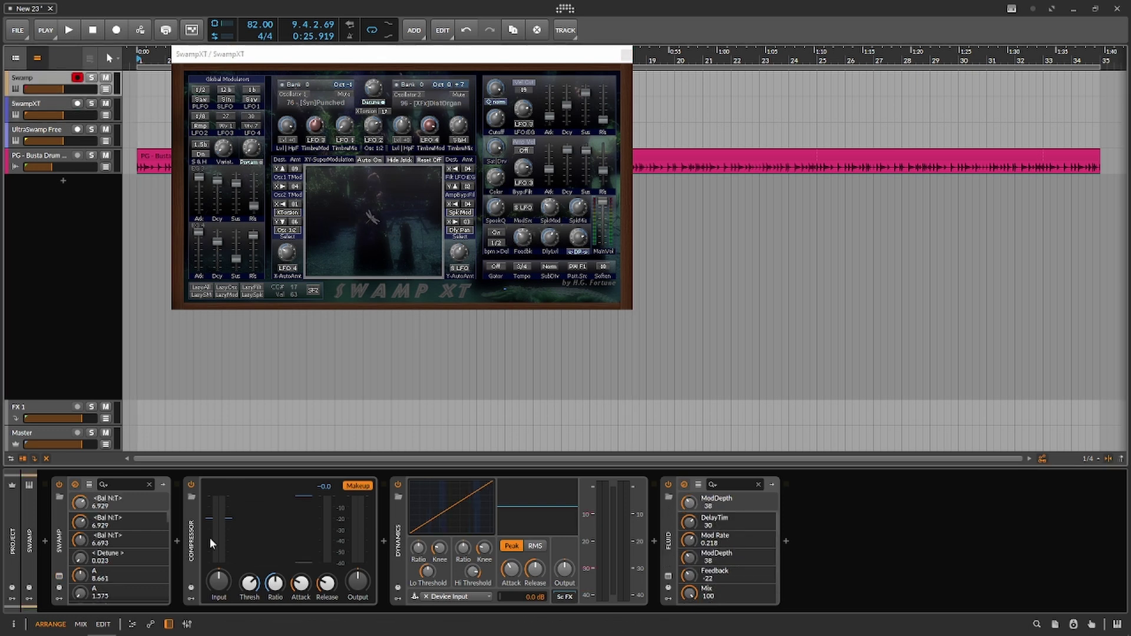
pyautogui.click(59, 575)
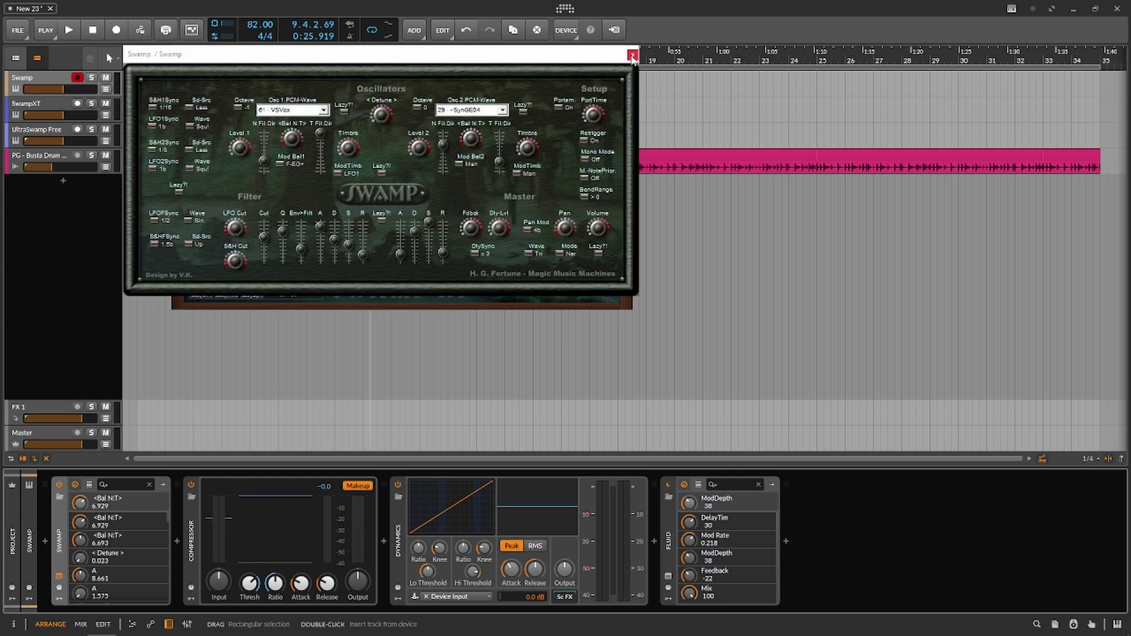
pyautogui.click(632, 55)
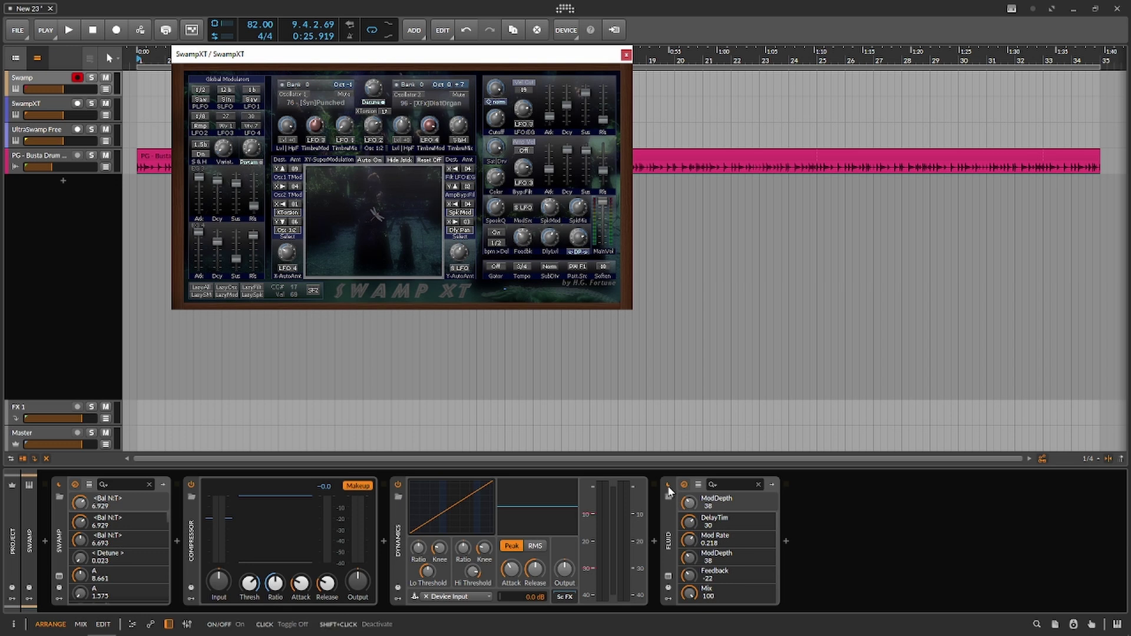
pyautogui.click(41, 120)
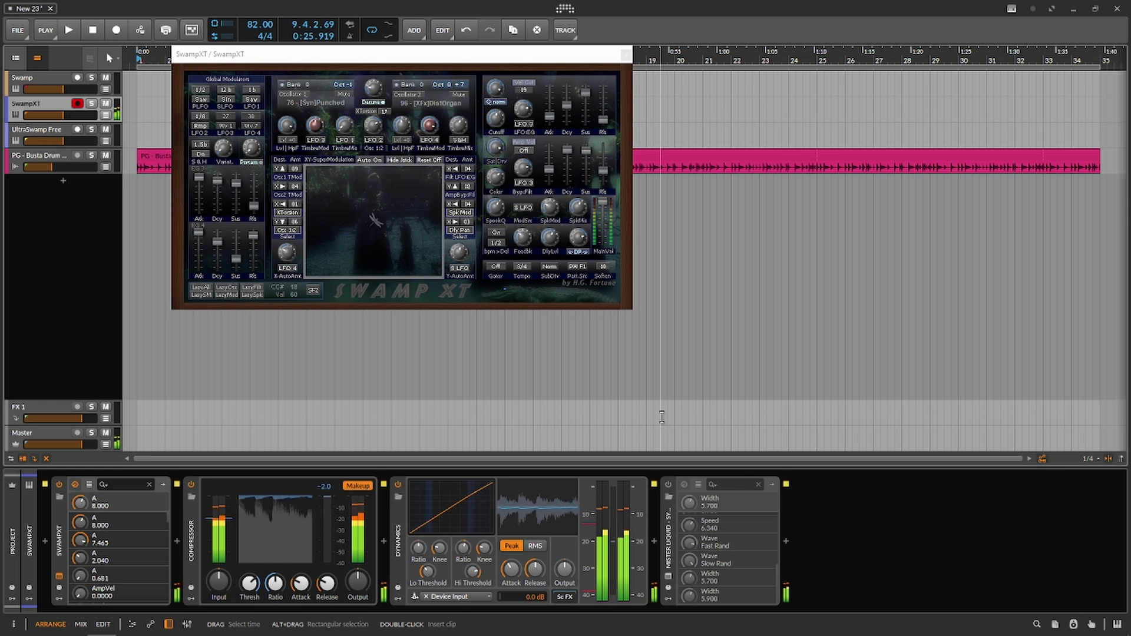
# Step: Generate new random SwampXT patches with the track muted in between, shift the plugin window slightly, and unmute the track
pyautogui.click(206, 286)
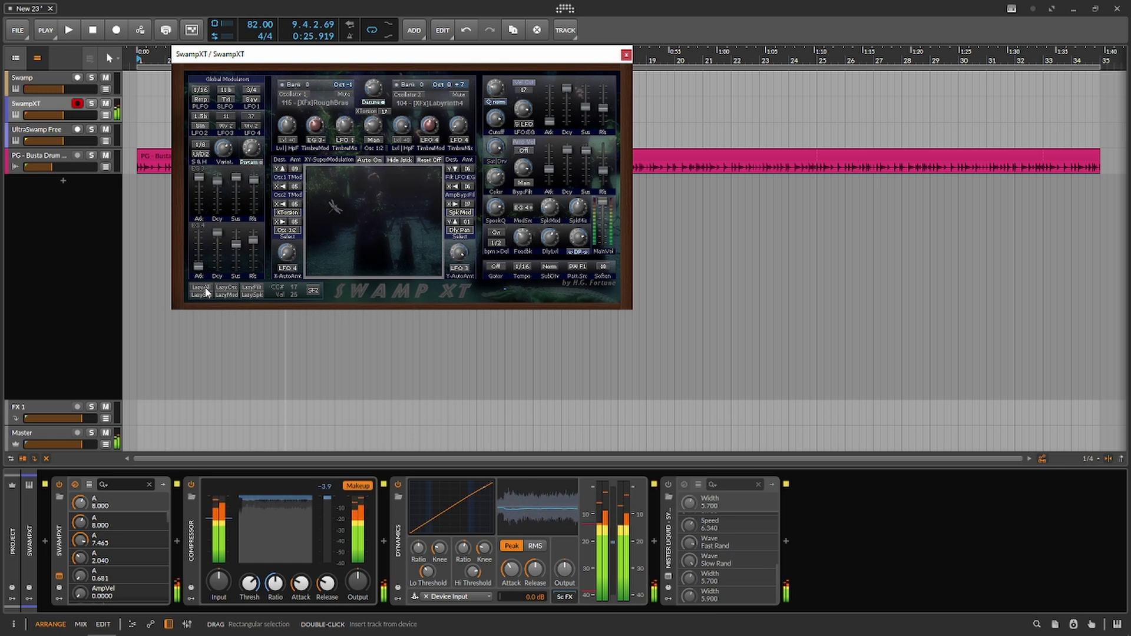
pyautogui.click(91, 104)
pyautogui.click(106, 103)
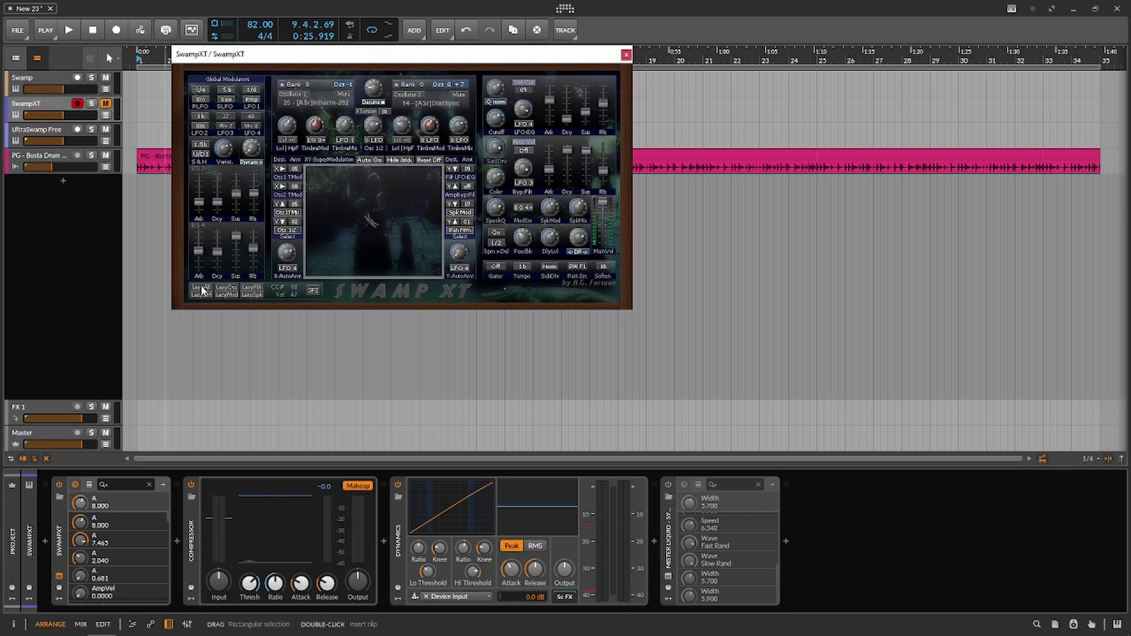
pyautogui.moveTo(284, 60); pyautogui.dragTo(310, 60)
pyautogui.click(106, 104)
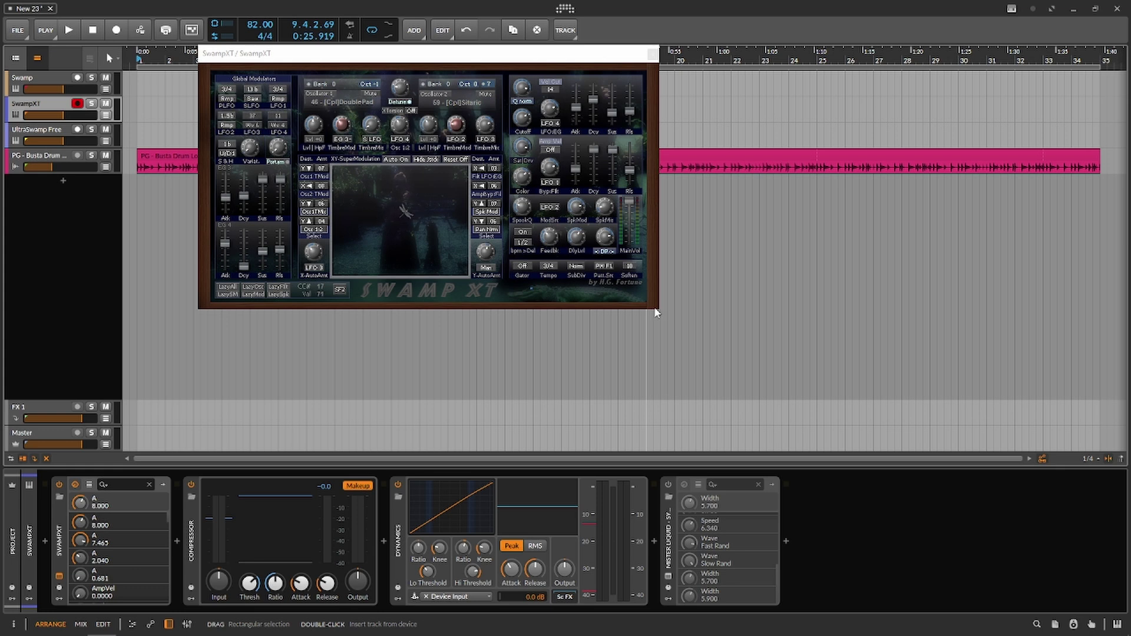
pyautogui.click(530, 288)
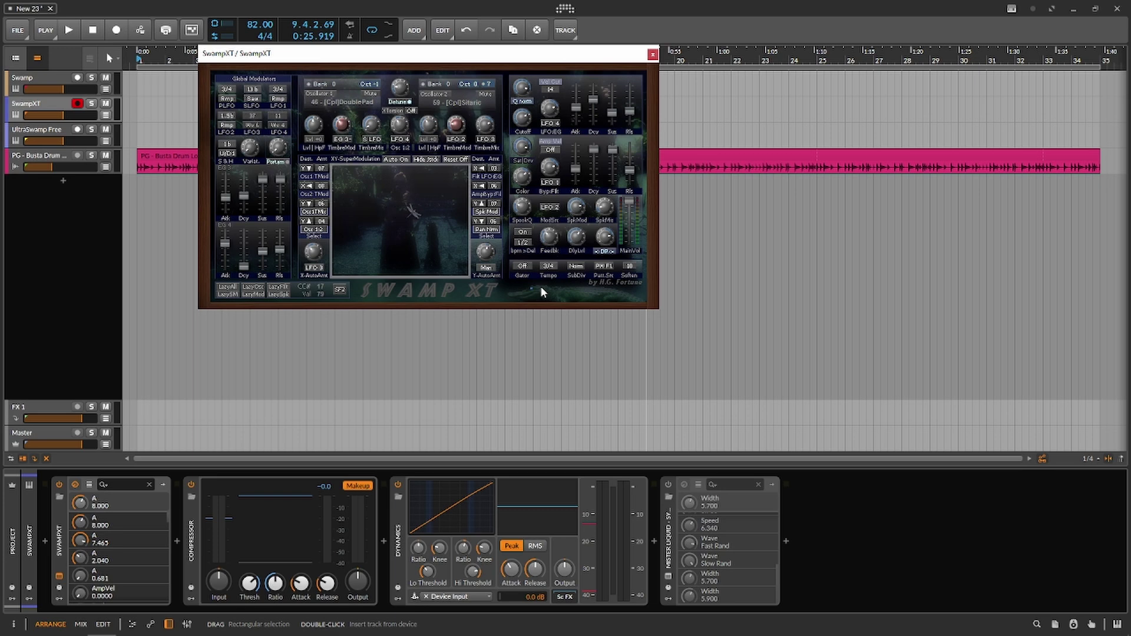
# Step: Open the Swamp plugin window from its track and place it side by side with the SwampXT window
pyautogui.click(37, 83)
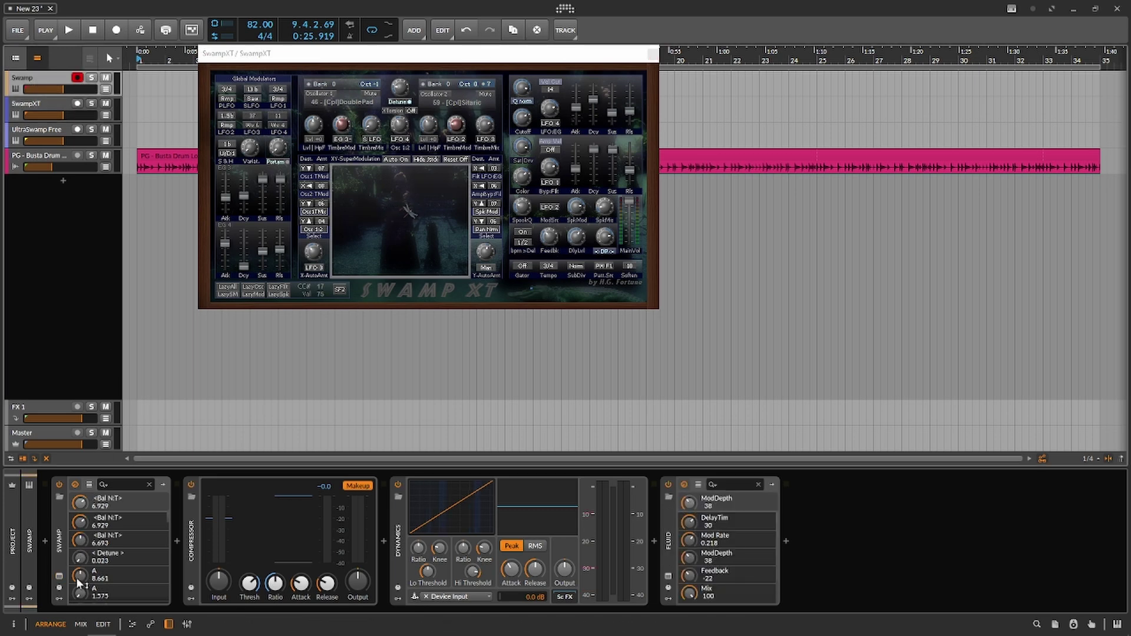
pyautogui.click(59, 577)
pyautogui.moveTo(356, 56); pyautogui.dragTo(680, 186)
pyautogui.click(469, 56)
pyautogui.moveTo(469, 56); pyautogui.dragTo(393, 55)
pyautogui.moveTo(710, 185); pyautogui.dragTo(849, 59)
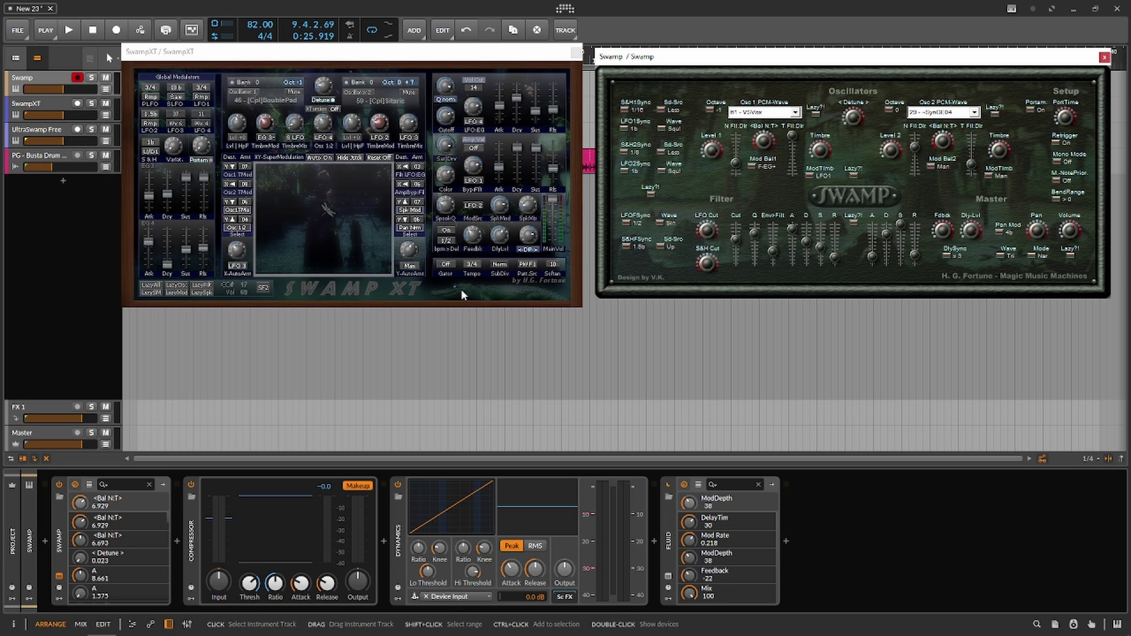
# Step: Close the Swamp window and generate another fully random patch in SwampXT
pyautogui.click(1105, 58)
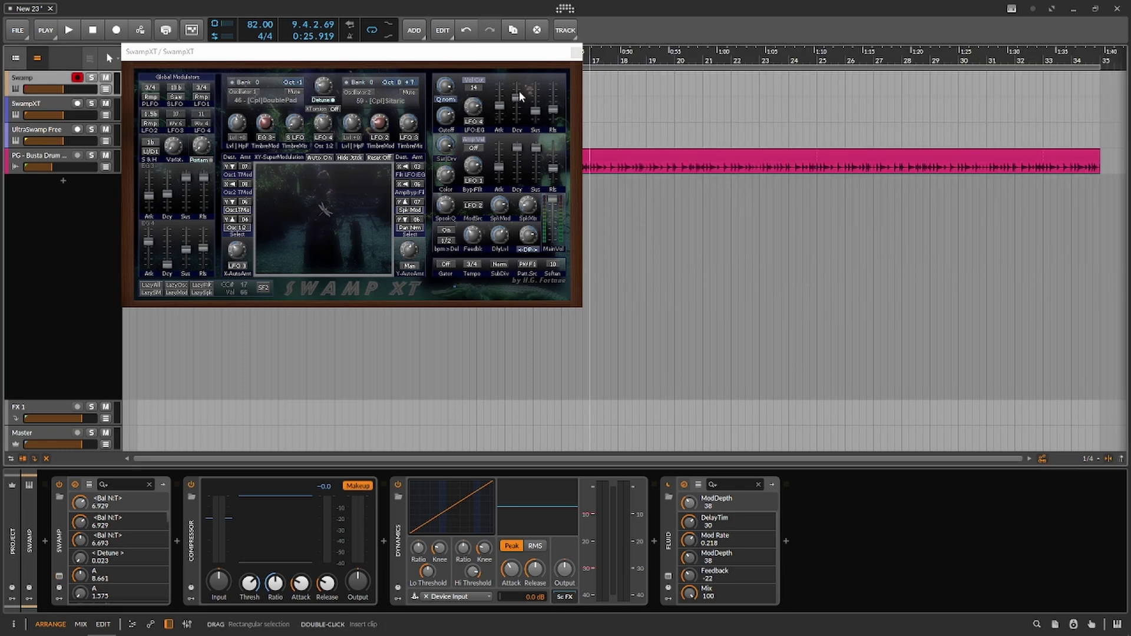
pyautogui.click(161, 287)
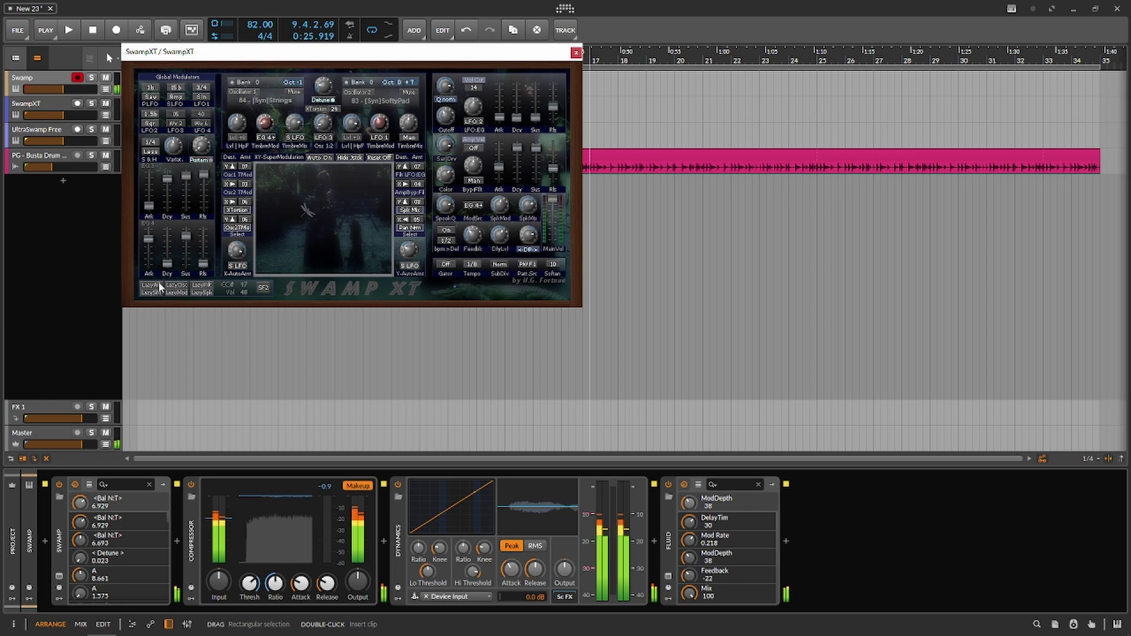
# Step: Return to the SwampXT track and randomize individual sections of its patch, including the oscillators and modulators
pyautogui.click(25, 106)
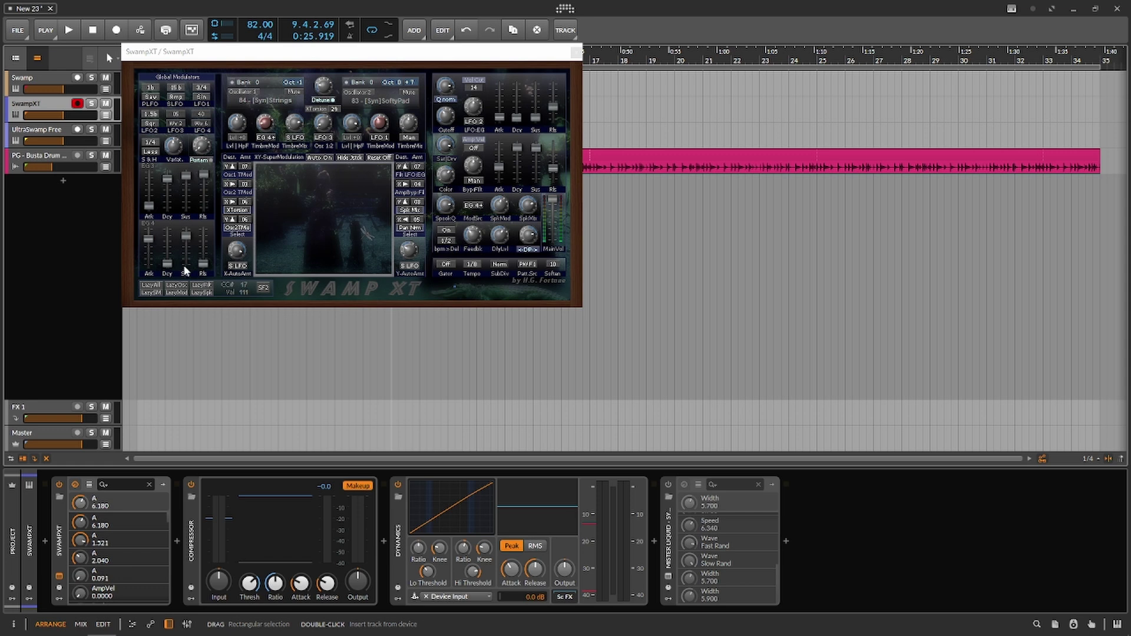
pyautogui.click(198, 290)
pyautogui.click(171, 288)
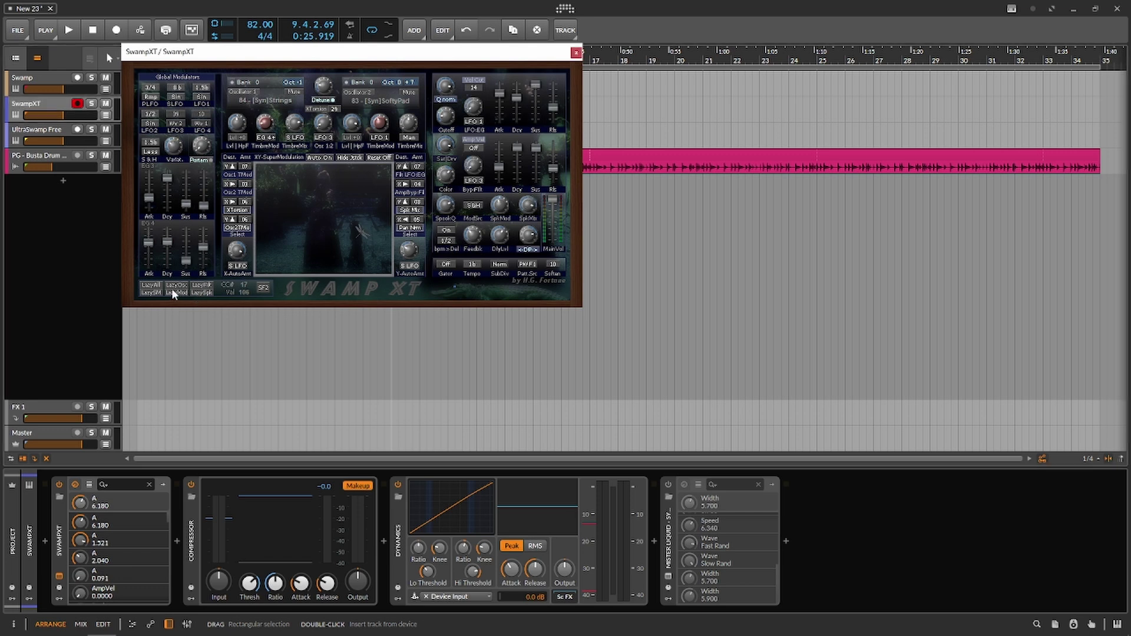
pyautogui.click(178, 288)
pyautogui.click(153, 293)
pyautogui.click(173, 292)
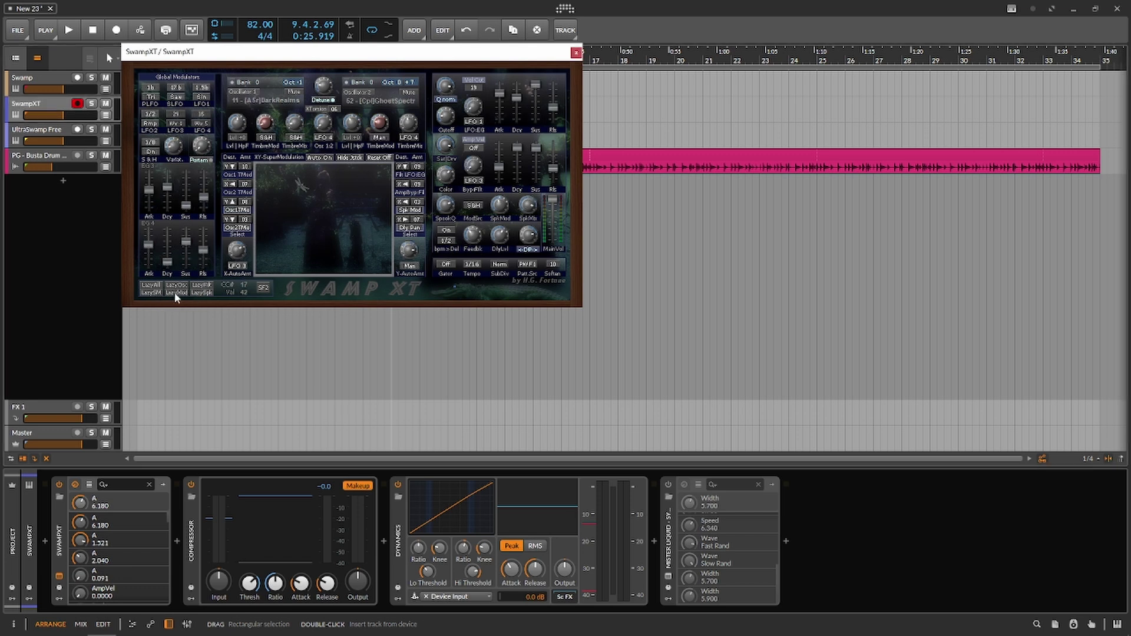
pyautogui.click(176, 293)
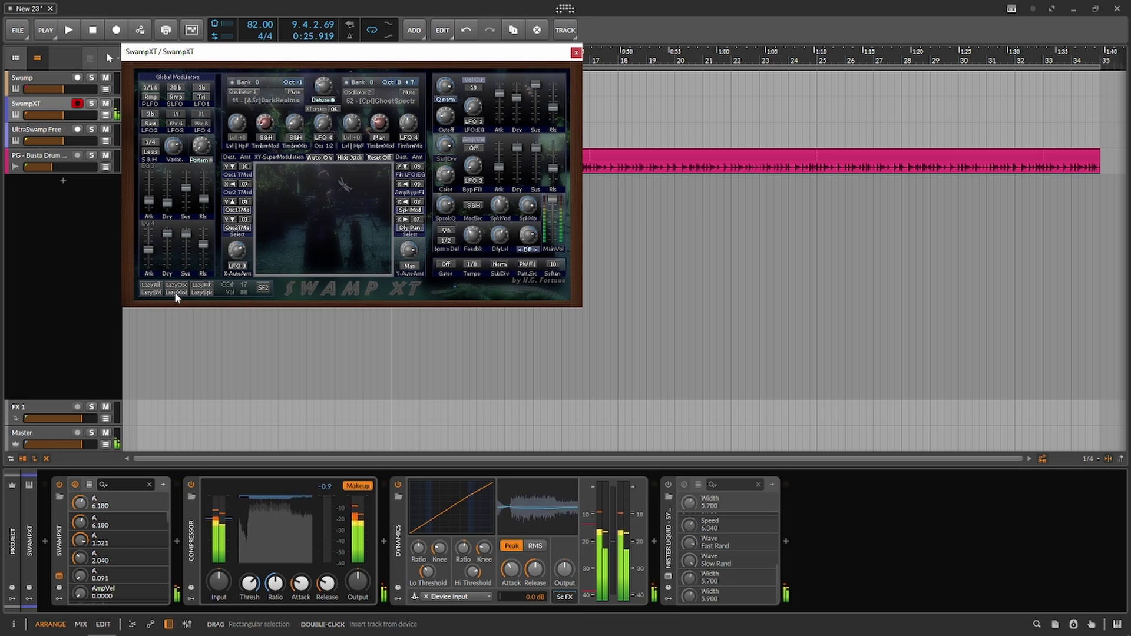
# Step: Generate several fully random SwampXT patches and set the fine pitch offset of Oscillator 2 to +2
pyautogui.click(157, 285)
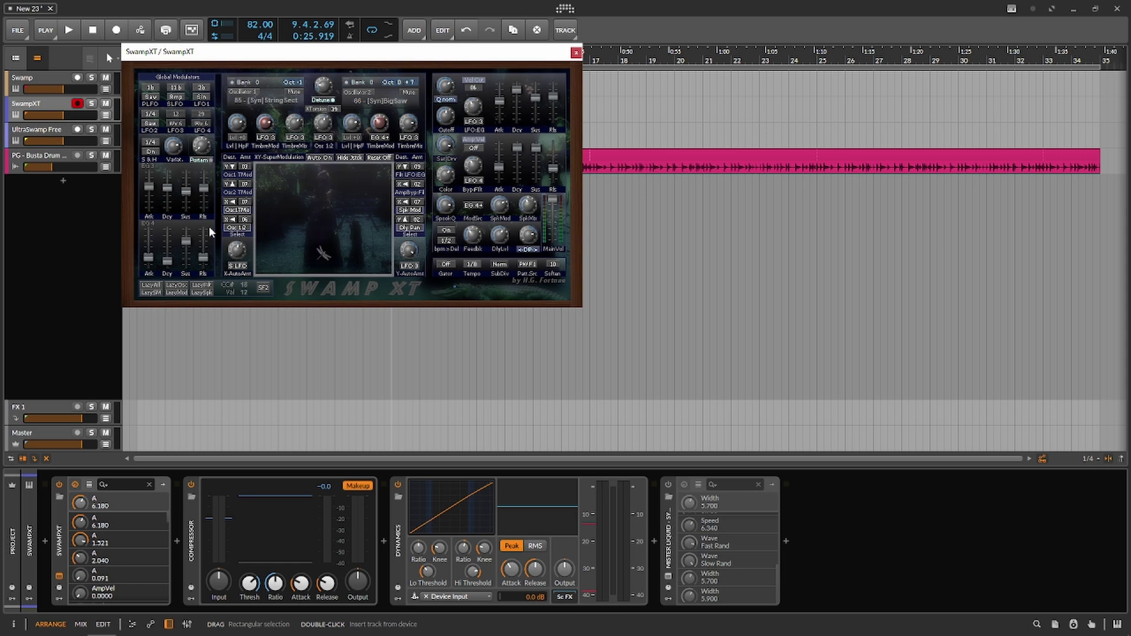
pyautogui.click(146, 286)
pyautogui.click(145, 286)
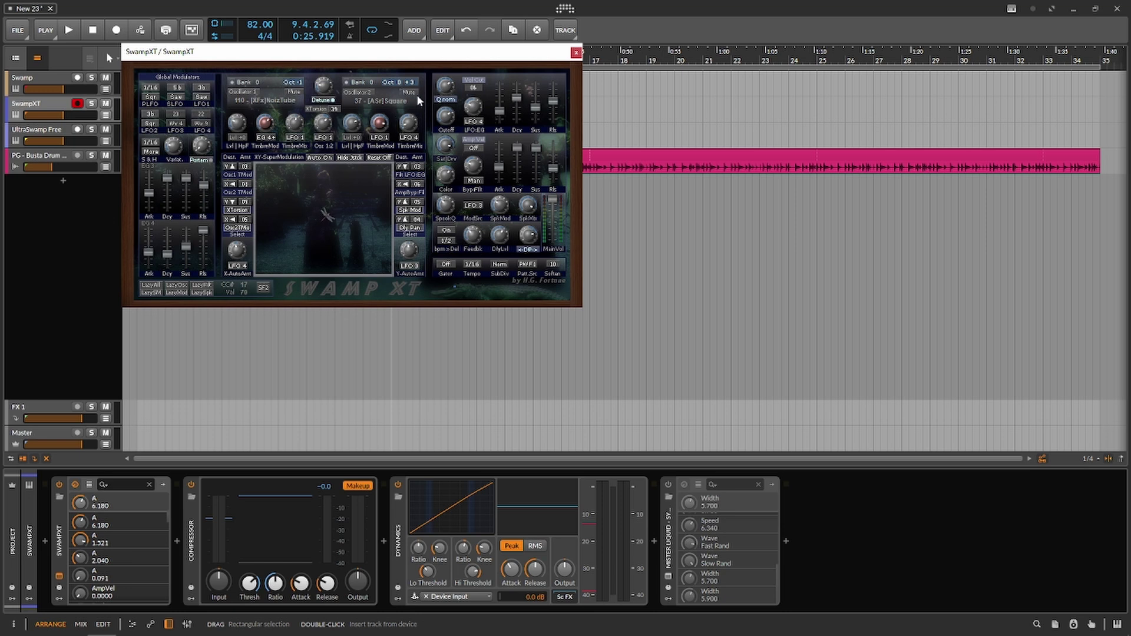
pyautogui.click(410, 85)
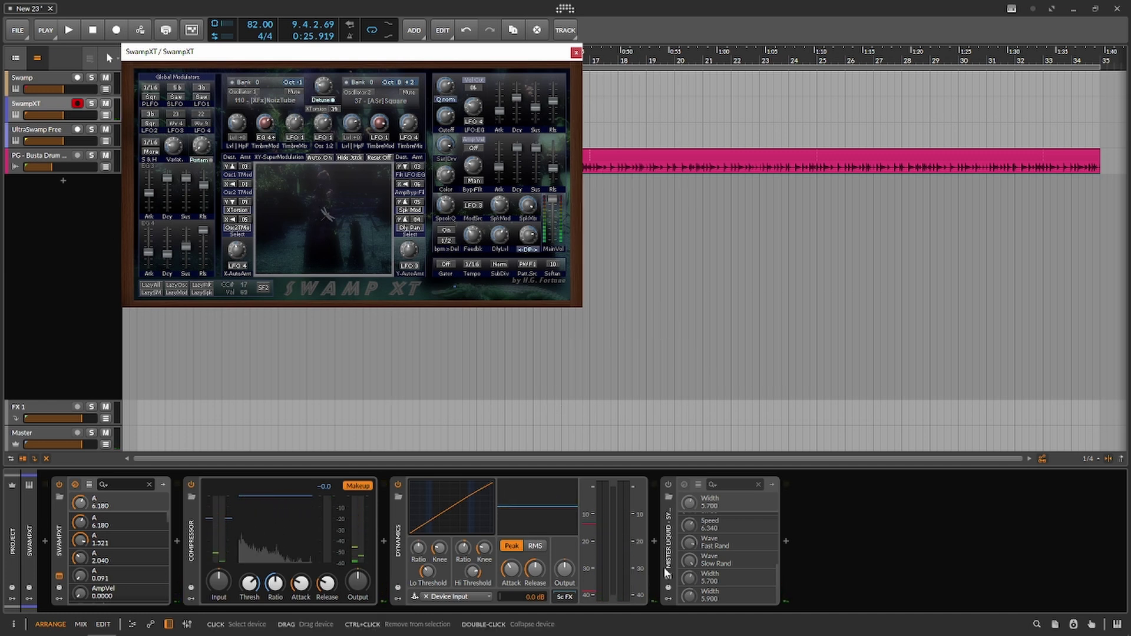
# Step: Place the open Mister Liquid window beside SwampXT and generate more fully random patches in SwampXT
pyautogui.moveTo(990, 247); pyautogui.dragTo(622, 58)
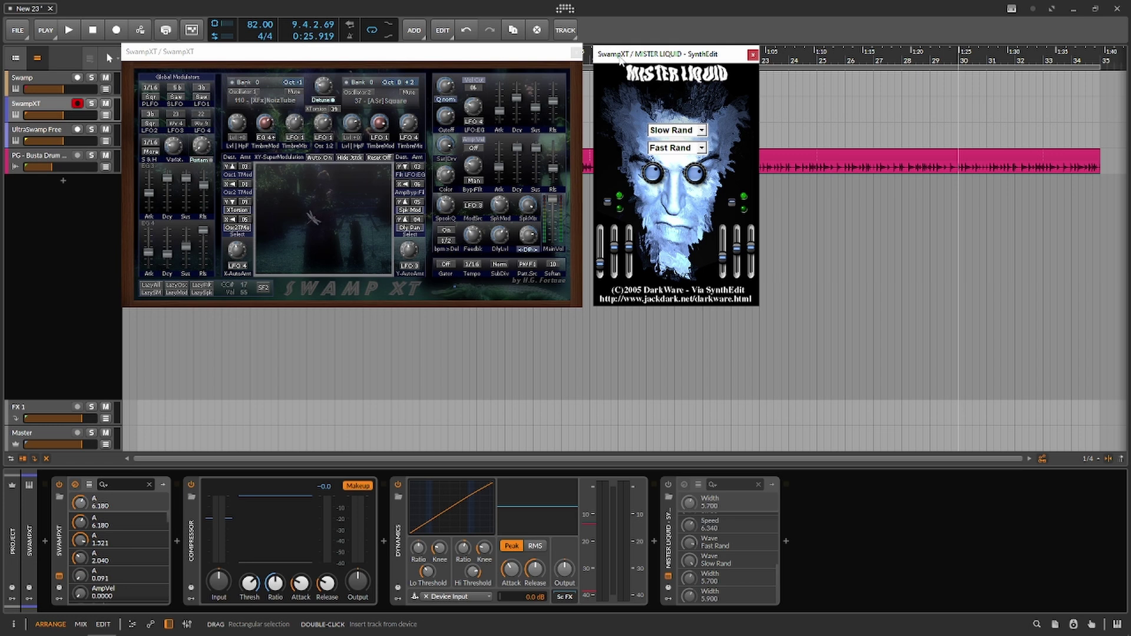
pyautogui.click(144, 285)
pyautogui.click(144, 284)
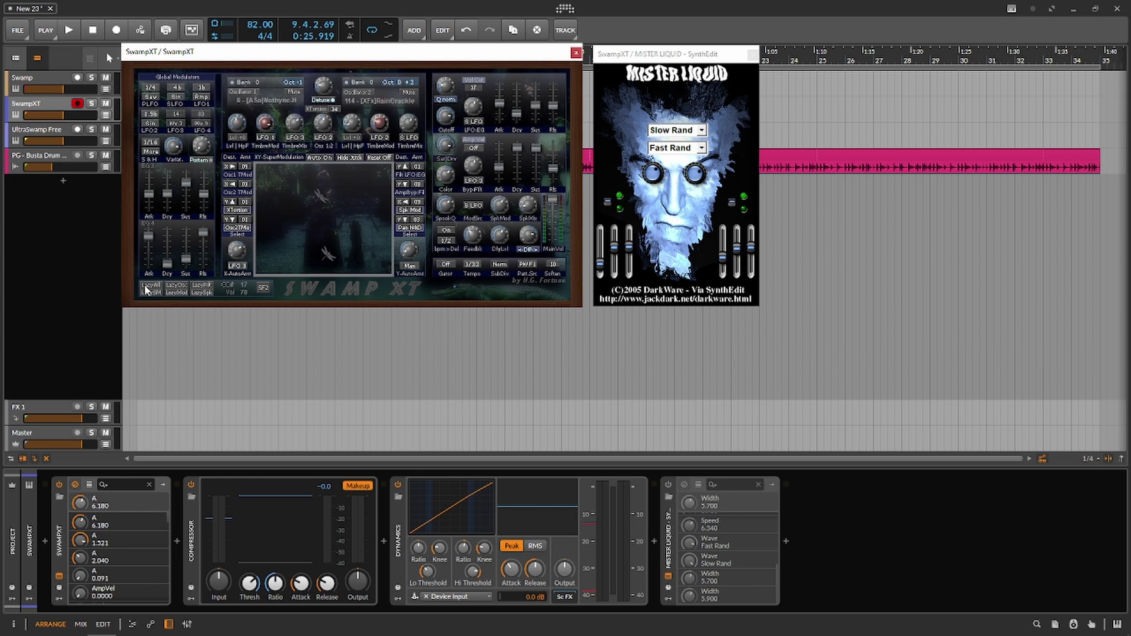
pyautogui.click(144, 284)
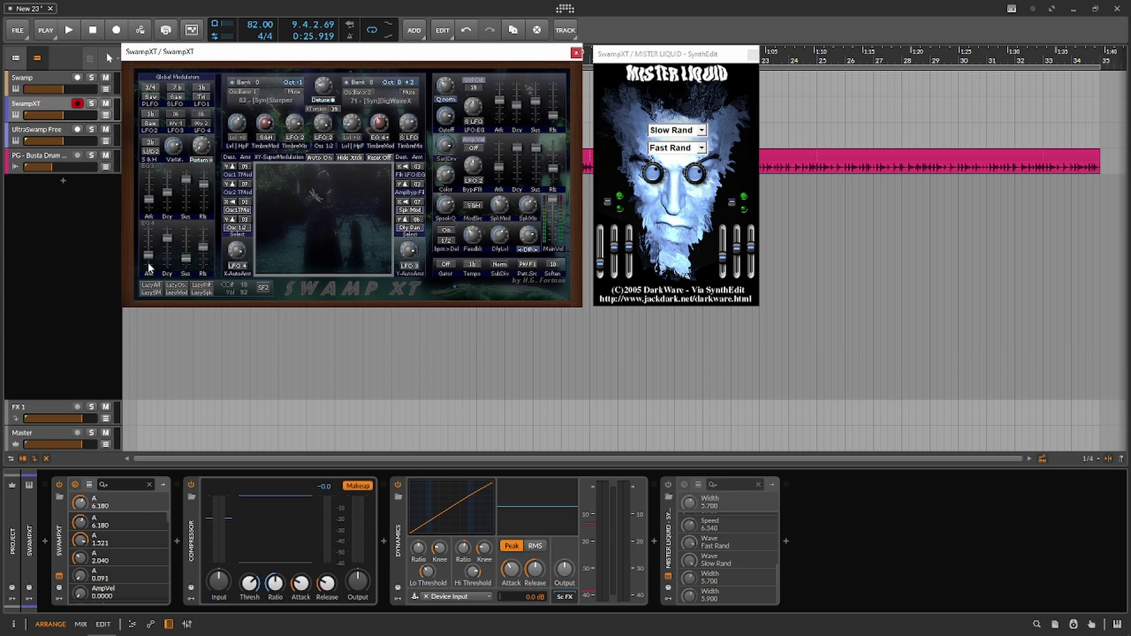
pyautogui.click(148, 260)
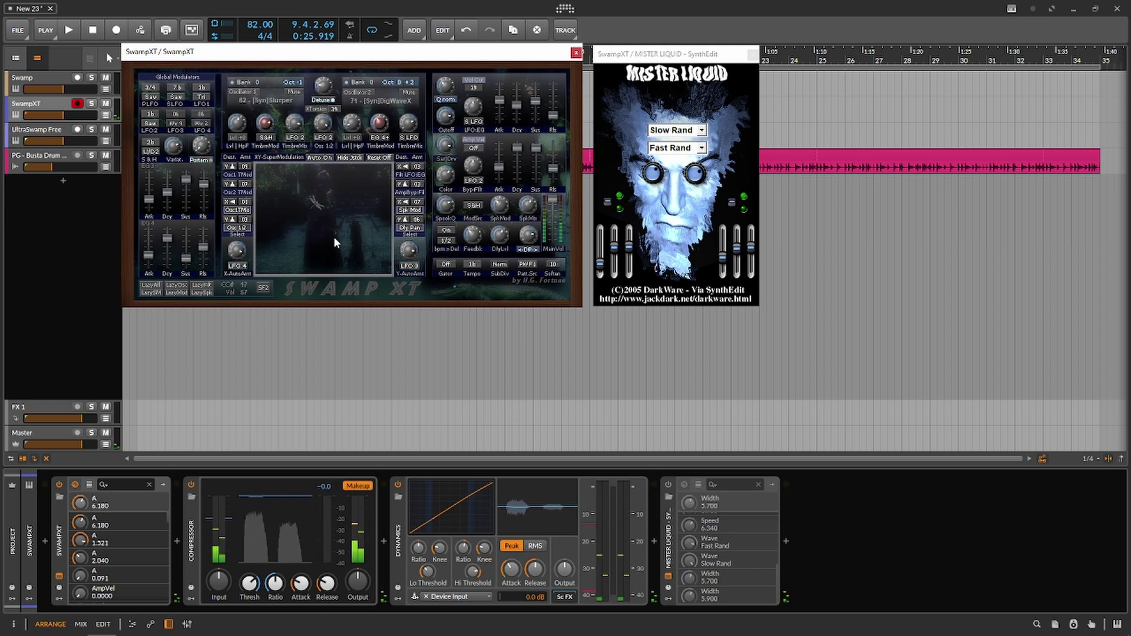
# Step: Enable Mister Liquid, set speed 3.090, width 3.600, one wave to Ramp, feedback 1.430 and 1.130, and modulation -2.750, then bypass it
pyautogui.click(667, 486)
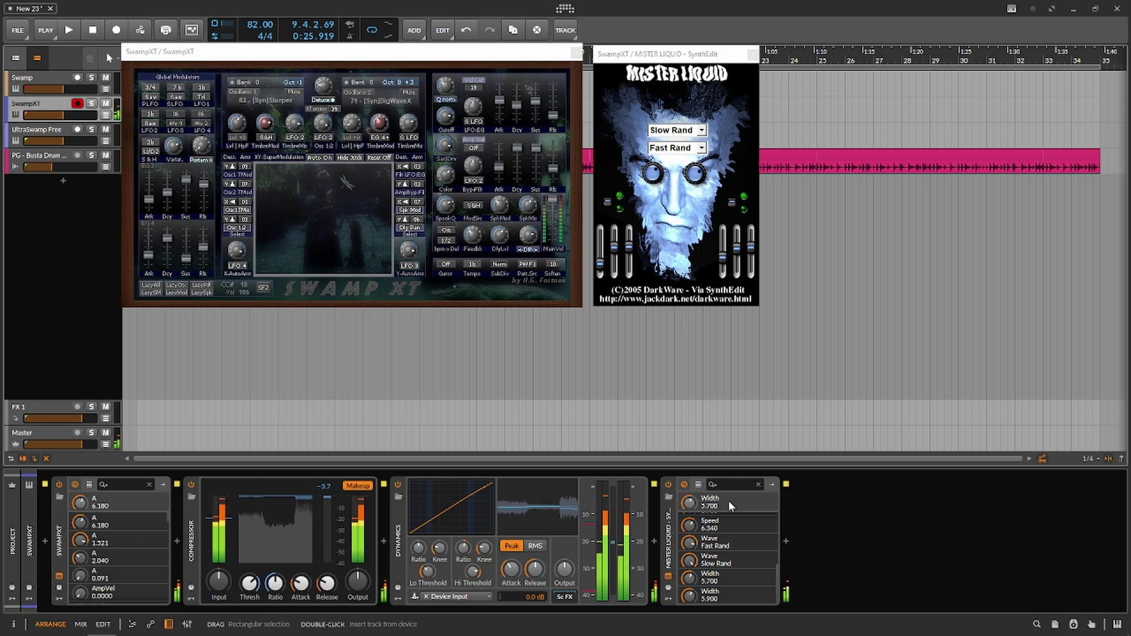
pyautogui.moveTo(726, 515); pyautogui.dragTo(689, 601)
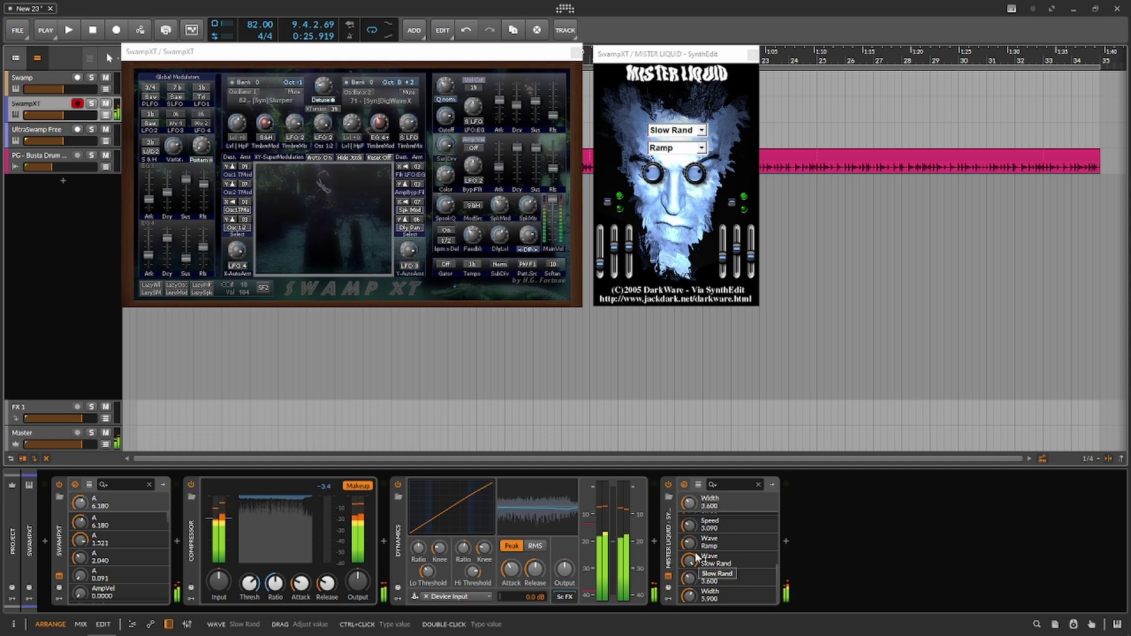
pyautogui.scroll(-3, 703, 548)
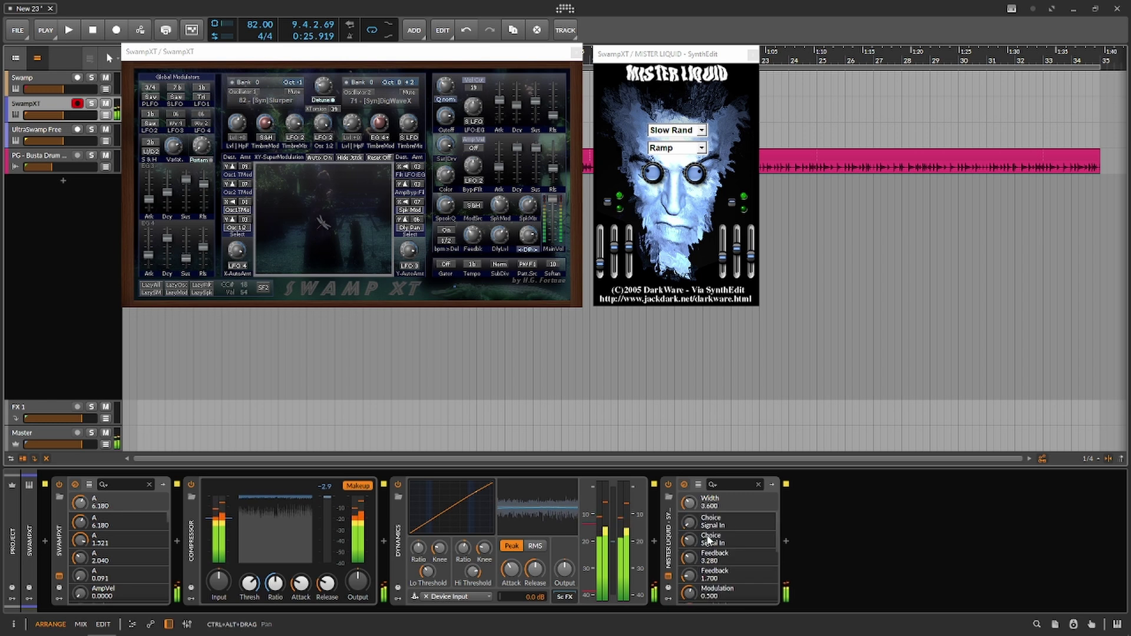
pyautogui.moveTo(689, 541)
pyautogui.mouseDown()
pyautogui.moveTo(693, 575)
pyautogui.moveTo(700, 551)
pyautogui.mouseUp()
pyautogui.scroll(-2, 694, 557)
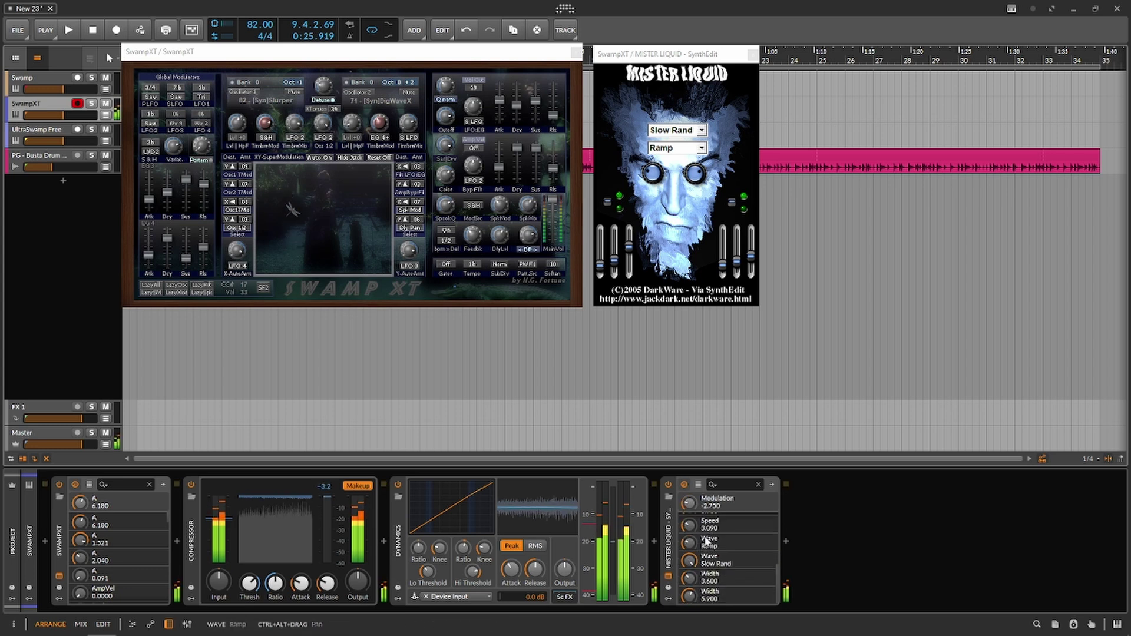
pyautogui.click(669, 485)
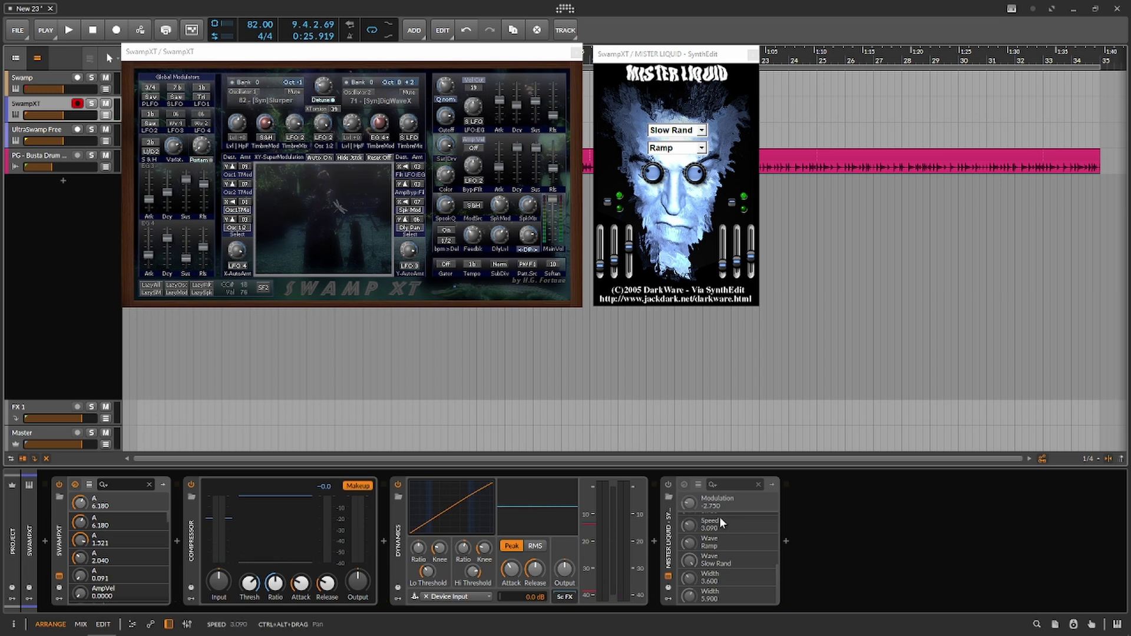
# Step: Set both modulation waves in Mister Liquid to Ramp
pyautogui.click(652, 176)
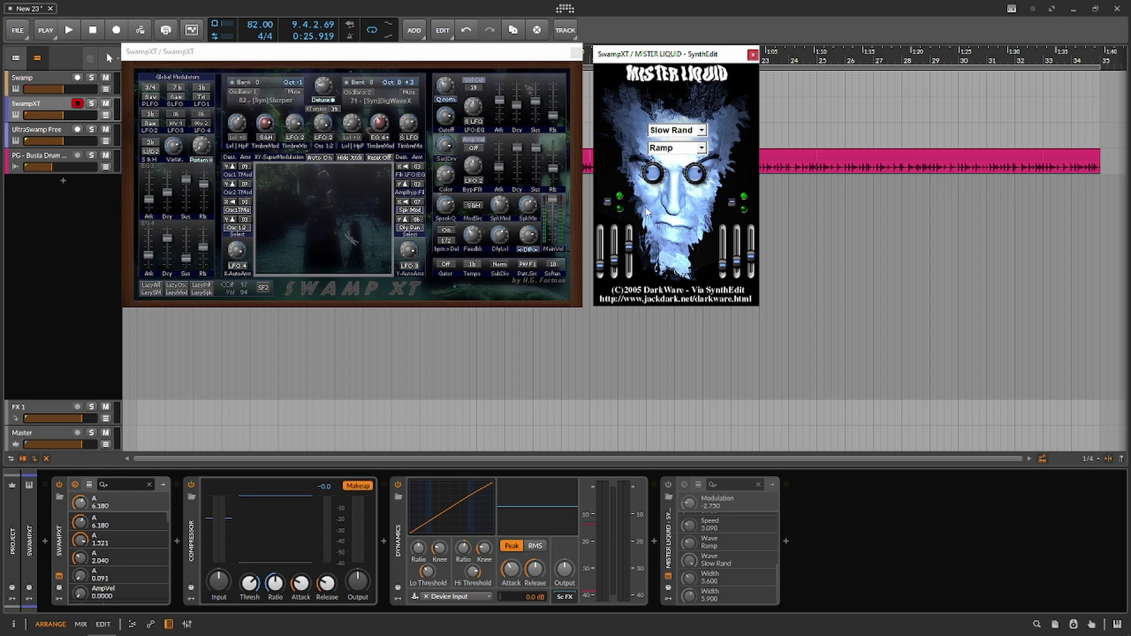
pyautogui.click(677, 131)
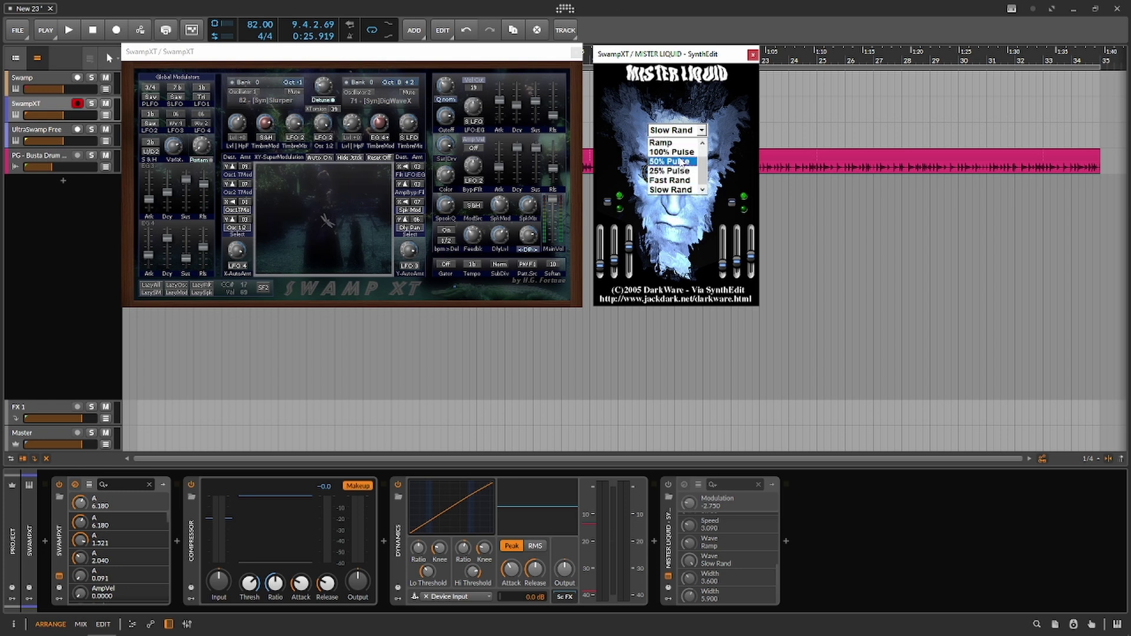
pyautogui.click(686, 143)
pyautogui.click(700, 149)
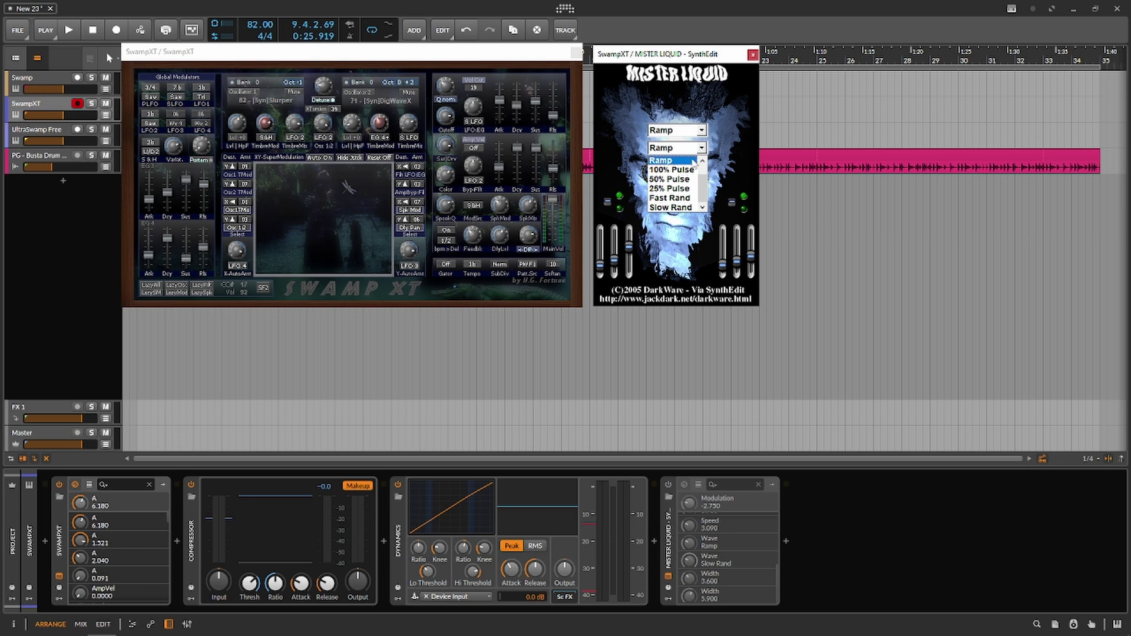
pyautogui.click(695, 161)
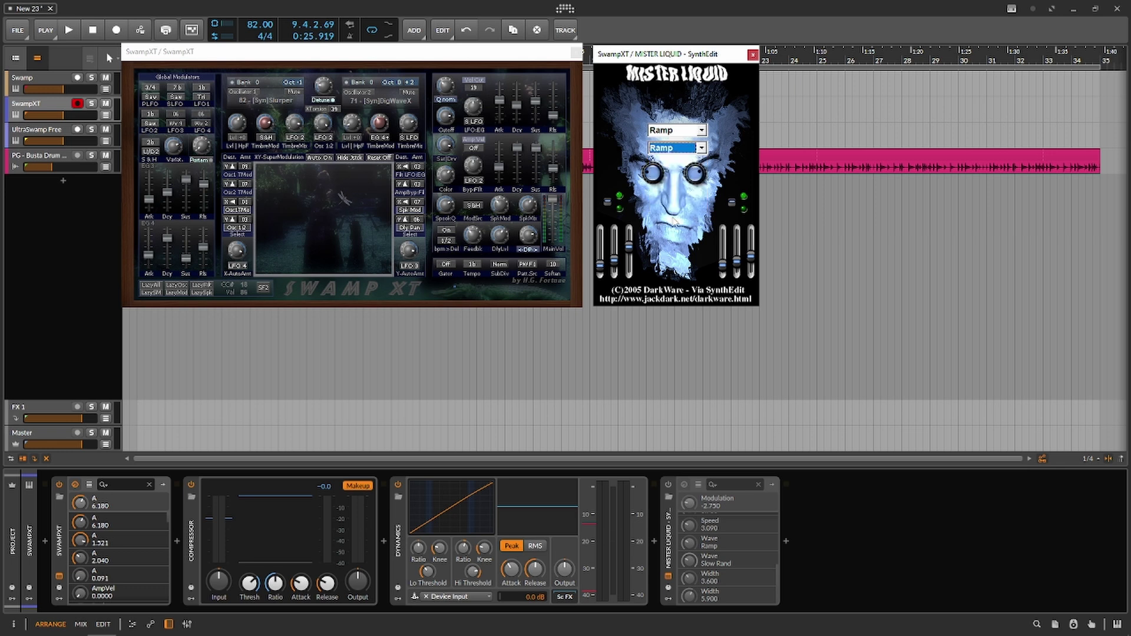
# Step: Generate new random SwampXT patches and re-enable Mister Liquid with its modulation at -3.850
pyautogui.click(161, 284)
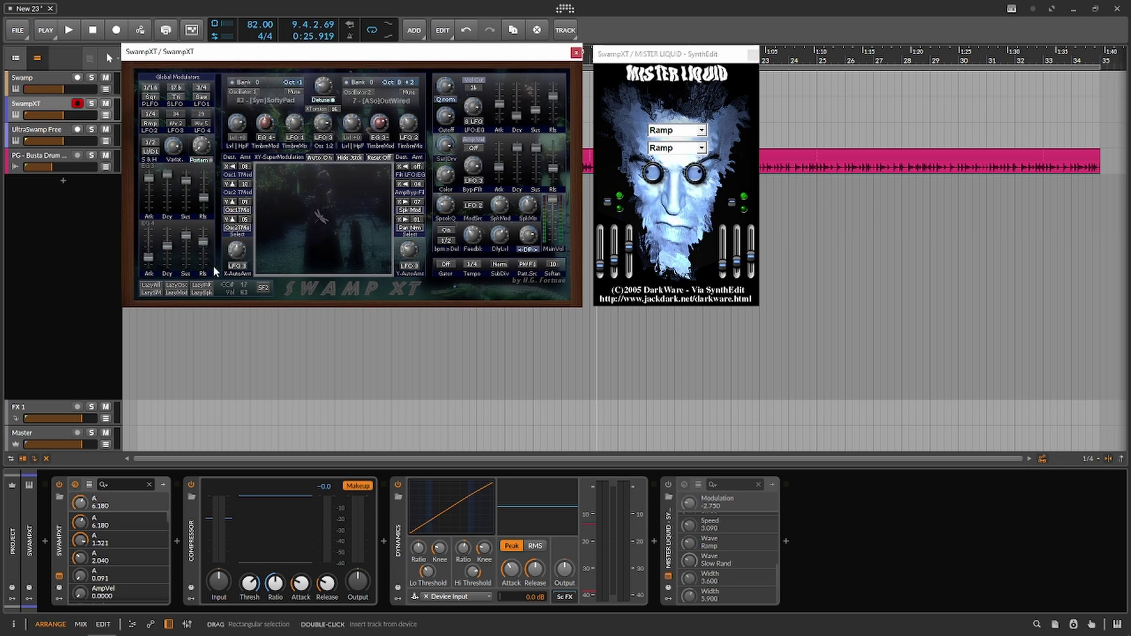
pyautogui.scroll(-3, 716, 527)
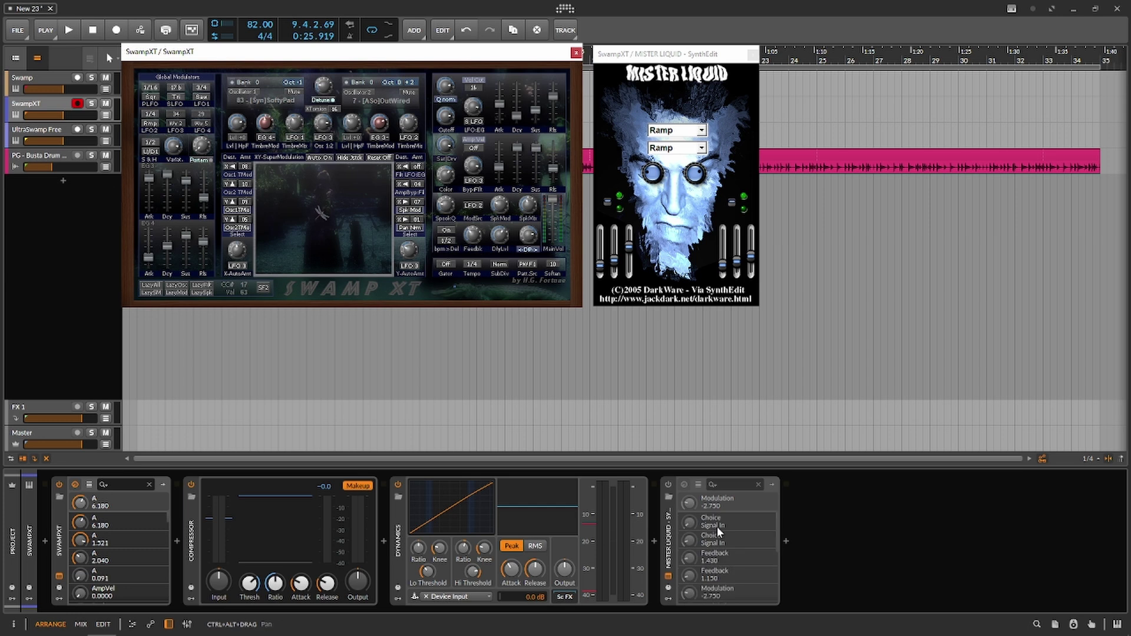
pyautogui.click(691, 500)
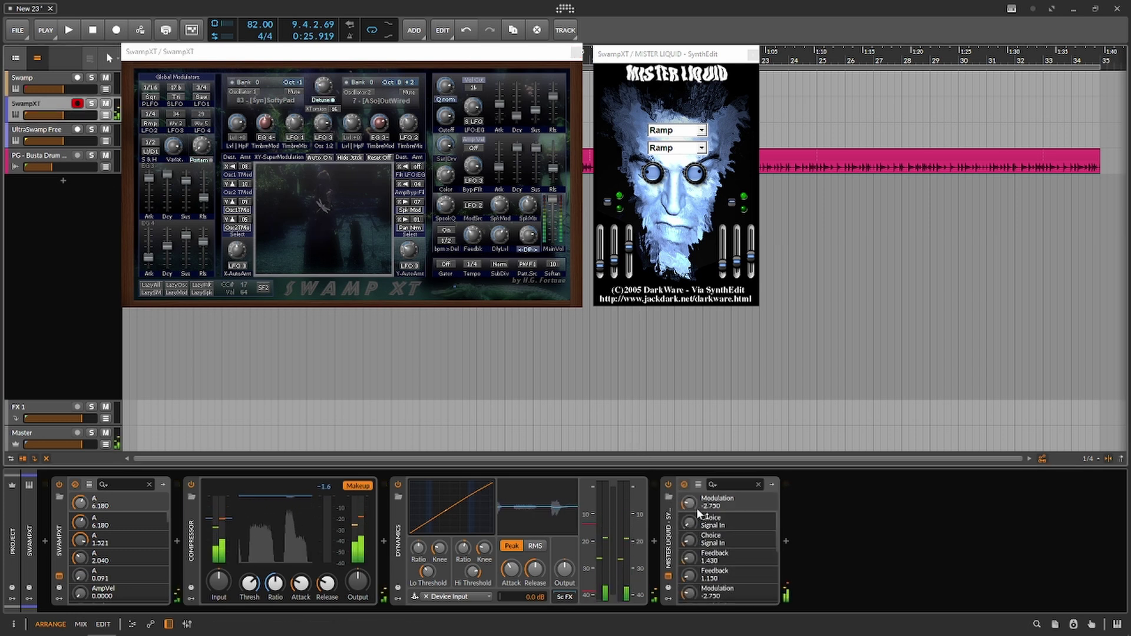
pyautogui.click(152, 286)
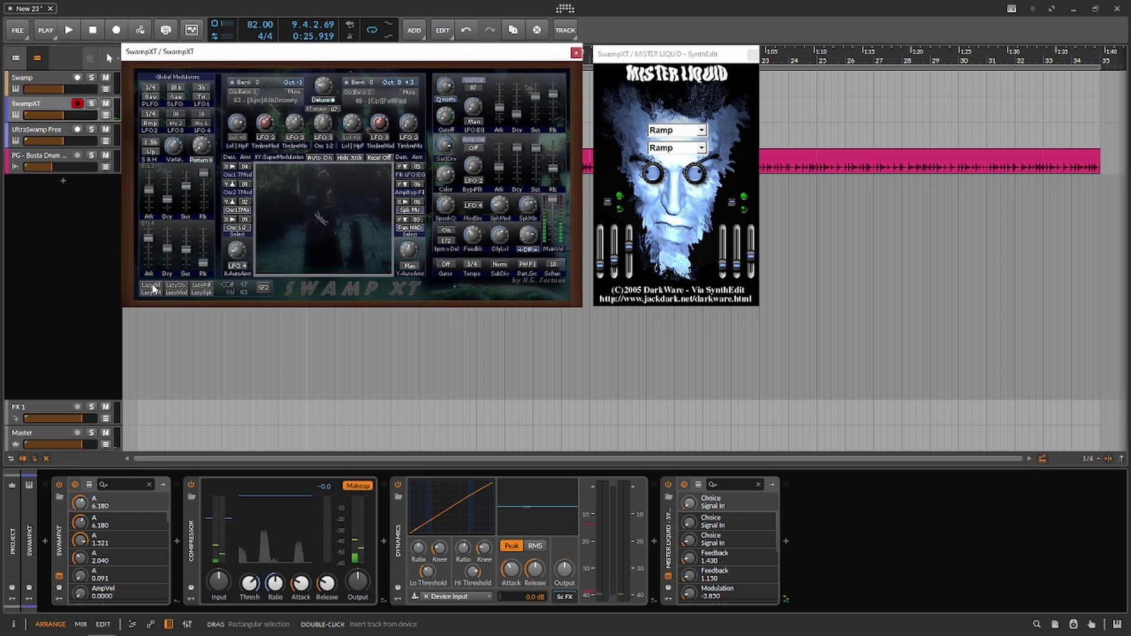
# Step: Set Mister Liquid's feedback to 1.280, speed to 2.810 and the second width to 2.800
pyautogui.click(700, 557)
pyautogui.scroll(-5, 700, 551)
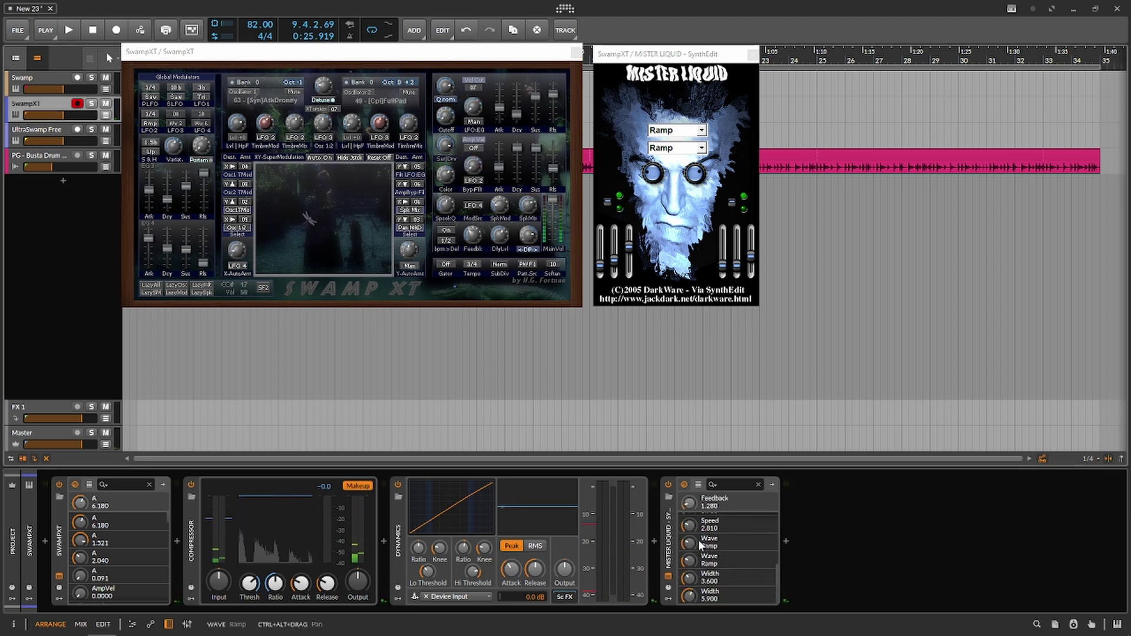
pyautogui.moveTo(688, 595); pyautogui.dragTo(689, 613)
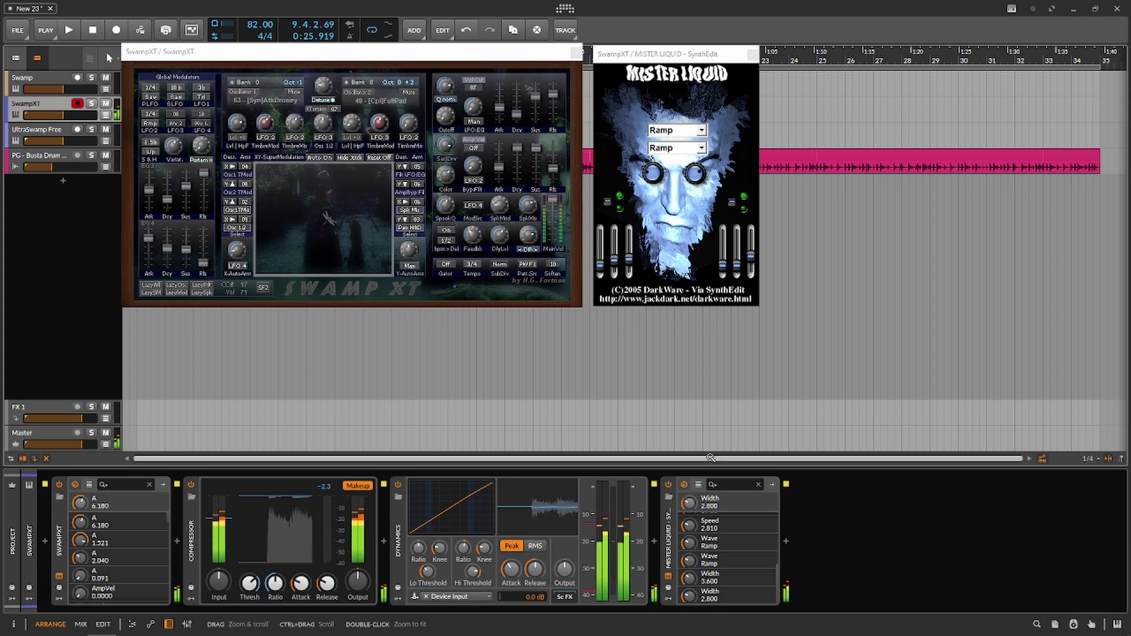
# Step: Insert ValhallaSupermassive from the Valhalla DSP plug-ins after Mister Liquid in the SwampXT device chain
pyautogui.click(786, 541)
pyautogui.click(144, 275)
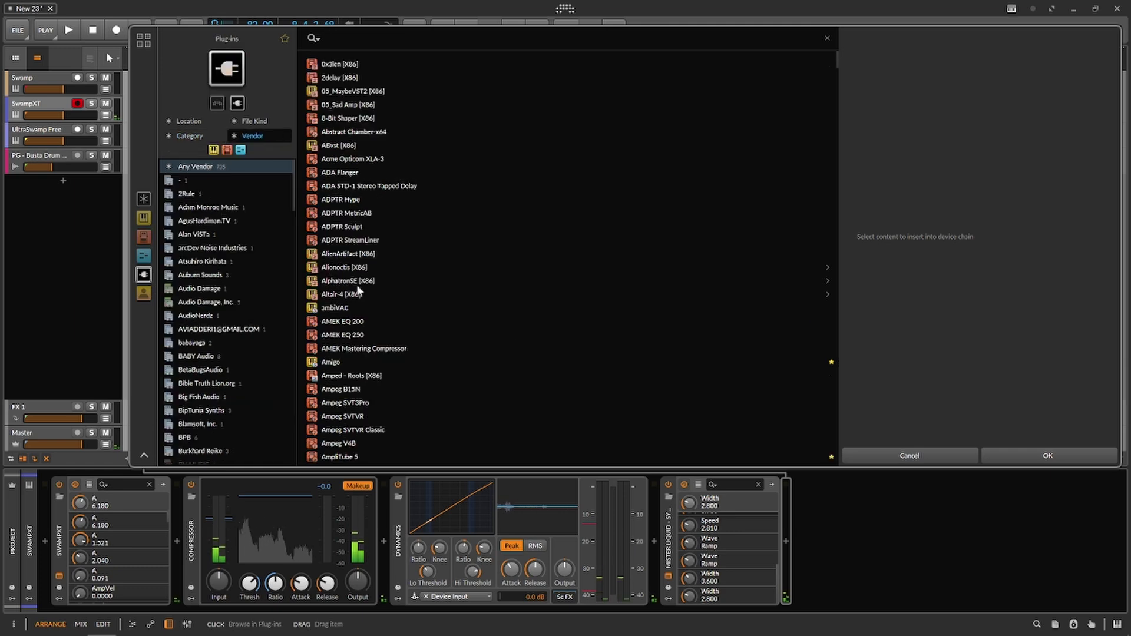
pyautogui.scroll(-10, 513, 331)
pyautogui.scroll(-15, 192, 361)
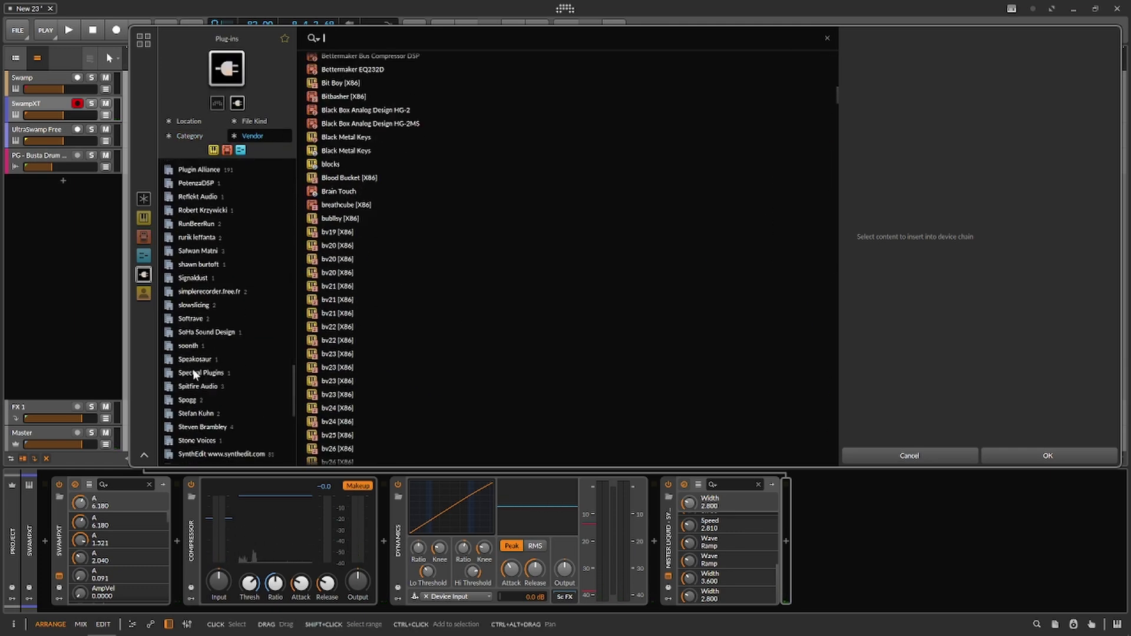
pyautogui.click(203, 351)
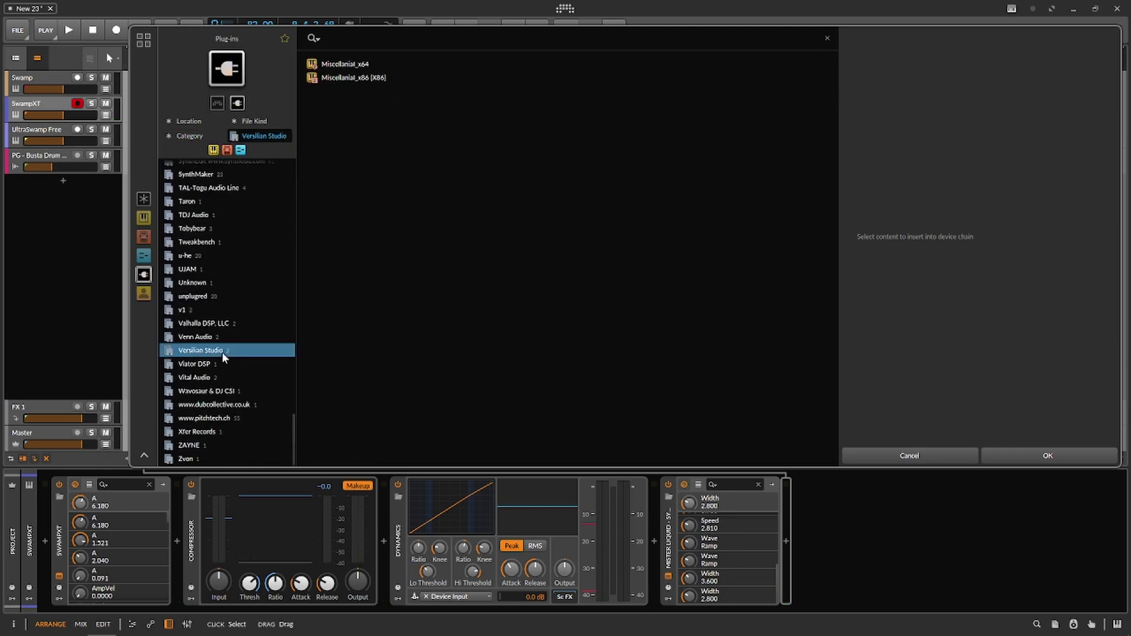
pyautogui.click(213, 324)
pyautogui.doubleClick(366, 76)
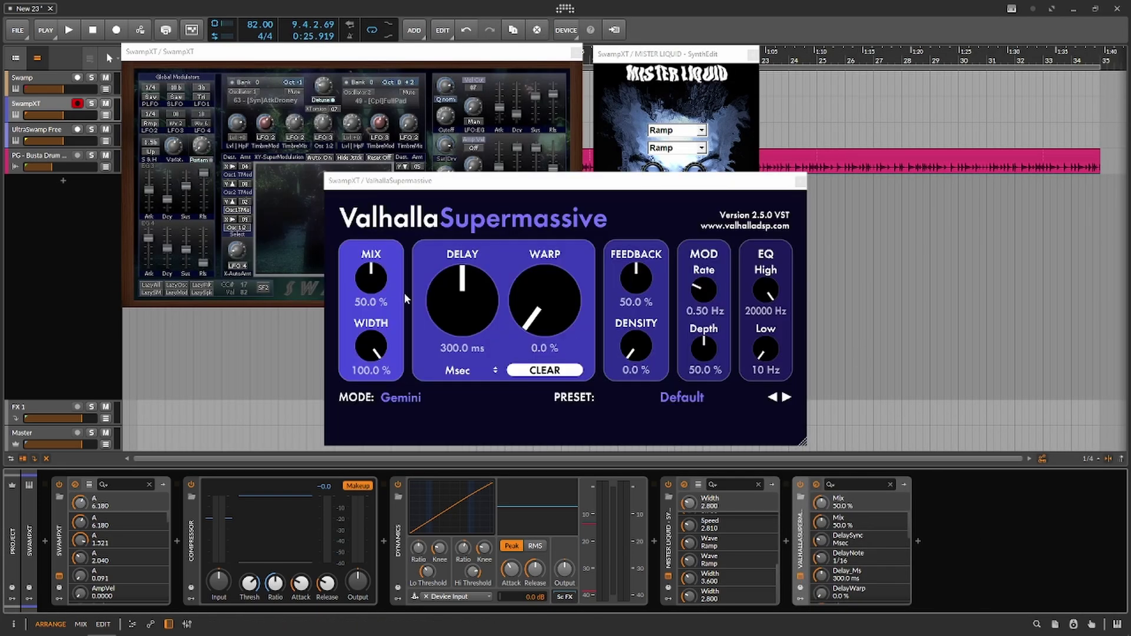
# Step: Set Supermassive's mix to 100%, warp to 38%, feedback to 28% and density to 35.2%
pyautogui.moveTo(499, 304); pyautogui.dragTo(500, 262)
pyautogui.moveTo(637, 276); pyautogui.dragTo(636, 302)
pyautogui.moveTo(635, 344); pyautogui.dragTo(628, 305)
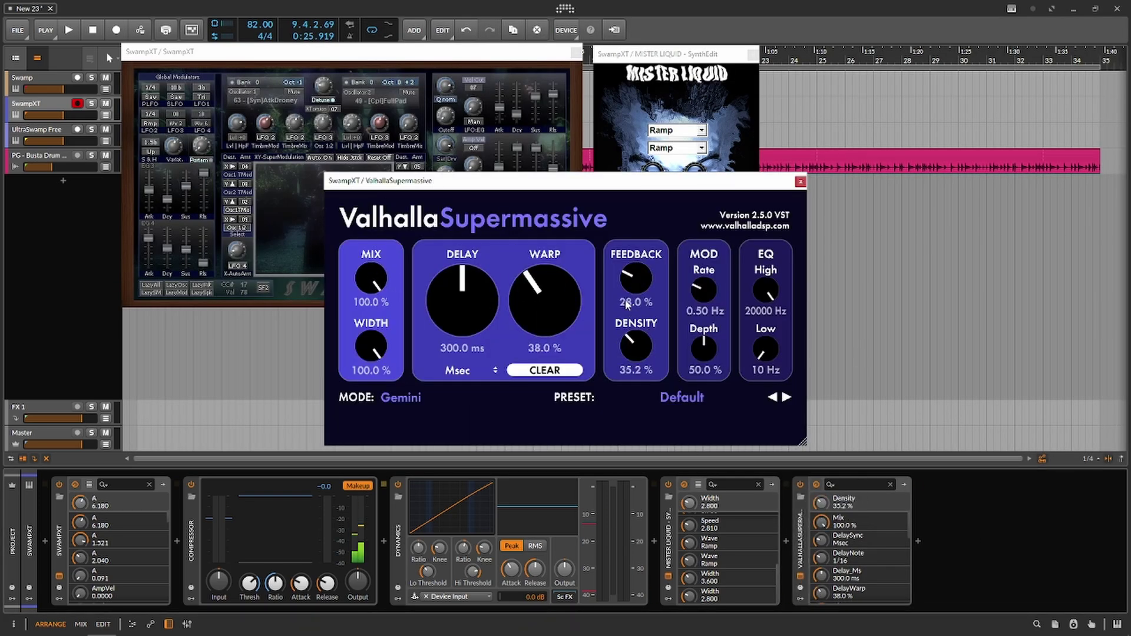
# Step: Load the PlateInWater preset in ValhallaSupermassive
pyautogui.click(715, 400)
pyautogui.moveTo(718, 512)
pyautogui.click(765, 487)
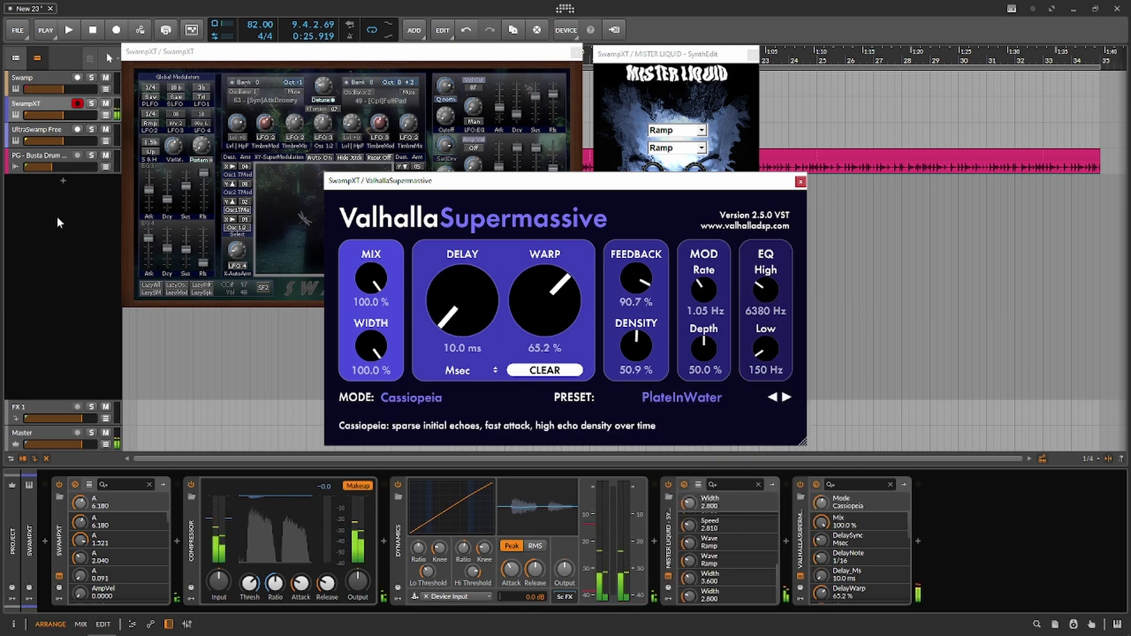
# Step: Load the HydraHarp preset from Supermassive's large reverbs and adjust its delay time
pyautogui.click(622, 397)
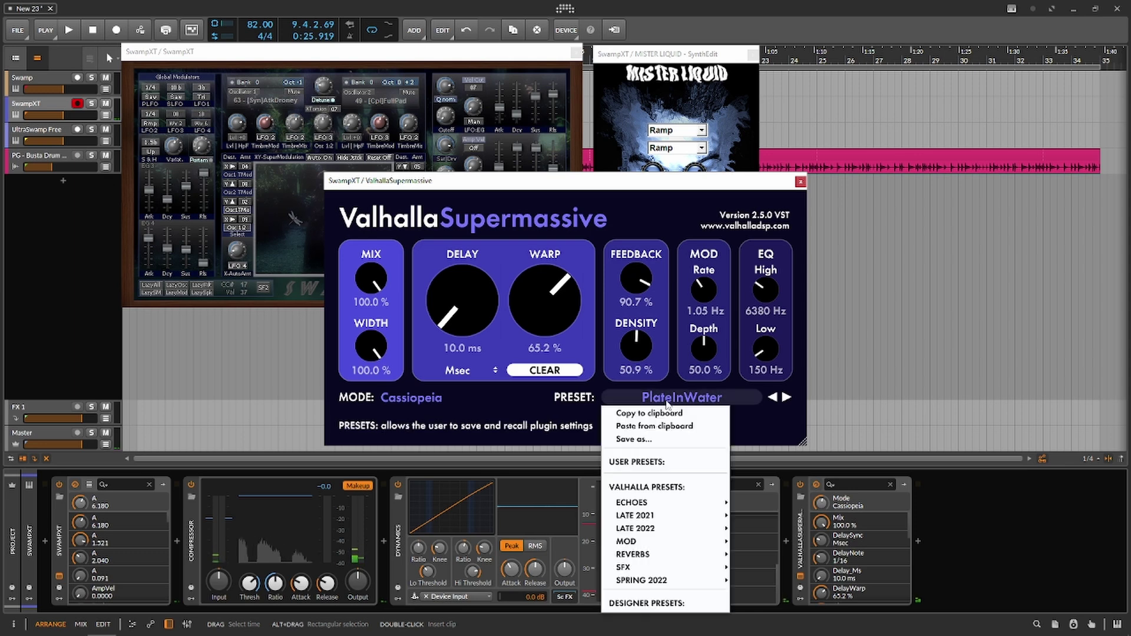
pyautogui.moveTo(669, 555)
pyautogui.moveTo(764, 554)
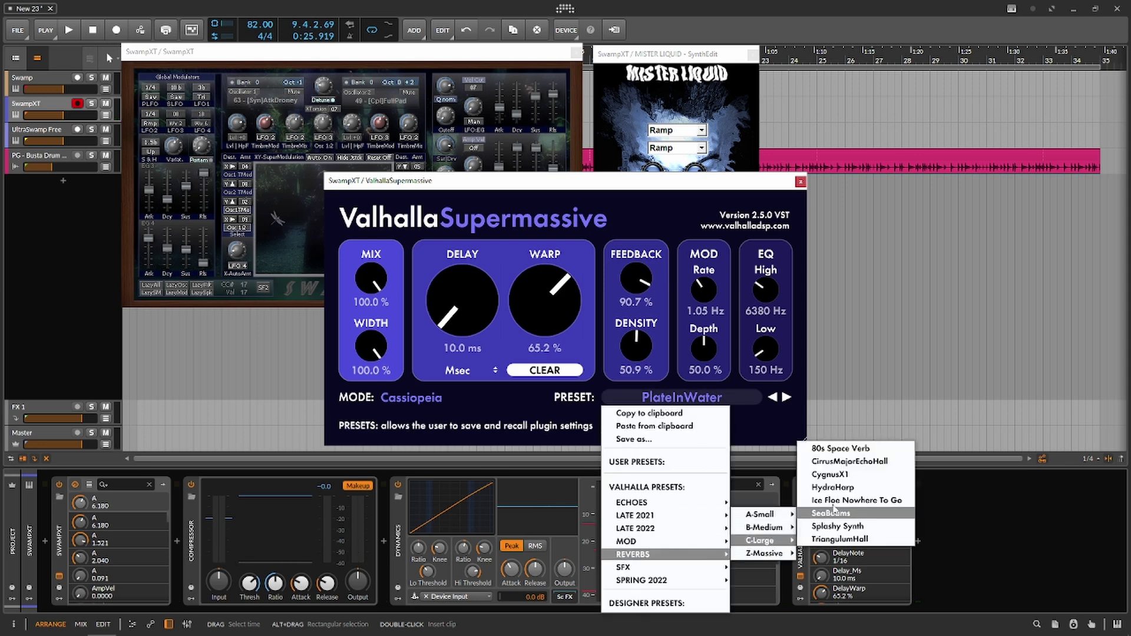
pyautogui.click(837, 488)
pyautogui.scroll(10, 462, 315)
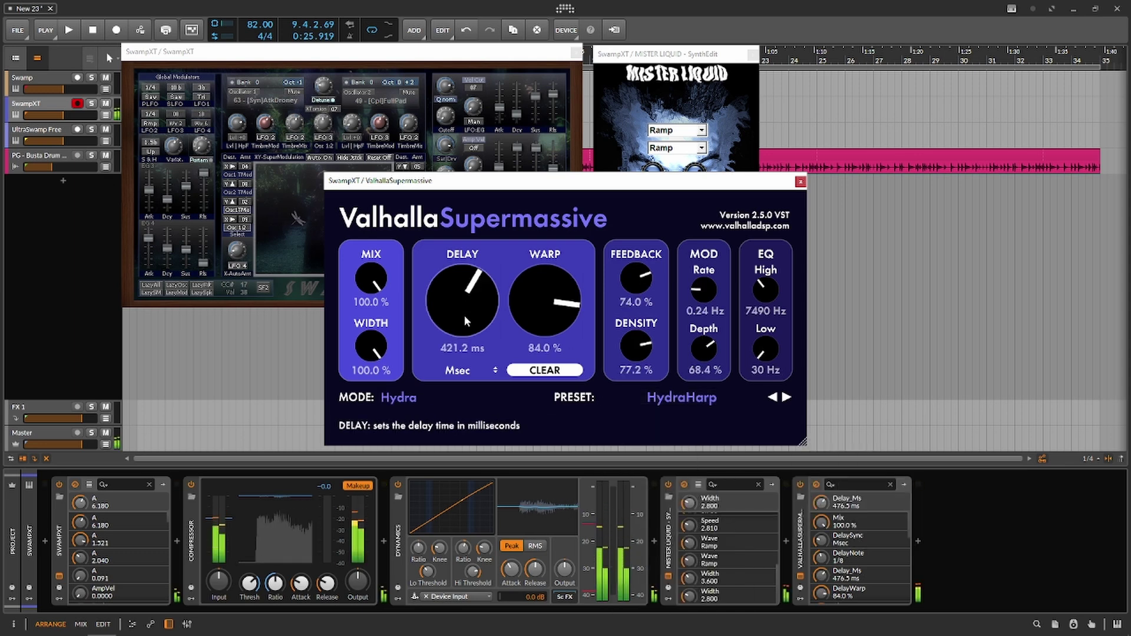
# Step: Set Supermassive's delay to 2000 ms, warp to 100%, EQ high to 4480 Hz and low to 1370 Hz, and clear the delay buffers
pyautogui.scroll(5, 543, 302)
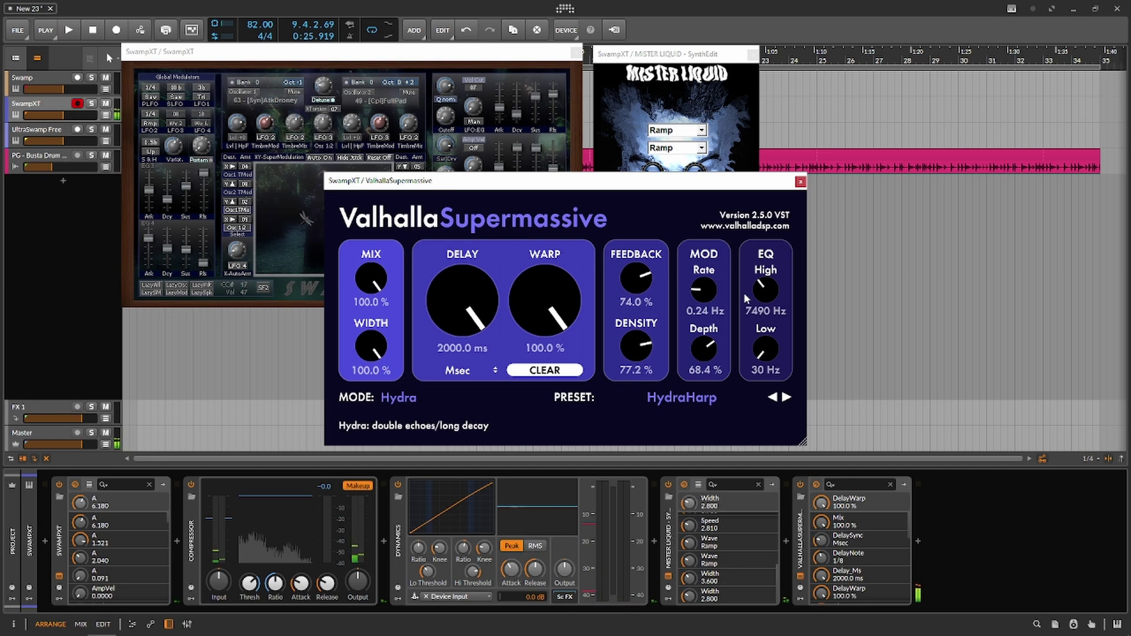
pyautogui.scroll(3, 763, 290)
pyautogui.scroll(-6, 763, 290)
pyautogui.scroll(5, 764, 350)
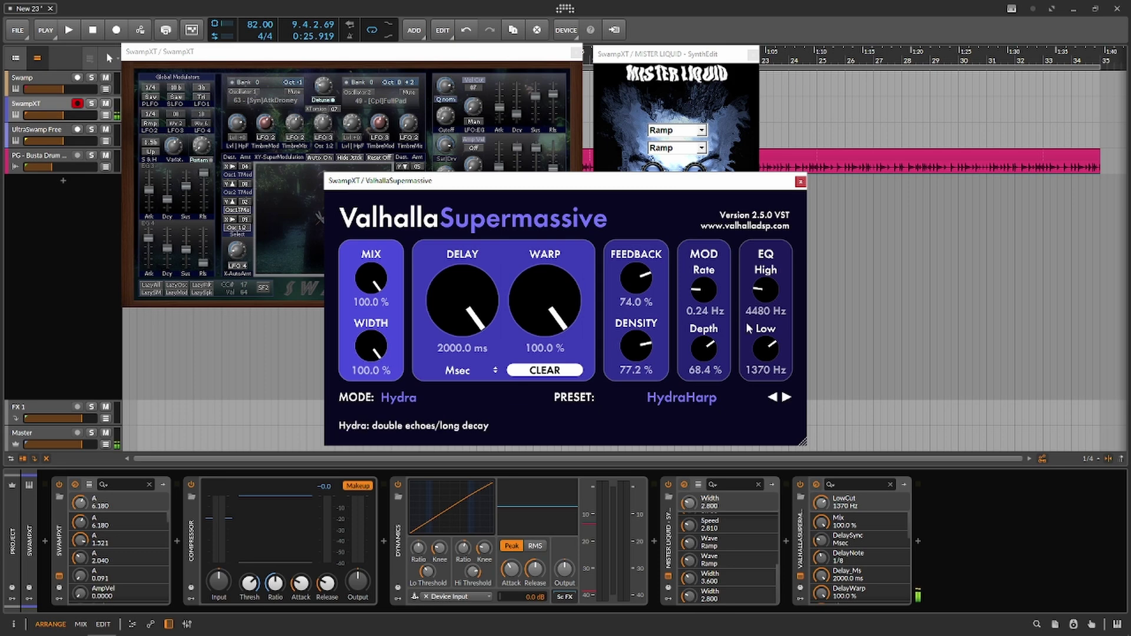
pyautogui.click(543, 371)
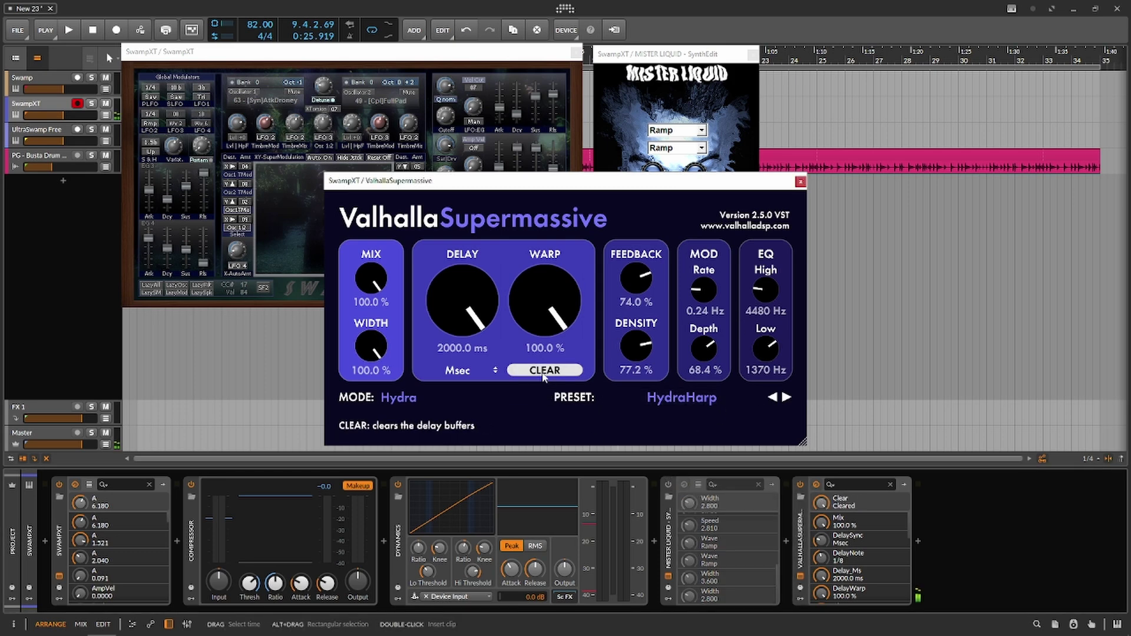
# Step: Close the ValhallaSupermassive window and shift the SwampXT window up against the Mister Liquid window
pyautogui.moveTo(732, 178); pyautogui.dragTo(1087, 142)
pyautogui.click(1119, 145)
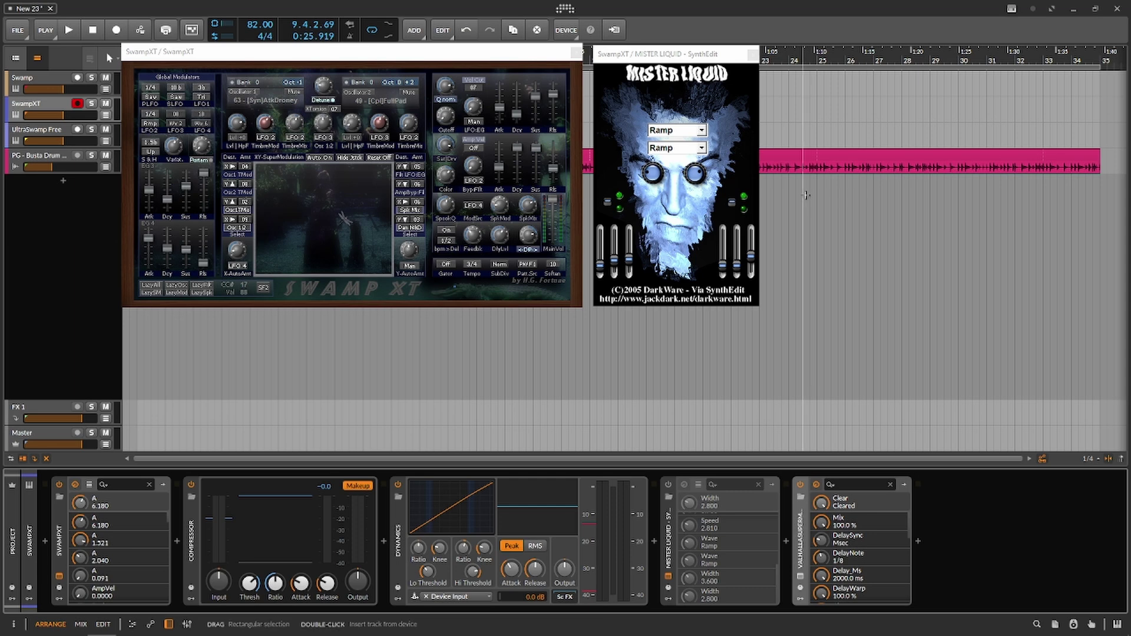
pyautogui.click(516, 56)
pyautogui.moveTo(517, 56); pyautogui.dragTo(521, 57)
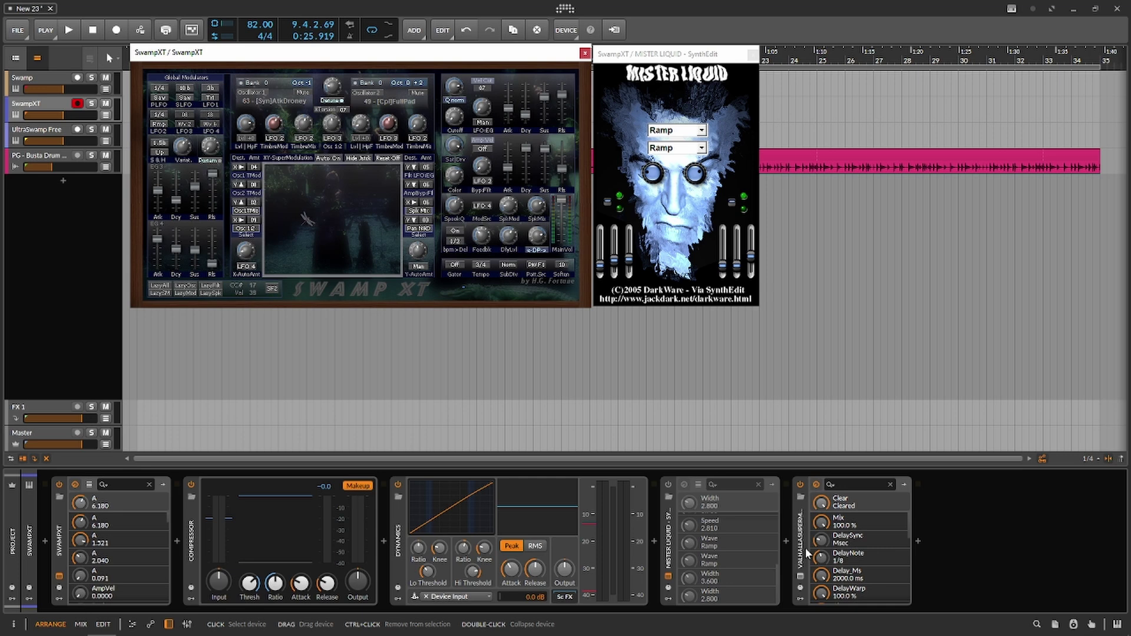
# Step: Start playback of the drum loop and switch Mister Liquid back on in the SwampXT device chain
pyautogui.click(137, 365)
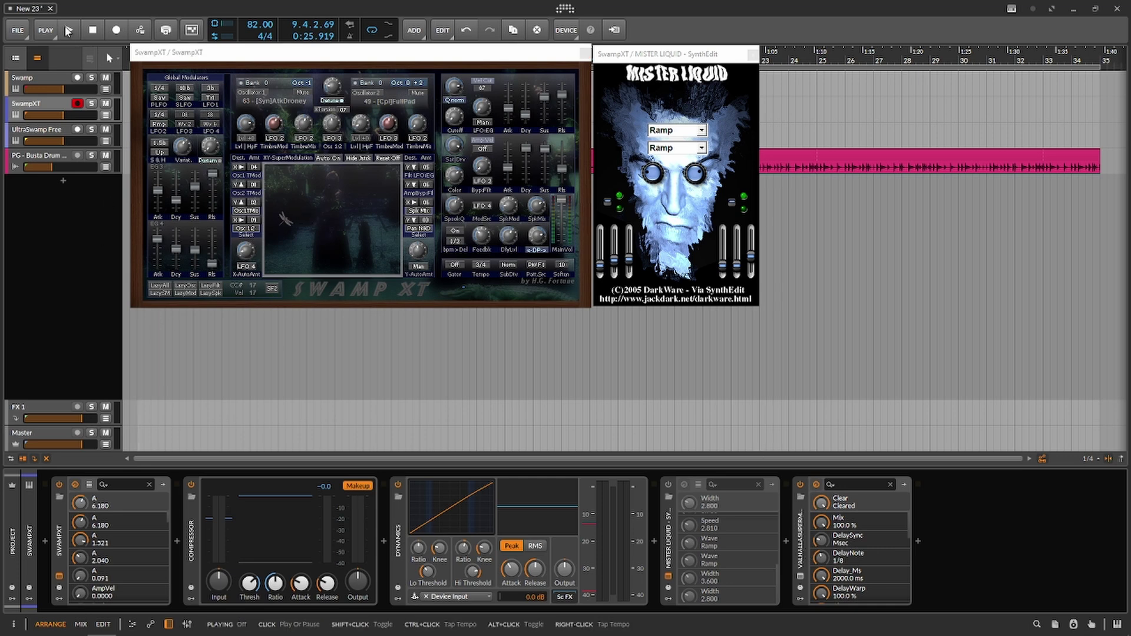
pyautogui.press('space')
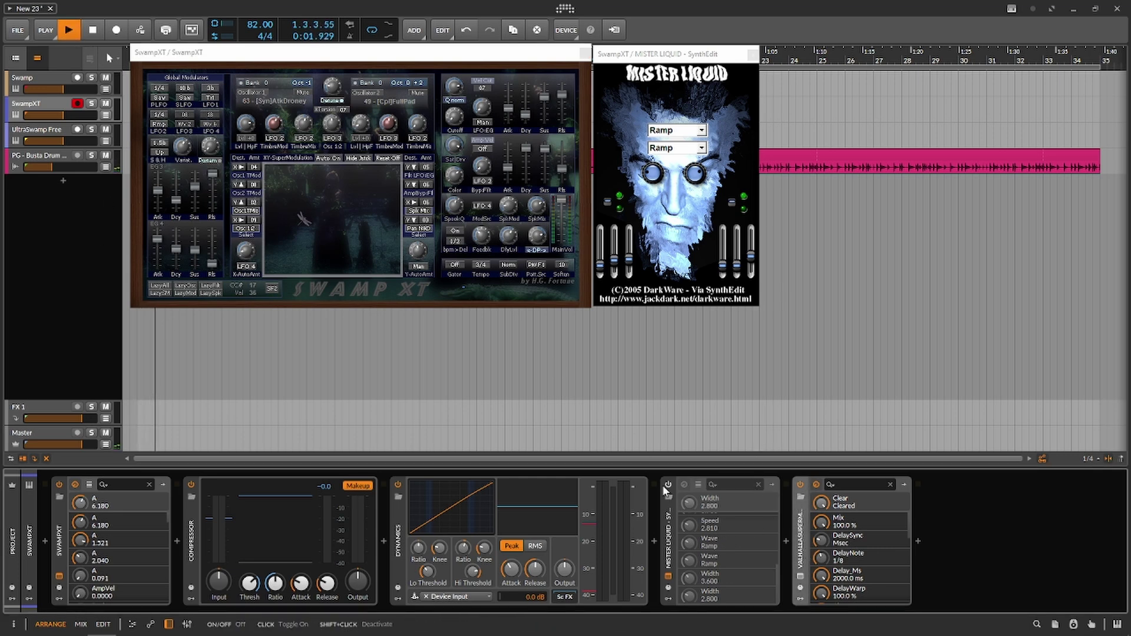
pyautogui.click(684, 484)
# Step: Reopen ValhallaSupermassive and load its FinalFrontier preset
pyautogui.click(816, 484)
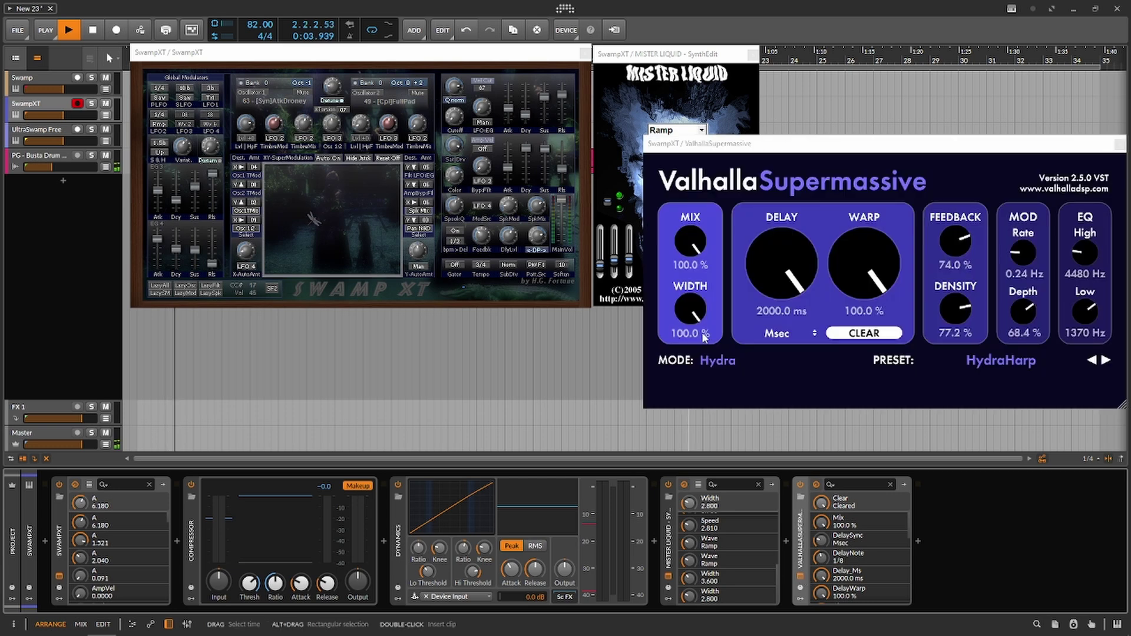
pyautogui.click(955, 368)
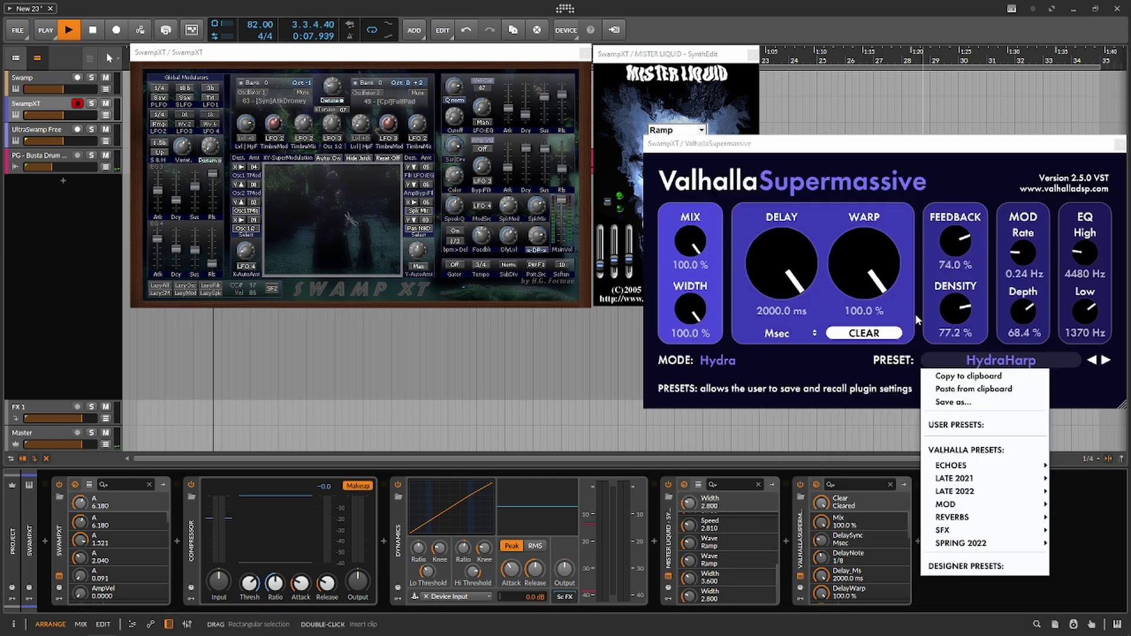
pyautogui.moveTo(864, 151); pyautogui.dragTo(602, 107)
pyautogui.click(712, 318)
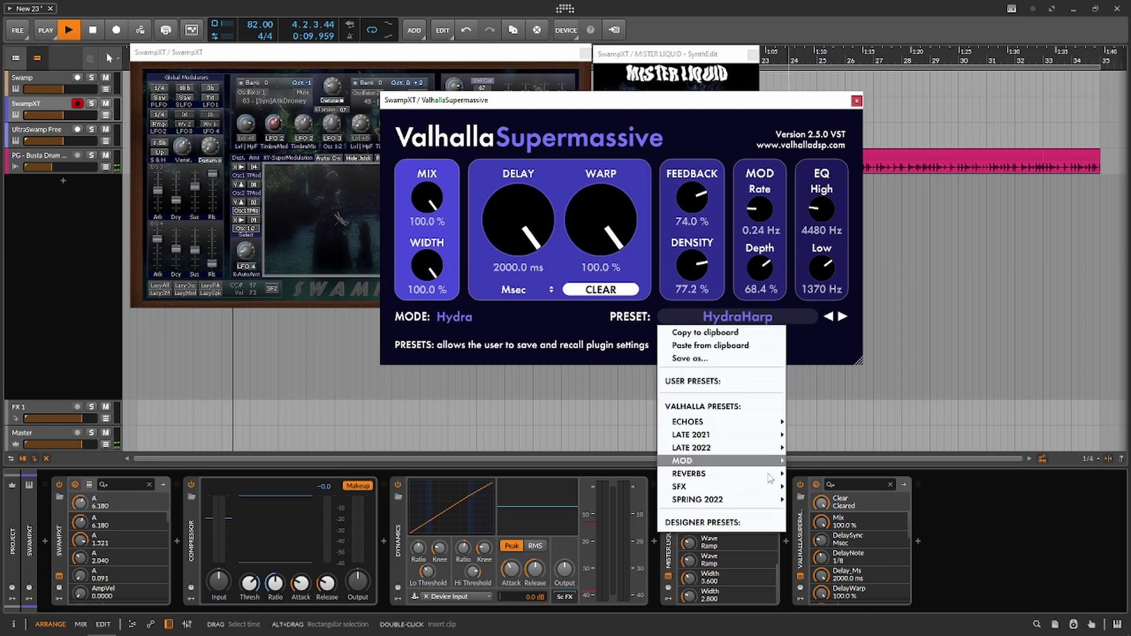
pyautogui.moveTo(764, 486)
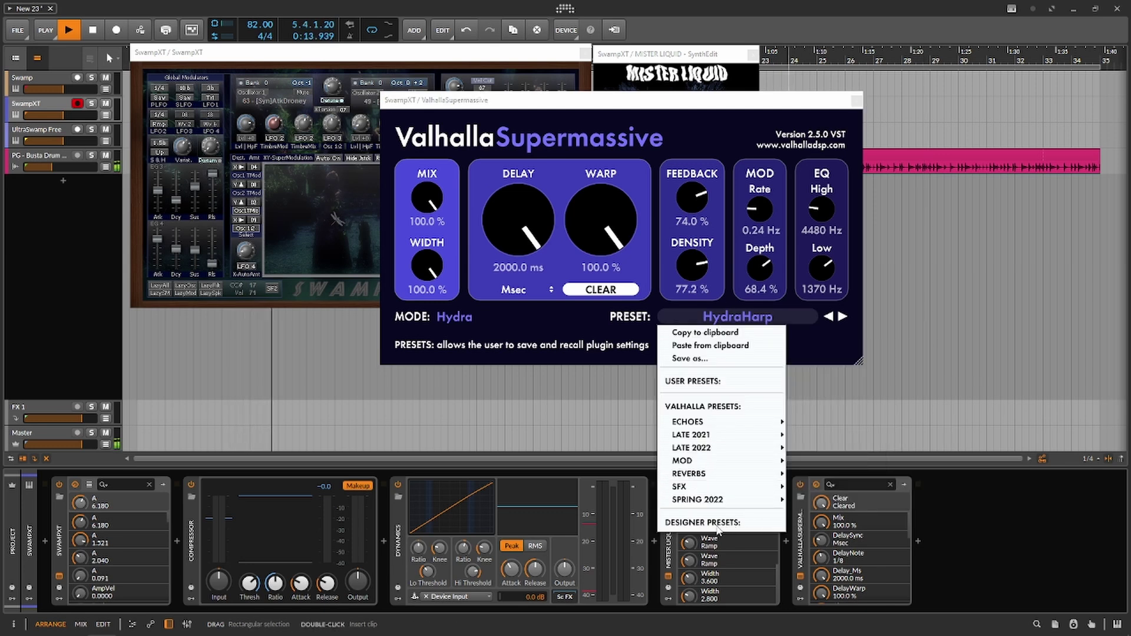
pyautogui.moveTo(736, 507)
pyautogui.moveTo(737, 455)
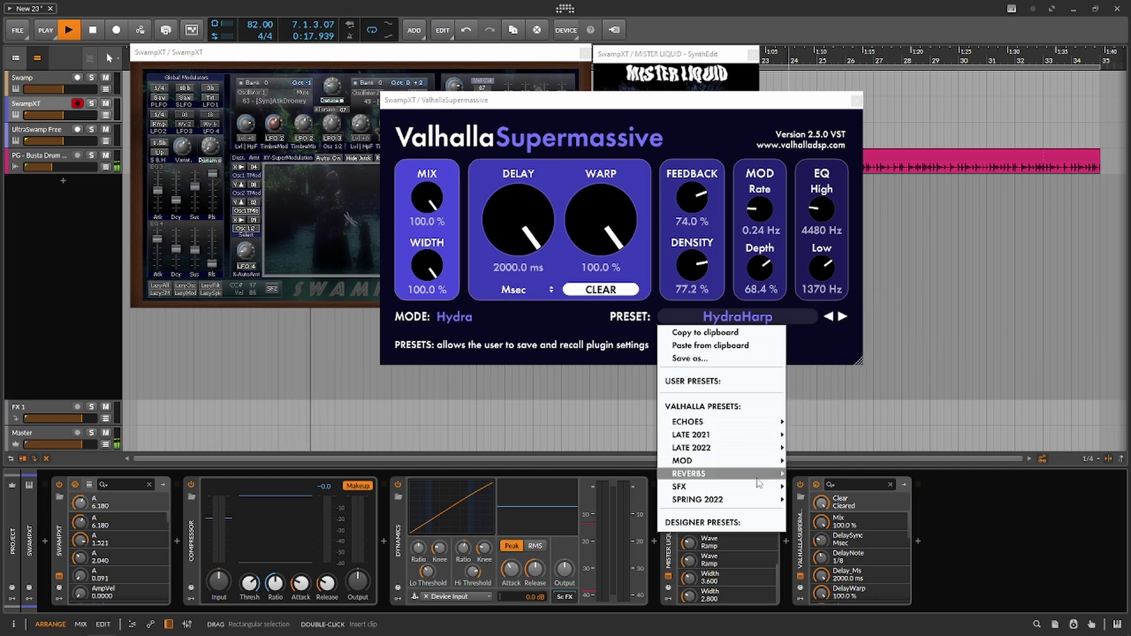
pyautogui.click(866, 424)
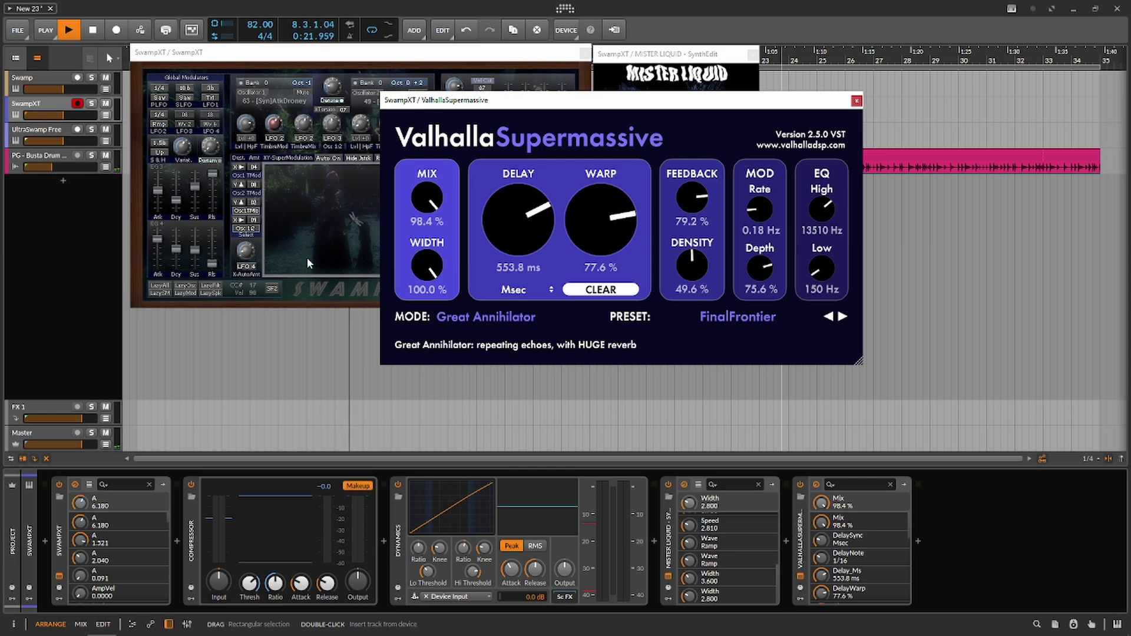
# Step: Randomize the SwampXT patch with LazyAll and bend down the upper part of the Dynamics device's transfer curve
pyautogui.click(167, 285)
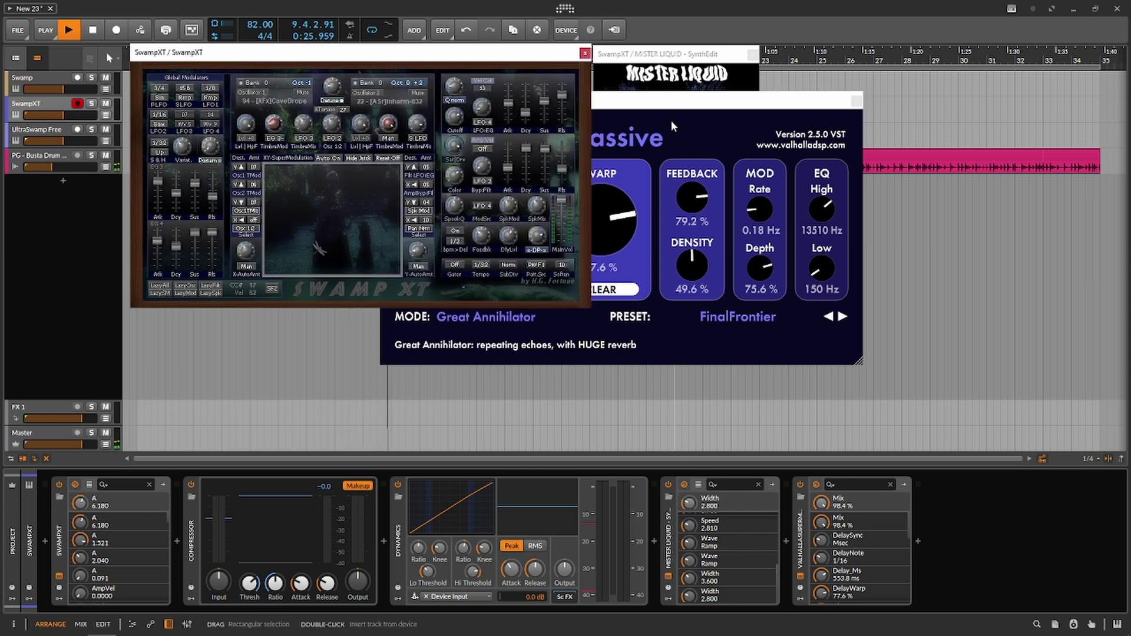
pyautogui.click(857, 101)
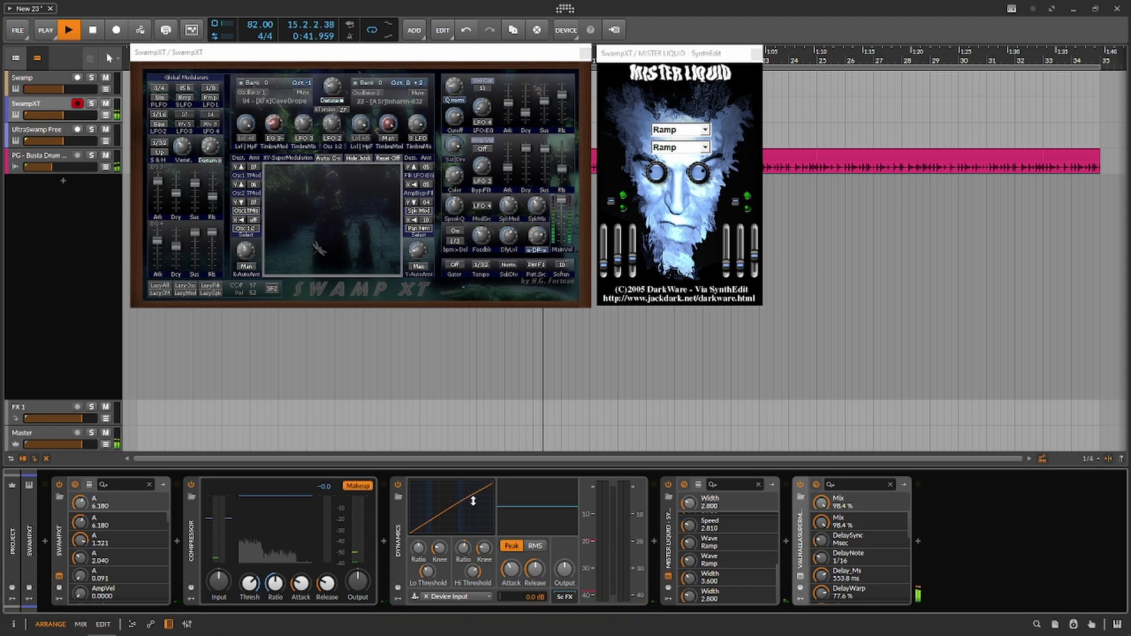
pyautogui.moveTo(473, 503); pyautogui.dragTo(492, 507)
# Step: Insert an EQ-5 after Dynamics, cutting band 1 by 10.5 dB at 184 Hz and band 3 by 9.4 dB at 963 Hz
pyautogui.click(652, 539)
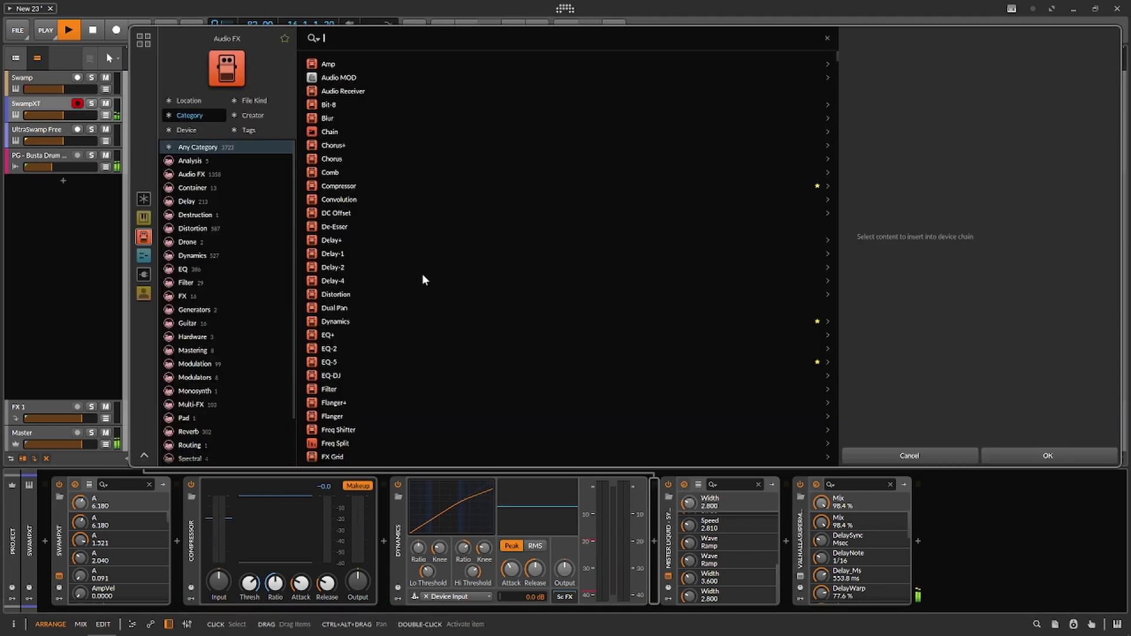
pyautogui.click(344, 361)
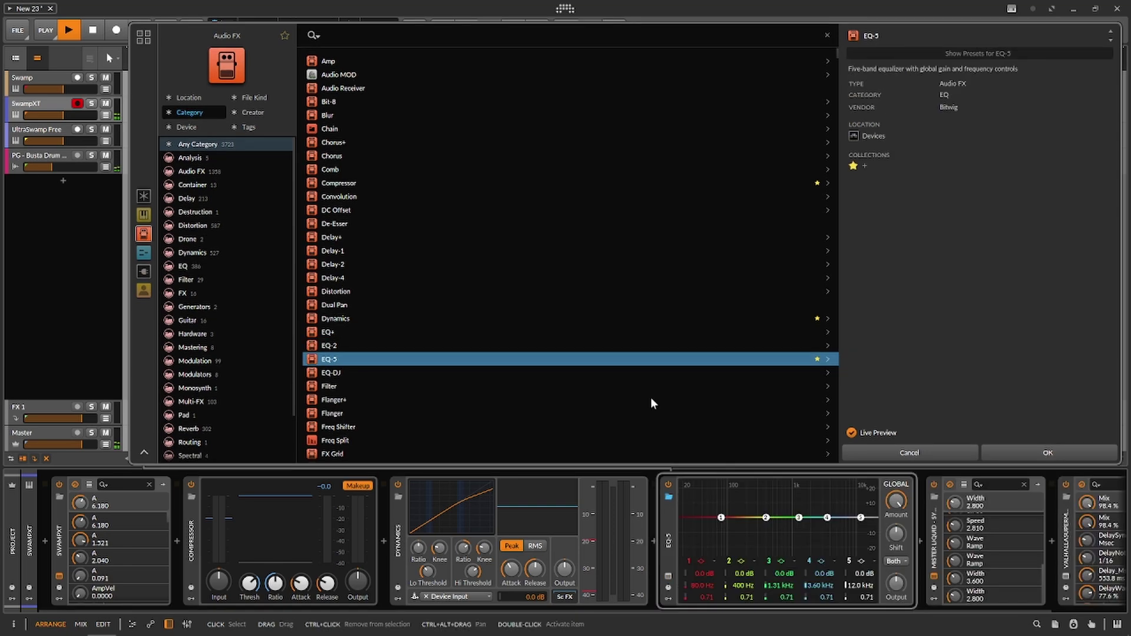
pyautogui.click(1042, 454)
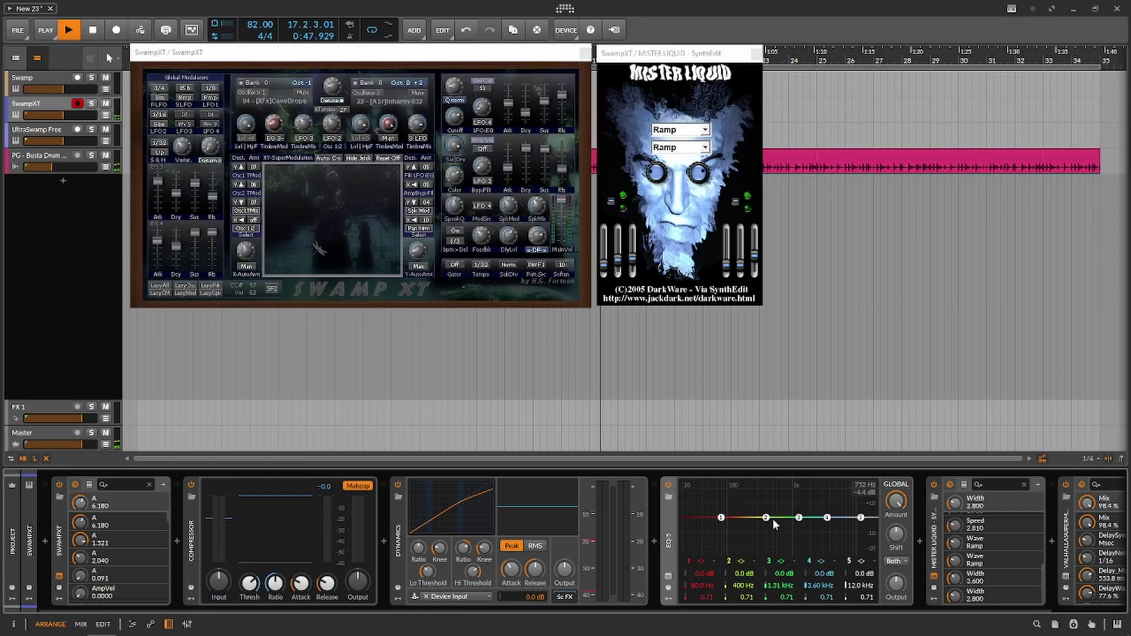
pyautogui.moveTo(721, 518); pyautogui.dragTo(791, 532)
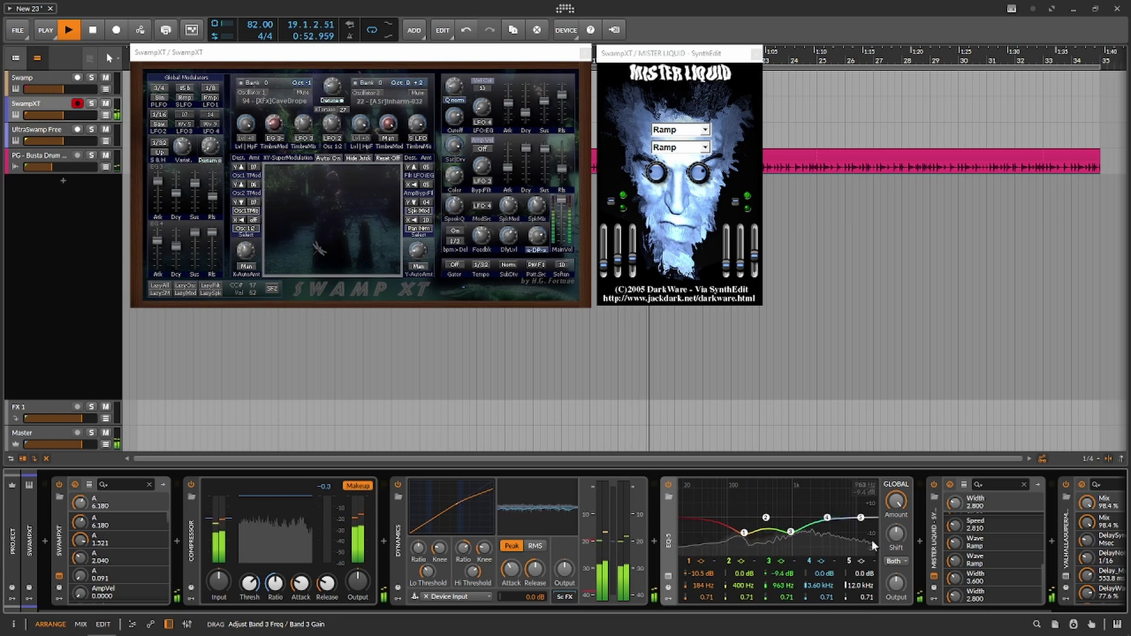
# Step: Insert a Filter device after EQ-5 in the SwampXT device chain
pyautogui.click(919, 540)
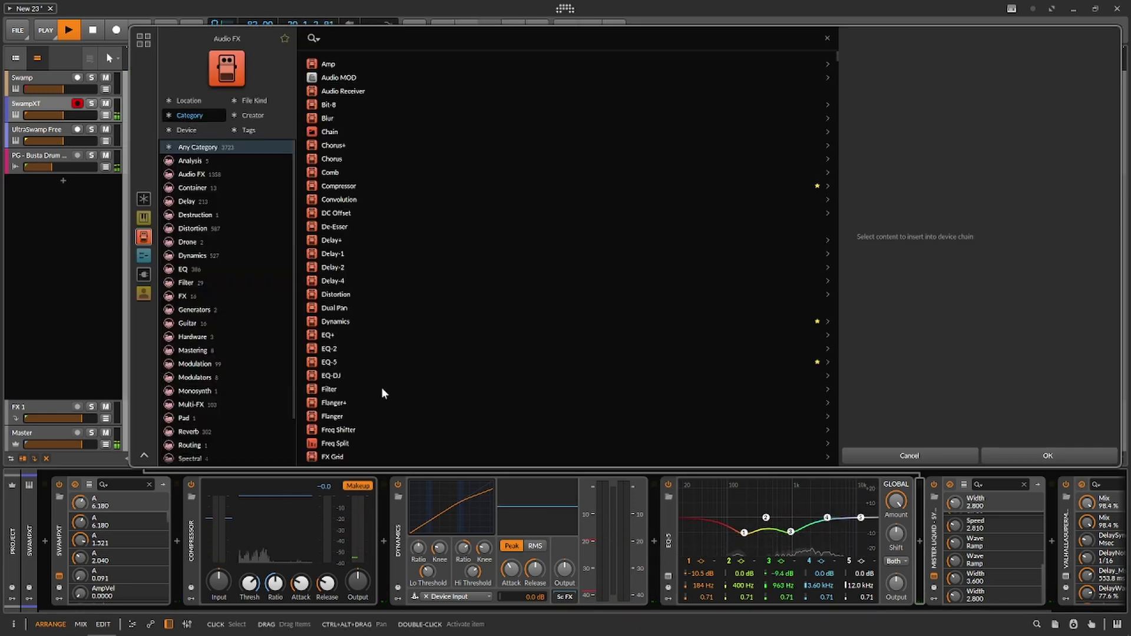
pyautogui.click(358, 392)
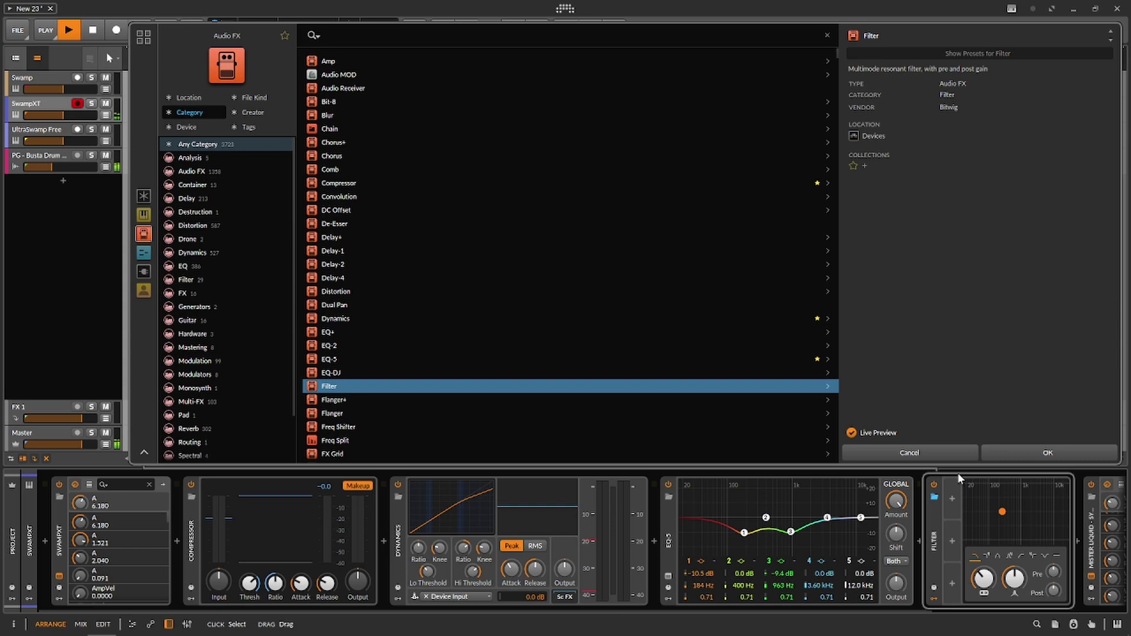
pyautogui.click(1047, 455)
# Step: Move the Filter in front of EQ-5 and adjust its type, frequency and resonance, bringing the resonance down to minimum
pyautogui.moveTo(998, 508); pyautogui.dragTo(1020, 513)
pyautogui.click(989, 560)
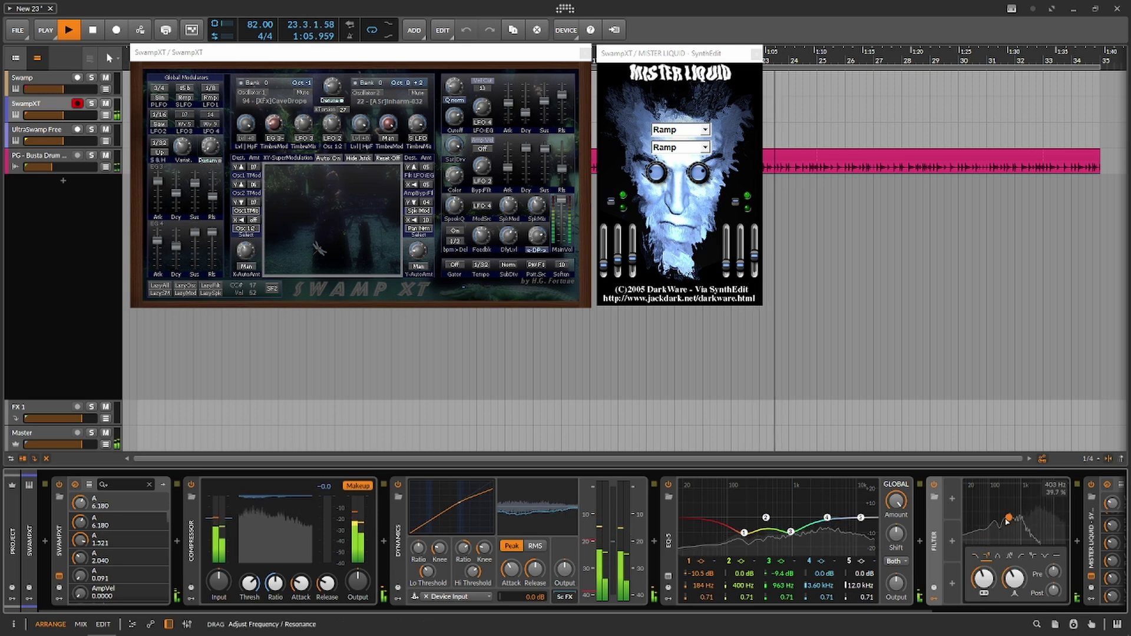
pyautogui.moveTo(941, 520); pyautogui.dragTo(660, 505)
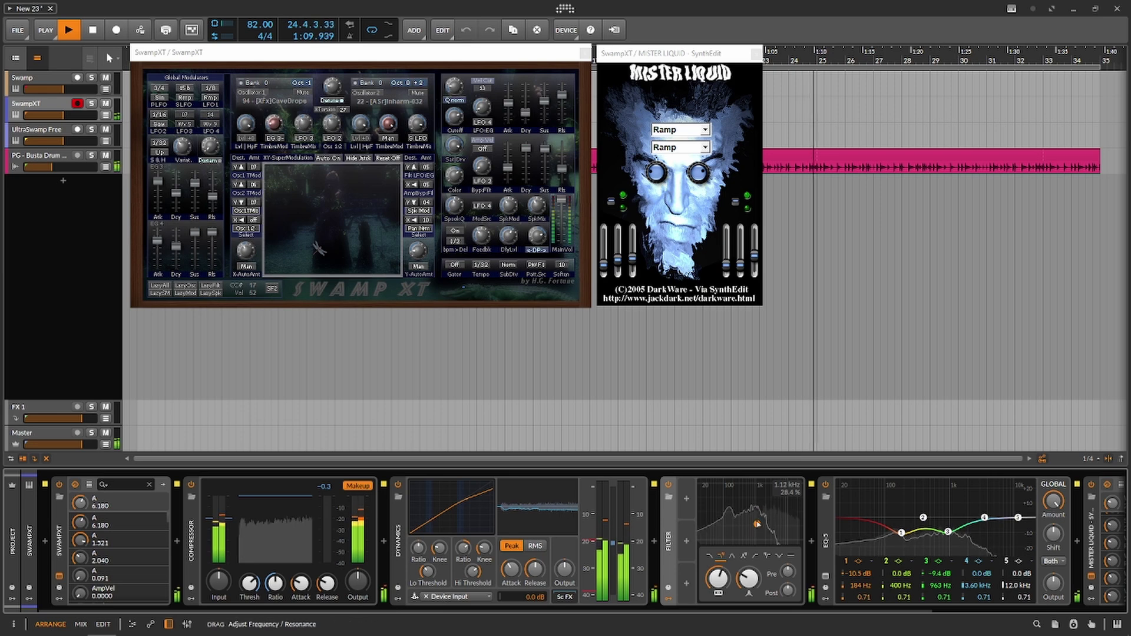
pyautogui.moveTo(765, 507); pyautogui.dragTo(748, 540)
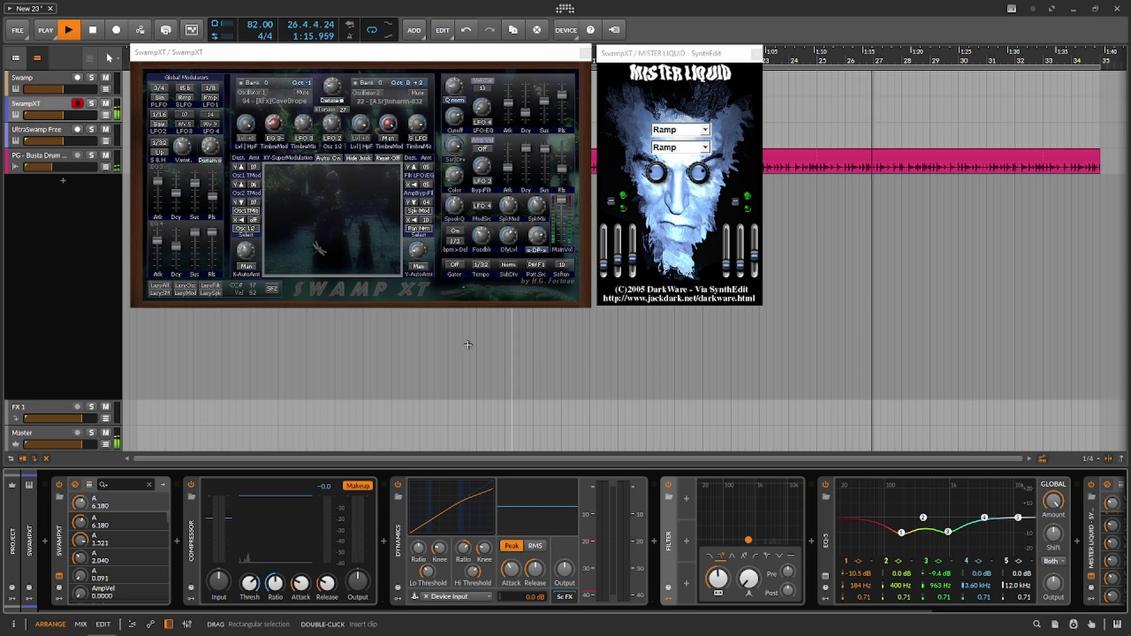
# Step: Stop playback and bypass ValhallaSupermassive, keeping the SwampXT track muted during the change and unmuting it at the end
pyautogui.click(106, 103)
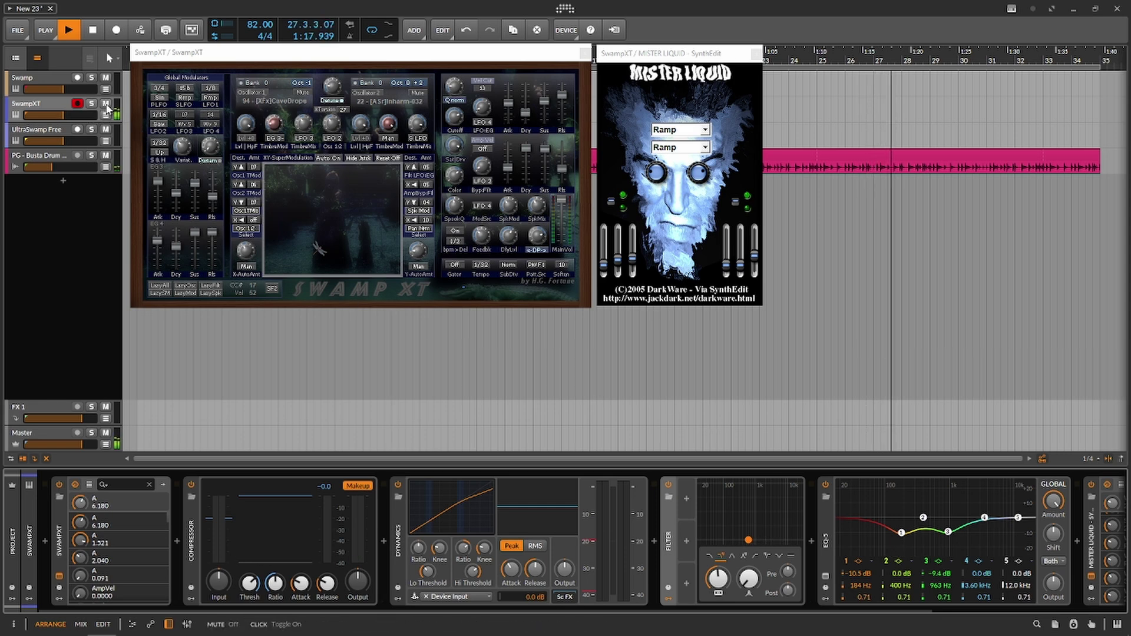
pyautogui.press('space')
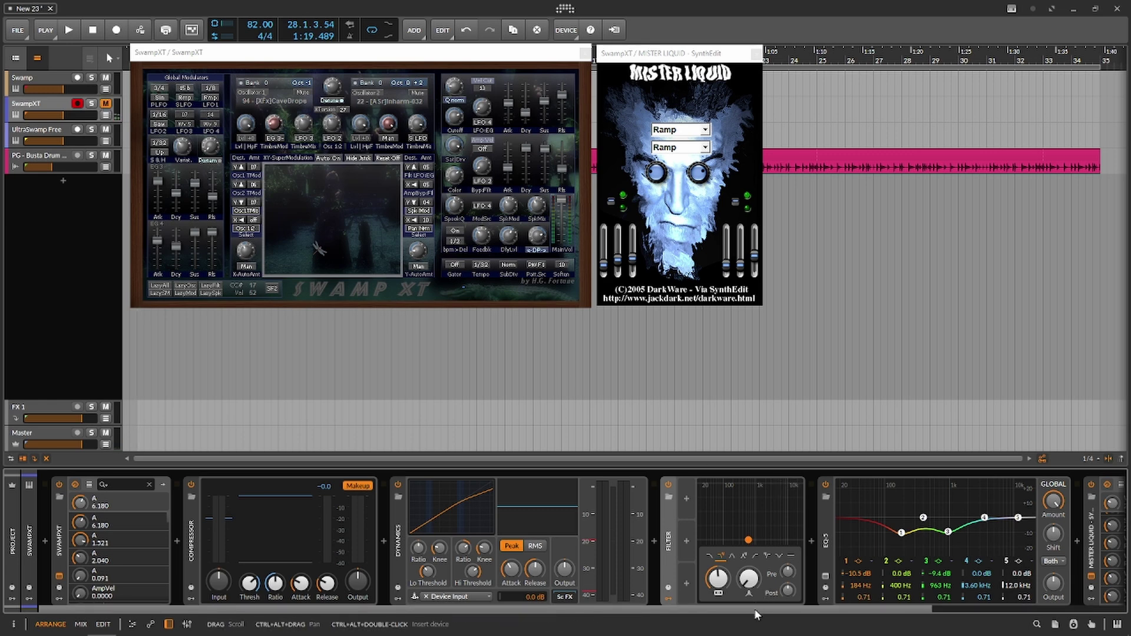
pyautogui.moveTo(754, 610); pyautogui.dragTo(1080, 619)
pyautogui.click(985, 483)
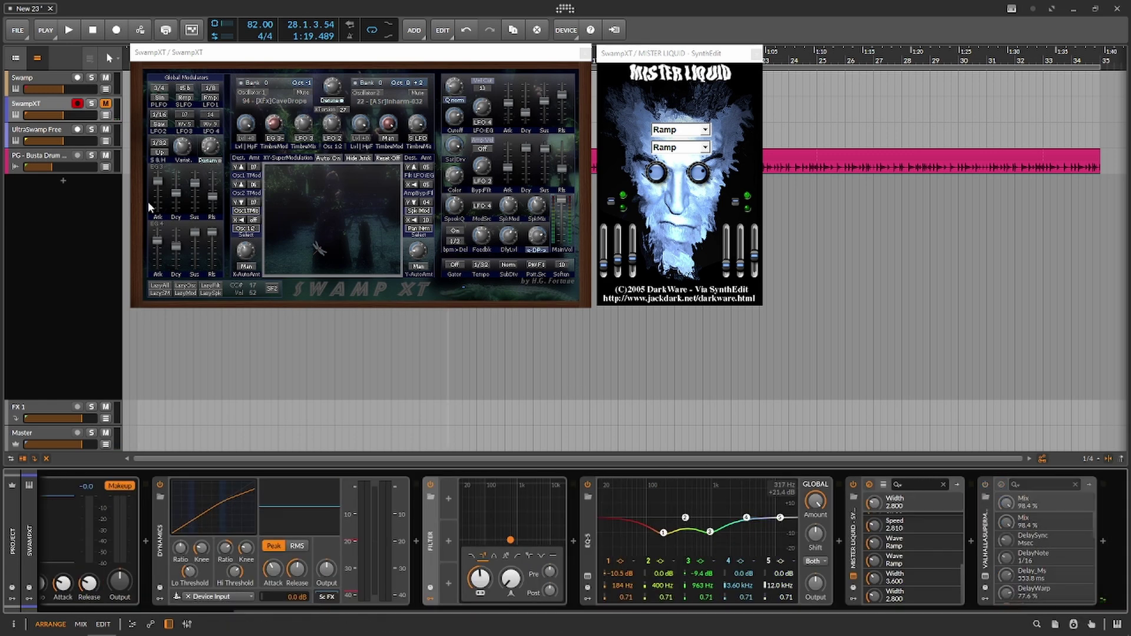
pyautogui.click(106, 104)
# Step: Lower ValhallaSupermassive's mix to 22% and retune the Filter's frequency and resonance by ear
pyautogui.moveTo(511, 540); pyautogui.dragTo(538, 525)
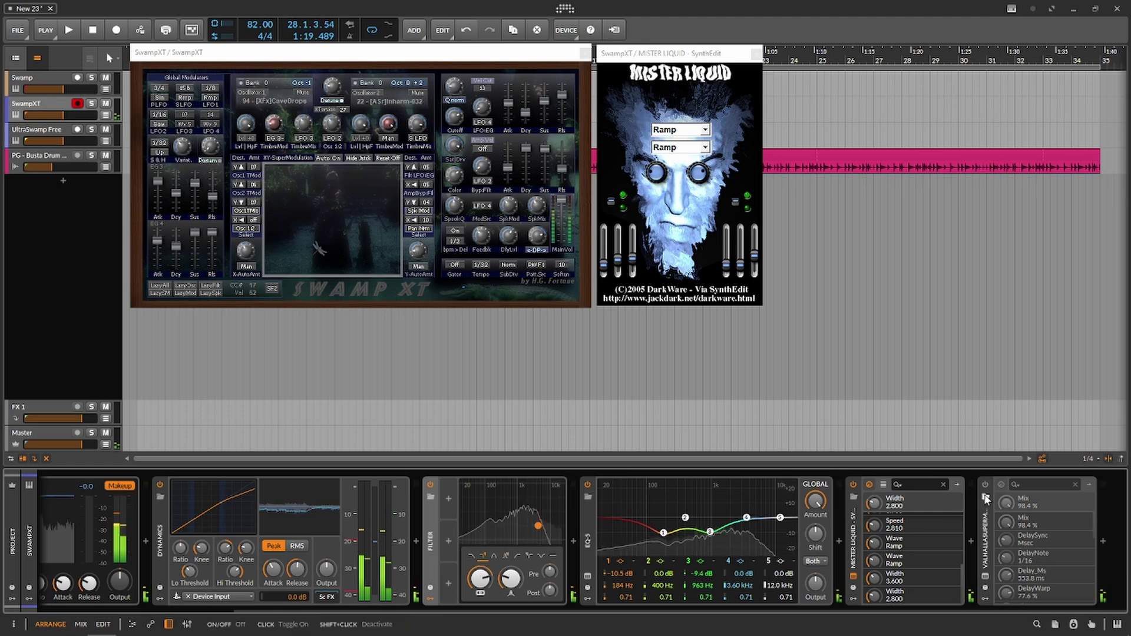
pyautogui.click(985, 539)
pyautogui.click(1047, 453)
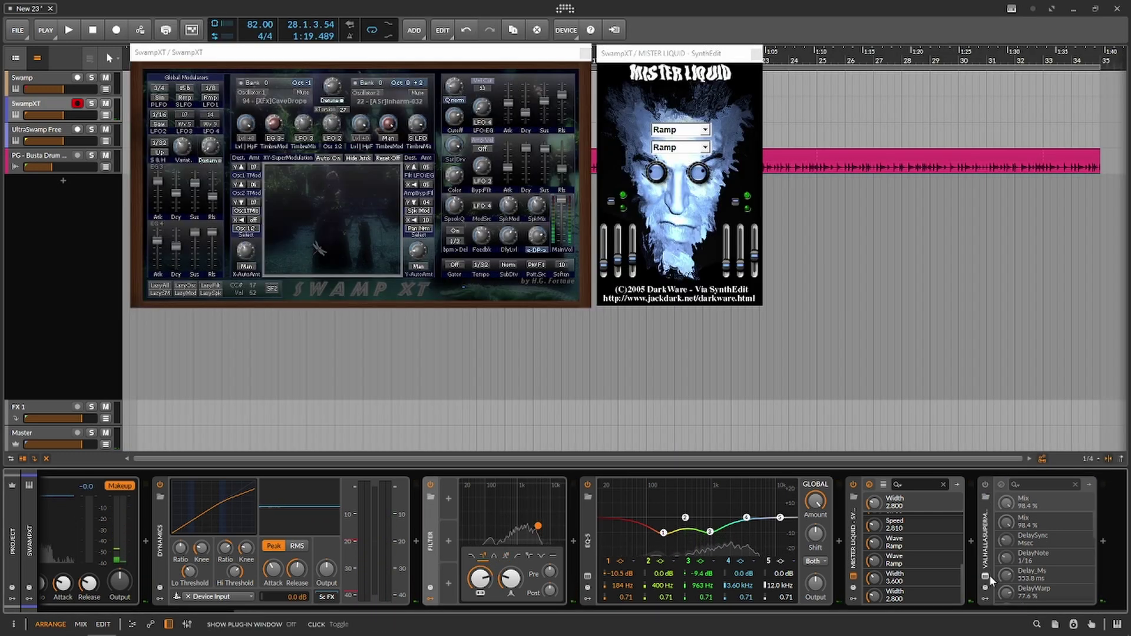
pyautogui.moveTo(428, 192); pyautogui.dragTo(432, 206)
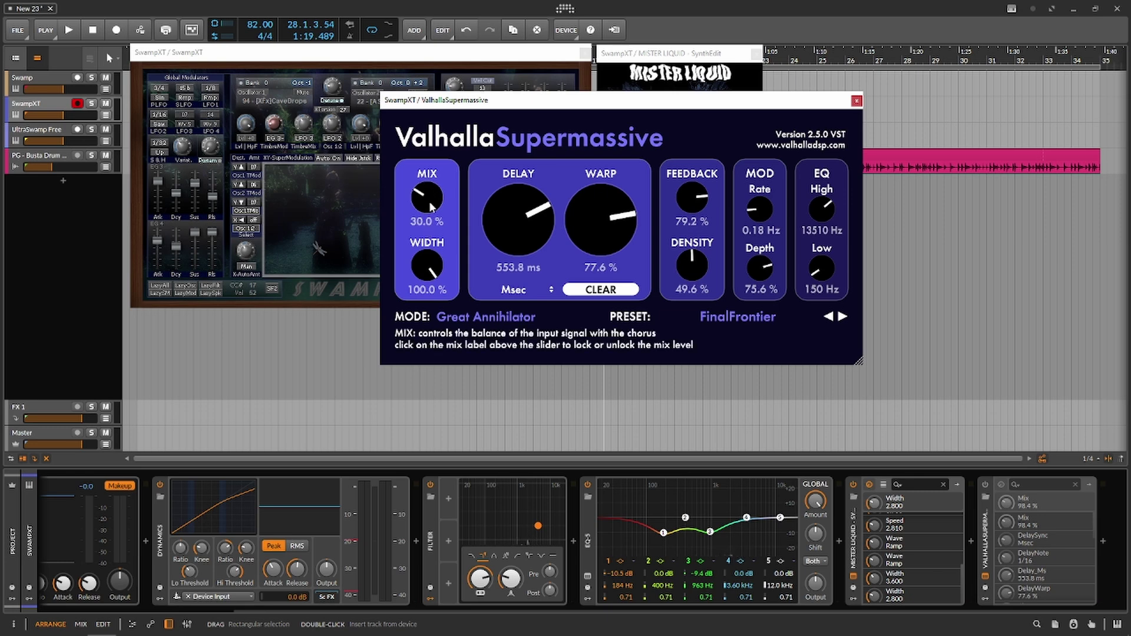
pyautogui.click(856, 101)
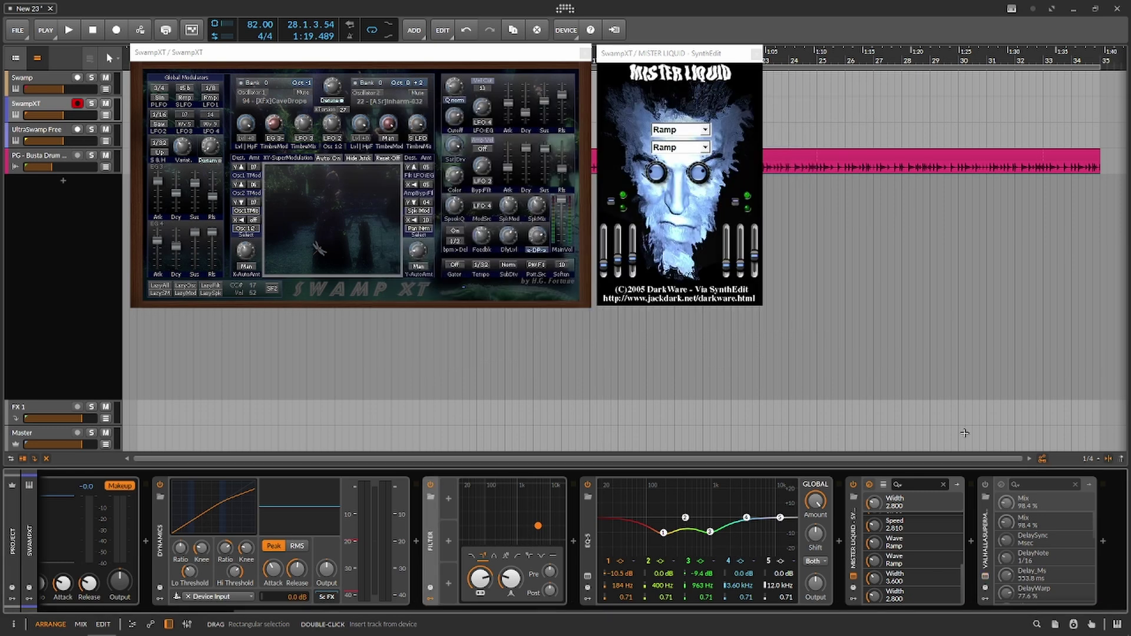
pyautogui.moveTo(538, 526); pyautogui.dragTo(514, 514)
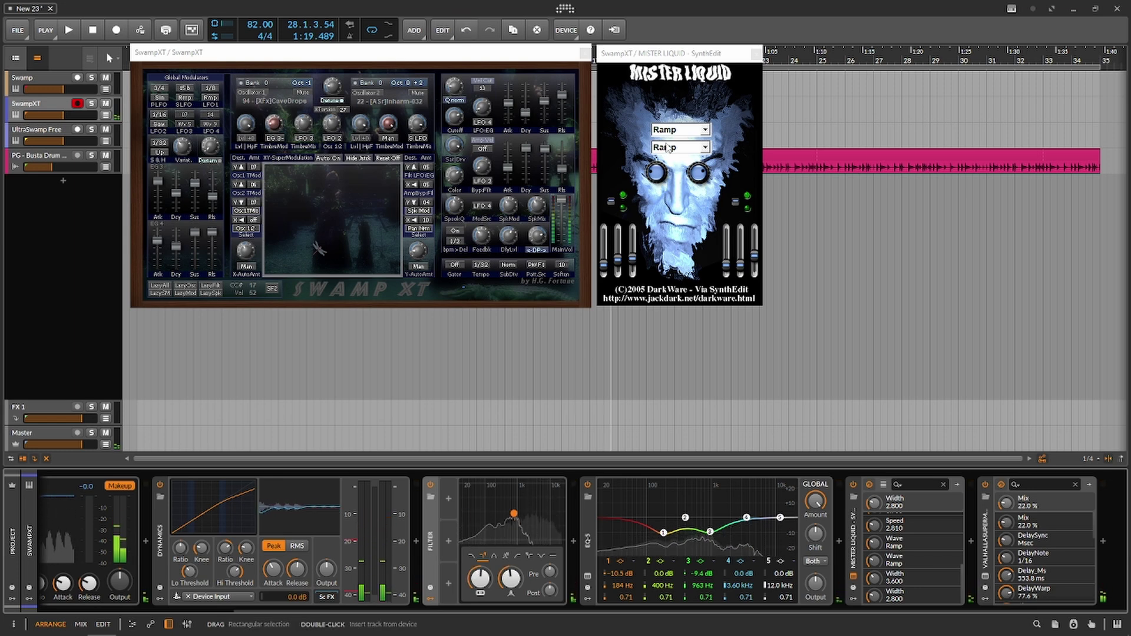
# Step: Close the SwampXT and Mister Liquid windows and select the UltraSwamp Free track
pyautogui.click(584, 53)
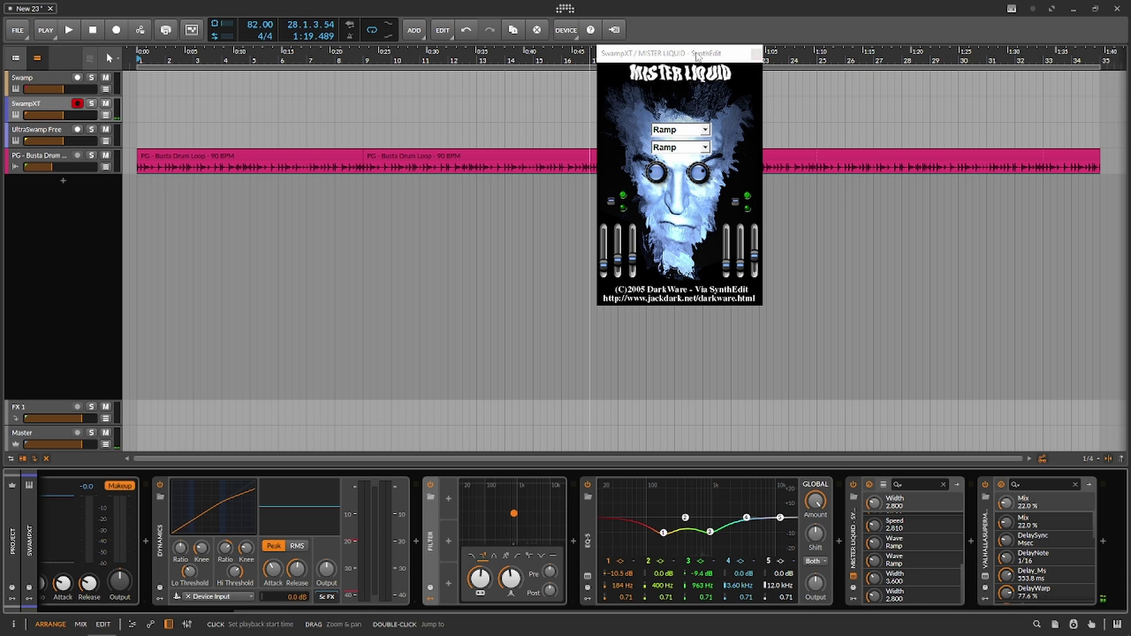
pyautogui.click(756, 54)
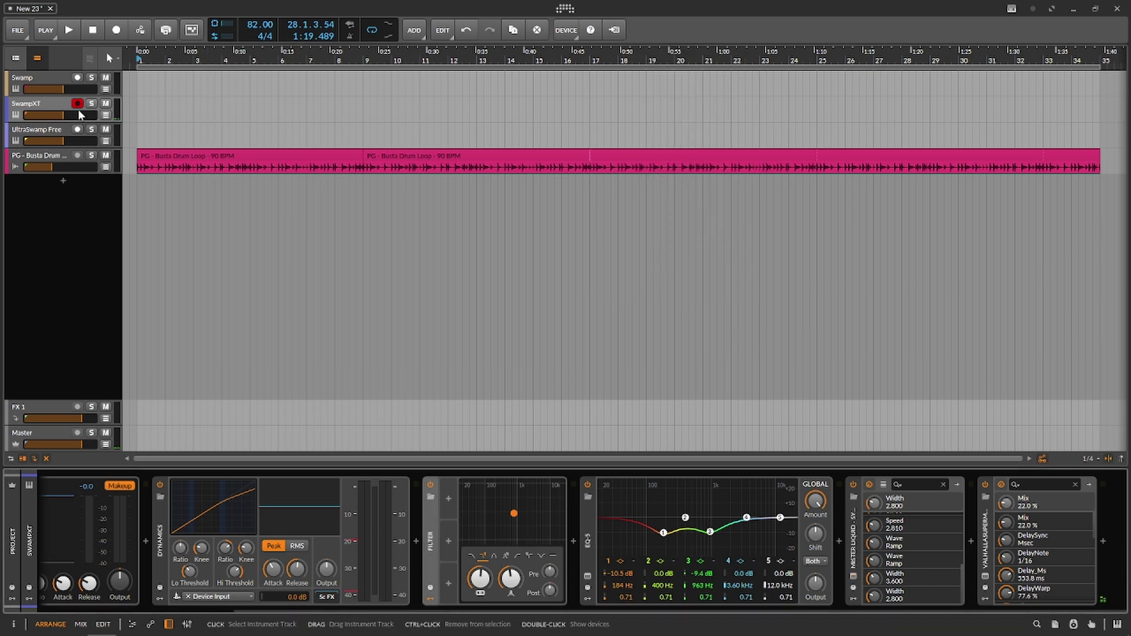
pyautogui.click(58, 130)
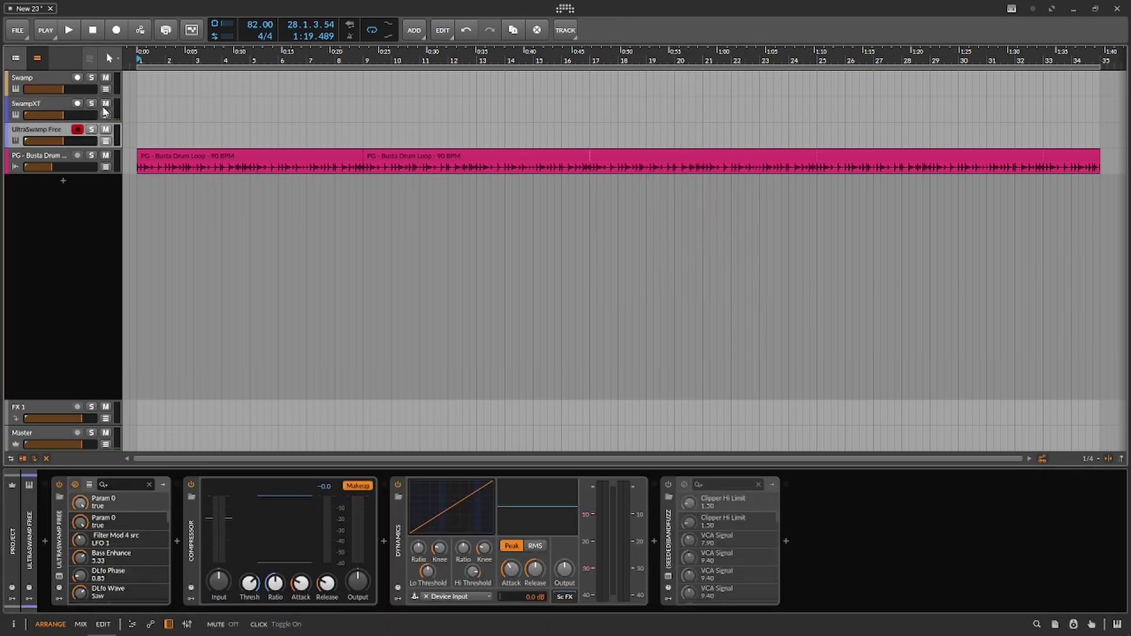
# Step: Open the UltraSwamp Free plug-in window, move it over the upper arrangement area and mute the SwampXT track
pyautogui.click(59, 575)
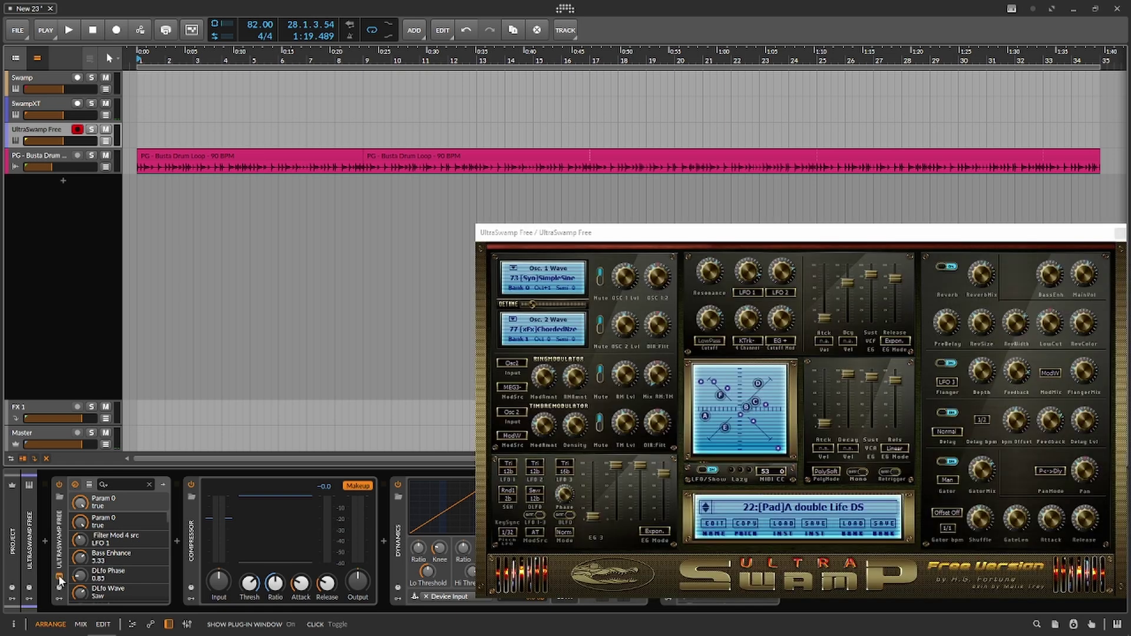
pyautogui.moveTo(590, 235); pyautogui.dragTo(252, 62)
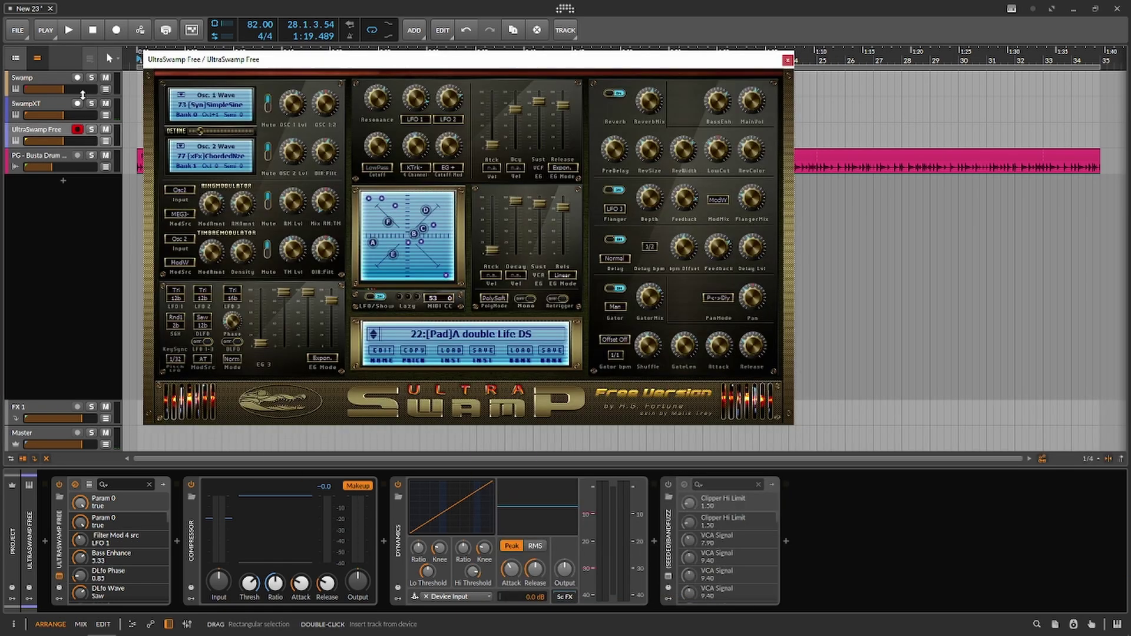
pyautogui.click(105, 104)
pyautogui.click(104, 108)
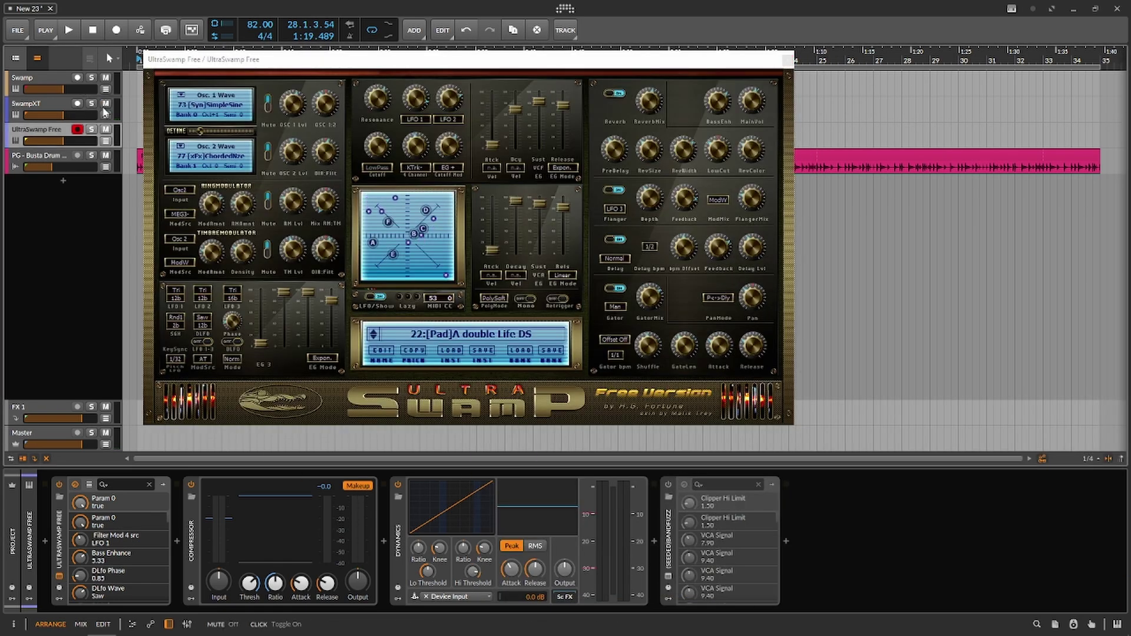
pyautogui.click(105, 104)
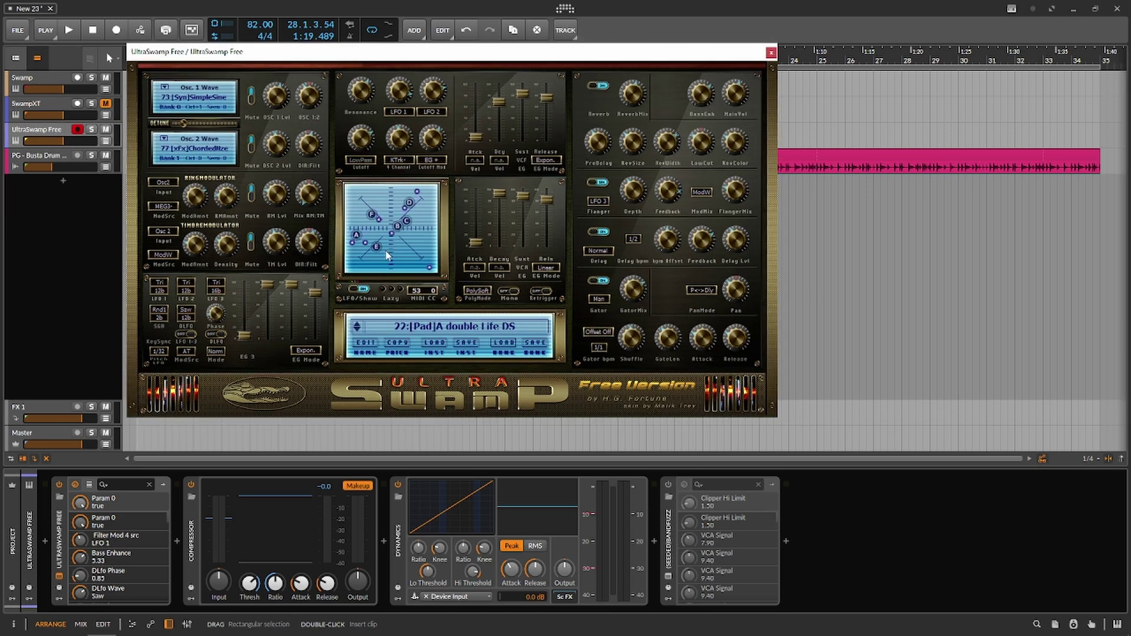
pyautogui.doubleClick(65, 179)
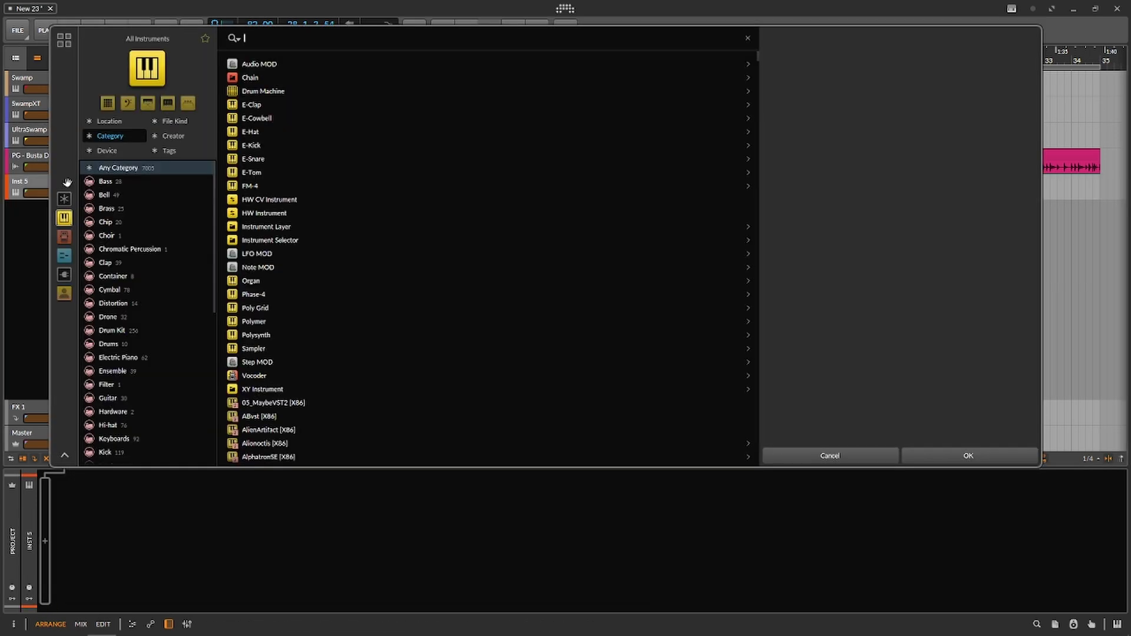
pyautogui.write('ultra')
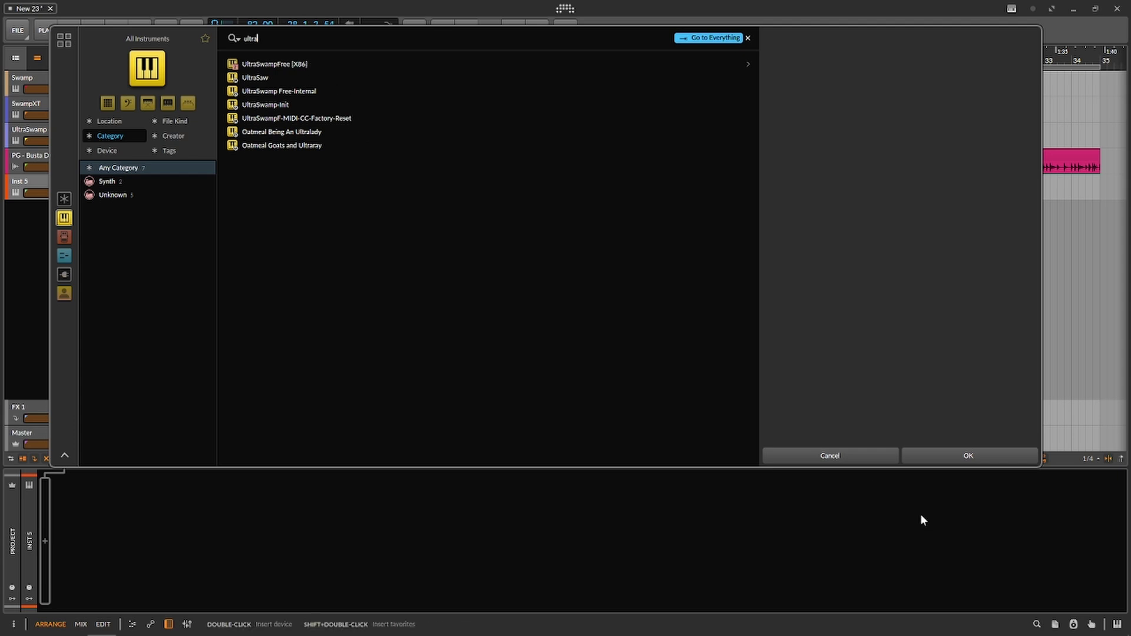
pyautogui.click(865, 457)
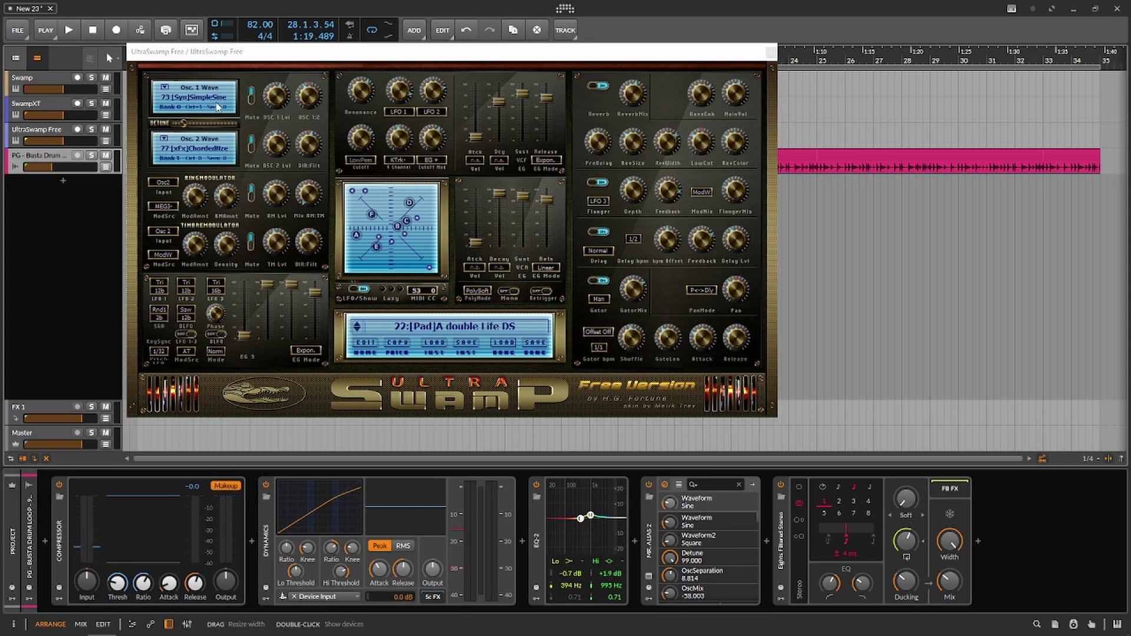
# Step: View UltraSwamp Free's patch list, dismiss it without choosing a patch and reposition the plug-in window
pyautogui.click(435, 351)
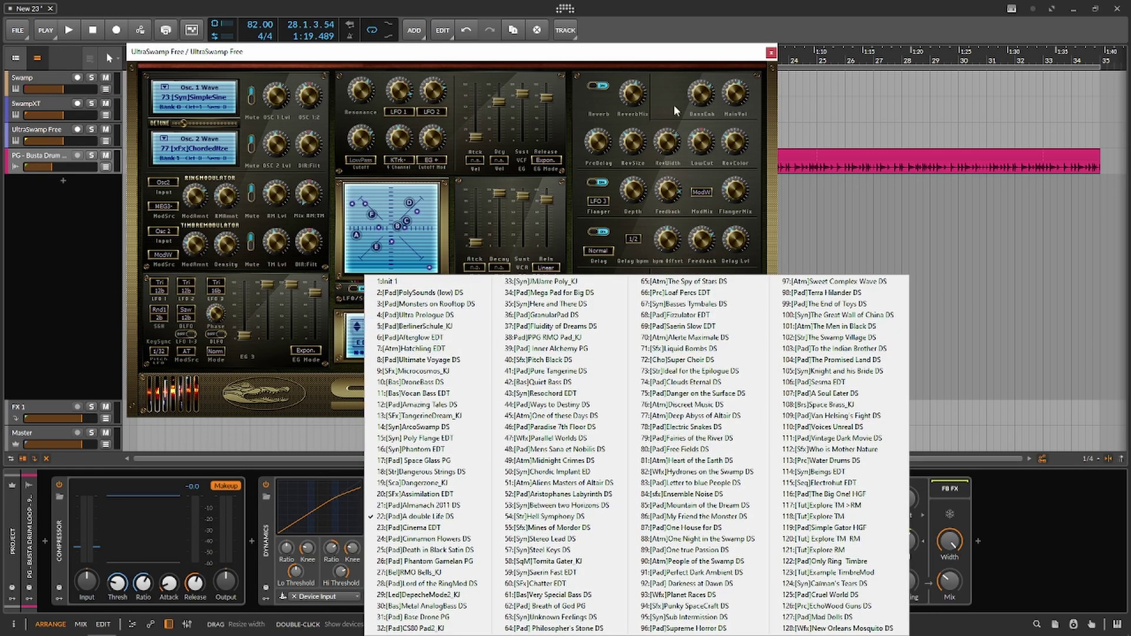
pyautogui.click(571, 54)
pyautogui.moveTo(572, 54); pyautogui.dragTo(674, 29)
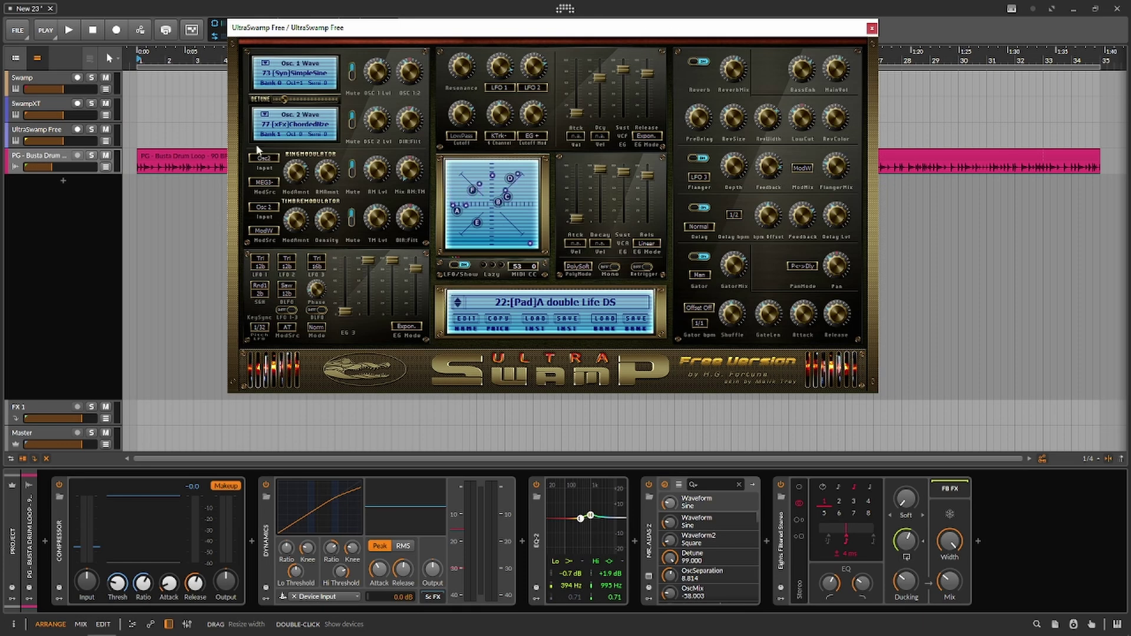
# Step: Select the UltraSwamp Free track and lower its volume slightly
pyautogui.click(54, 128)
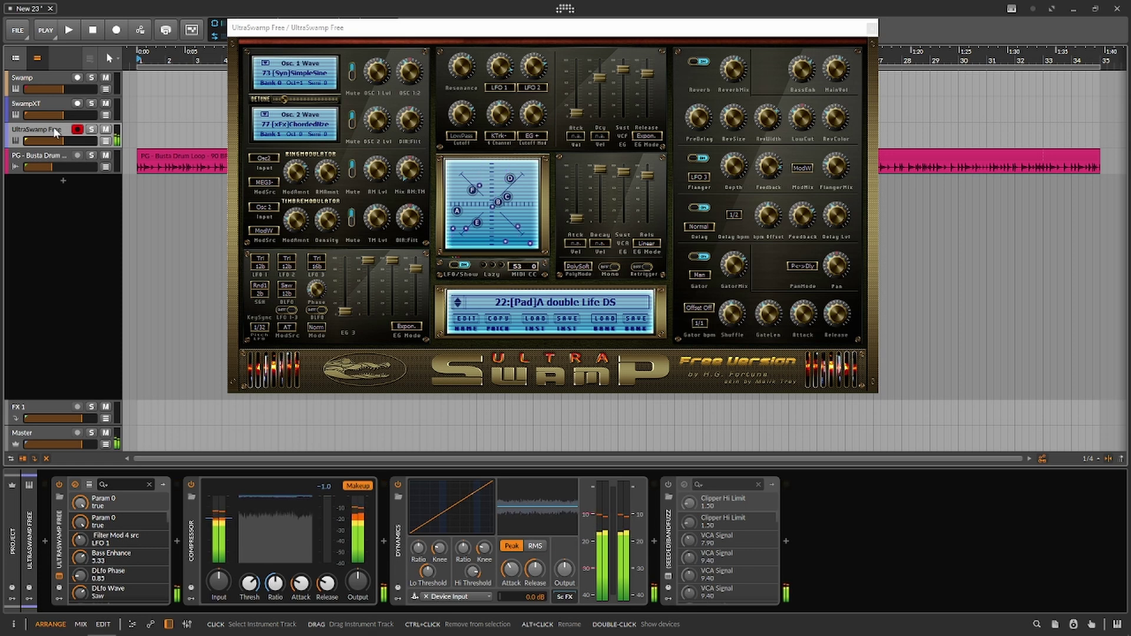
pyautogui.click(62, 141)
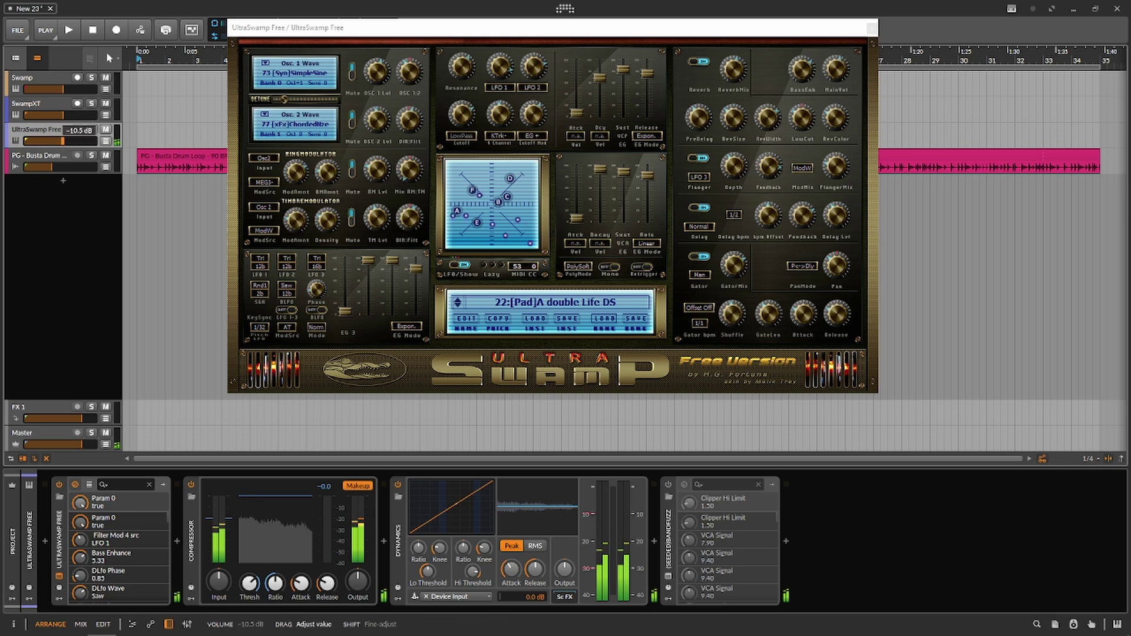
pyautogui.moveTo(62, 141); pyautogui.dragTo(56, 142)
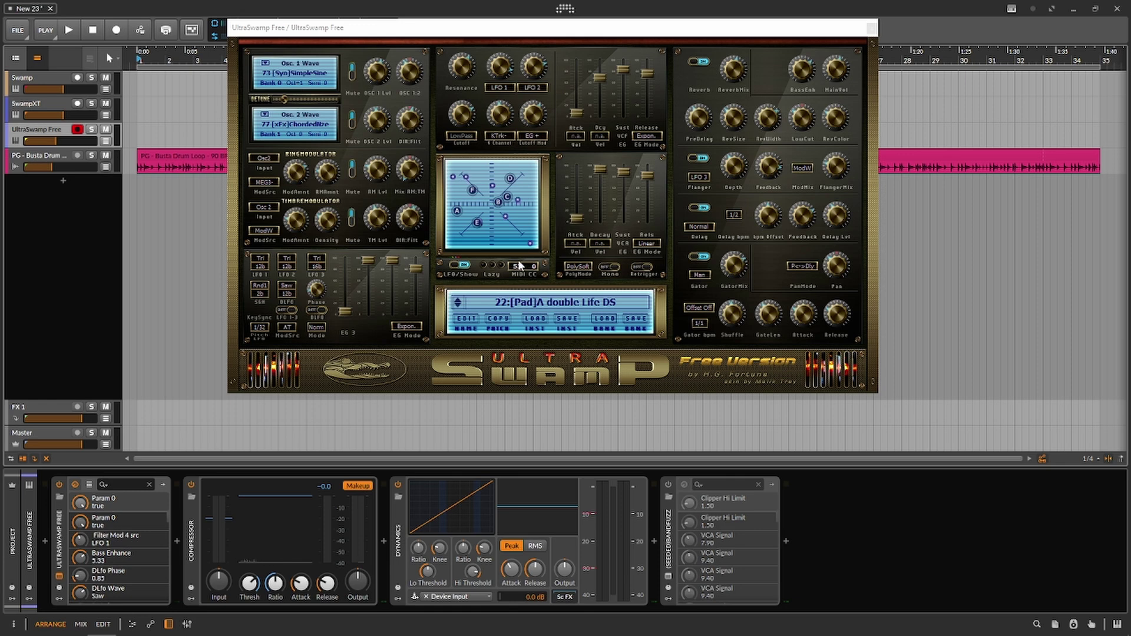
# Step: Reposition the F, B, D and E points in UltraSwamp's modulation pad and try the oscillator mute switches
pyautogui.click(477, 195)
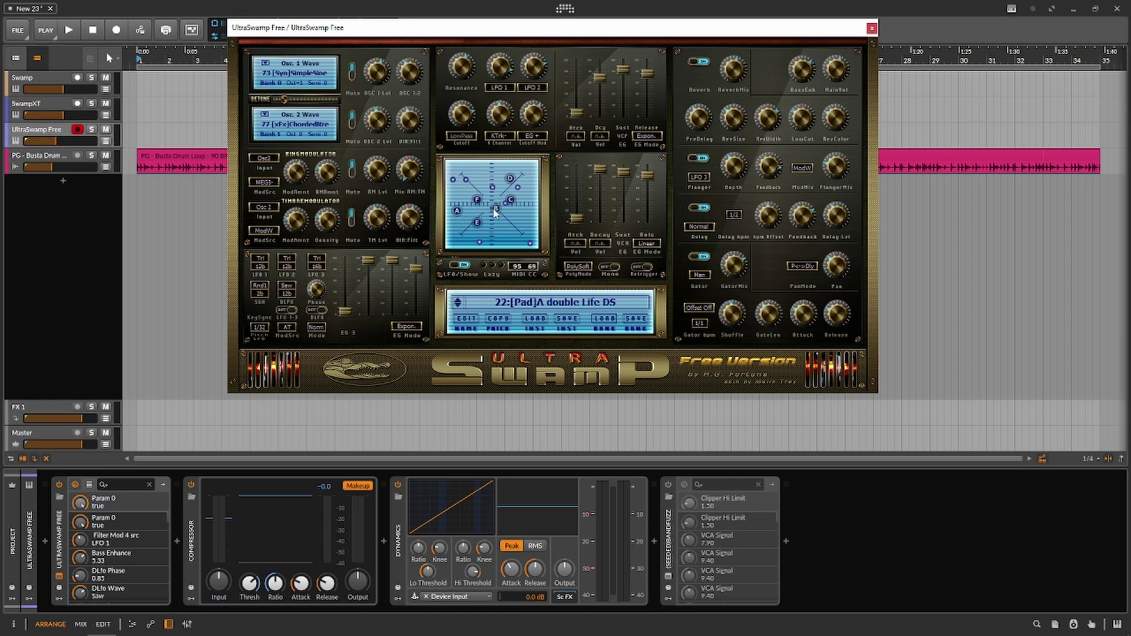
pyautogui.moveTo(495, 213); pyautogui.dragTo(493, 223)
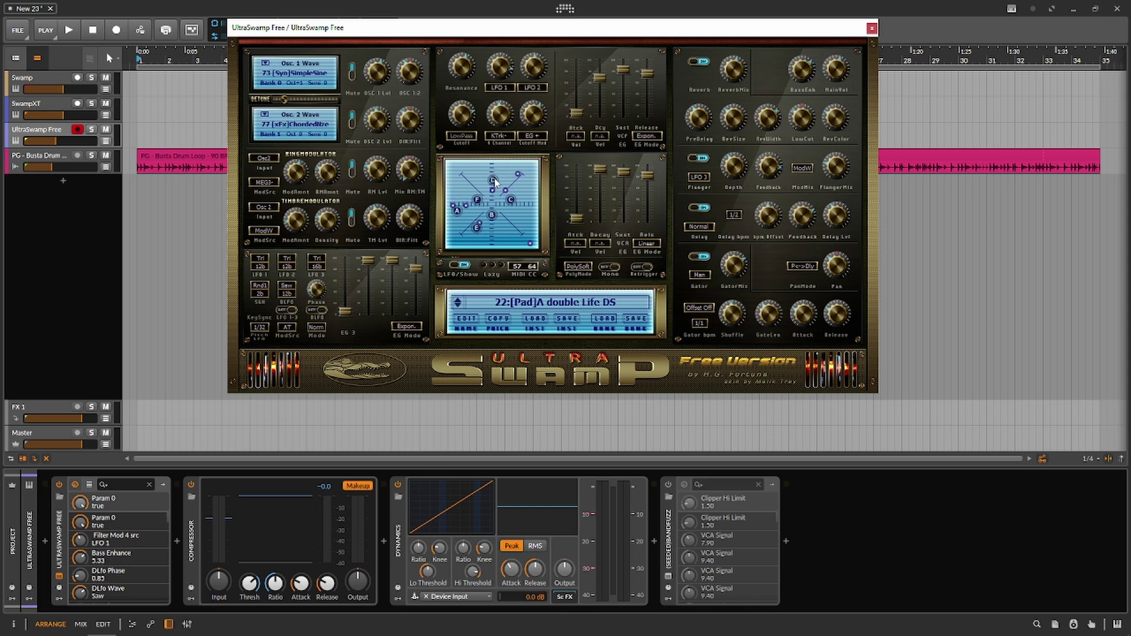
pyautogui.moveTo(479, 208); pyautogui.dragTo(476, 208)
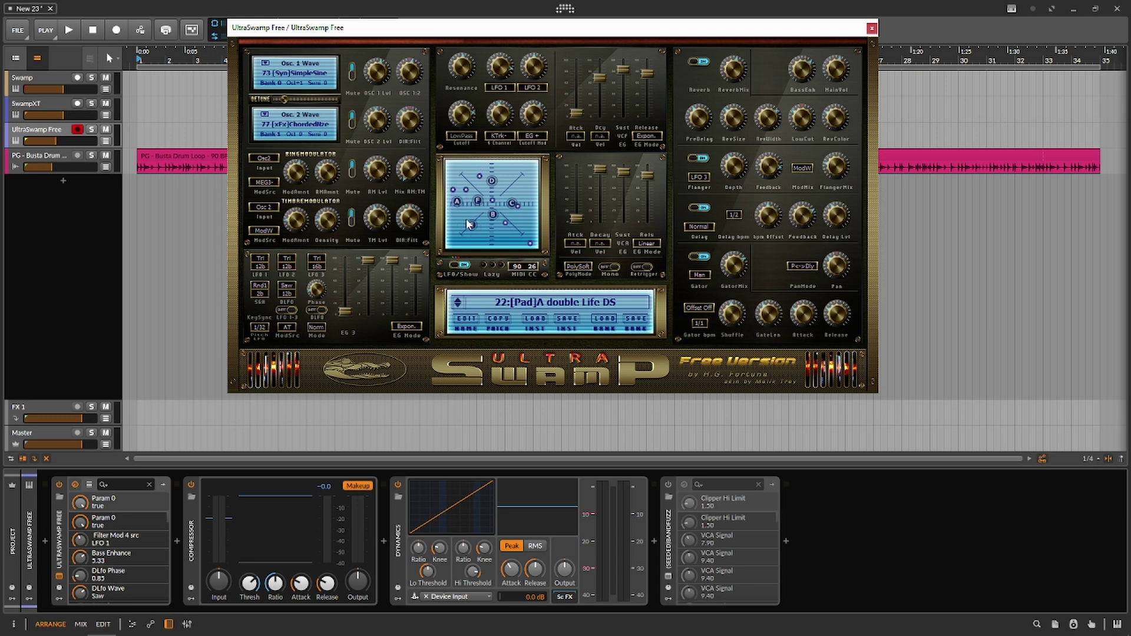
pyautogui.moveTo(468, 225); pyautogui.dragTo(465, 229)
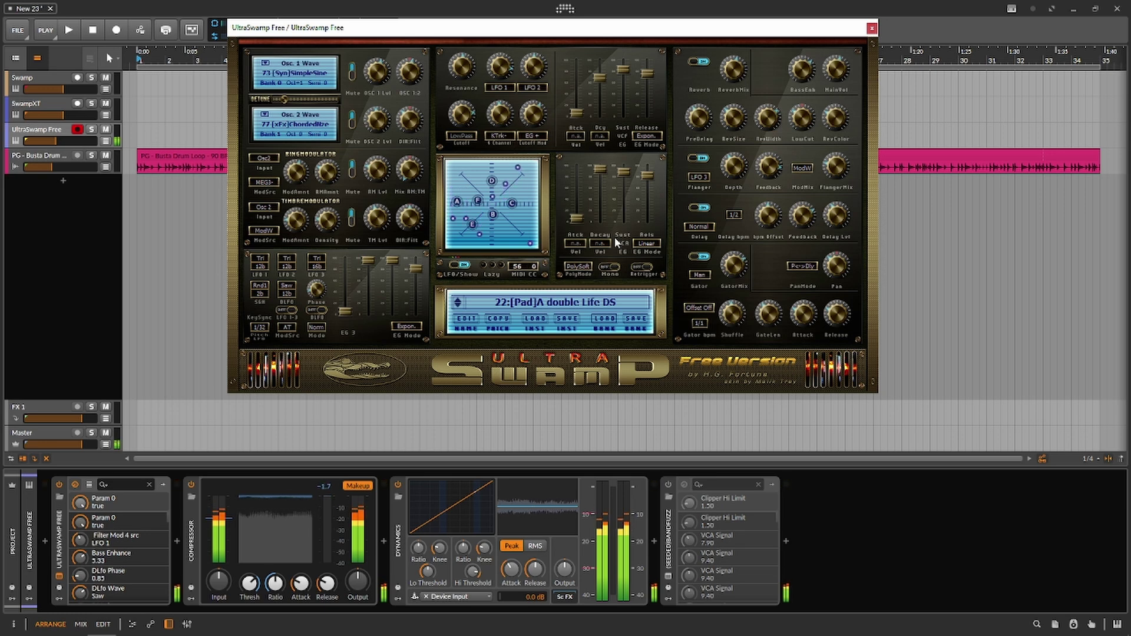
pyautogui.click(351, 71)
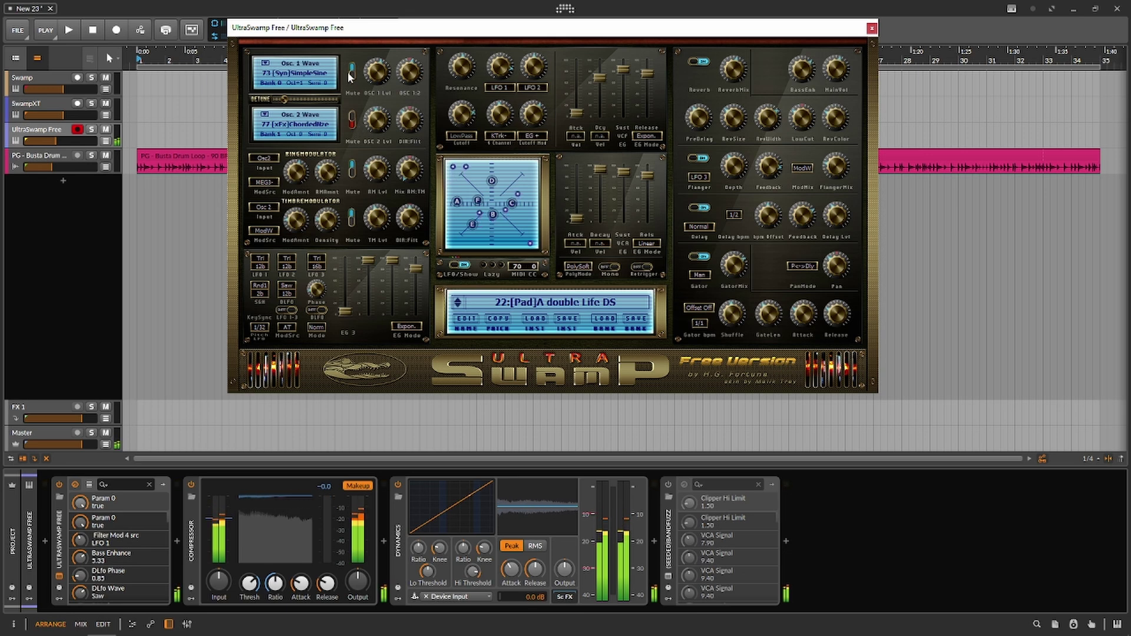
# Step: Load the UltraSwamp patch 127:[Pad]Mad Dolls DS to audition it and switch to 98:[Pad]Terra Hilander DS
pyautogui.click(466, 302)
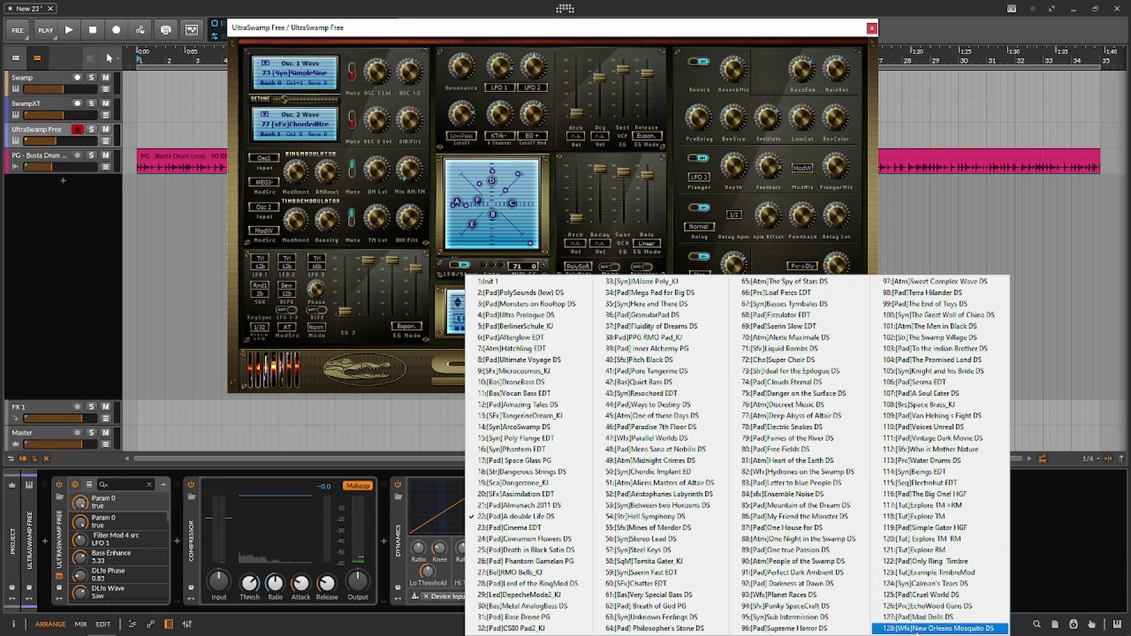
pyautogui.click(919, 617)
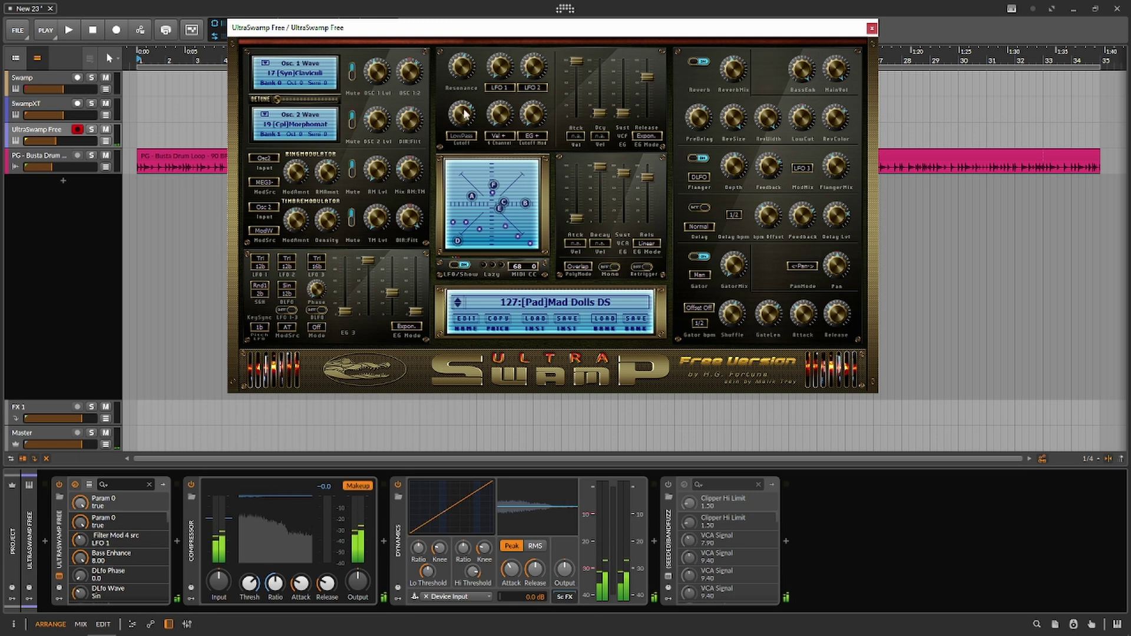
pyautogui.click(465, 302)
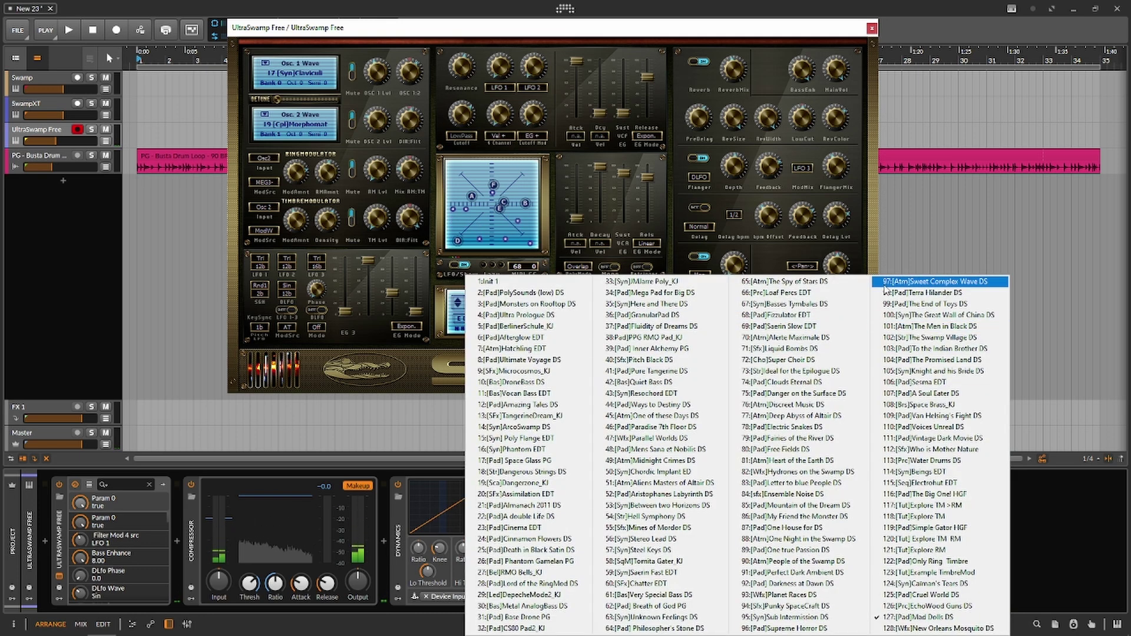
pyautogui.click(916, 294)
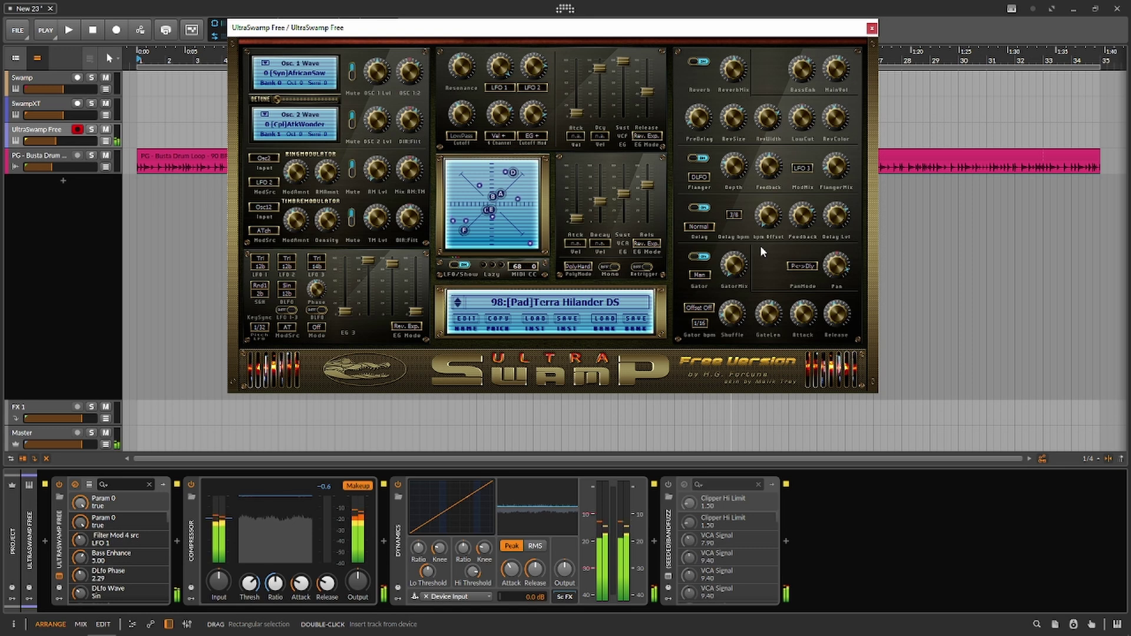
# Step: Open the SEEDED Exciter window during a short playback of the drum loop and place it beside the UltraSwamp Free window
pyautogui.press('space')
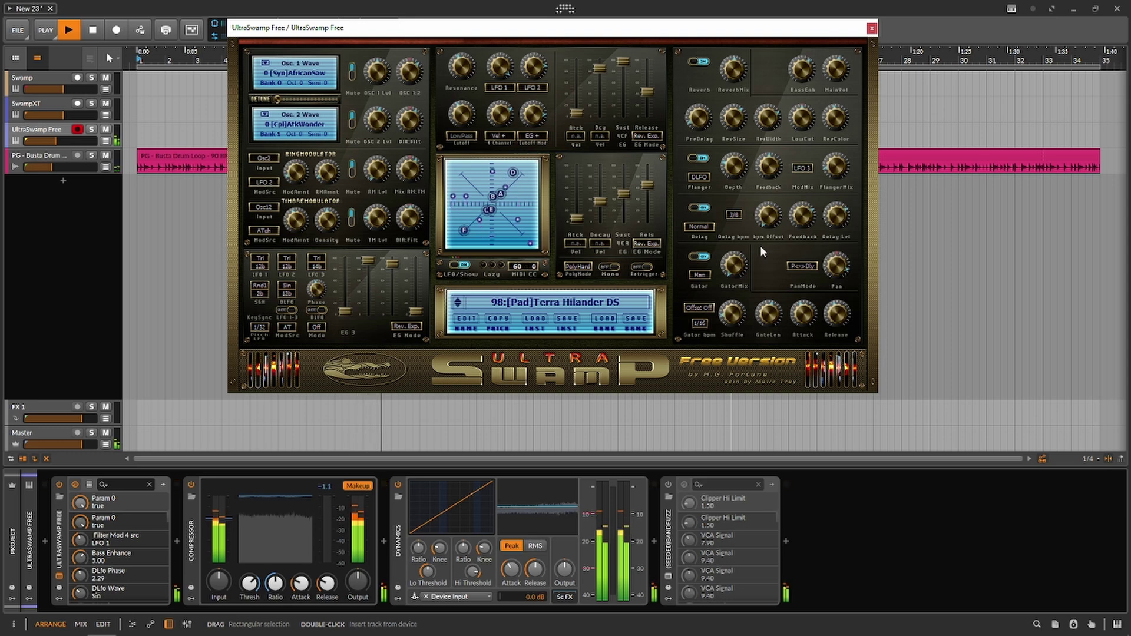
pyautogui.click(668, 578)
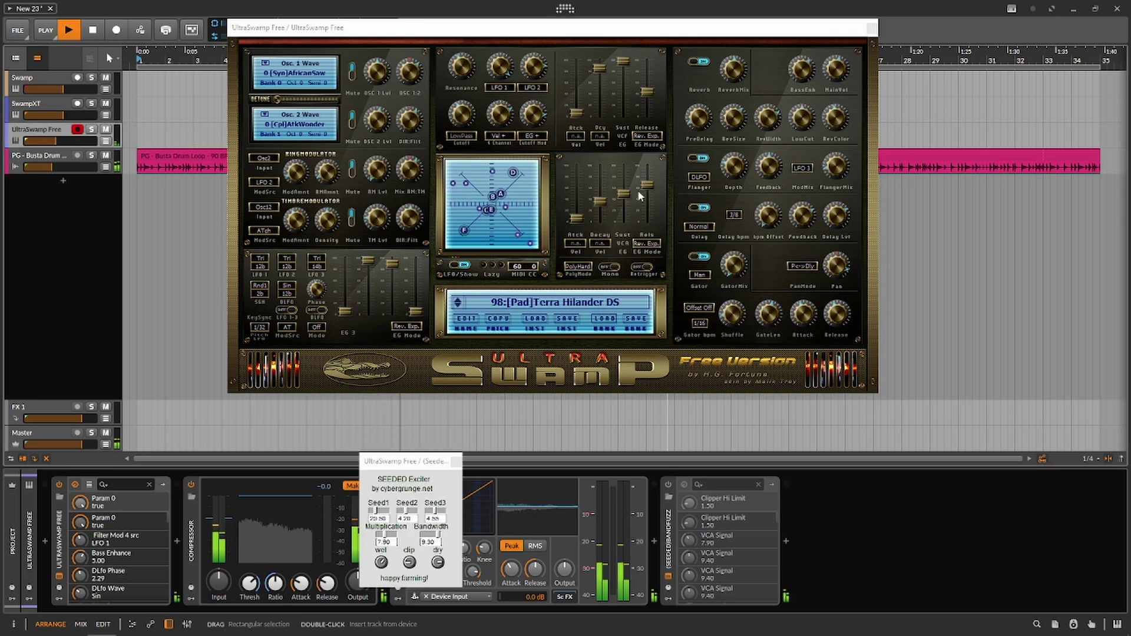
pyautogui.moveTo(899, 210); pyautogui.dragTo(932, 186)
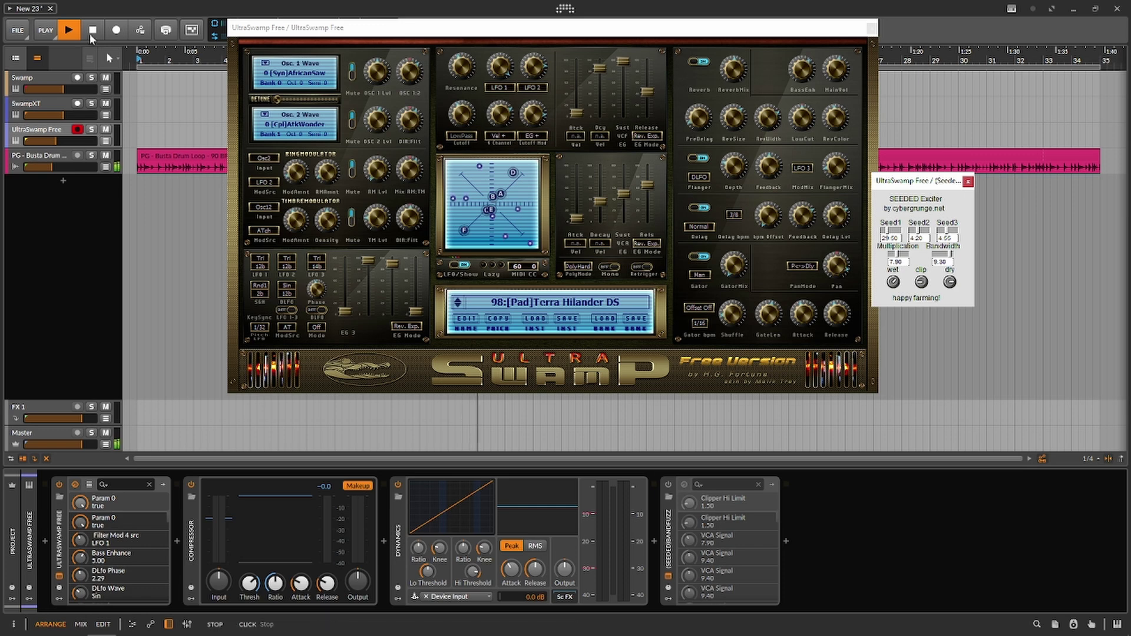
pyautogui.press('space')
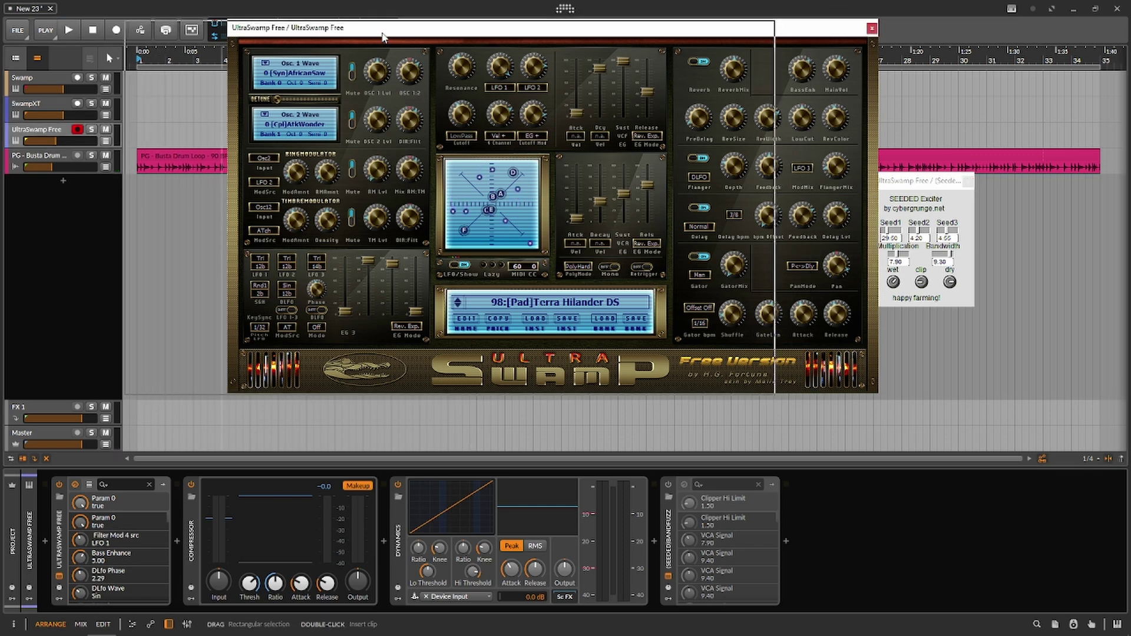
pyautogui.moveTo(379, 30); pyautogui.dragTo(275, 31)
pyautogui.moveTo(896, 180); pyautogui.dragTo(806, 188)
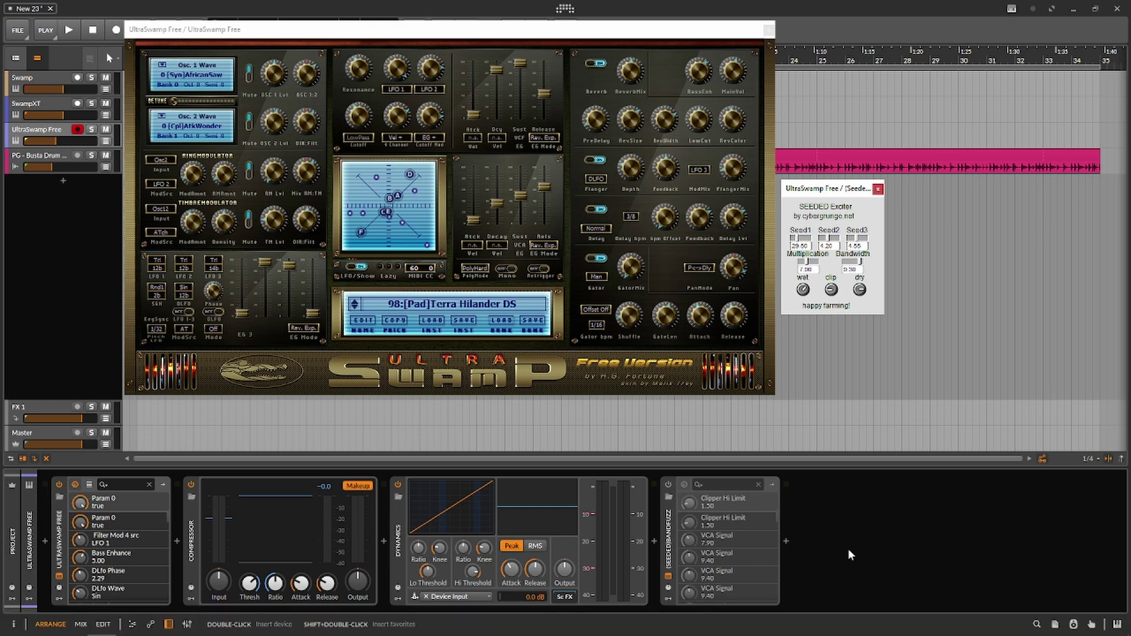
# Step: Toggle SeededBandFuzz on and off to compare the pad with and without it, leaving the effect on
pyautogui.click(669, 485)
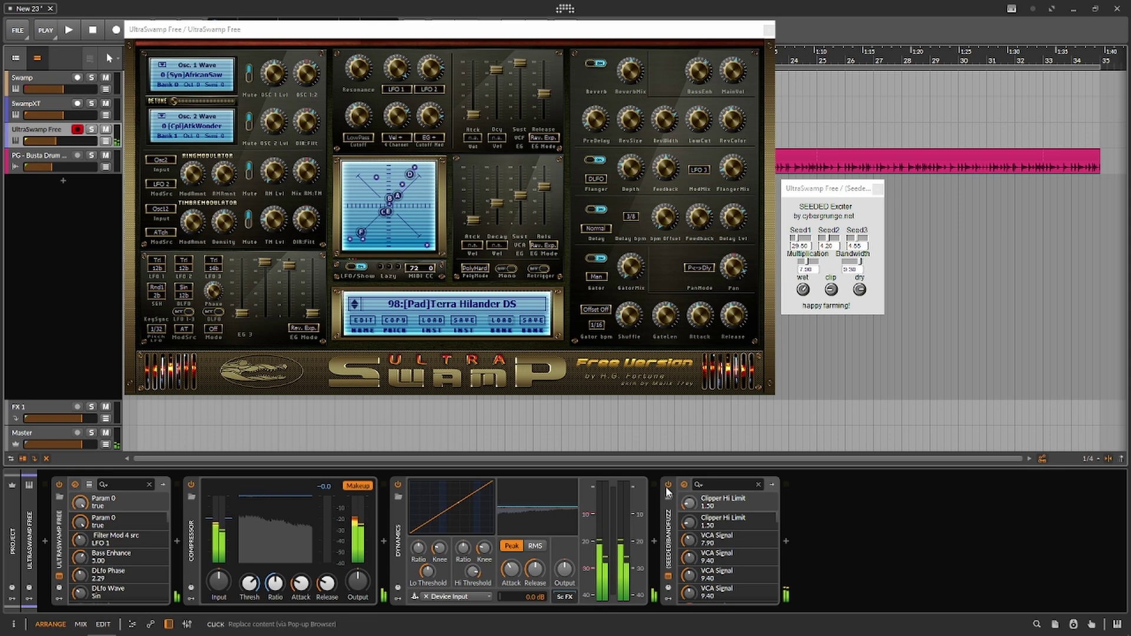
pyautogui.click(667, 485)
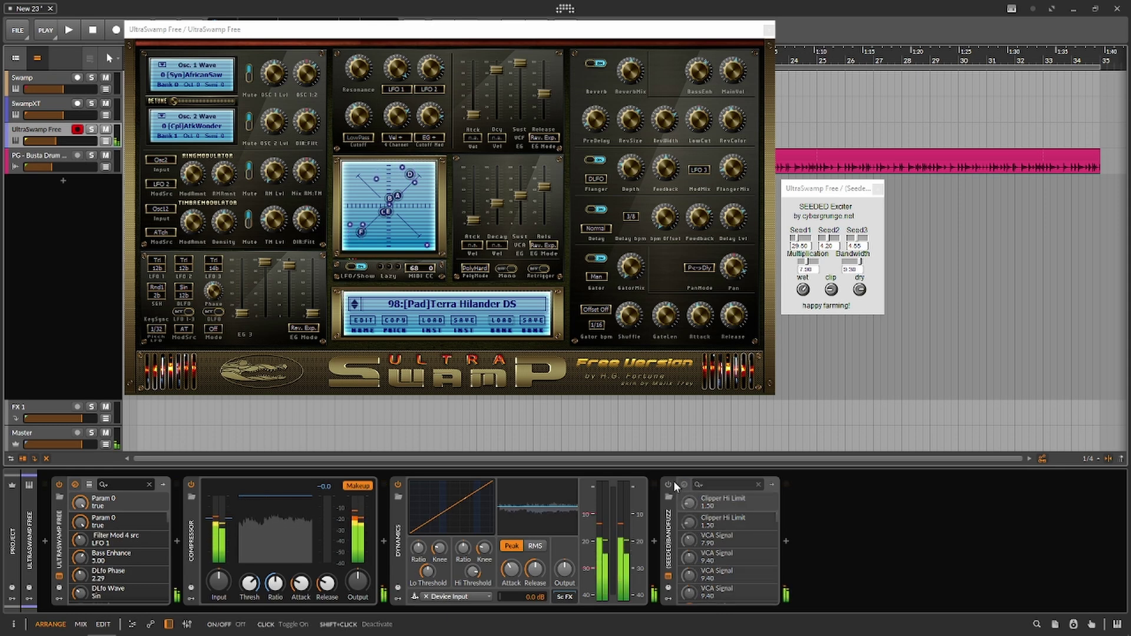
pyautogui.click(668, 485)
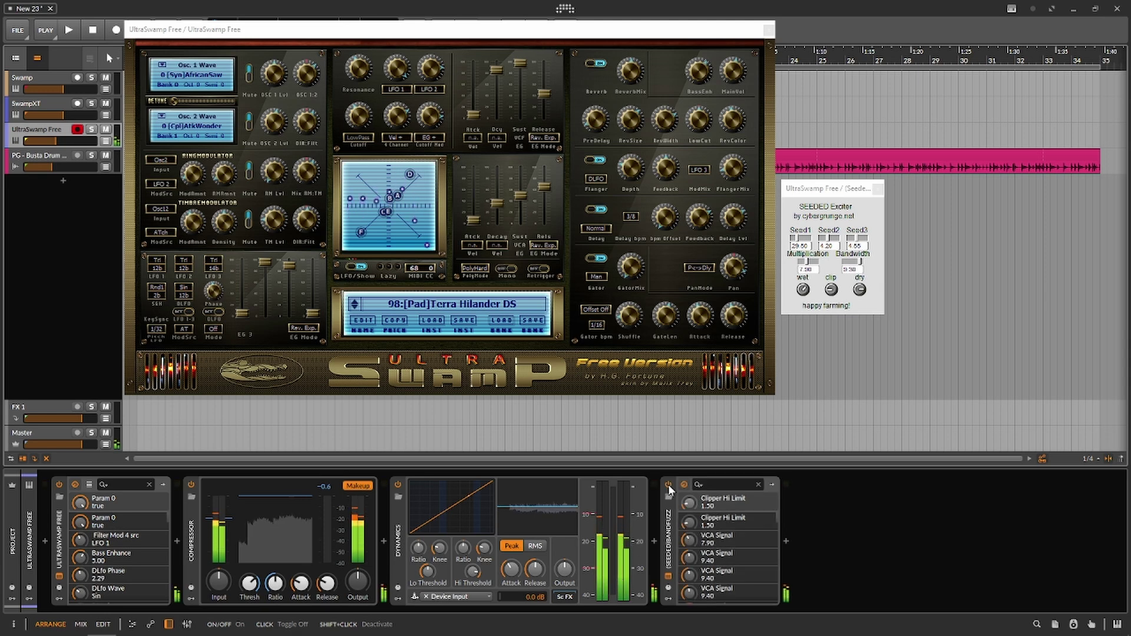
# Step: Raise the exciter's clip limit to 5.20, adjust Seed1, set Seed2 to 4.75 and bypass the effect
pyautogui.moveTo(832, 294); pyautogui.dragTo(836, 245)
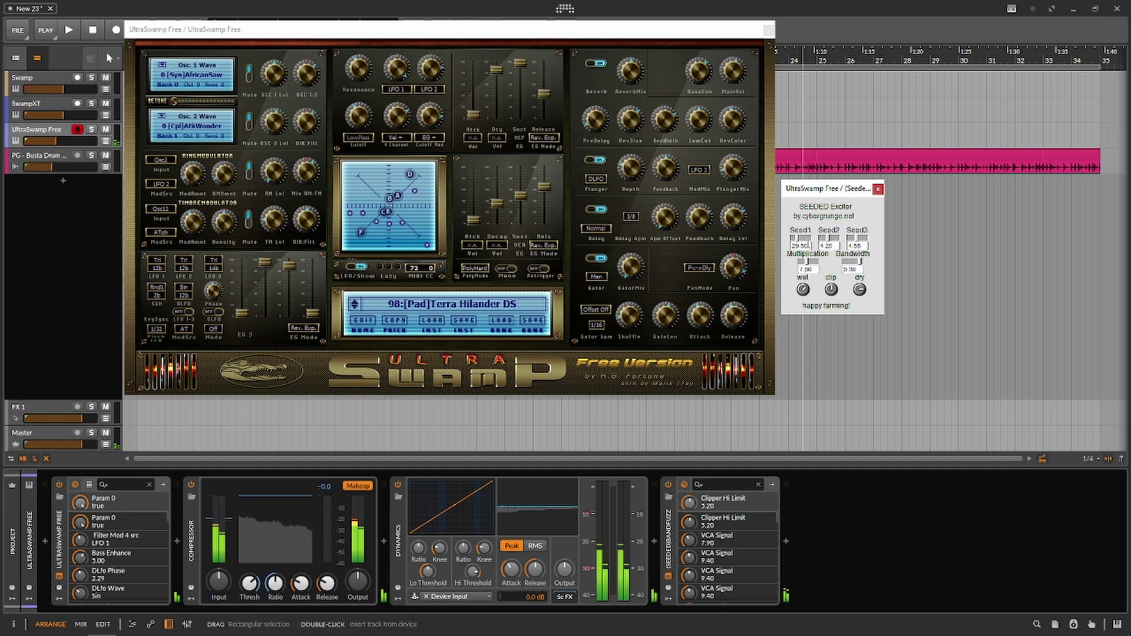
pyautogui.moveTo(800, 239); pyautogui.dragTo(835, 244)
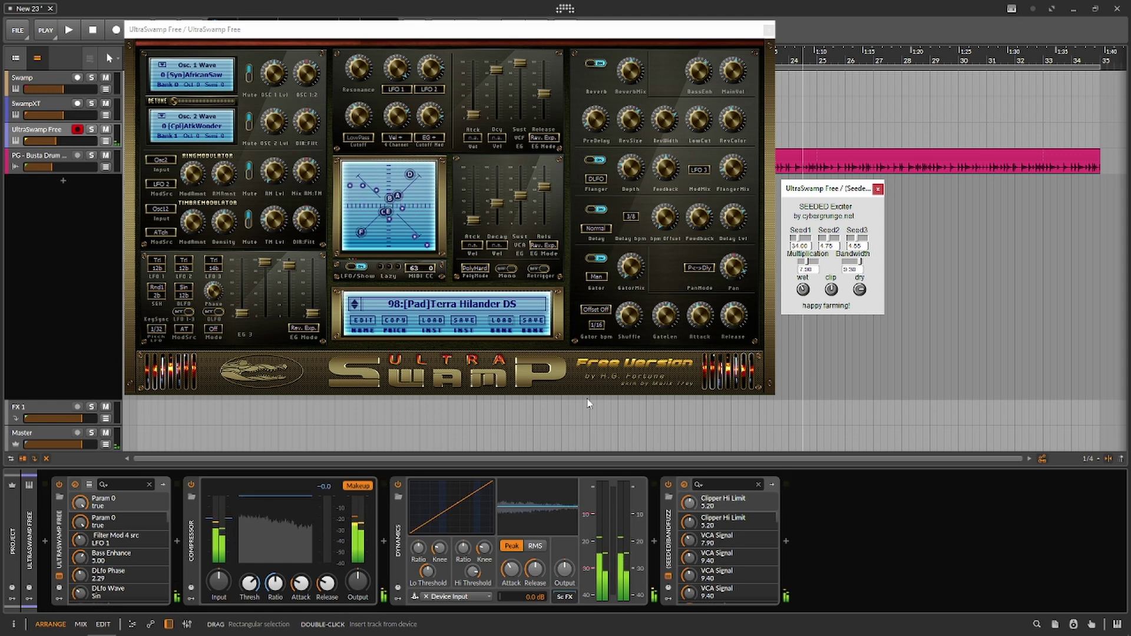
pyautogui.click(661, 486)
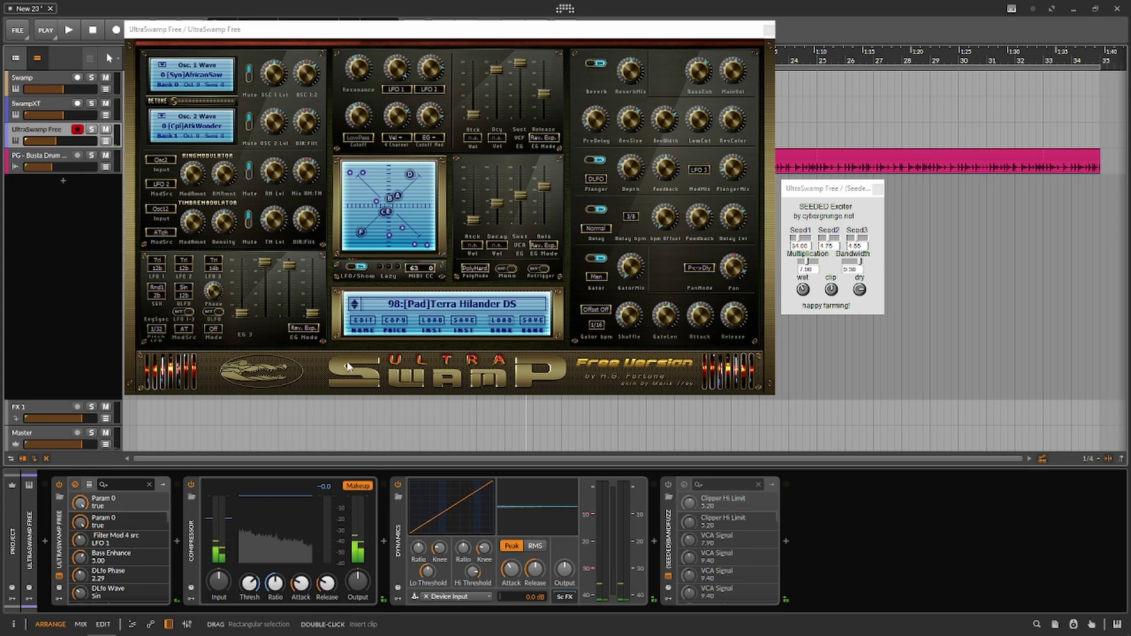
# Step: Load the UltraSwamp patch 37:[Pad]Fluidity of Dreams DS
pyautogui.click(361, 306)
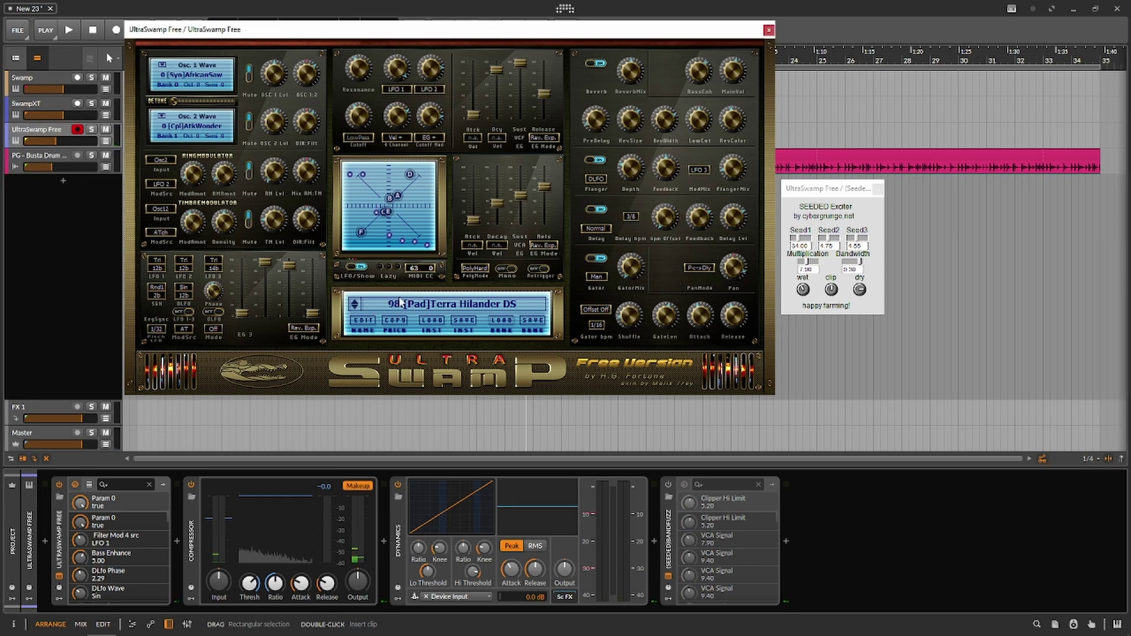
pyautogui.click(362, 312)
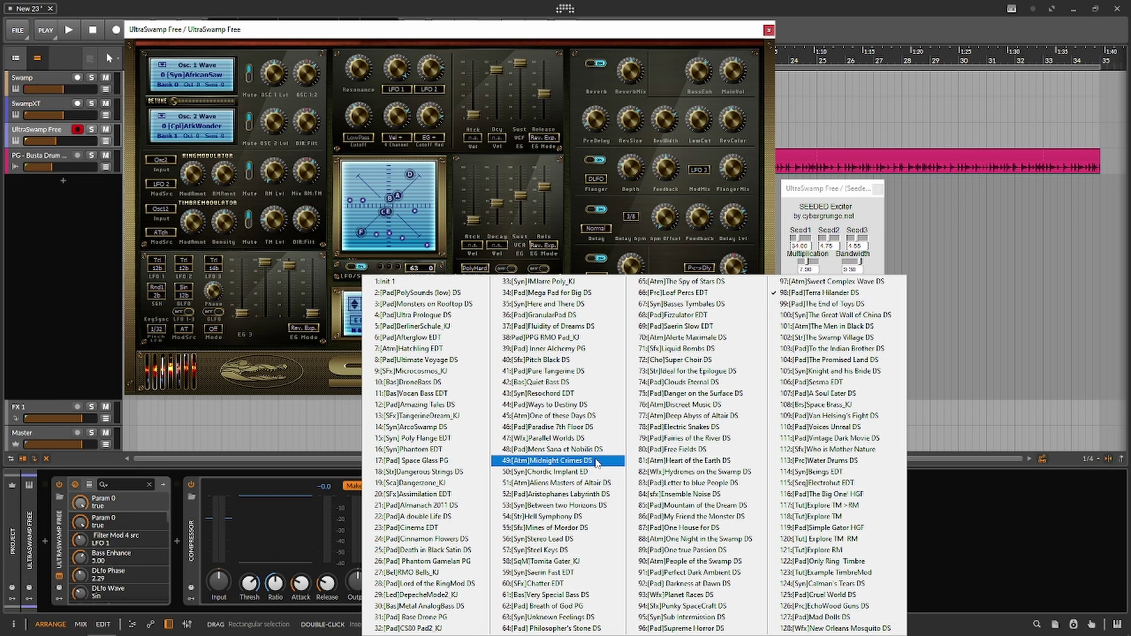
pyautogui.click(536, 326)
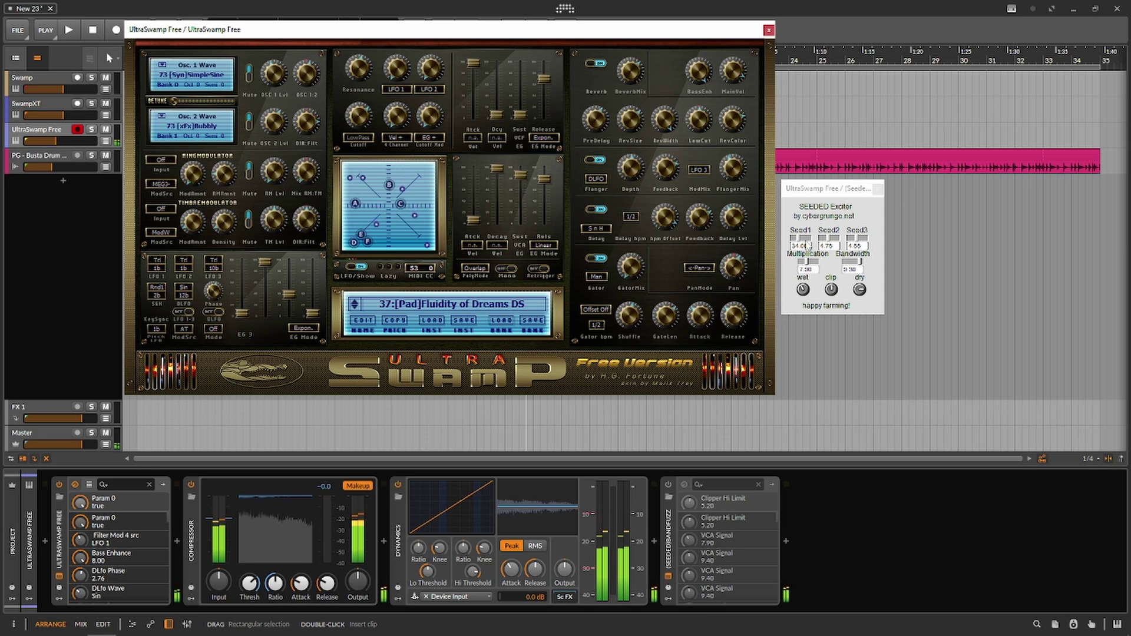
# Step: Turn SeededBandFuzz back on and raise the exciter's Seed1 to 39.50
pyautogui.click(667, 486)
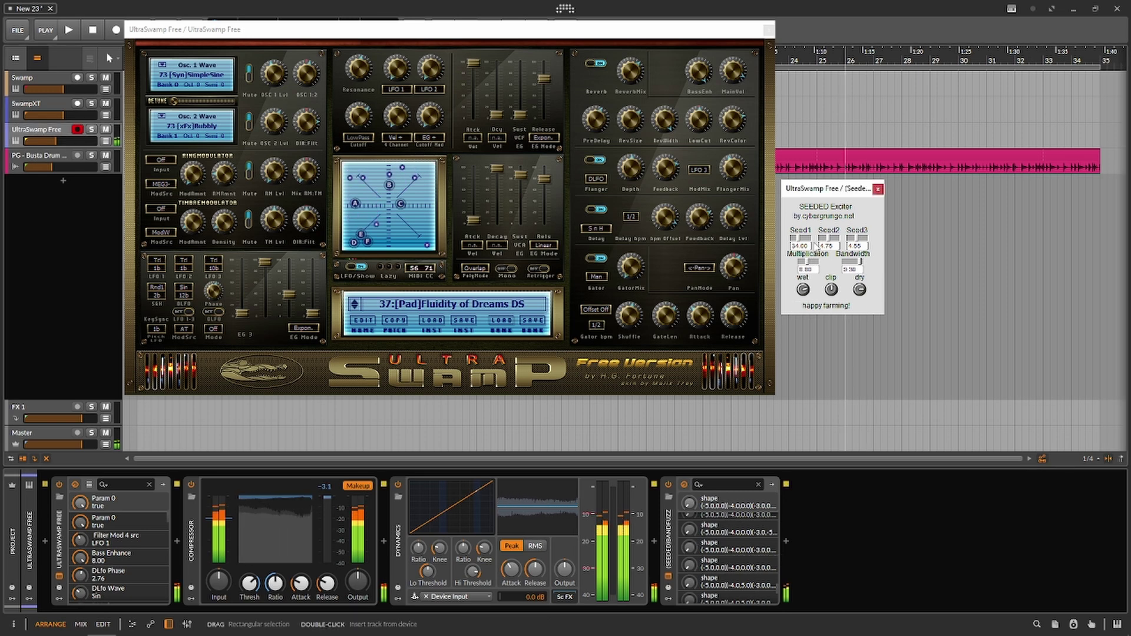
pyautogui.click(816, 242)
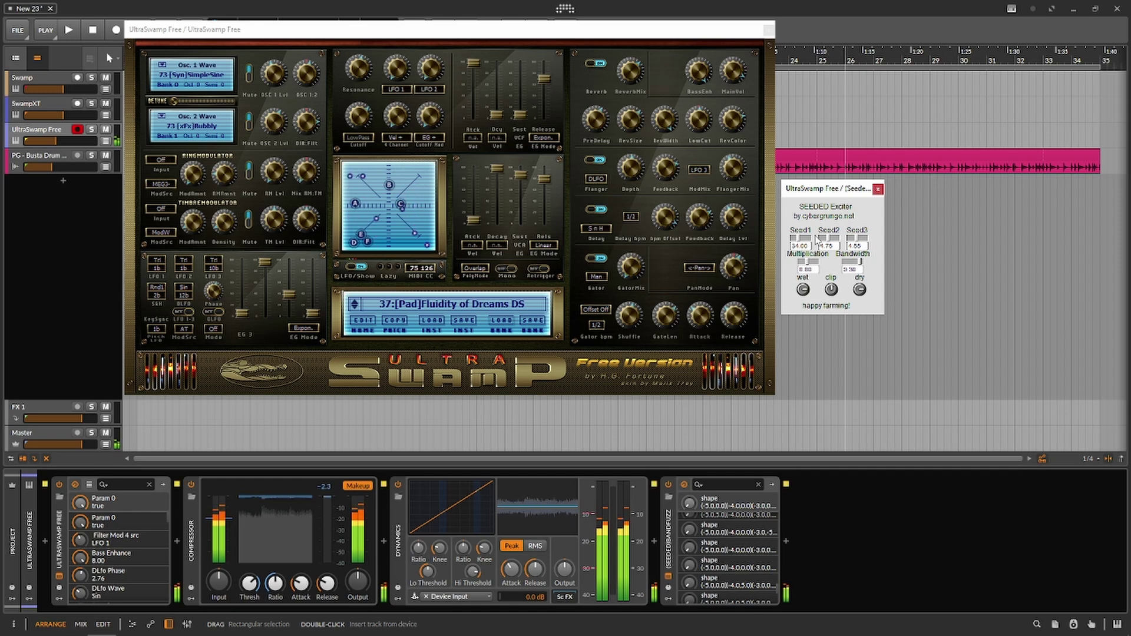
pyautogui.moveTo(816, 239); pyautogui.dragTo(811, 242)
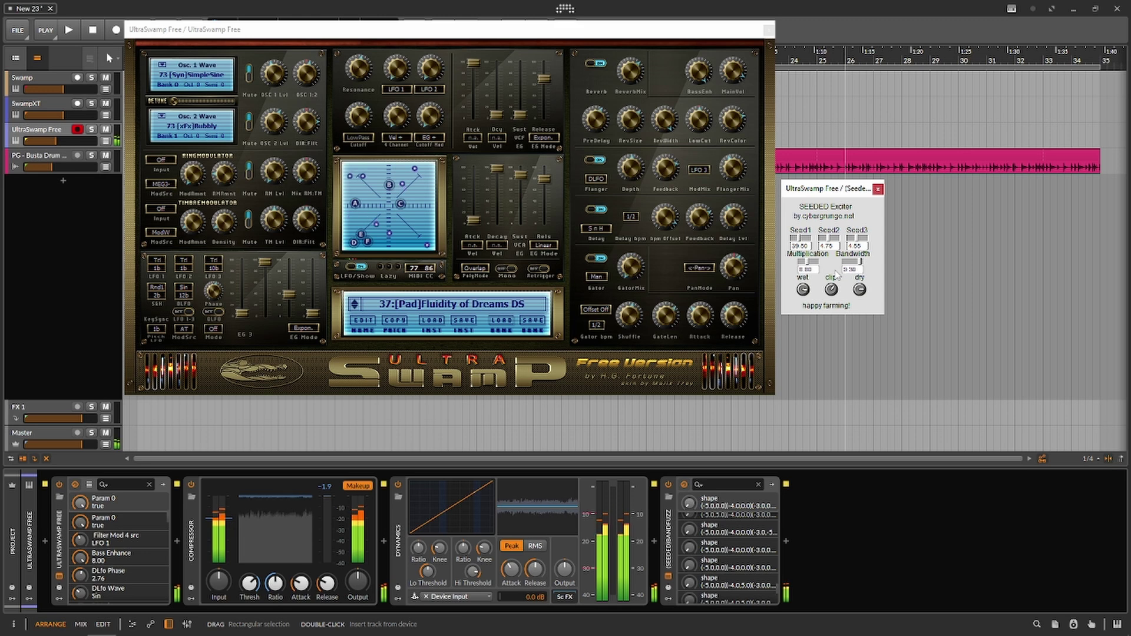
# Step: Play the pad over the drum loop, stop, and set the exciter's Seed2 and Seed3 to 6.15, Multiplication to 11.60 and Bandwidth to 7.35
pyautogui.press('space')
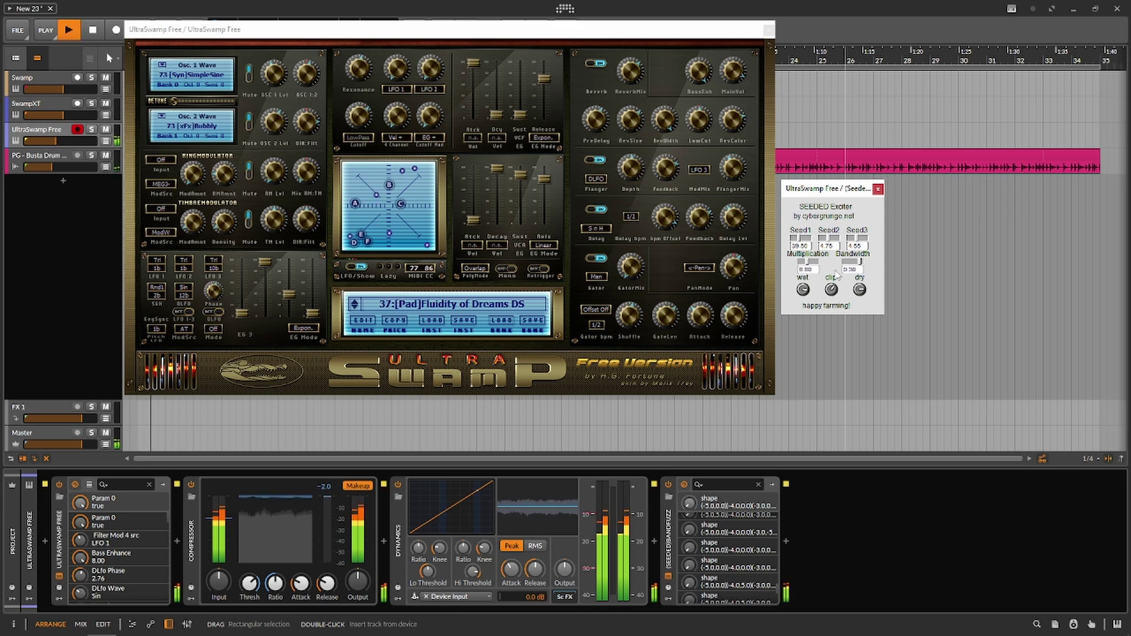
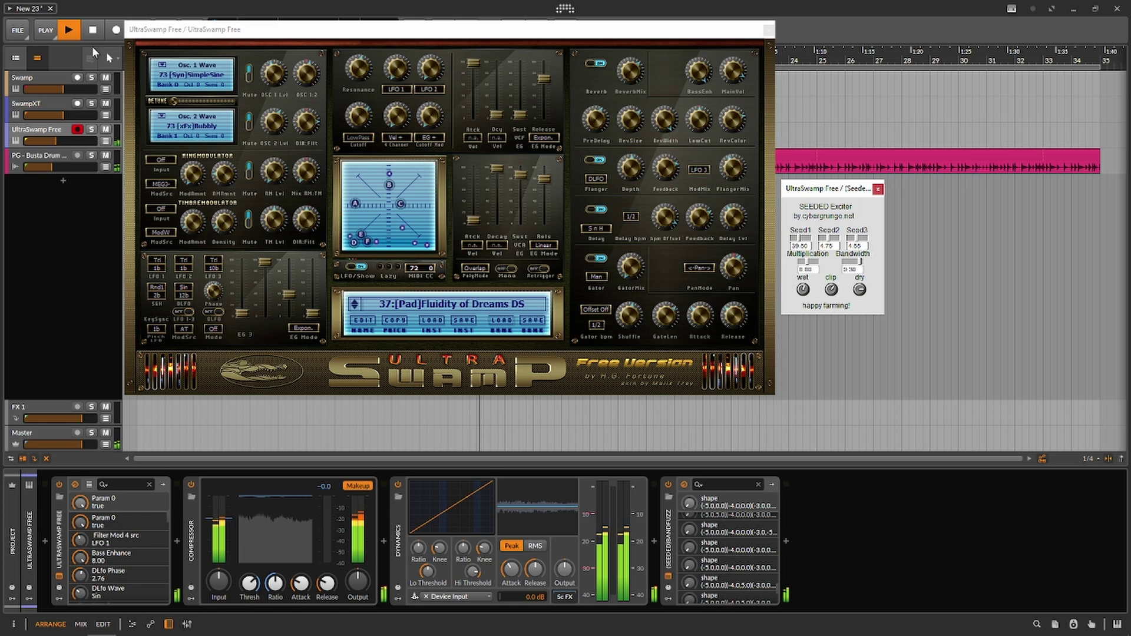
pyautogui.press('space')
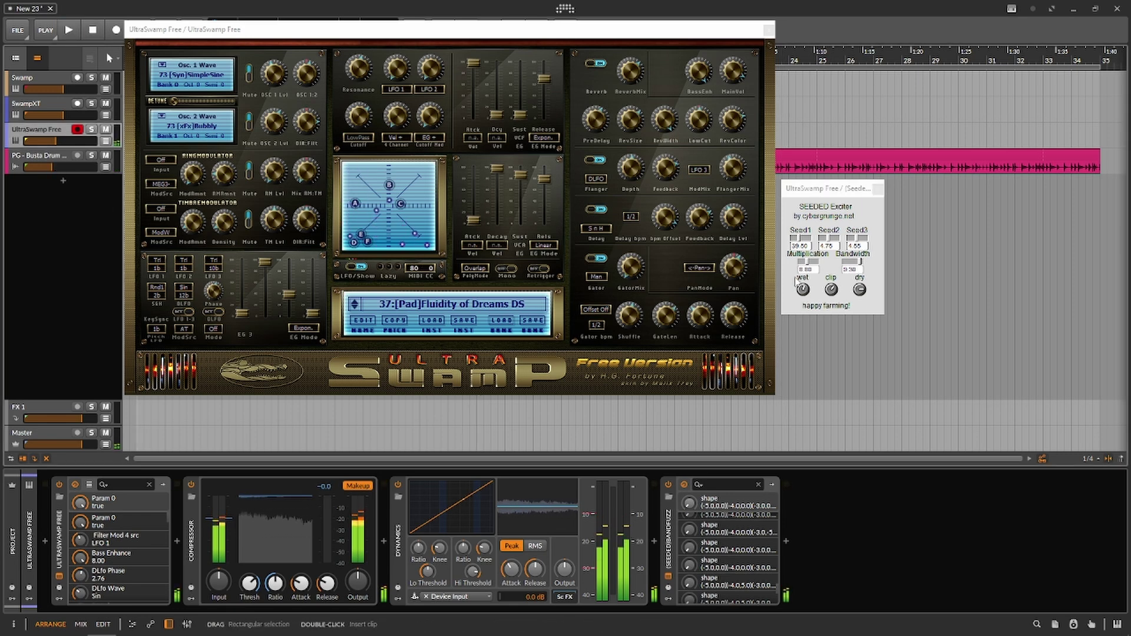
pyautogui.moveTo(832, 245); pyautogui.dragTo(843, 275)
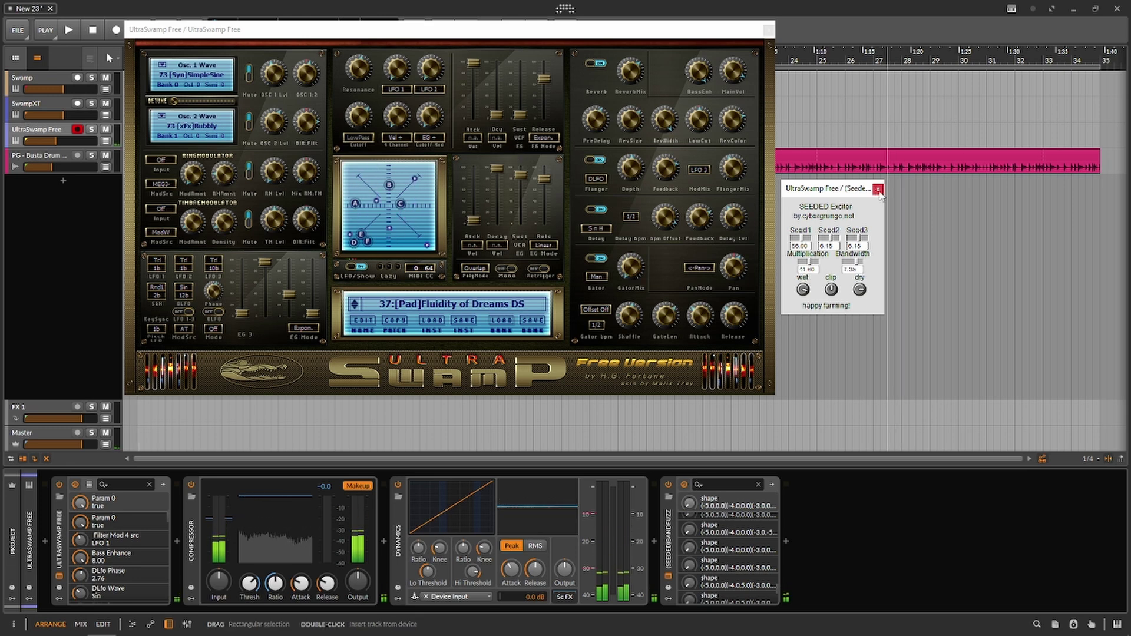
# Step: Load the UltraSwamp patch 8:[Pad]Ultimate Voyage DS
pyautogui.click(484, 305)
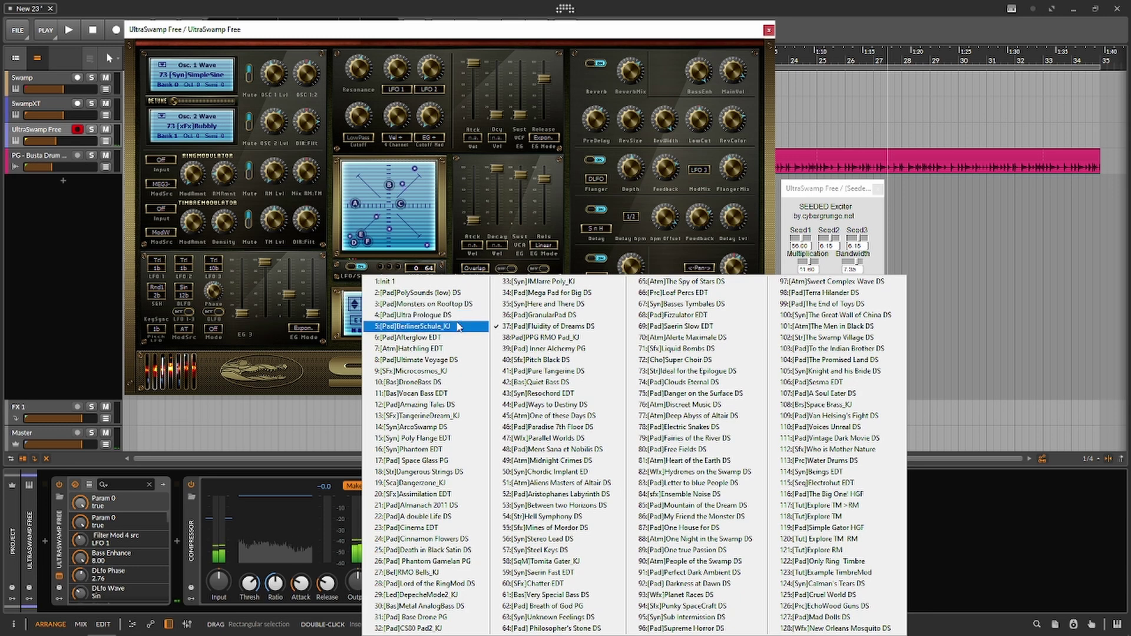
pyautogui.click(459, 360)
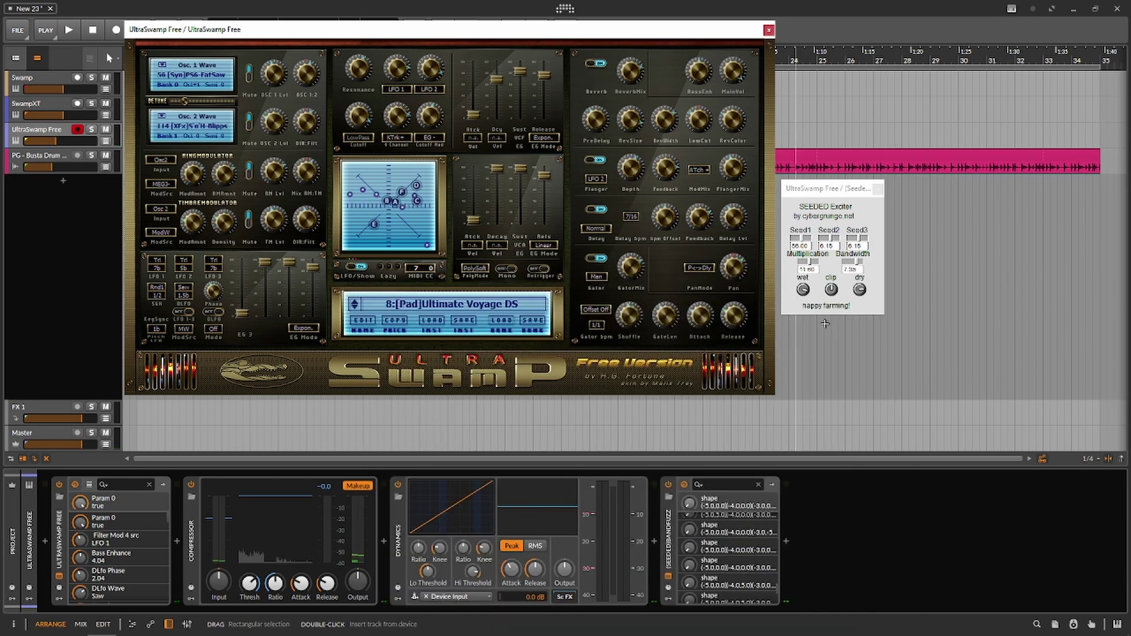
# Step: Set the exciter's Bandwidth to 8.40, adjust the dry level and Seed1, and set Seed2 to 4.35 and Seed3 to 4.40
pyautogui.click(809, 292)
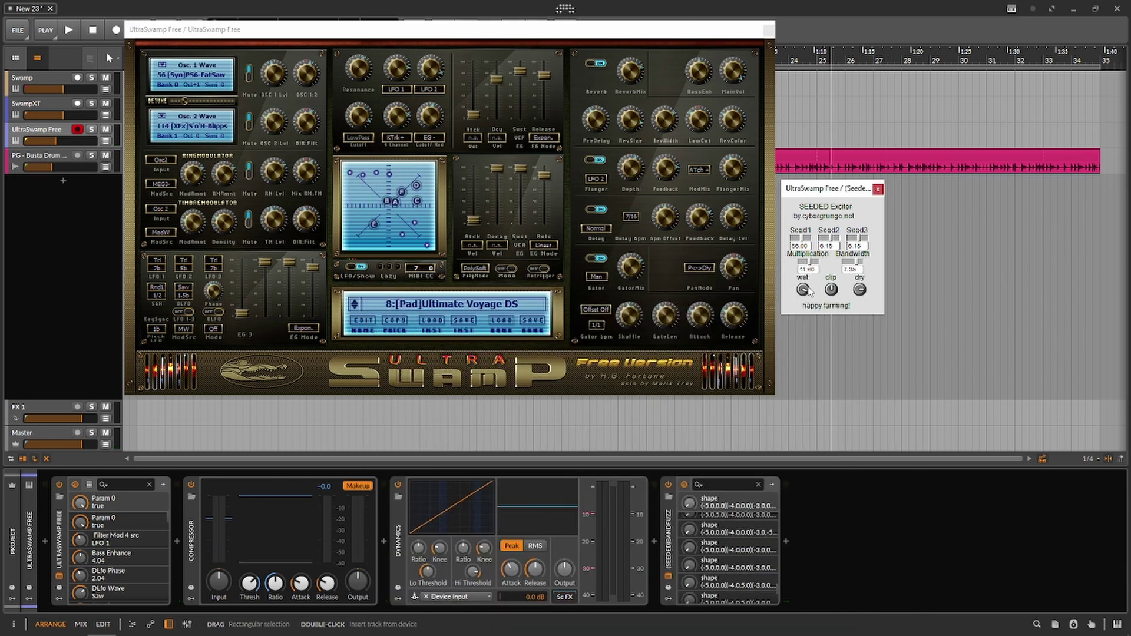
pyautogui.moveTo(858, 299); pyautogui.dragTo(866, 282)
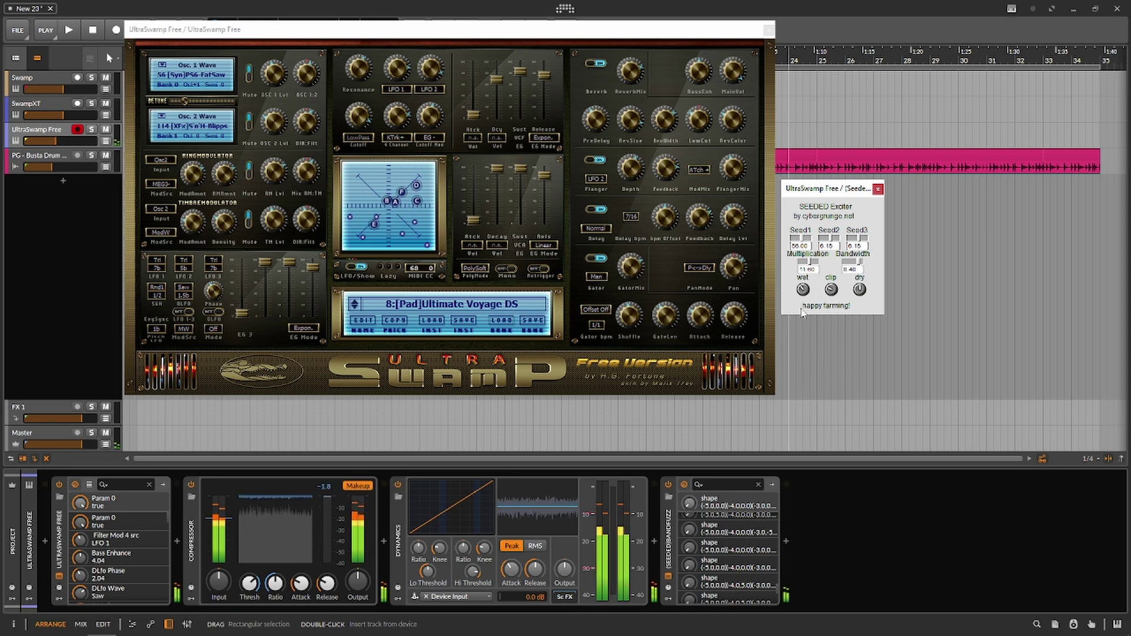
pyautogui.click(804, 241)
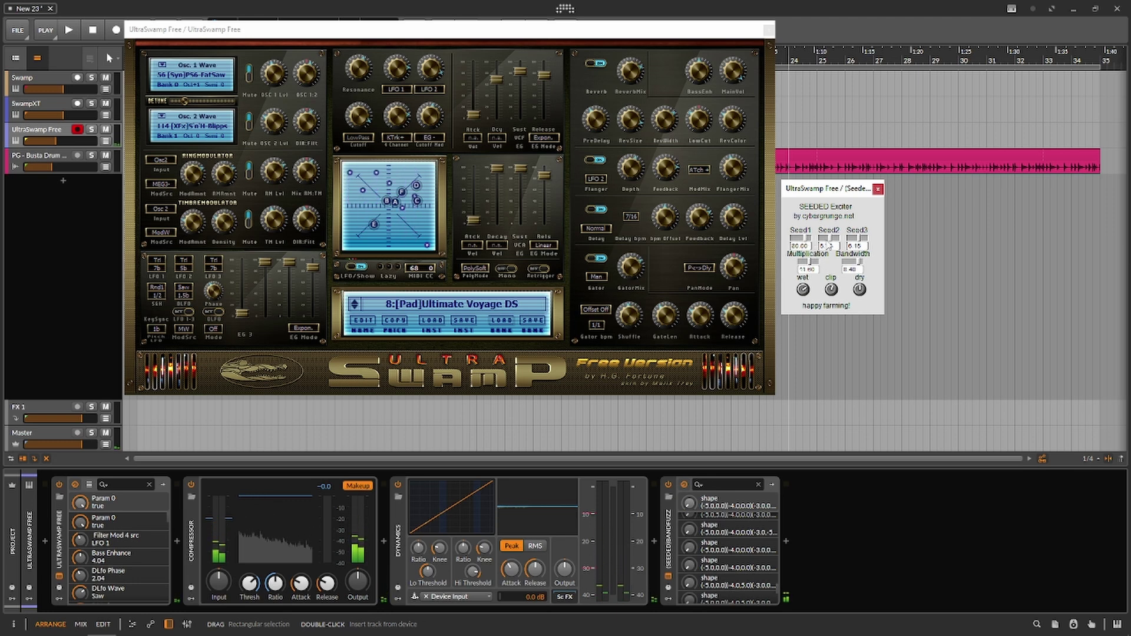
pyautogui.click(829, 246)
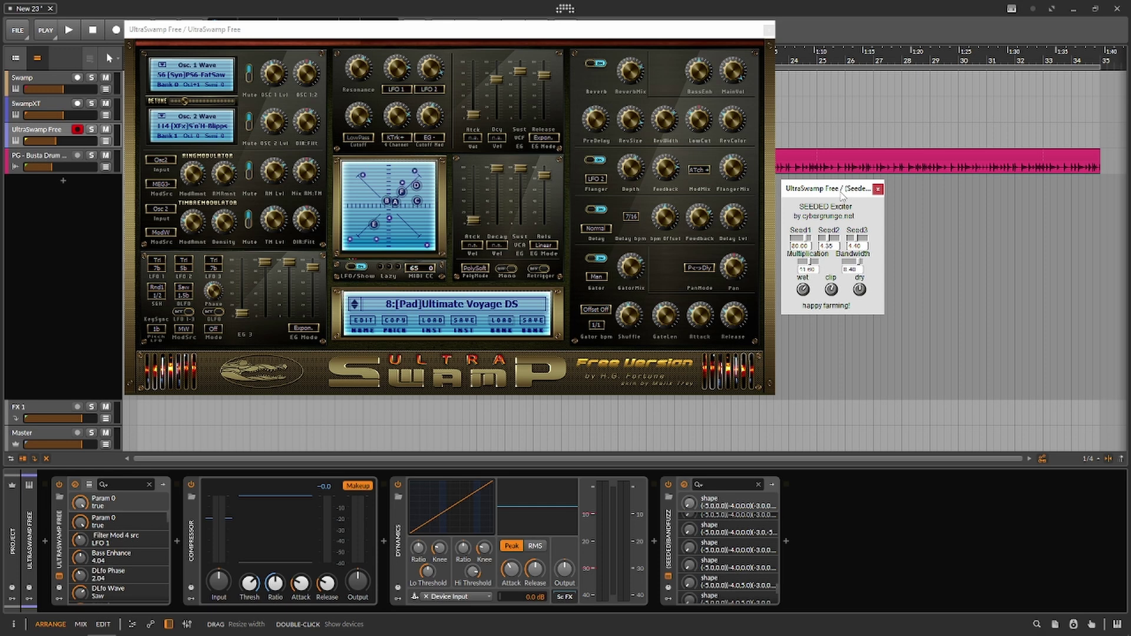
# Step: Adjust a shape parameter of SeededBandFuzz and set its first two VCA Signal parameters to 11.1 and 5.90
pyautogui.scroll(-3, 742, 534)
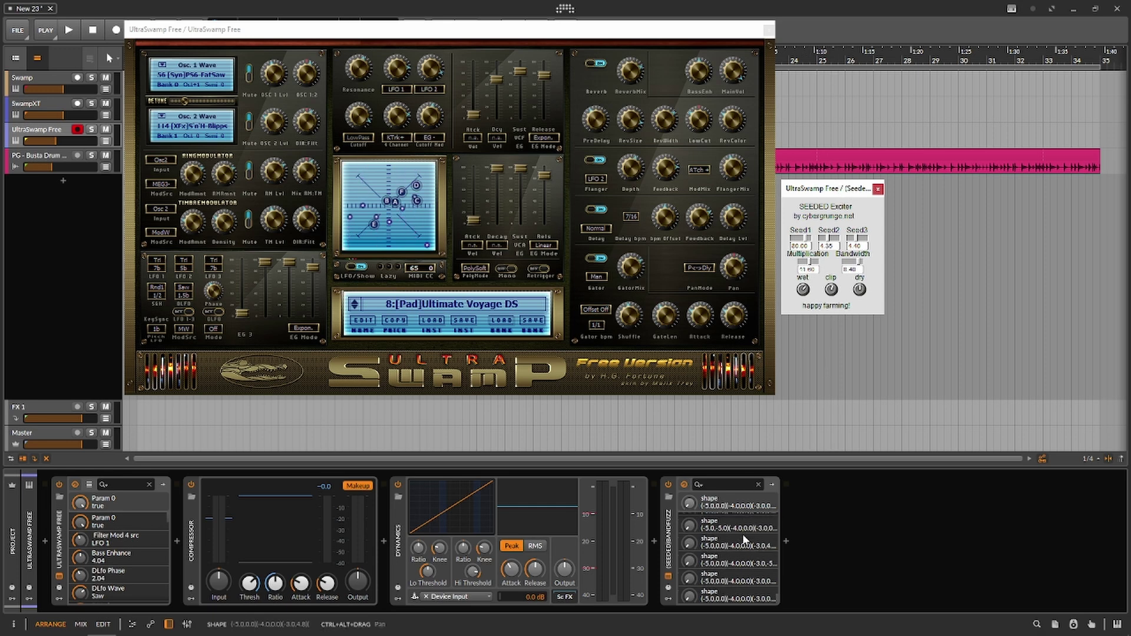
pyautogui.scroll(-3, 742, 533)
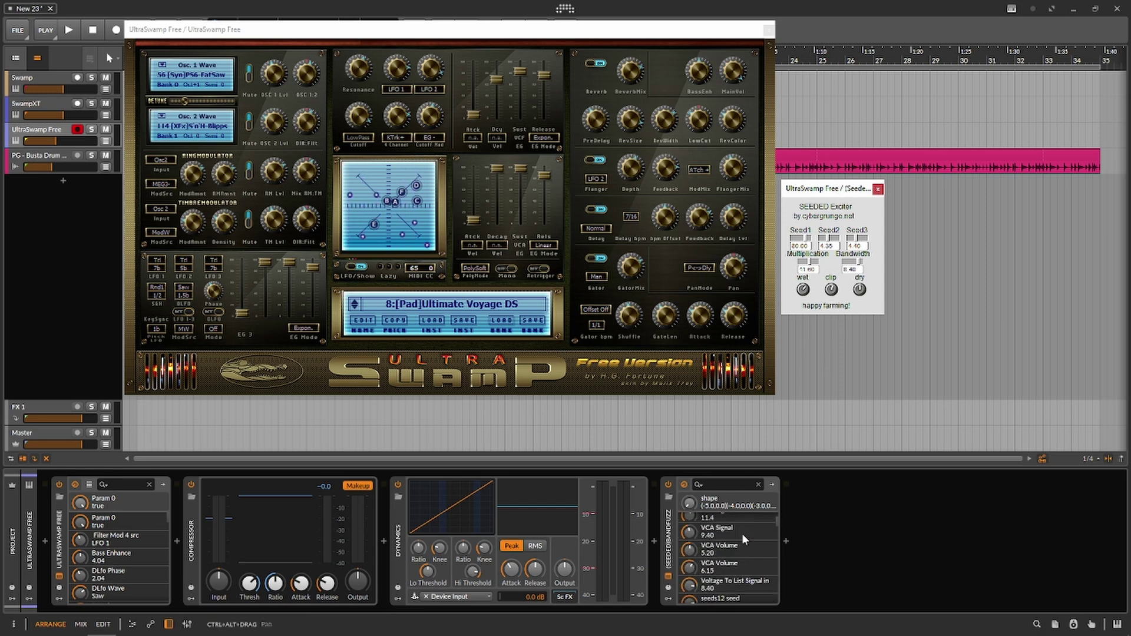
pyautogui.moveTo(689, 554); pyautogui.dragTo(689, 553)
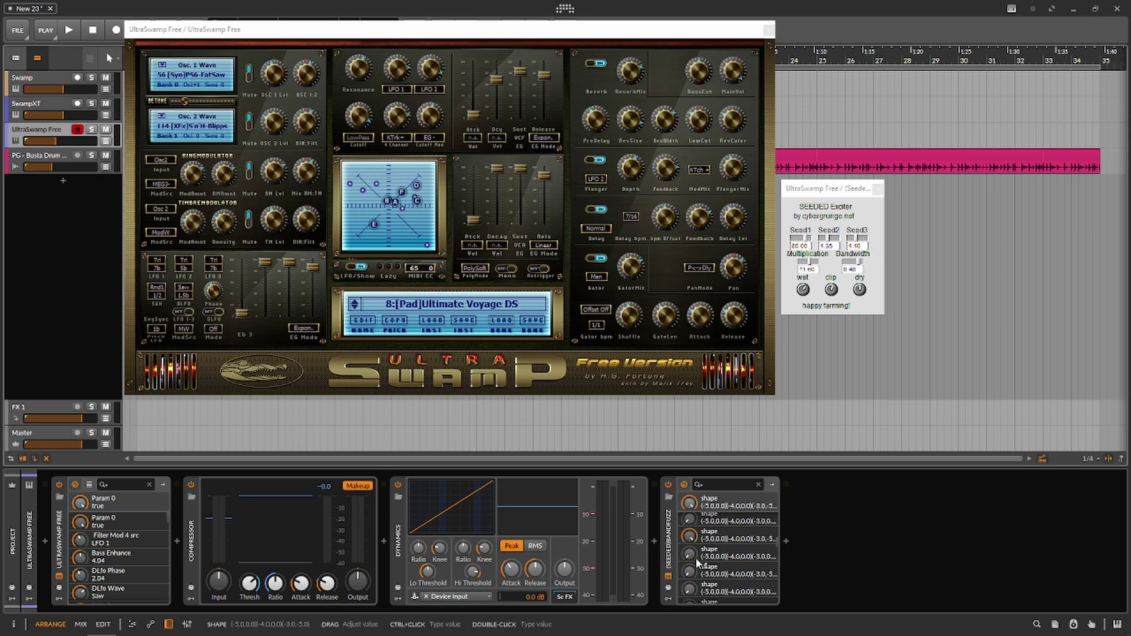
pyautogui.scroll(-3, 691, 536)
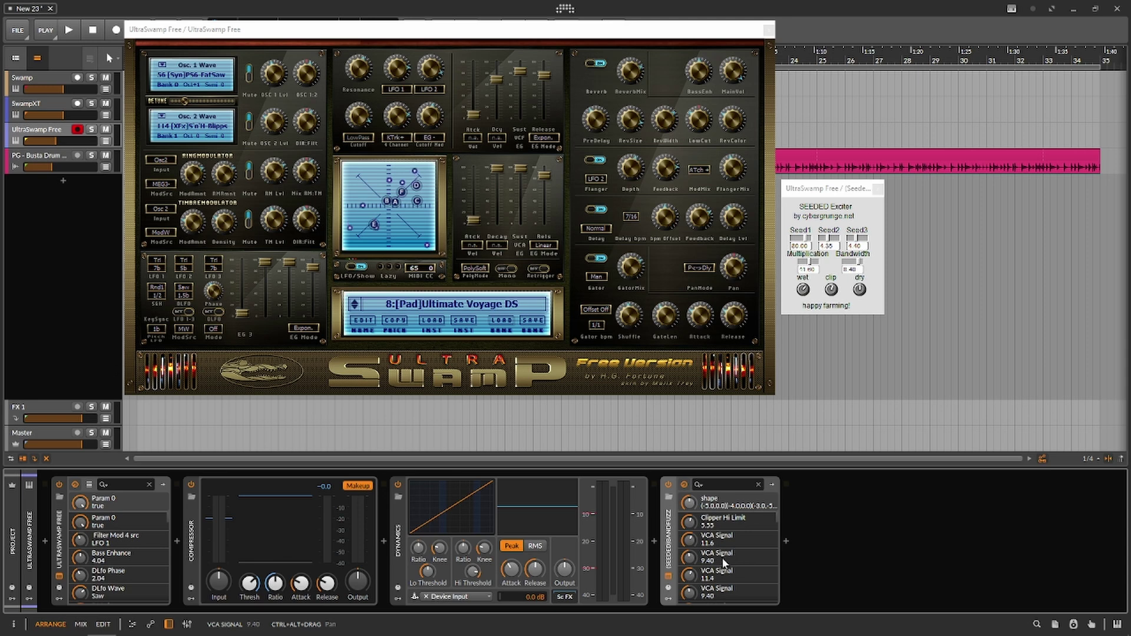
pyautogui.moveTo(722, 561)
pyautogui.mouseDown()
pyautogui.moveTo(722, 582)
pyautogui.moveTo(709, 551)
pyautogui.mouseUp()
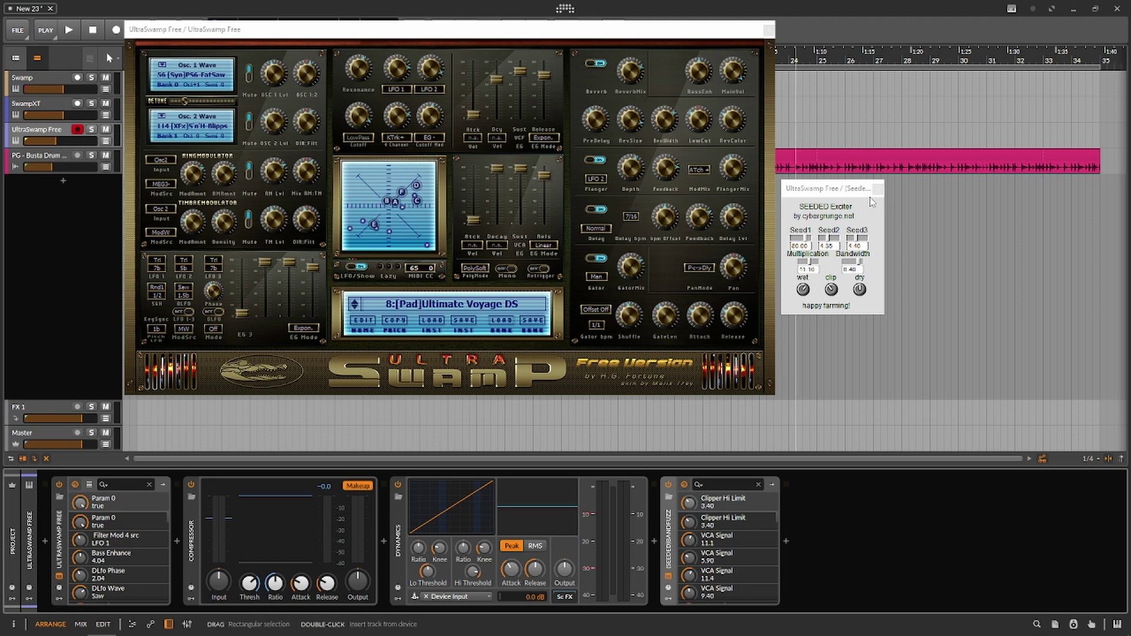
# Step: Move the SEEDED Exciter window farther from the synth window and lower its clip limit to 0.75
pyautogui.moveTo(872, 194); pyautogui.dragTo(895, 177)
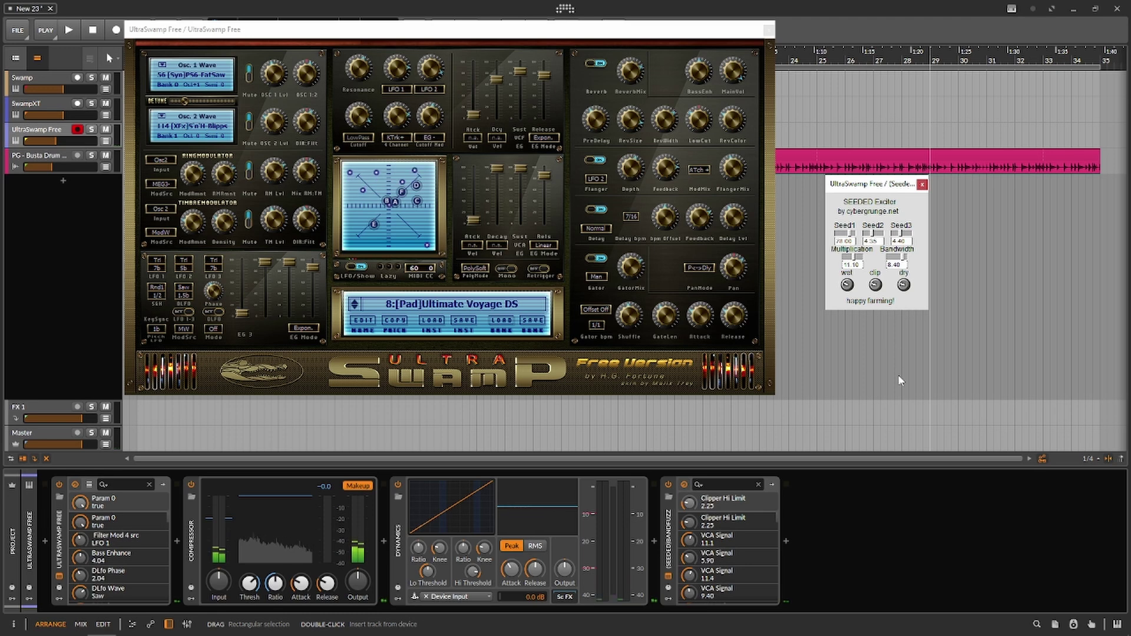
pyautogui.click(899, 340)
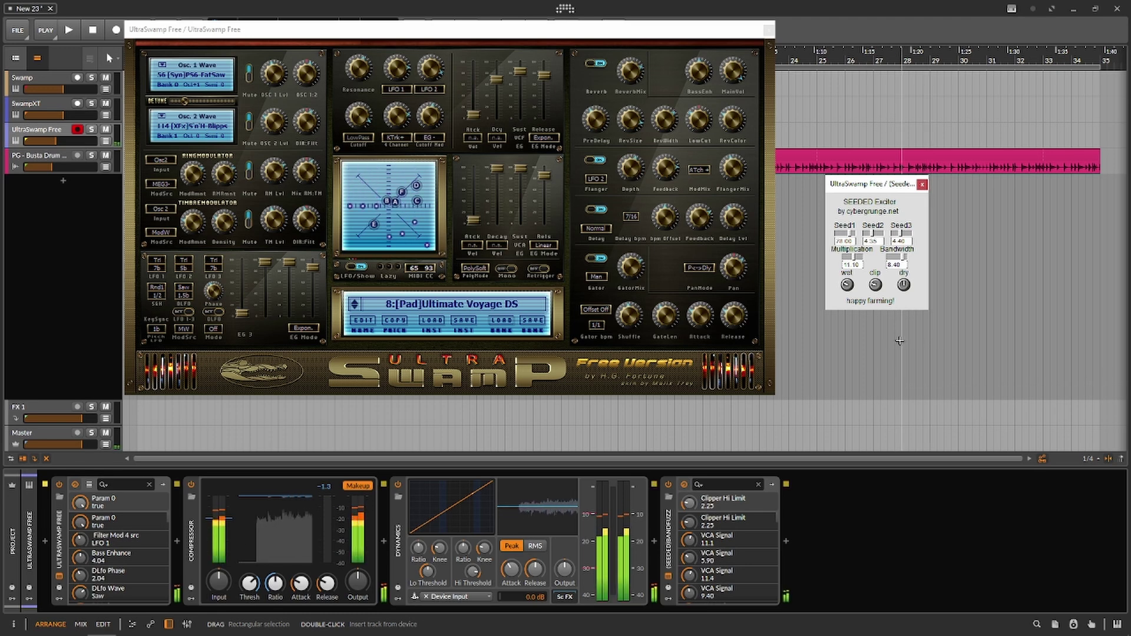
pyautogui.click(873, 316)
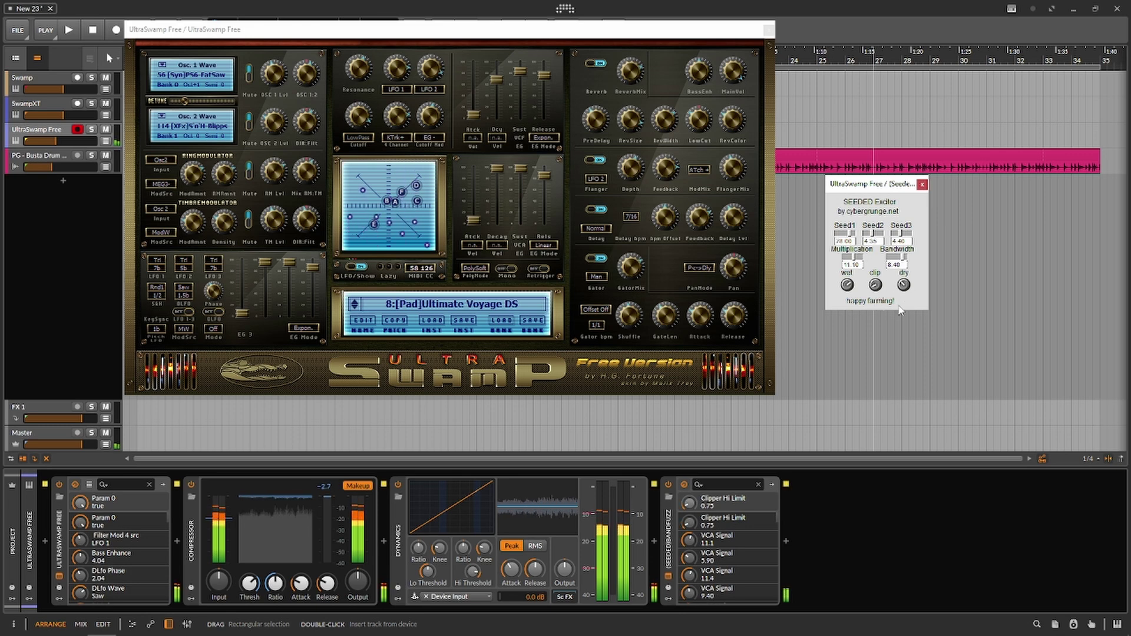
pyautogui.click(899, 316)
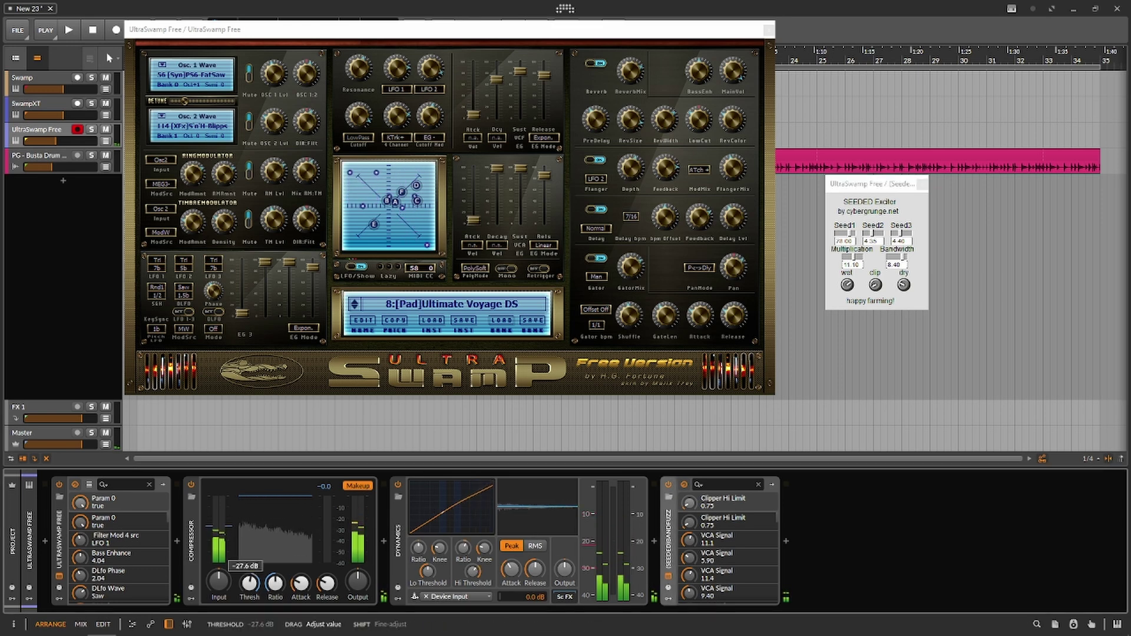
# Step: Compare the pad with the Compressor bypassed, turn the Compressor back on and lower its threshold to -38.2 dB
pyautogui.click(192, 484)
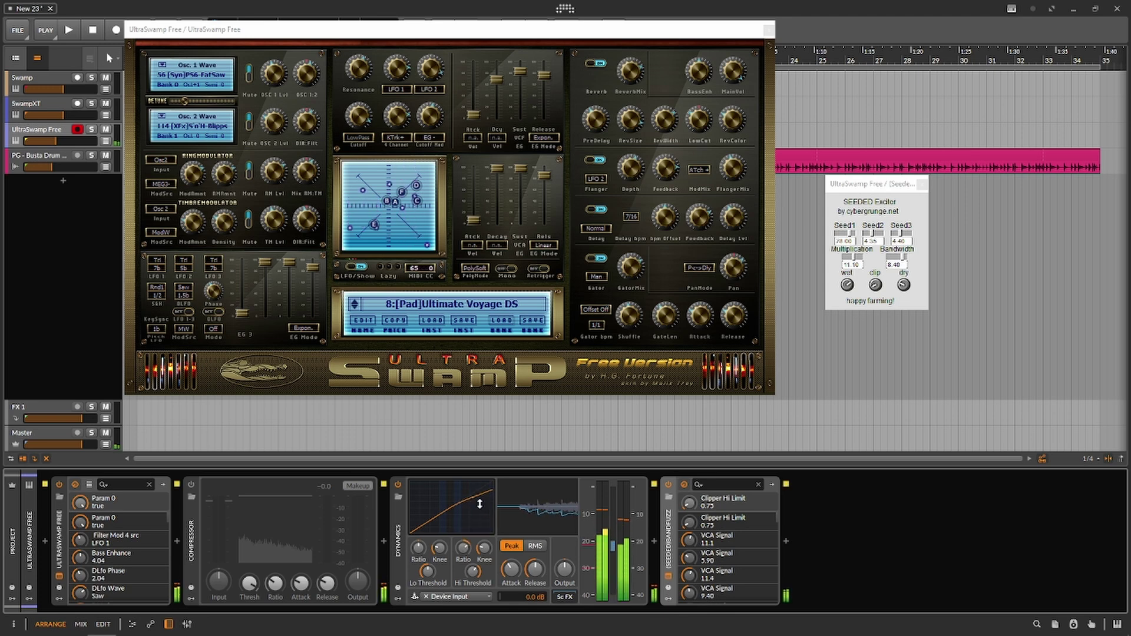
pyautogui.click(190, 484)
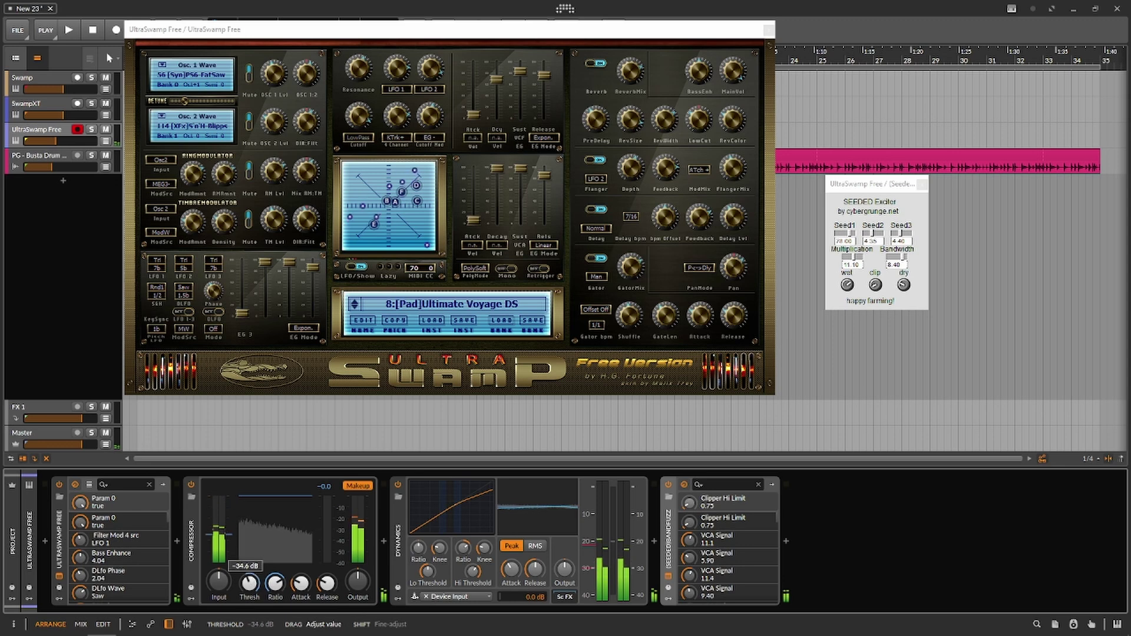
pyautogui.moveTo(300, 582)
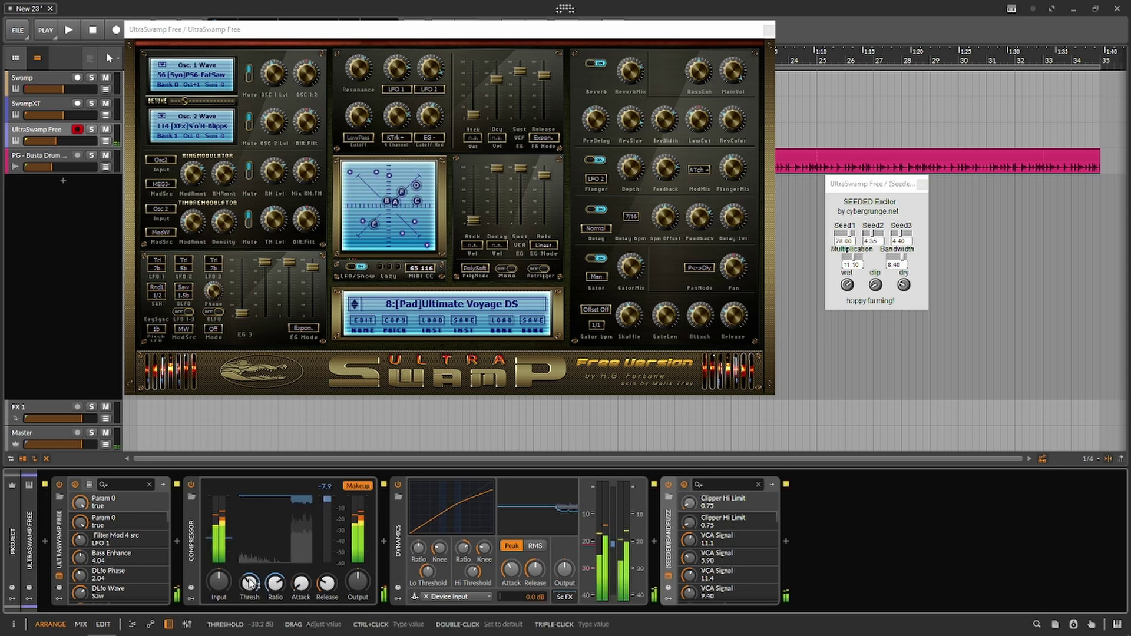
# Step: Briefly mute the UltraSwamp Free track and bypass SeededBandFuzz
pyautogui.click(105, 129)
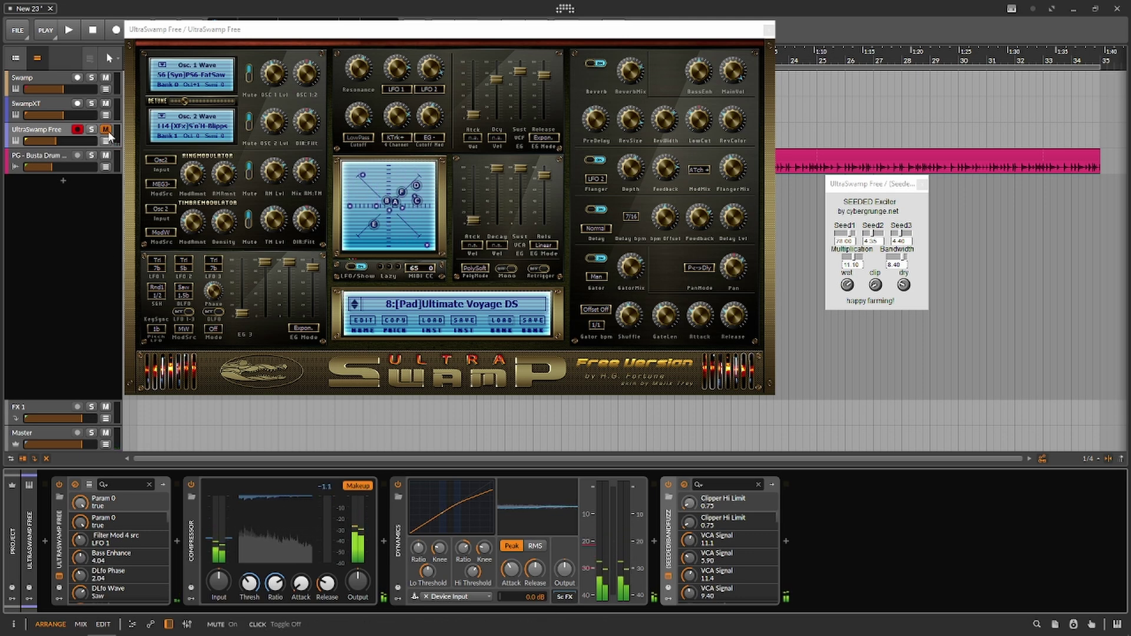
pyautogui.click(669, 485)
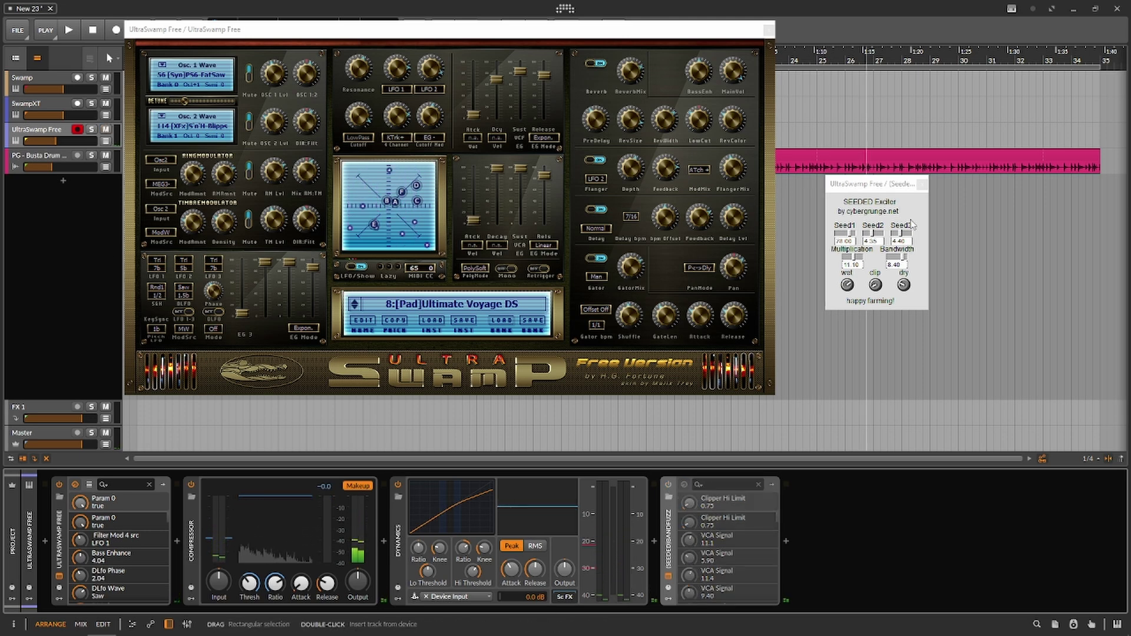
pyautogui.click(887, 185)
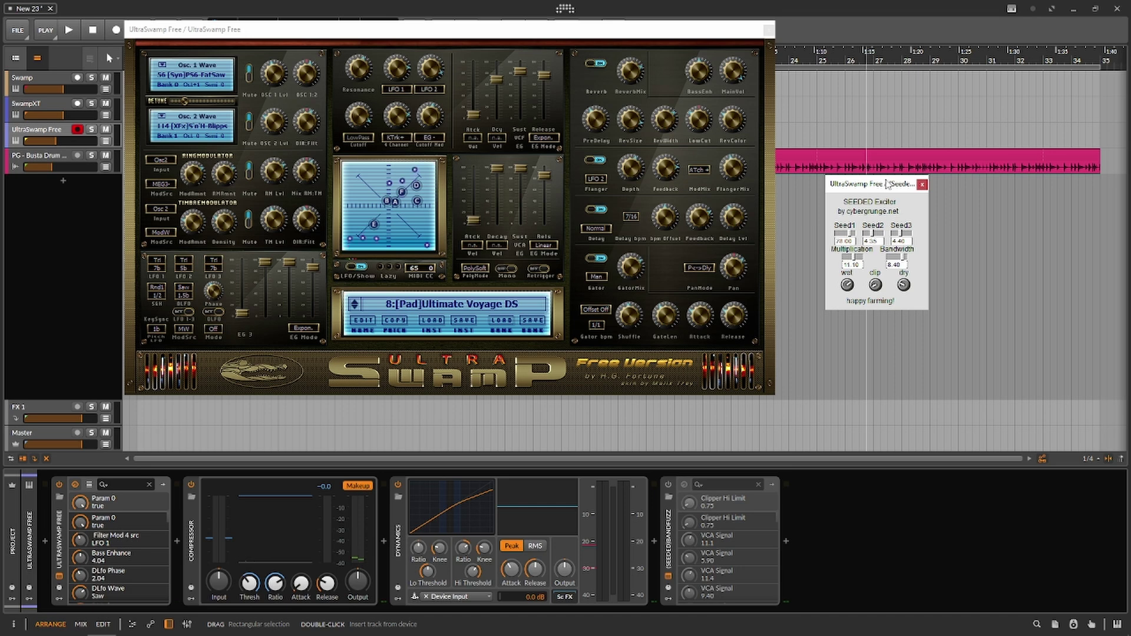
# Step: Insert an EQ-2 device between Dynamics and SeededBandFuzz, previewing EQ-5 first
pyautogui.click(654, 540)
pyautogui.scroll(-5, 339, 297)
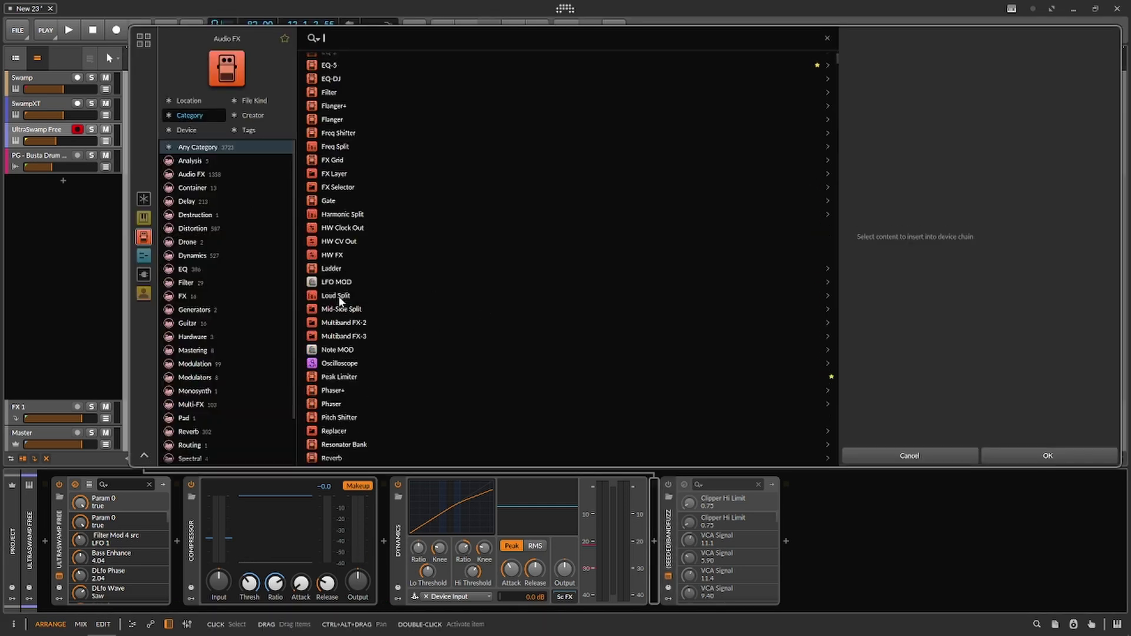
pyautogui.scroll(3, 346, 251)
pyautogui.click(339, 238)
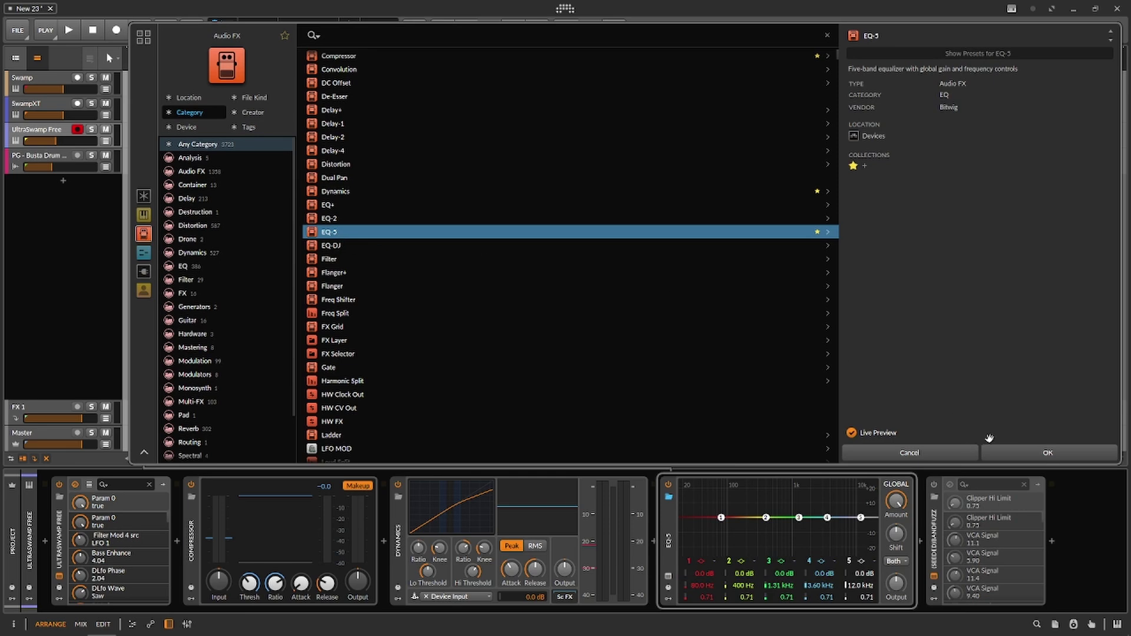
pyautogui.press('Up')
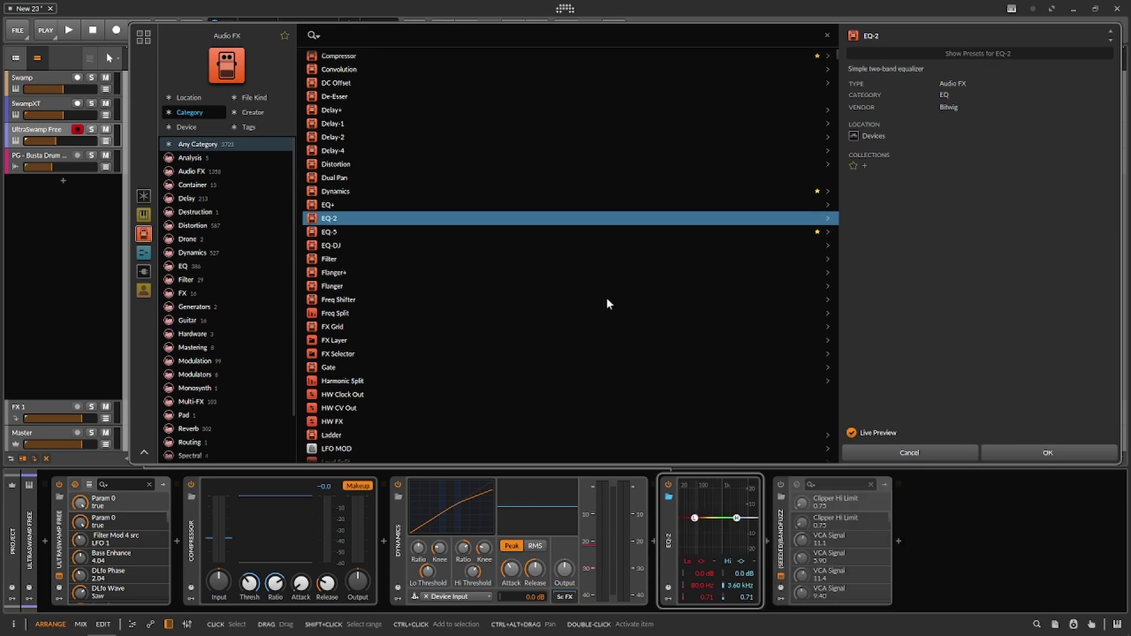
pyautogui.click(1028, 459)
# Step: Set both EQ-2 bands to 1.50 kHz, with low gain +3.0 dB and high gain -24.0 dB, and turn SeededBandFuzz back on
pyautogui.rightClick(694, 518)
pyautogui.click(734, 568)
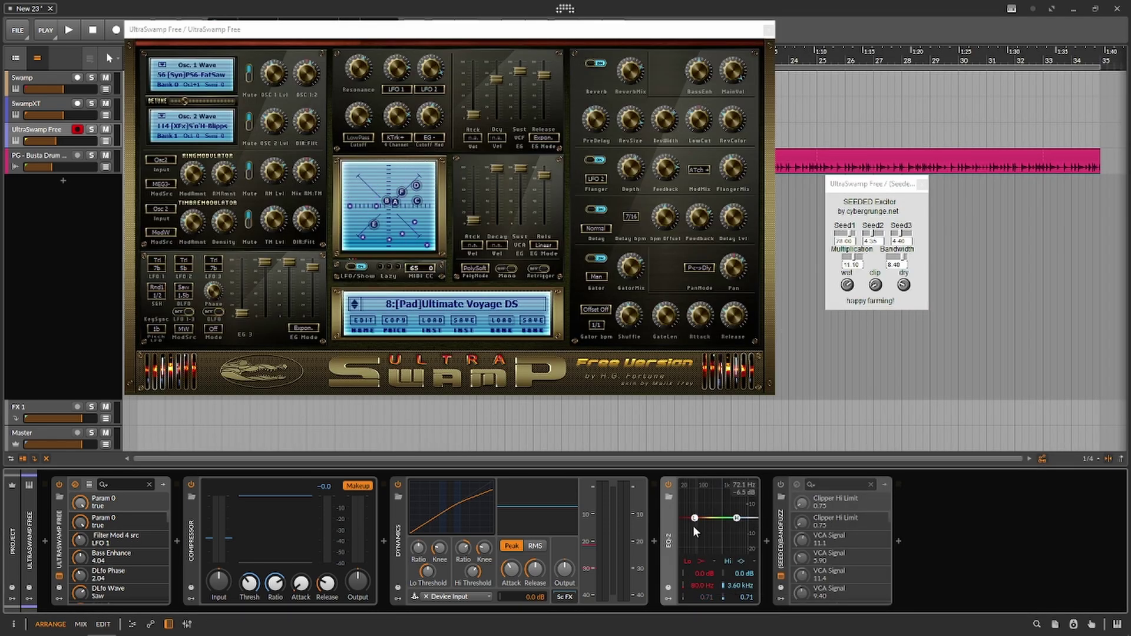
pyautogui.moveTo(694, 527)
pyautogui.mouseDown()
pyautogui.moveTo(729, 517)
pyautogui.moveTo(710, 523)
pyautogui.mouseUp()
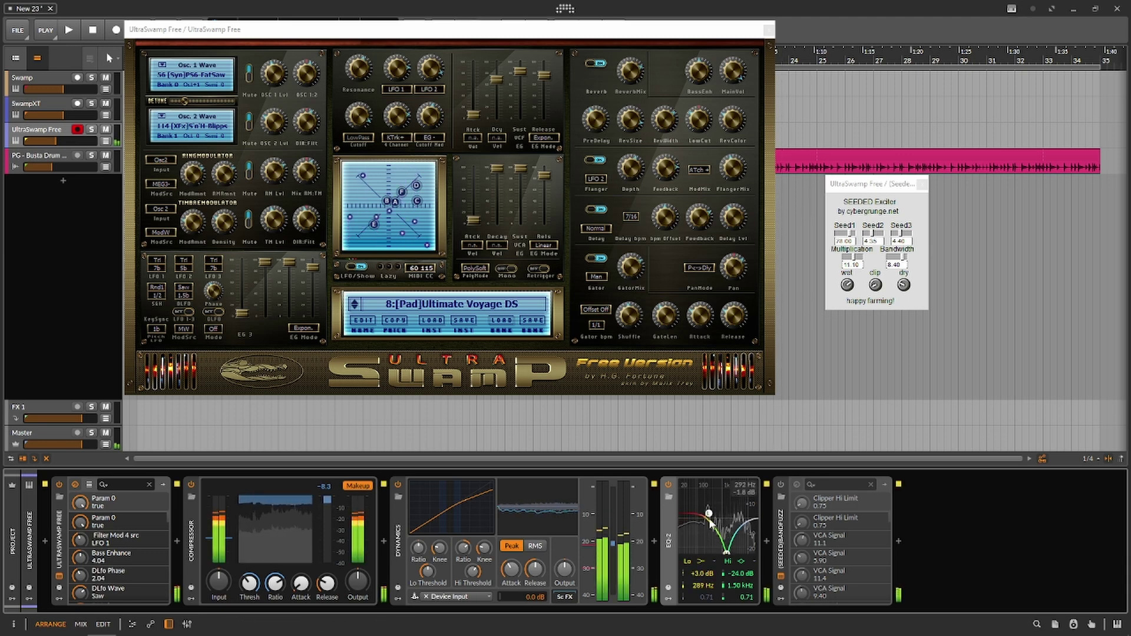
pyautogui.moveTo(710, 519)
pyautogui.mouseDown()
pyautogui.moveTo(744, 500)
pyautogui.moveTo(727, 514)
pyautogui.mouseUp()
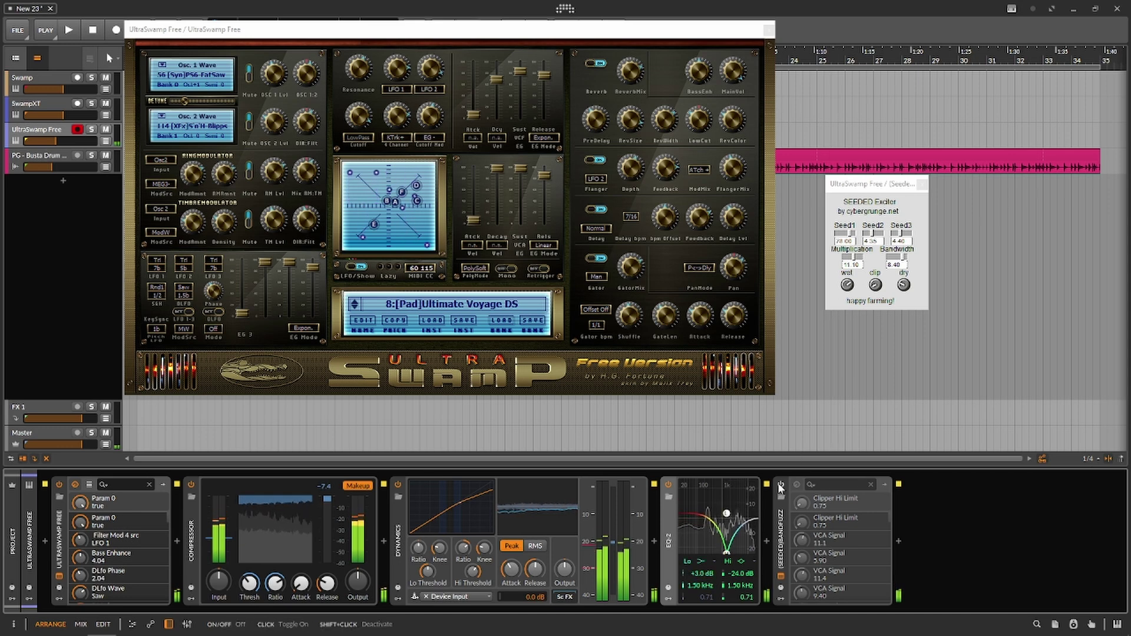
pyautogui.click(780, 486)
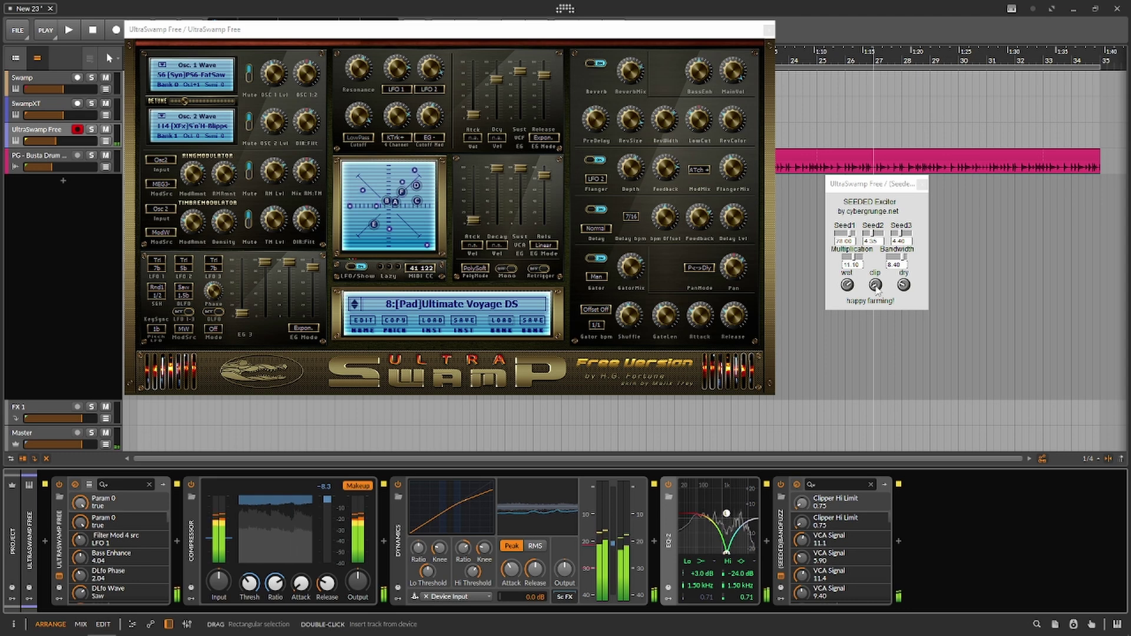
# Step: Close the UltraSwamp Free and SEEDED Exciter plugin windows
pyautogui.click(882, 259)
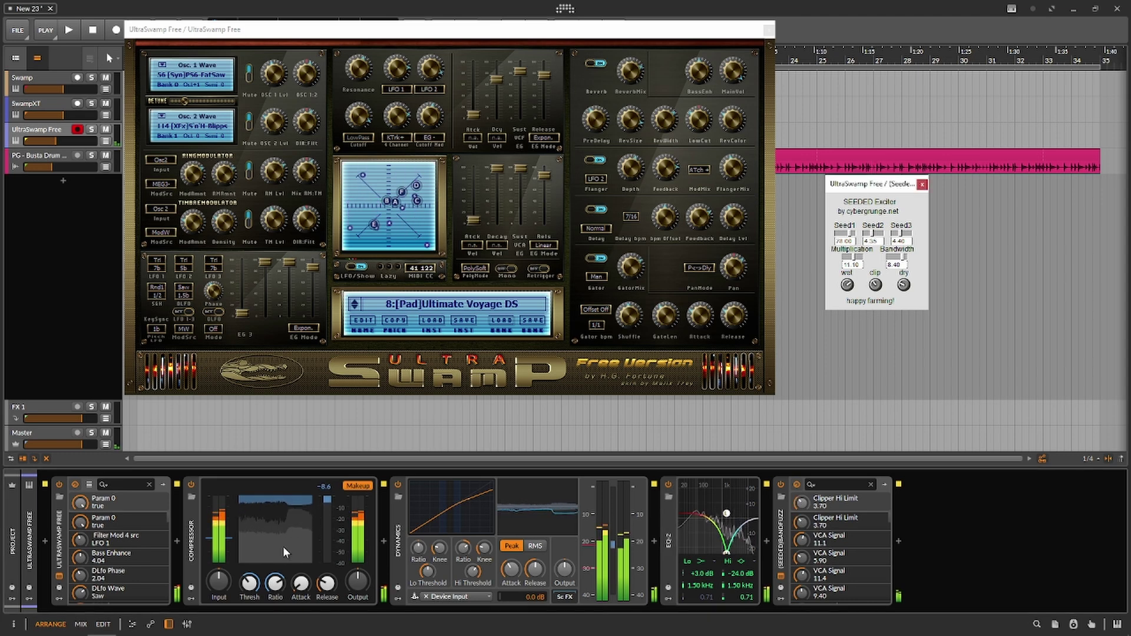
pyautogui.moveTo(441, 517); pyautogui.dragTo(424, 518)
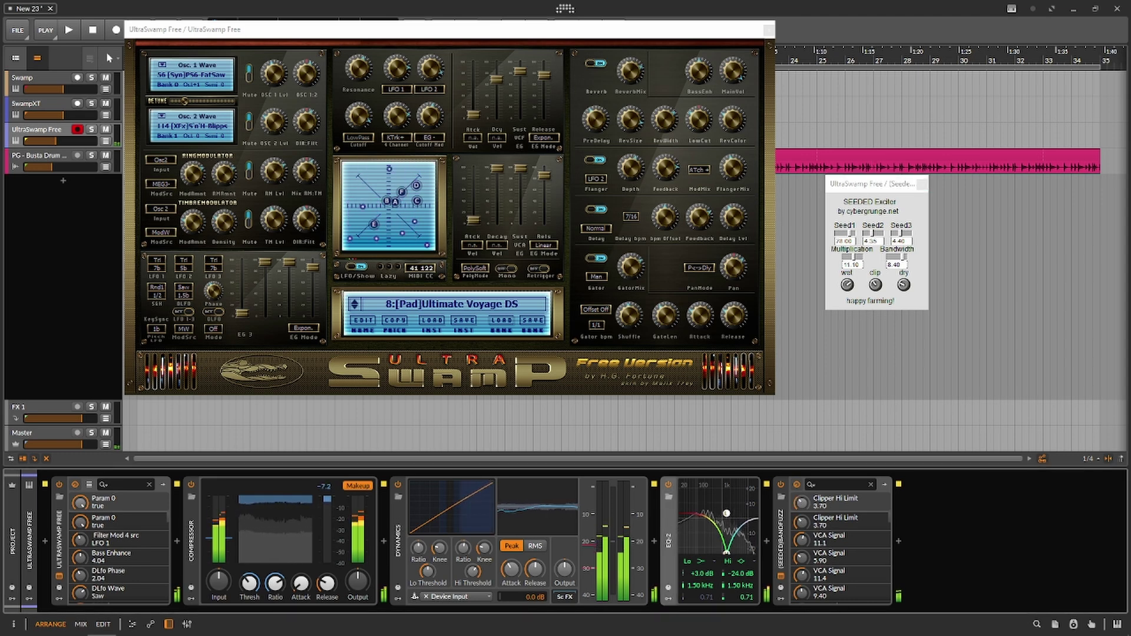
pyautogui.click(768, 31)
pyautogui.click(923, 185)
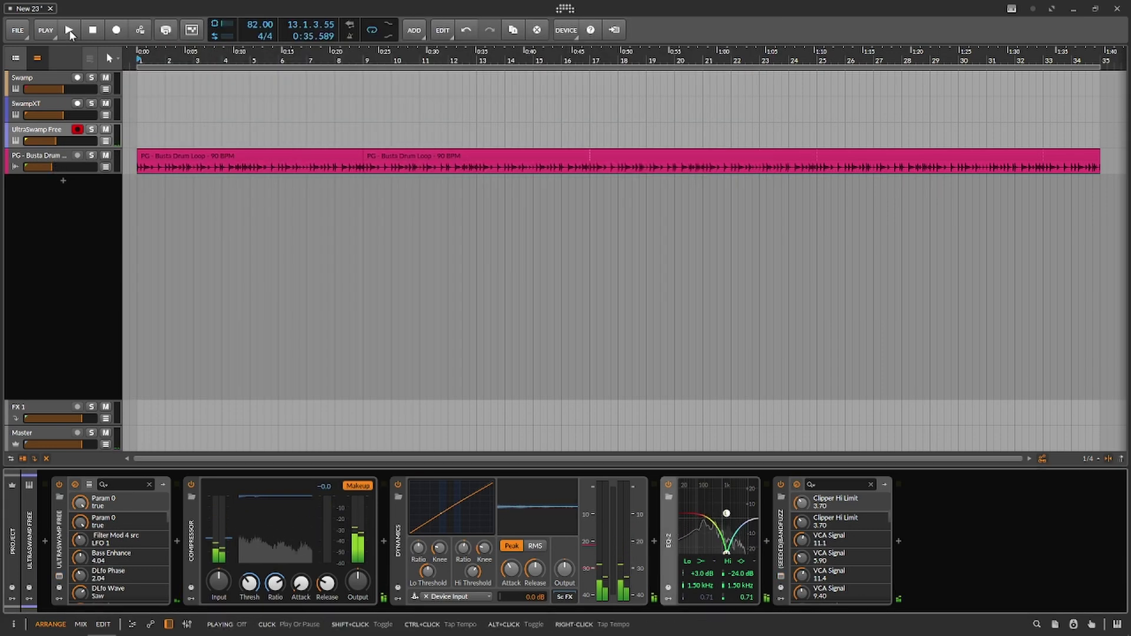
# Step: Play the arrangement and compare the Busta Drum Loop track with its Eights Filtered Stereo device bypassed and enabled
pyautogui.press('space')
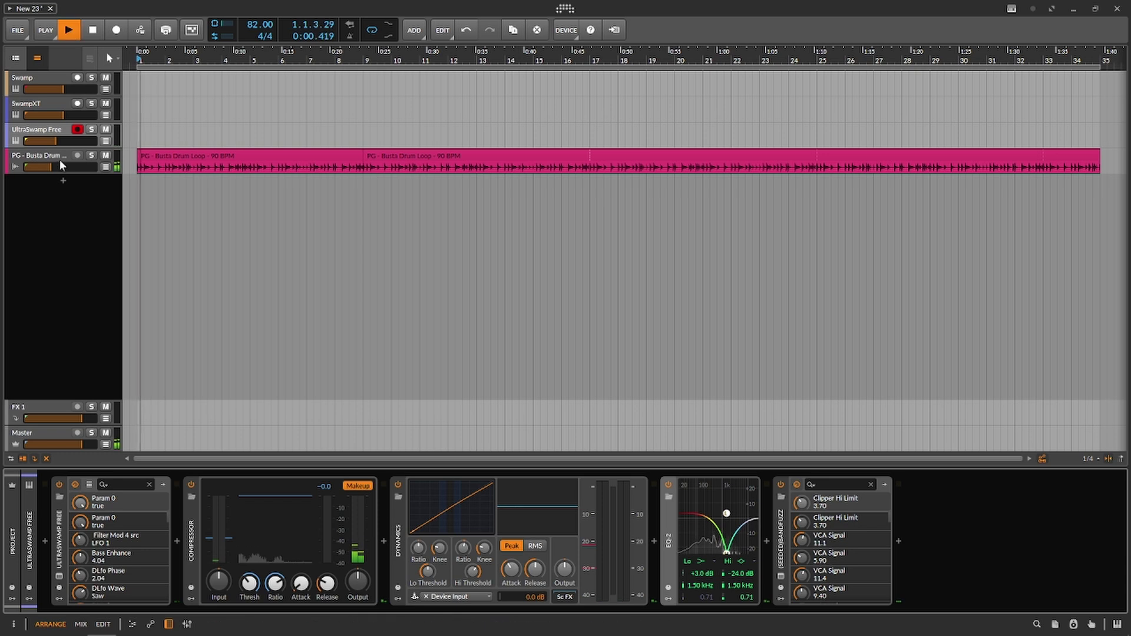
pyautogui.click(59, 160)
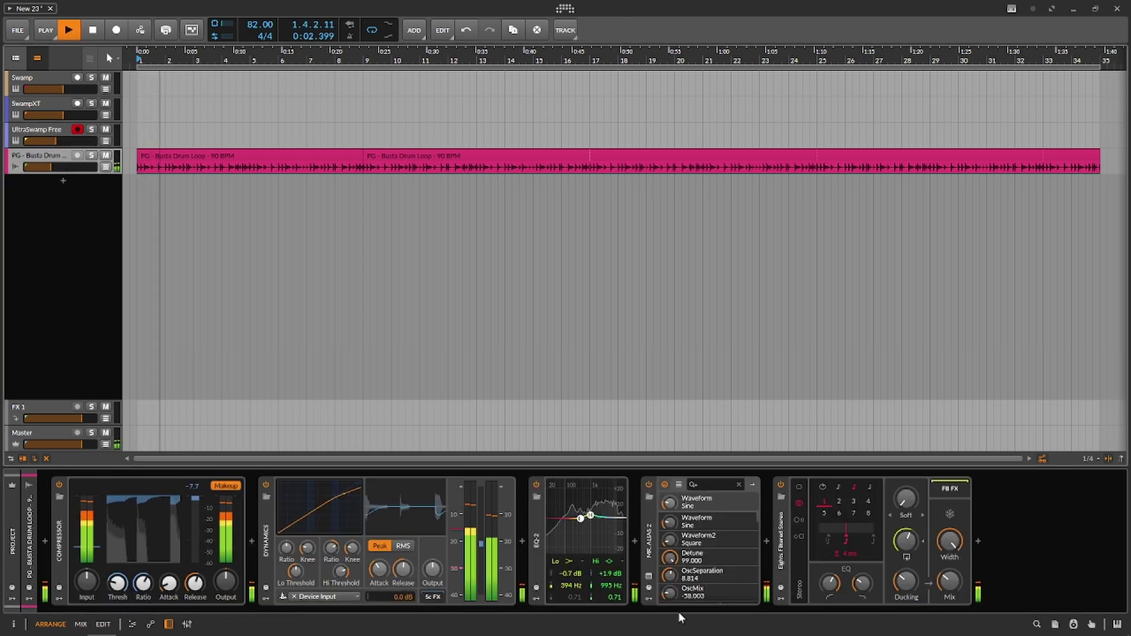
pyautogui.click(780, 486)
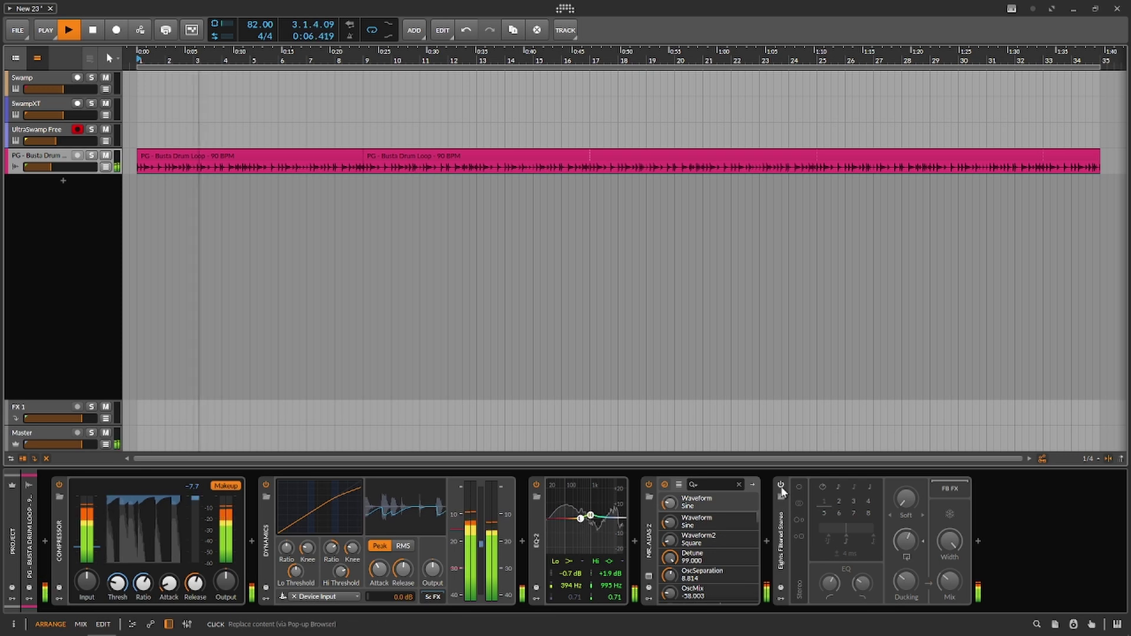
pyautogui.click(780, 486)
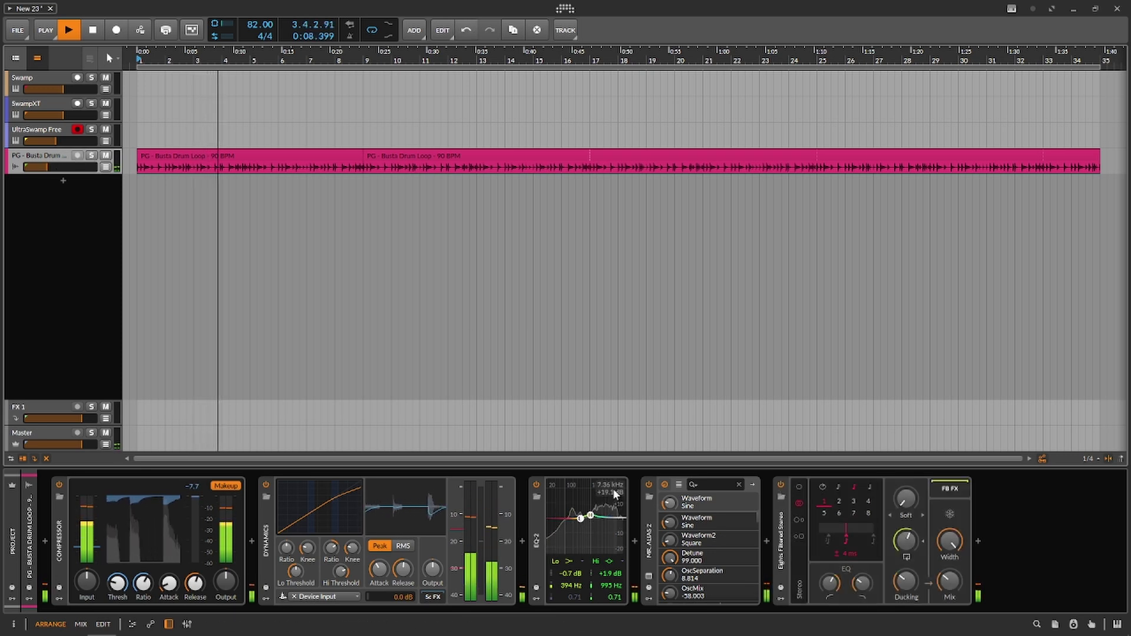
# Step: Open the drum track's Mr. Alias 2 plugin, and set EQ-2 to +4.1 dB at 437 Hz and -3.7 dB at 1.10 kHz
pyautogui.click(650, 576)
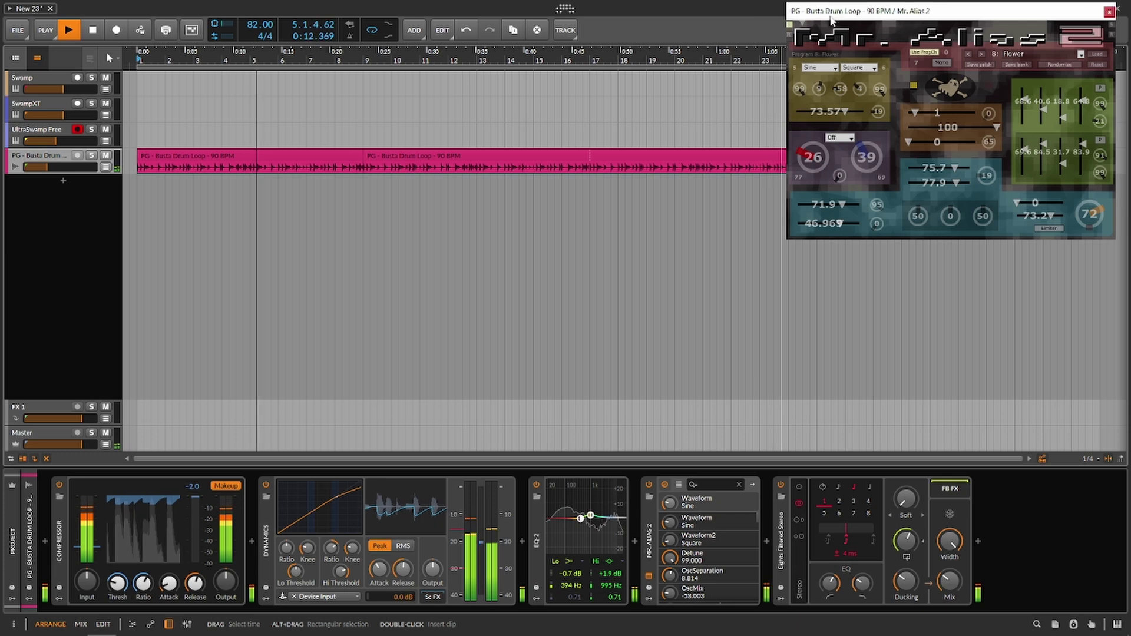
pyautogui.moveTo(832, 19); pyautogui.dragTo(360, 159)
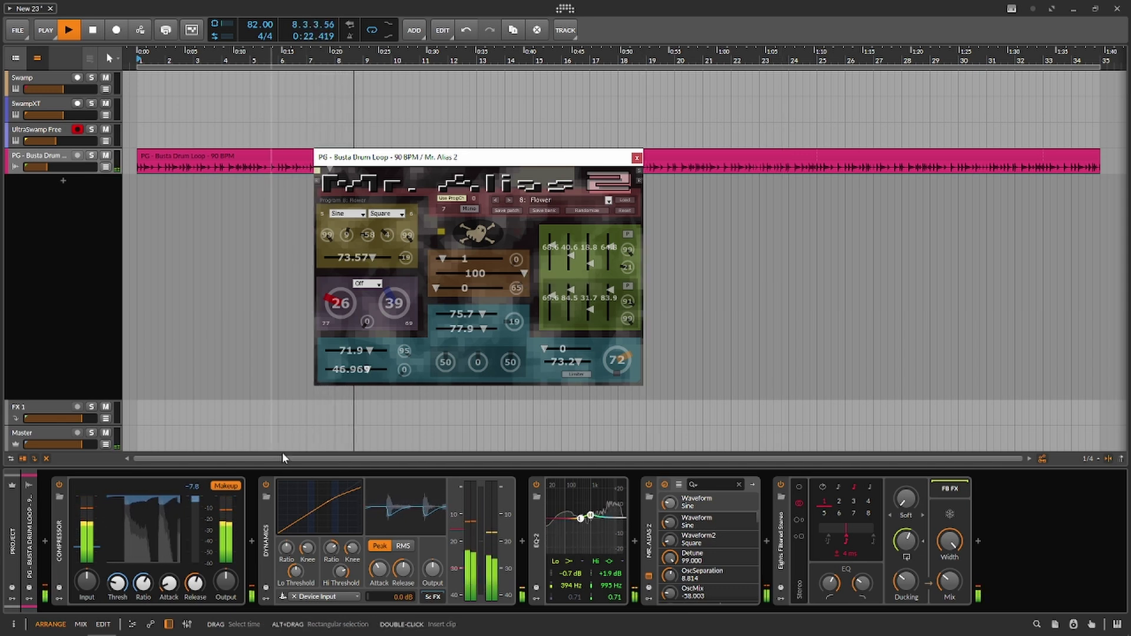
pyautogui.moveTo(354, 495); pyautogui.dragTo(354, 482)
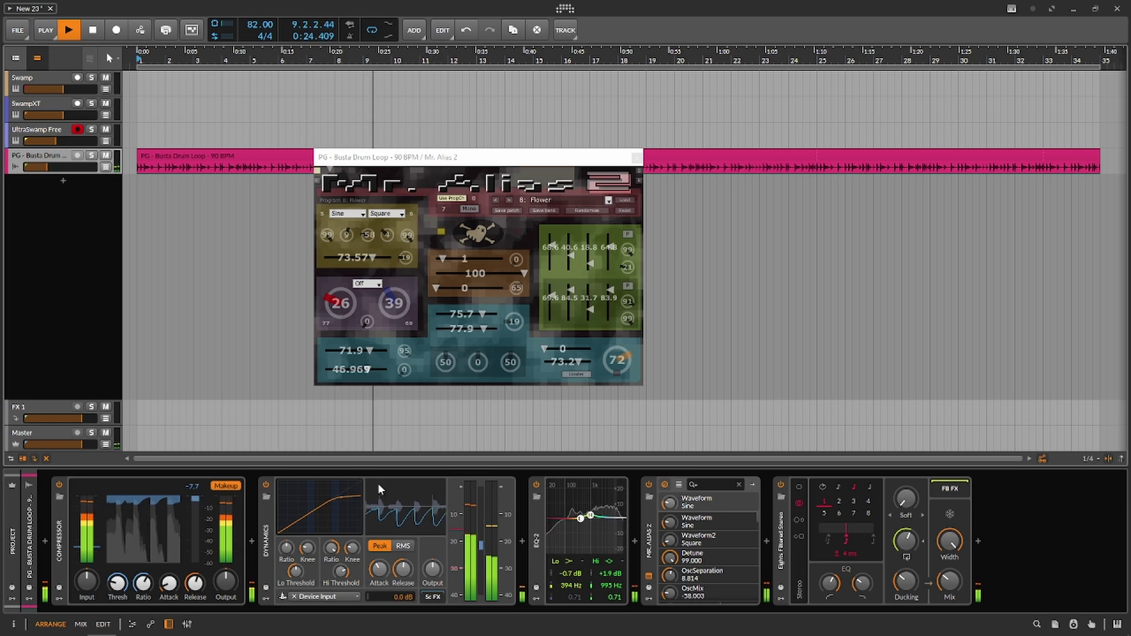
pyautogui.moveTo(591, 515)
pyautogui.mouseDown()
pyautogui.moveTo(594, 529)
pyautogui.moveTo(582, 511)
pyautogui.mouseUp()
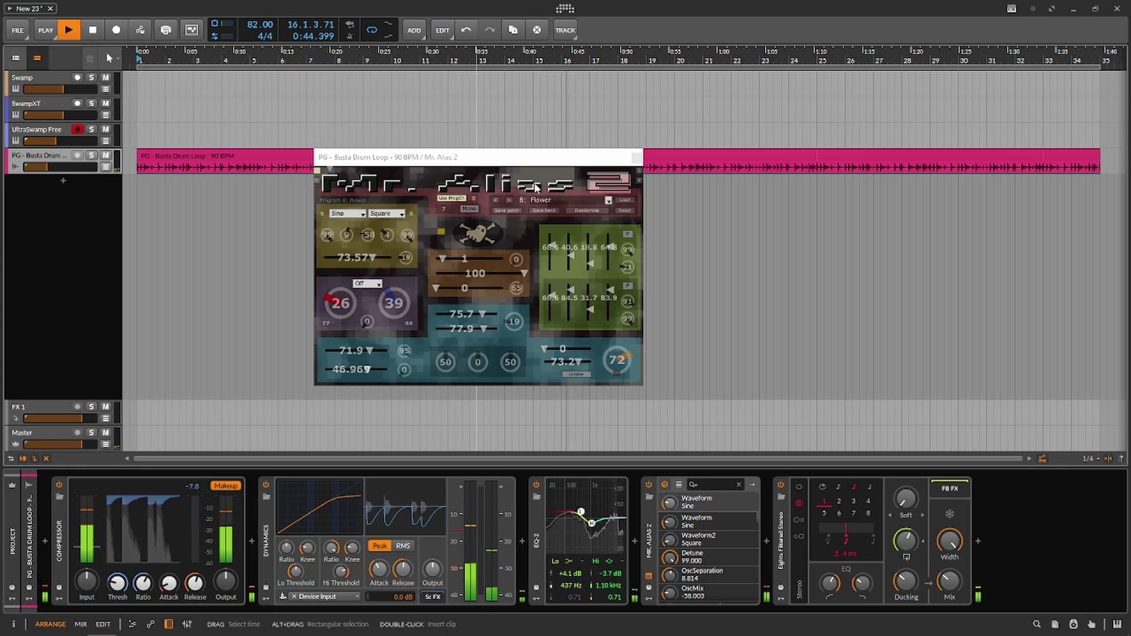
# Step: Randomize the Mr. Alias 2 patch several times while the drum loop plays
pyautogui.click(576, 210)
pyautogui.click(576, 211)
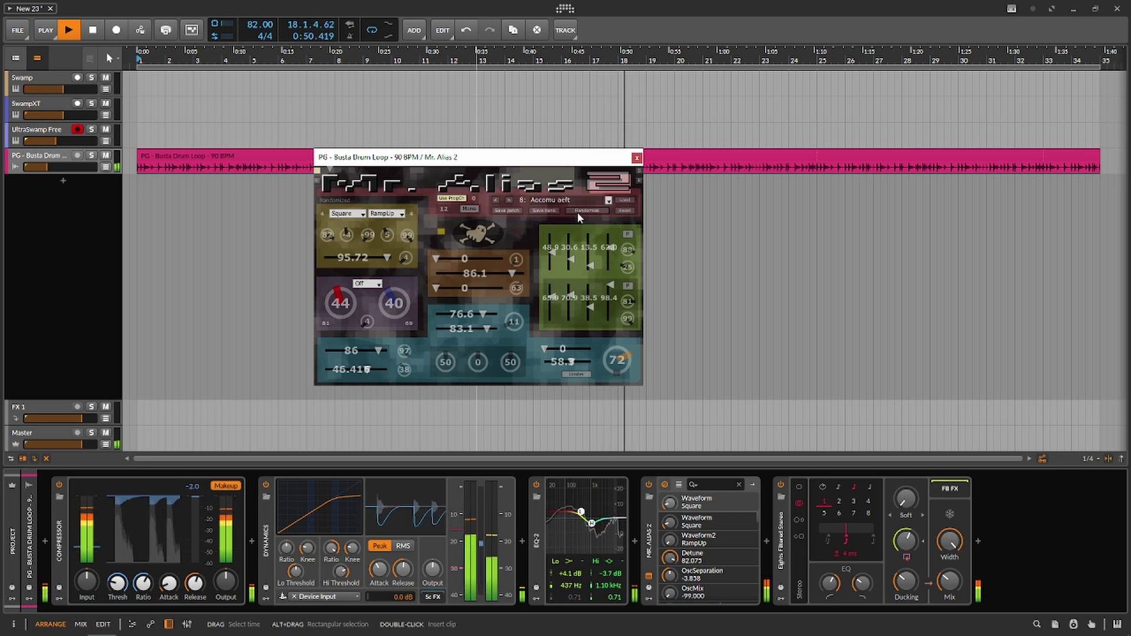
pyautogui.click(578, 211)
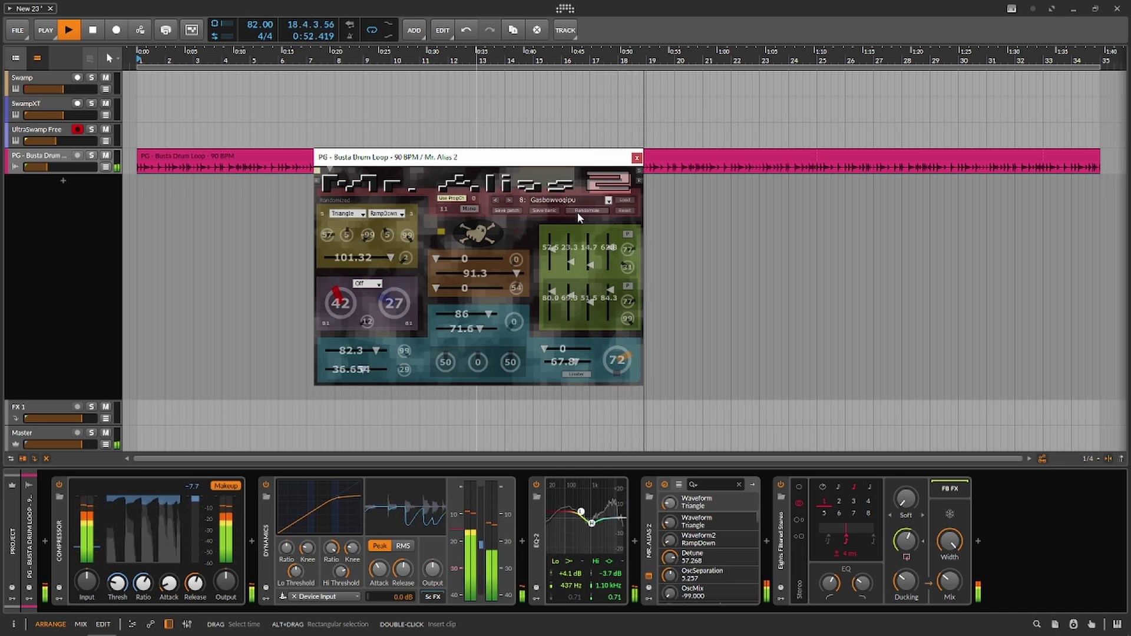
pyautogui.click(577, 212)
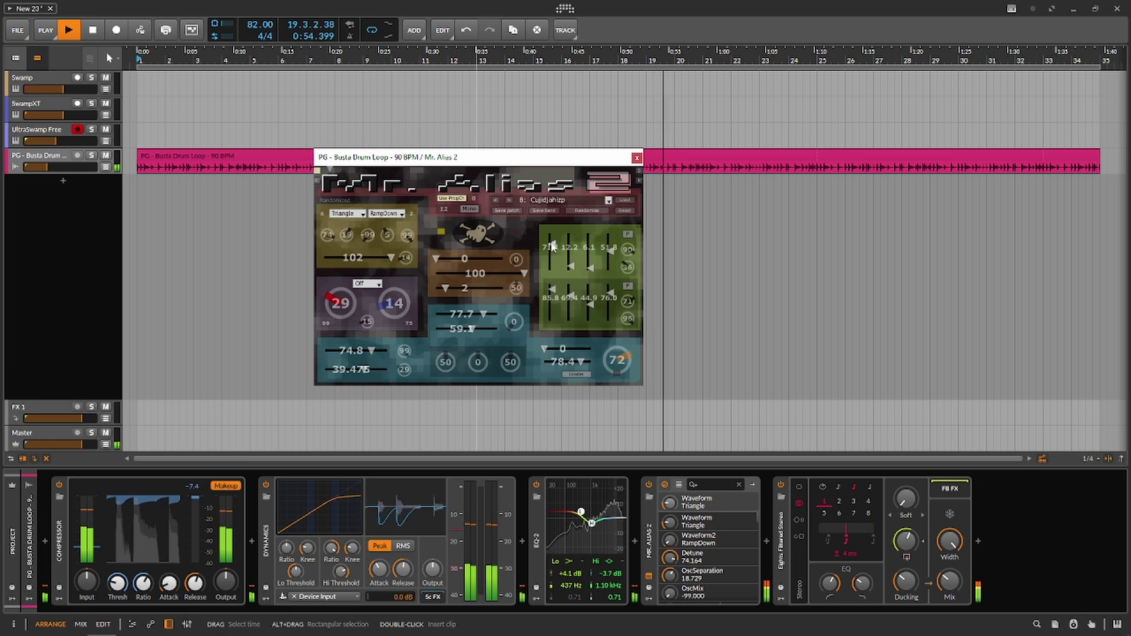
# Step: Set Mr. Alias 2's Divide to 22, its input gain to about 74 and its volume to about 55
pyautogui.click(443, 259)
pyautogui.moveTo(455, 257); pyautogui.dragTo(495, 260)
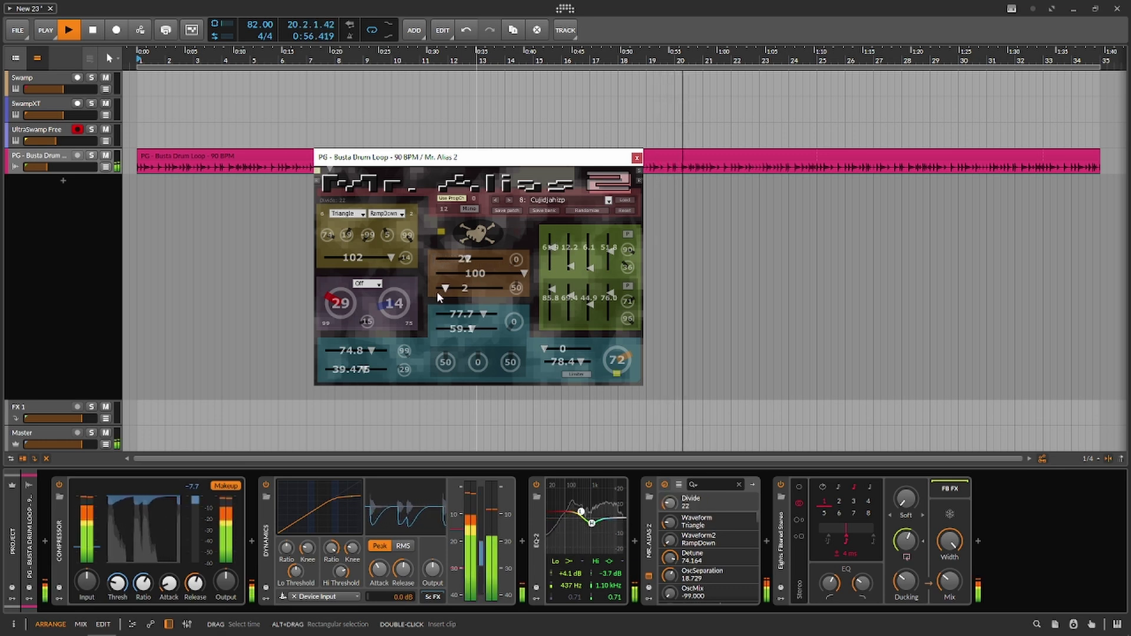
pyautogui.moveTo(436, 291); pyautogui.dragTo(456, 313)
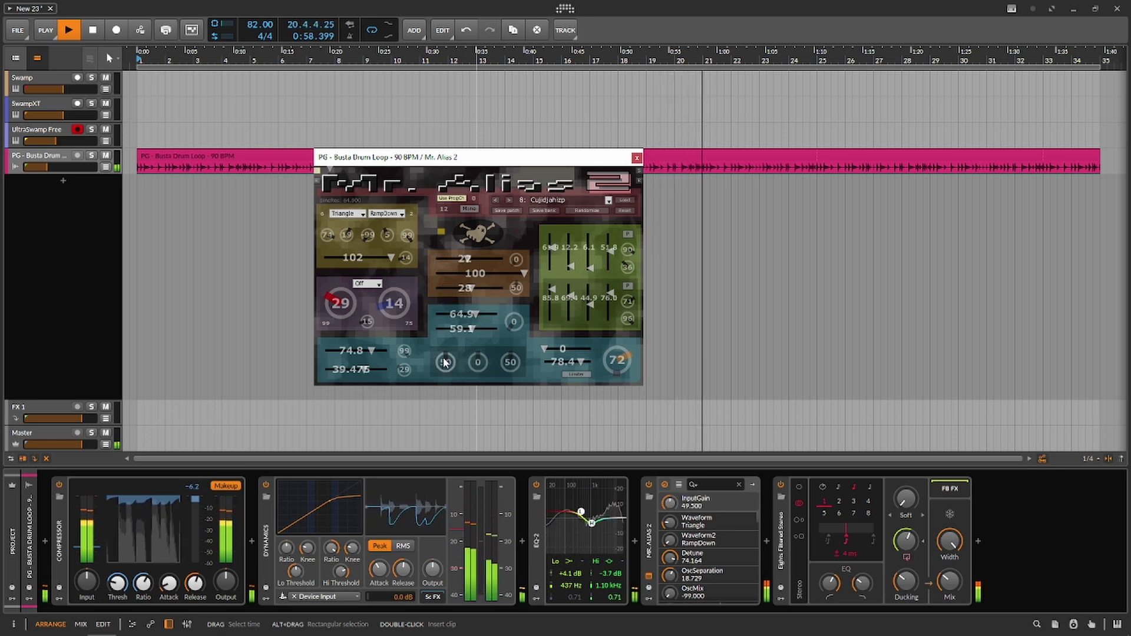
pyautogui.moveTo(446, 362); pyautogui.dragTo(602, 389)
# Step: Set Mr. Alias 2's filter type to Band, its blue filter knob to 48 and Alias to 64.5
pyautogui.click(368, 283)
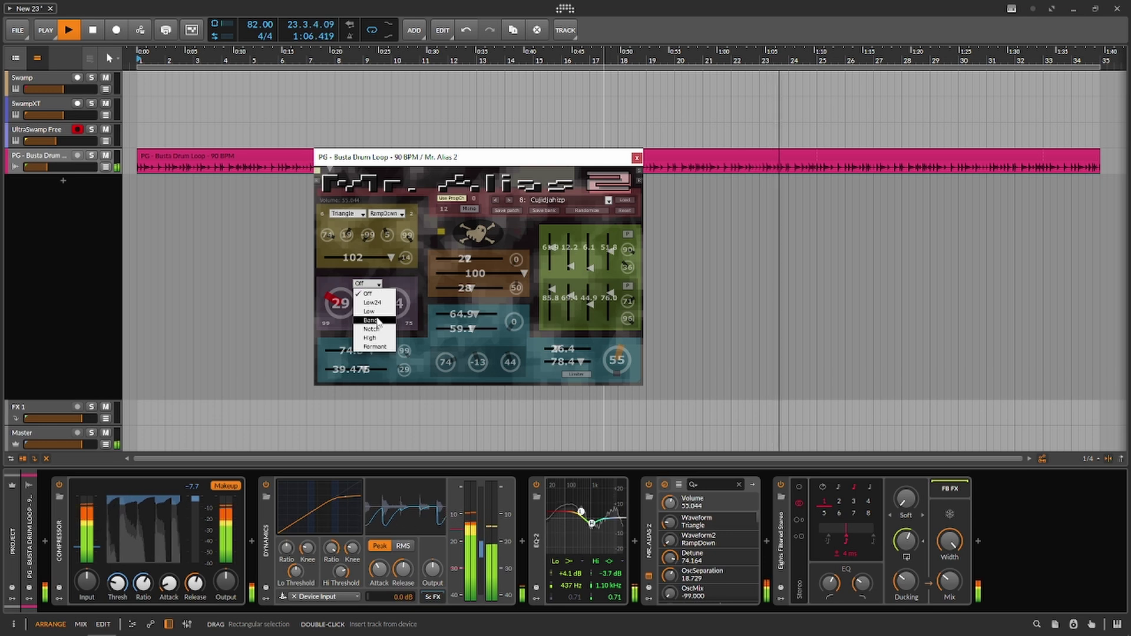
pyautogui.click(369, 330)
pyautogui.moveTo(389, 295); pyautogui.dragTo(349, 258)
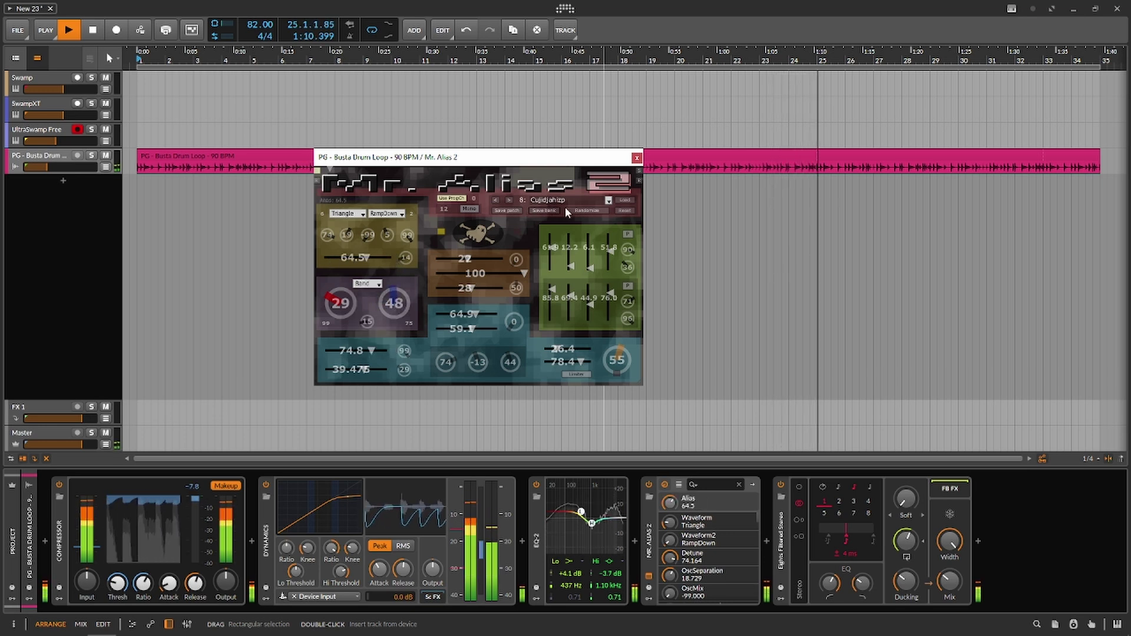
# Step: Browse the Mr. Alias 2 patch list, morph the current patch and rename it flower
pyautogui.click(608, 202)
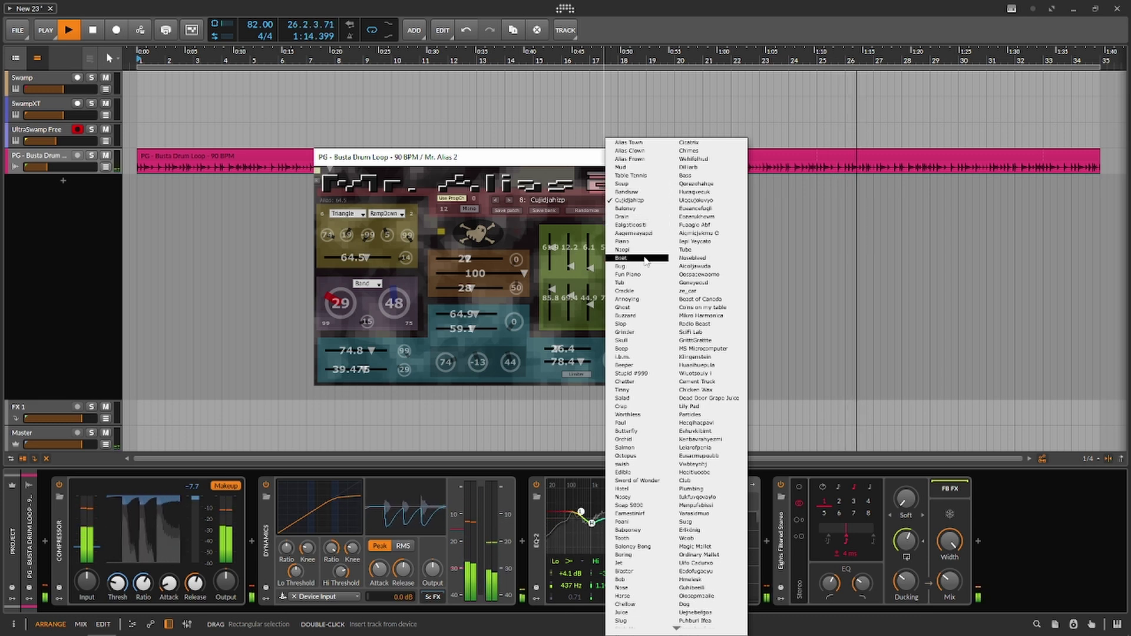
pyautogui.scroll(-1, 634, 183)
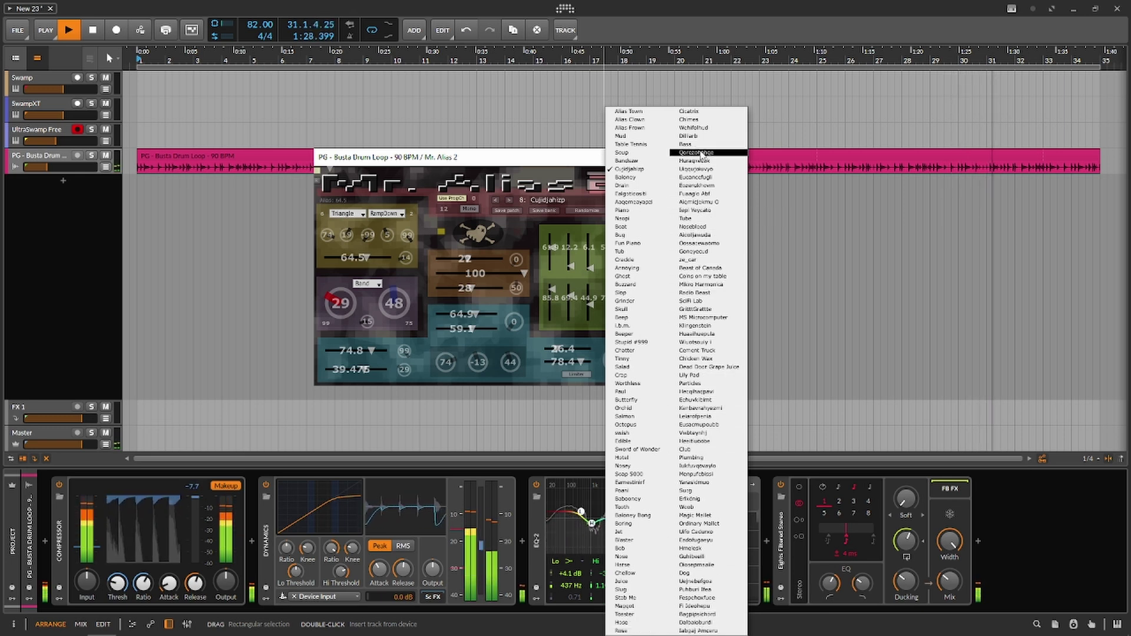
pyautogui.click(576, 203)
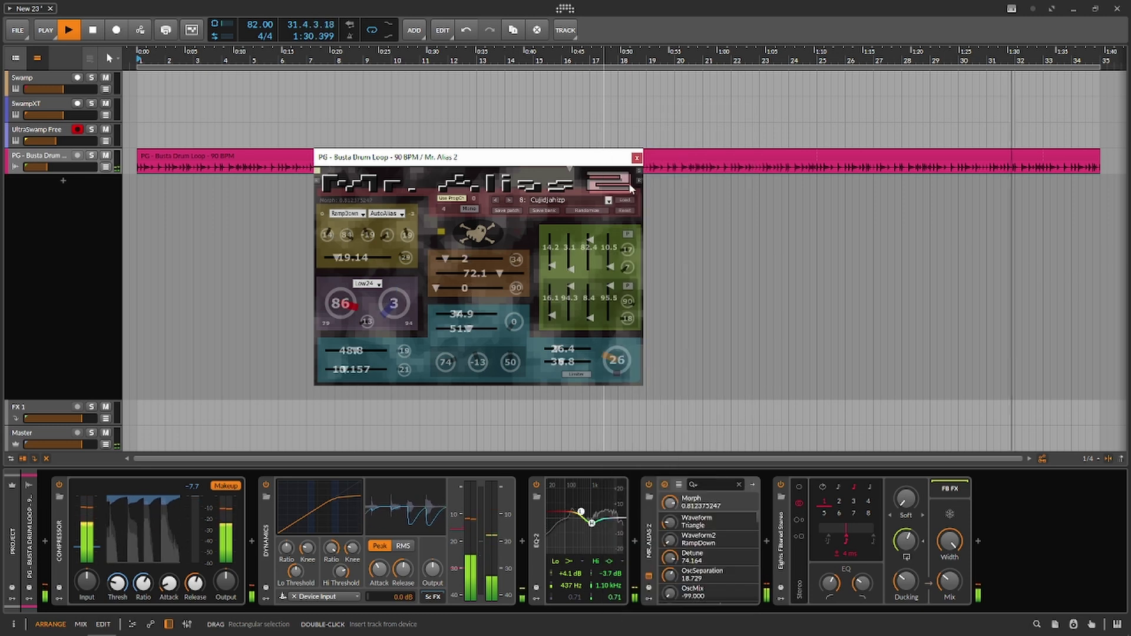
pyautogui.click(571, 199)
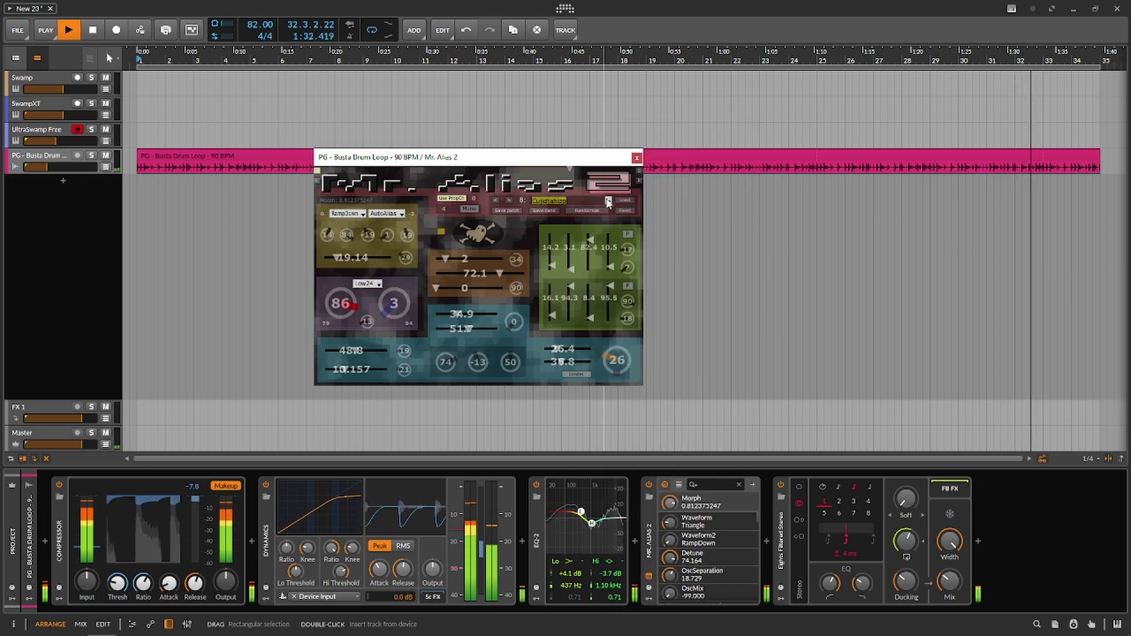
pyautogui.write('flower')
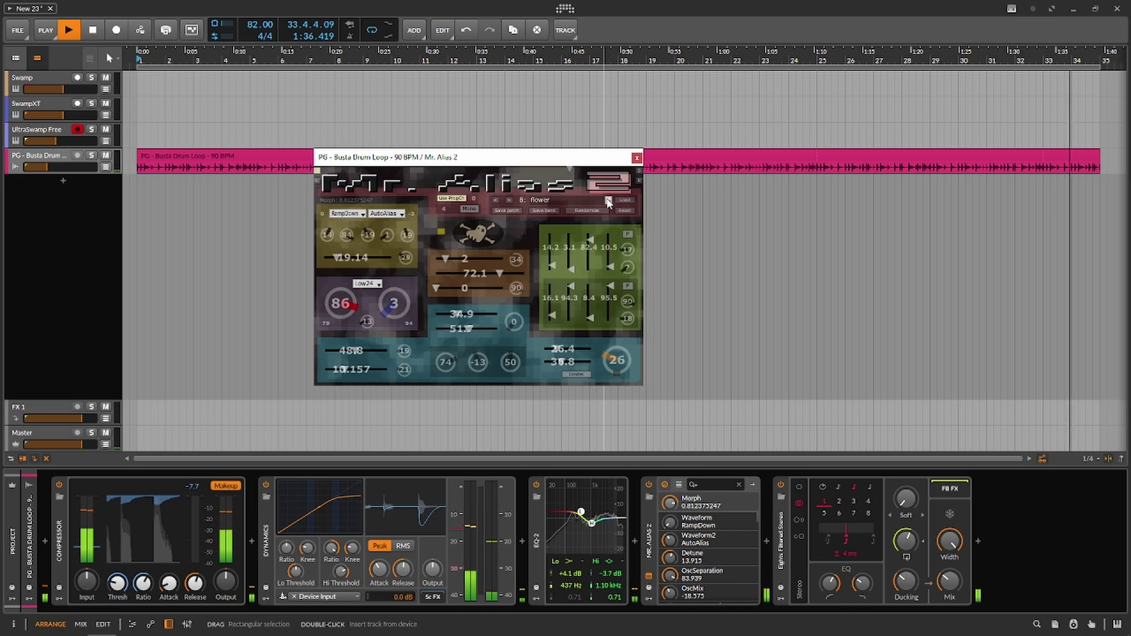
# Step: Audition the Fun Piano patch in Mr. Alias 2 and return to the flower patch
pyautogui.click(608, 201)
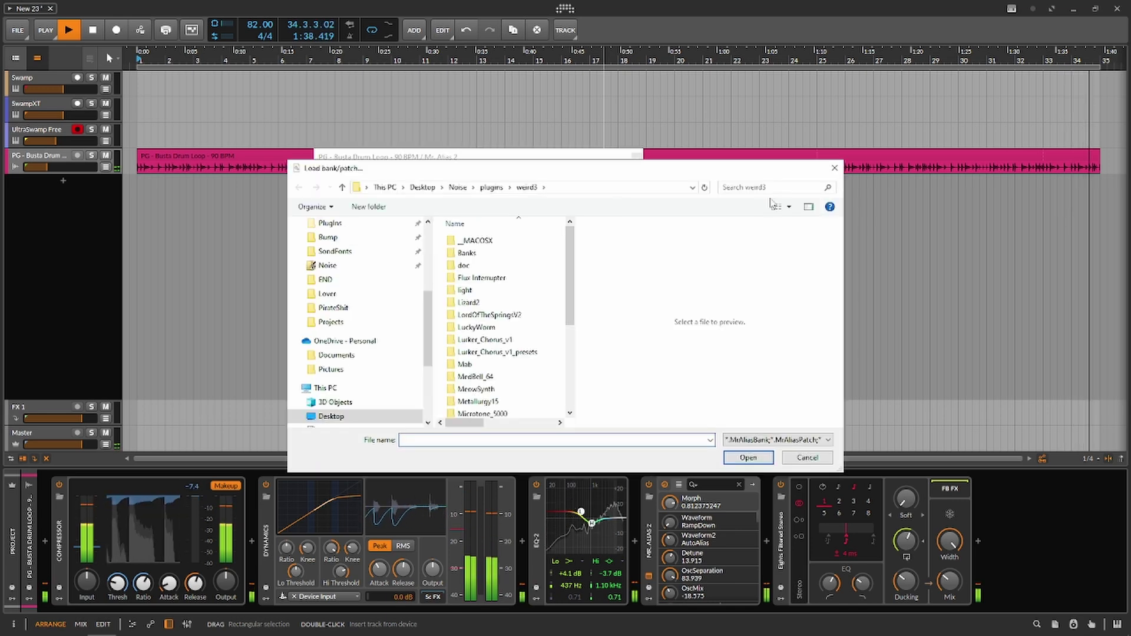
pyautogui.click(833, 169)
pyautogui.click(601, 200)
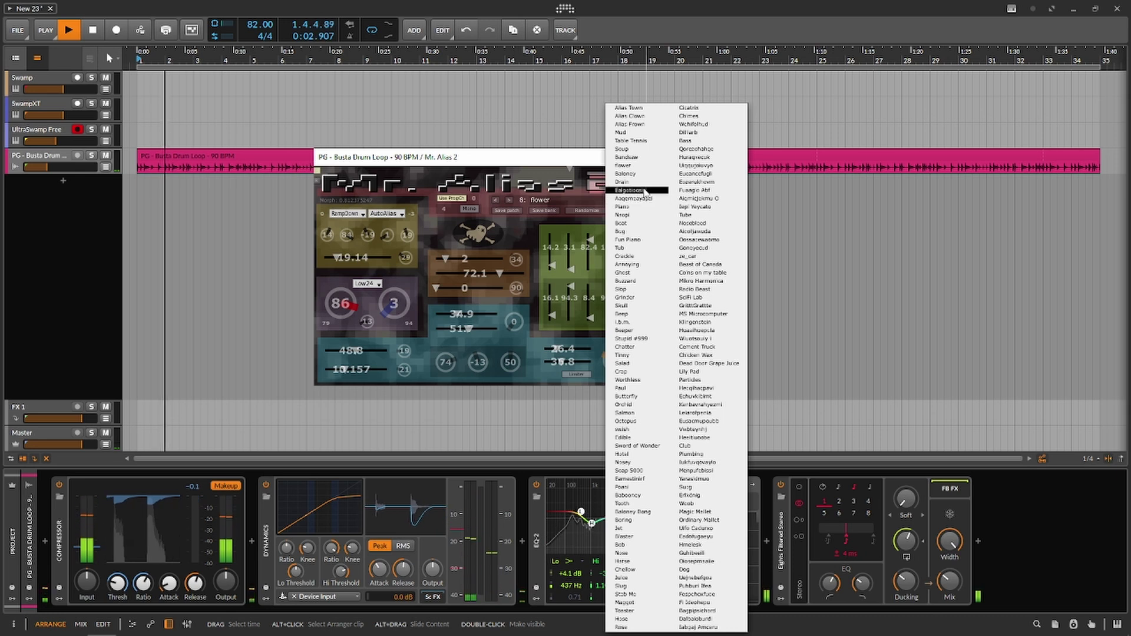
pyautogui.click(631, 240)
pyautogui.click(609, 201)
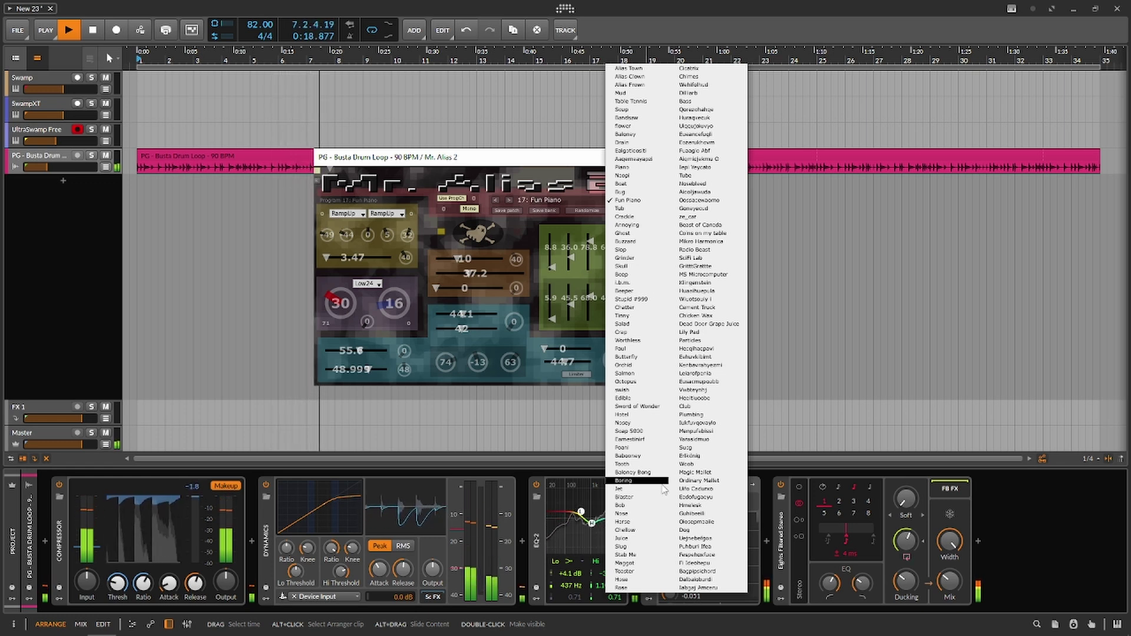
pyautogui.click(627, 125)
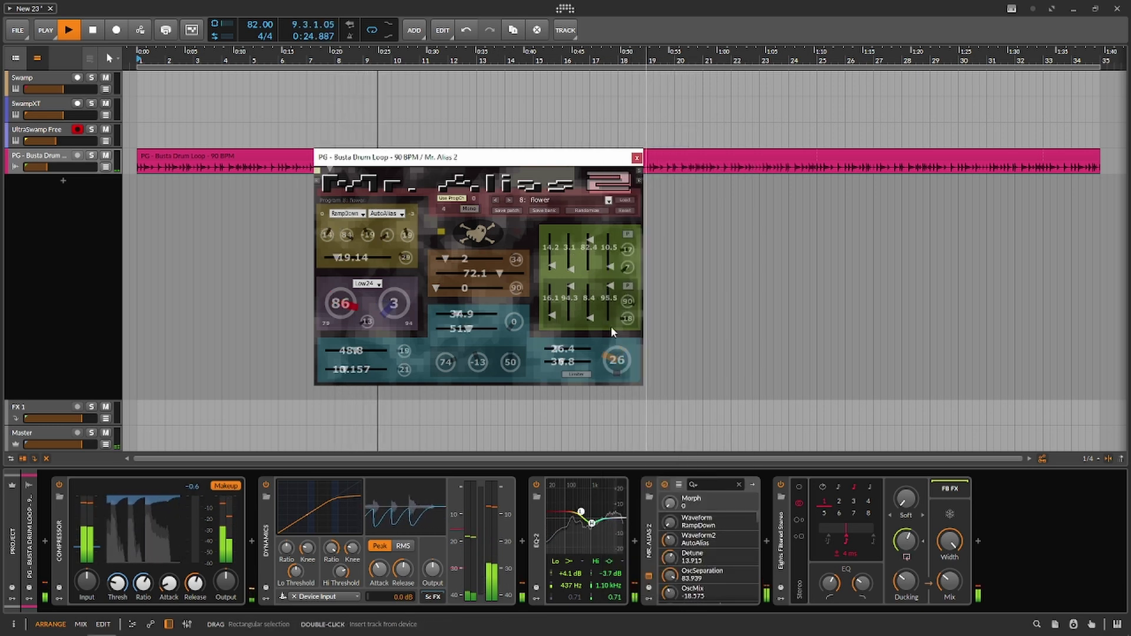
# Step: Set the drum track's EQ-2 to +1.1 dB at 510 Hz and +8.9 dB at 1.66 kHz, and randomize the Mr. Alias 2 patch
pyautogui.moveTo(591, 524); pyautogui.dragTo(595, 504)
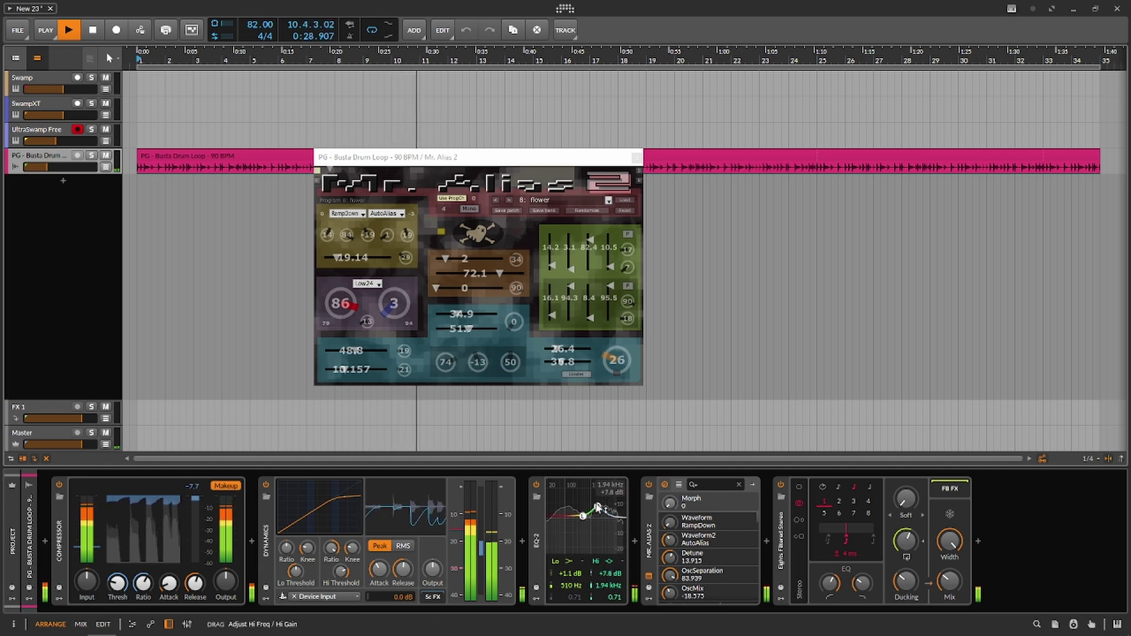
pyautogui.click(593, 210)
# Step: Audition the Sword of Wonder, Hotel and Beeper patches of Mr. Alias 2 on the playing drum loop
pyautogui.click(607, 202)
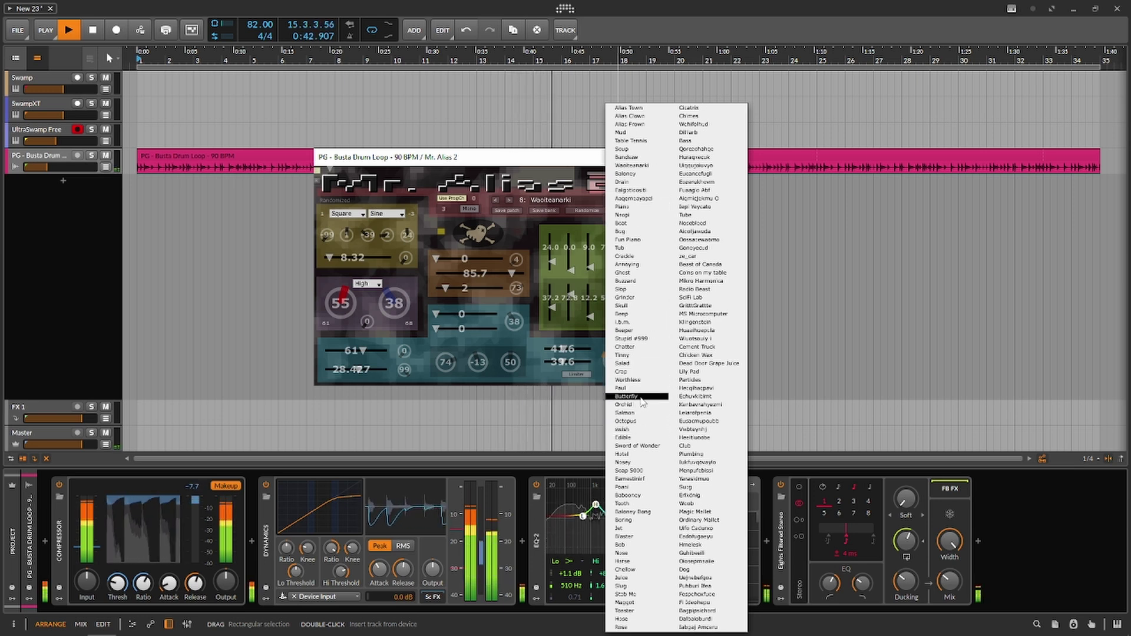
pyautogui.click(639, 446)
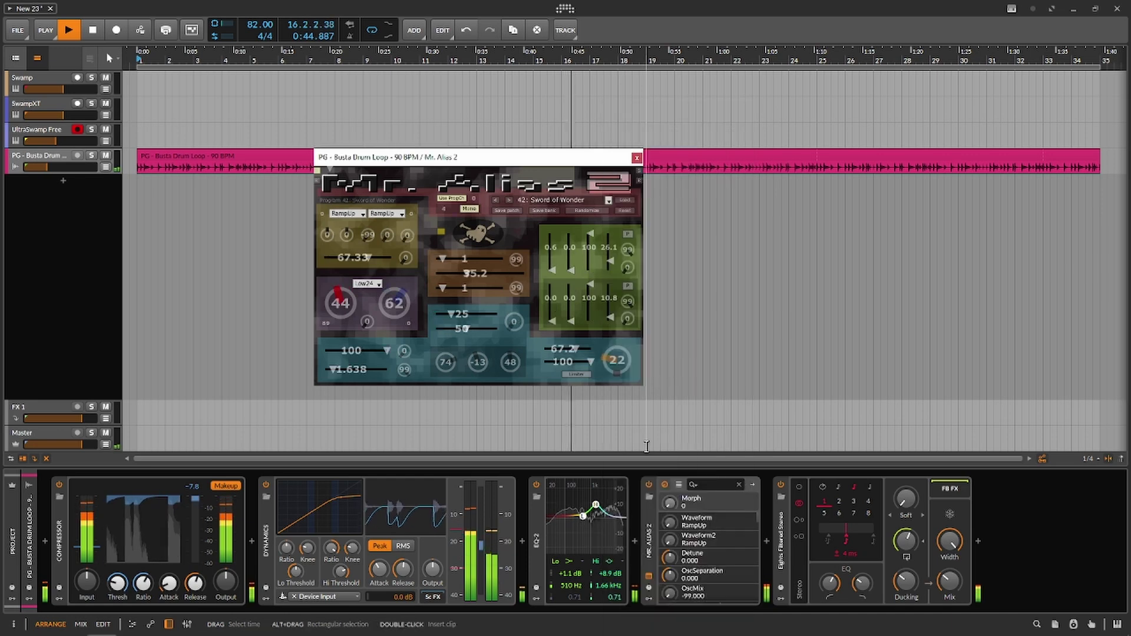
pyautogui.click(609, 201)
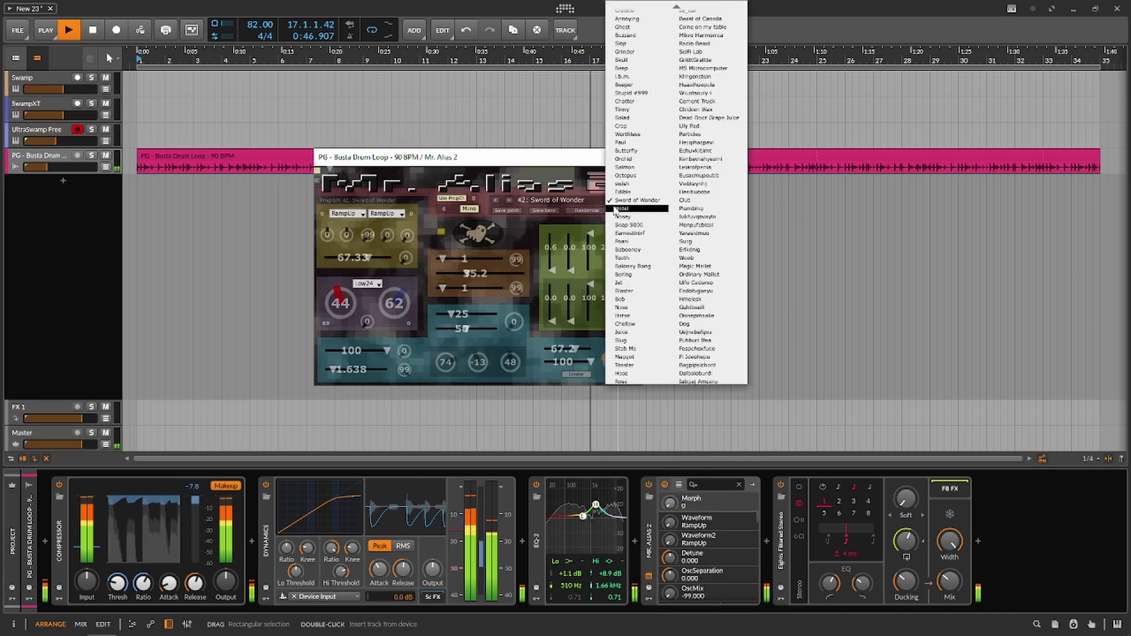
pyautogui.click(631, 210)
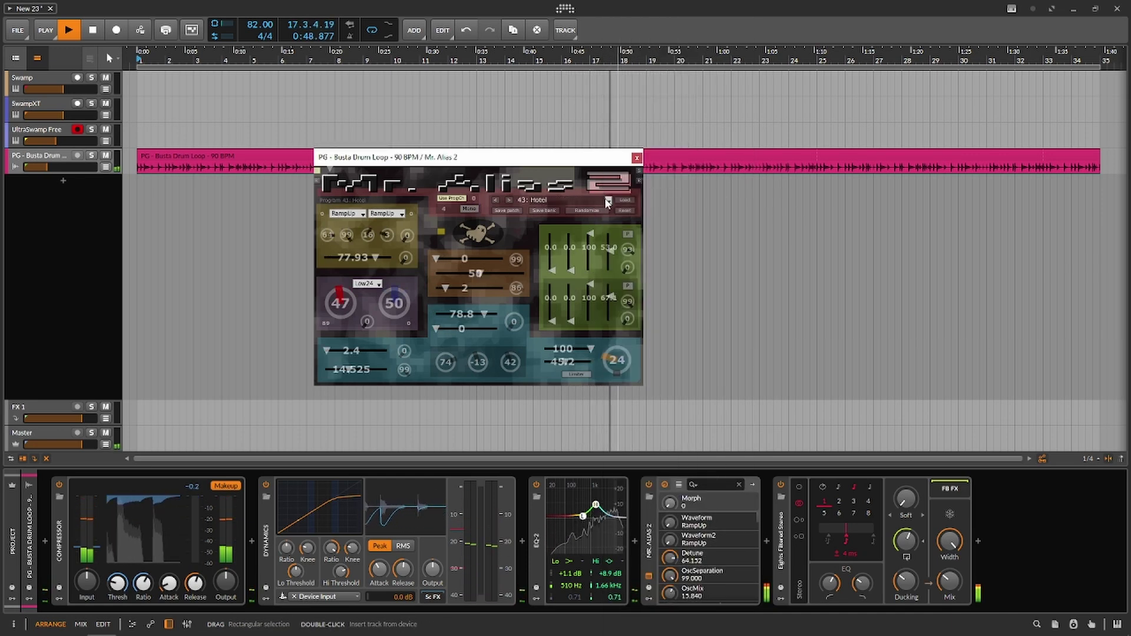
pyautogui.click(609, 201)
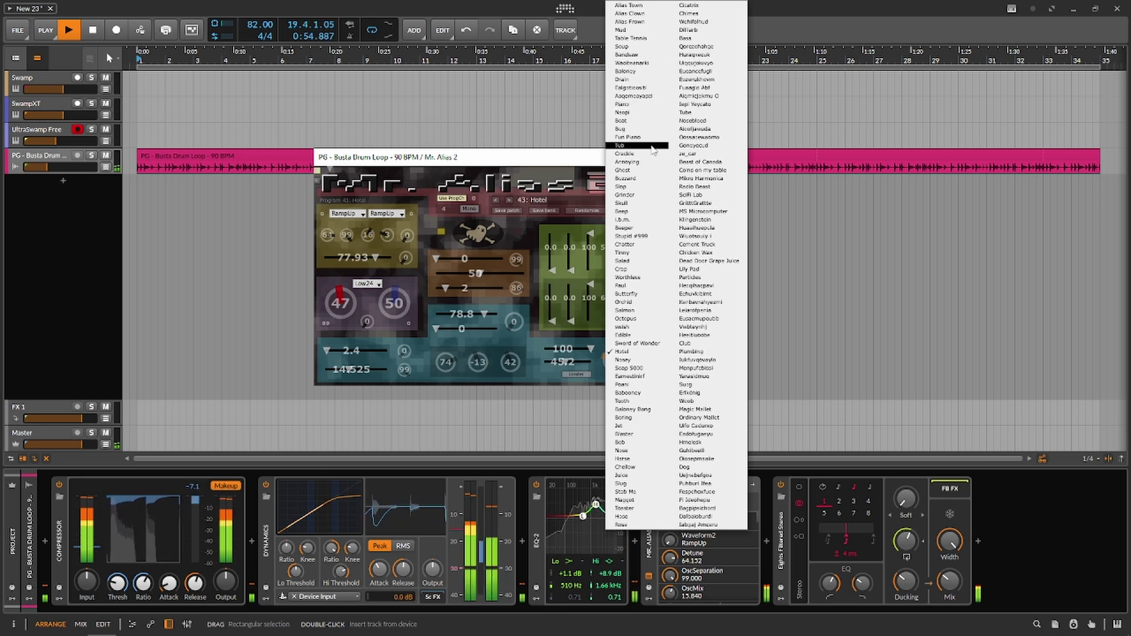
pyautogui.click(654, 228)
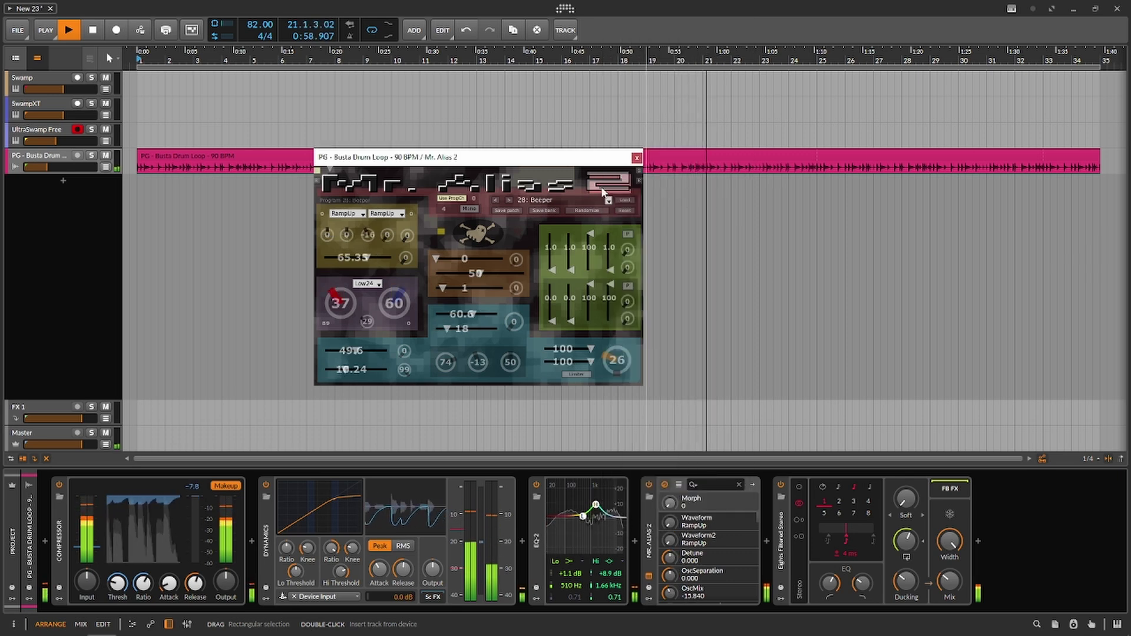
# Step: Set the project tempo to 173 BPM and load patch 11 in Mr. Alias 2
pyautogui.click(609, 202)
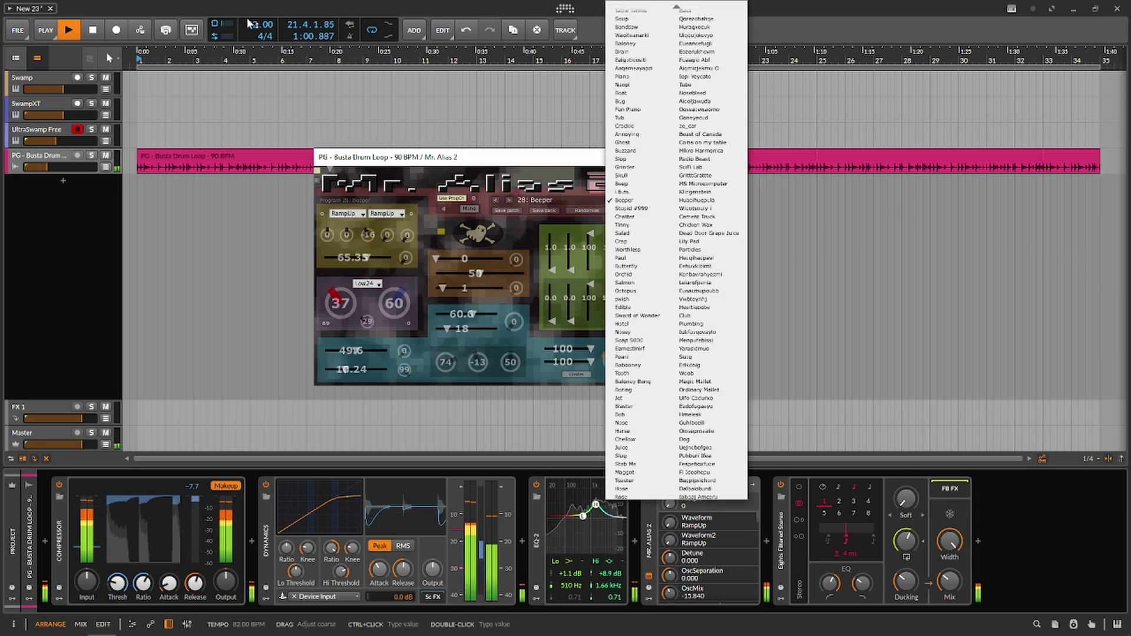
pyautogui.moveTo(260, 24)
pyautogui.mouseDown()
pyautogui.moveTo(259, 0)
pyautogui.moveTo(265, 33)
pyautogui.mouseUp()
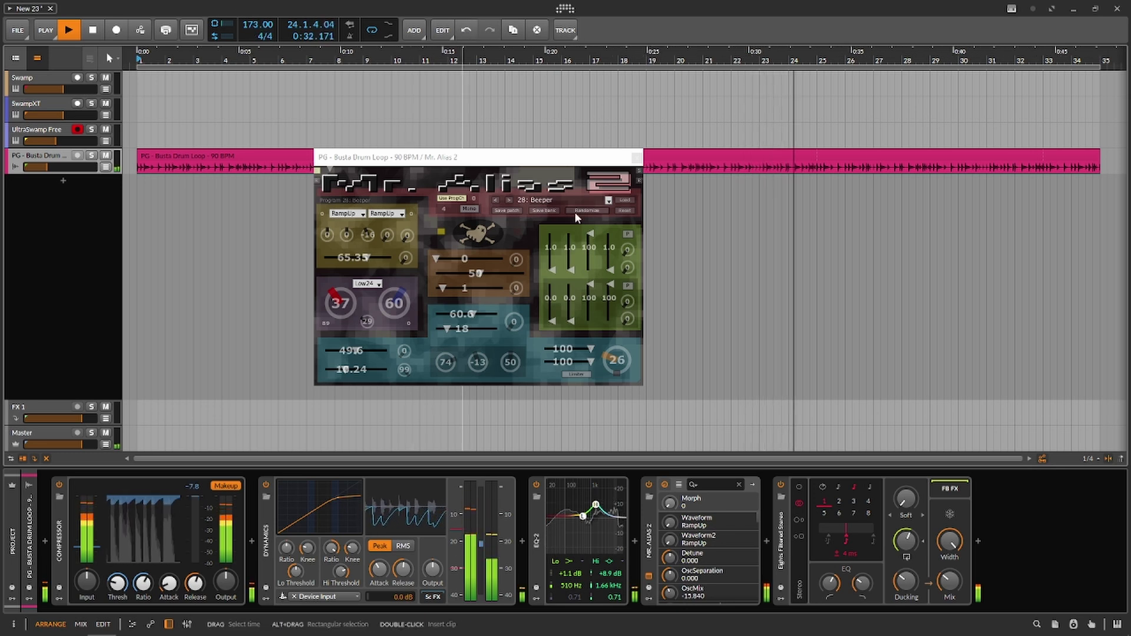
pyautogui.click(609, 200)
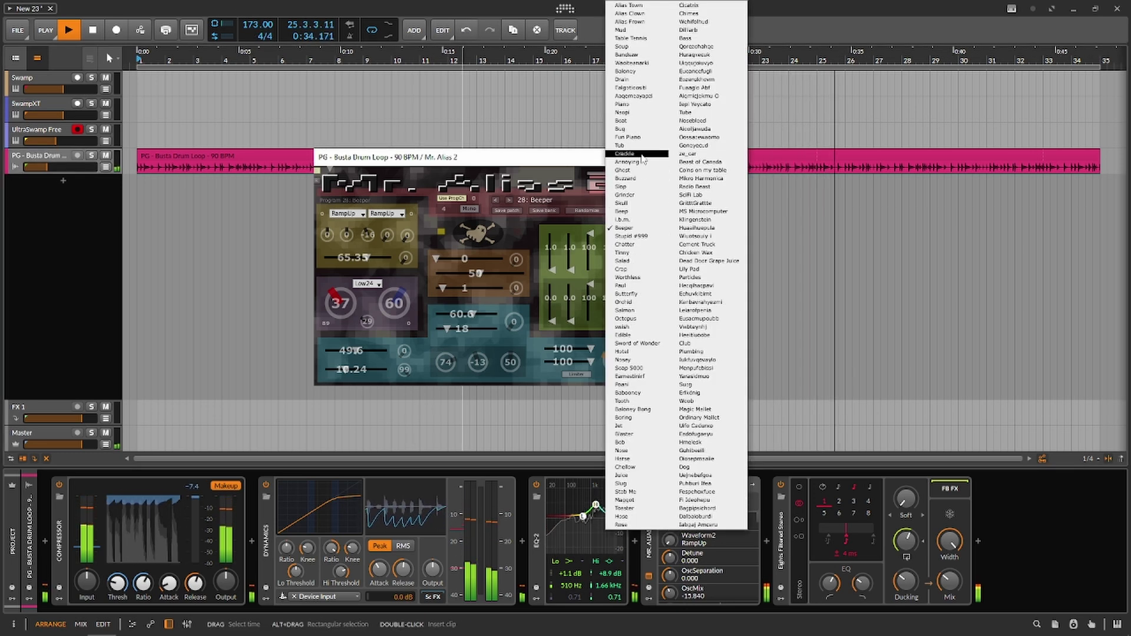
pyautogui.click(619, 87)
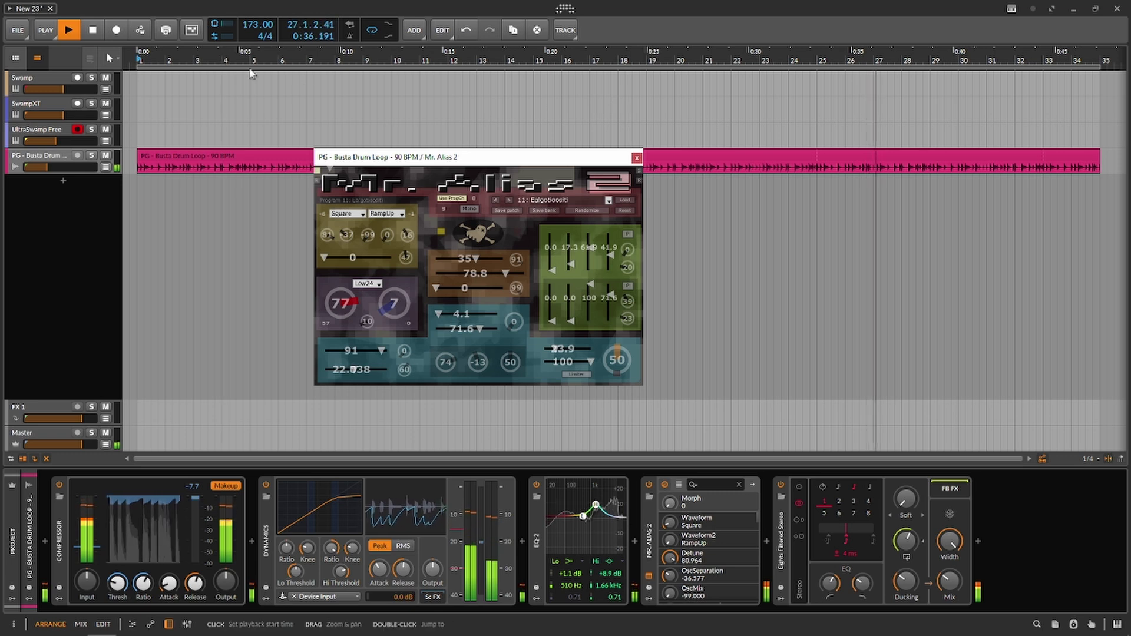
# Step: Set Mr. Alias 2's volume to about 71, first waveform to Computer, mode to Mono and AliasInertia to about 28
pyautogui.moveTo(617, 360); pyautogui.dragTo(623, 330)
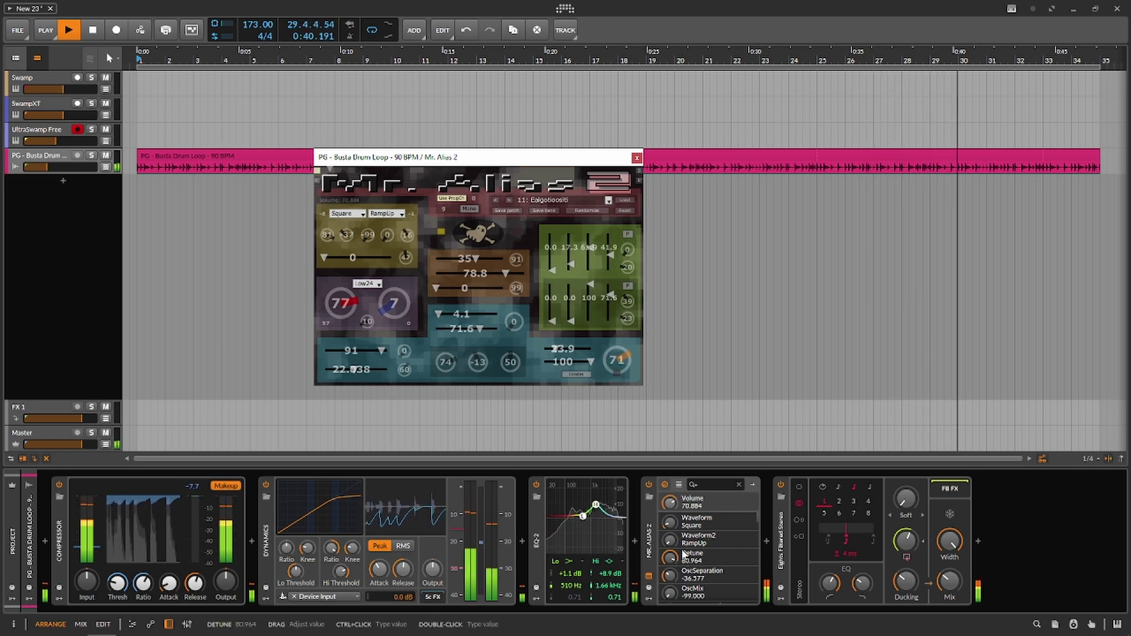
pyautogui.moveTo(668, 525); pyautogui.dragTo(669, 512)
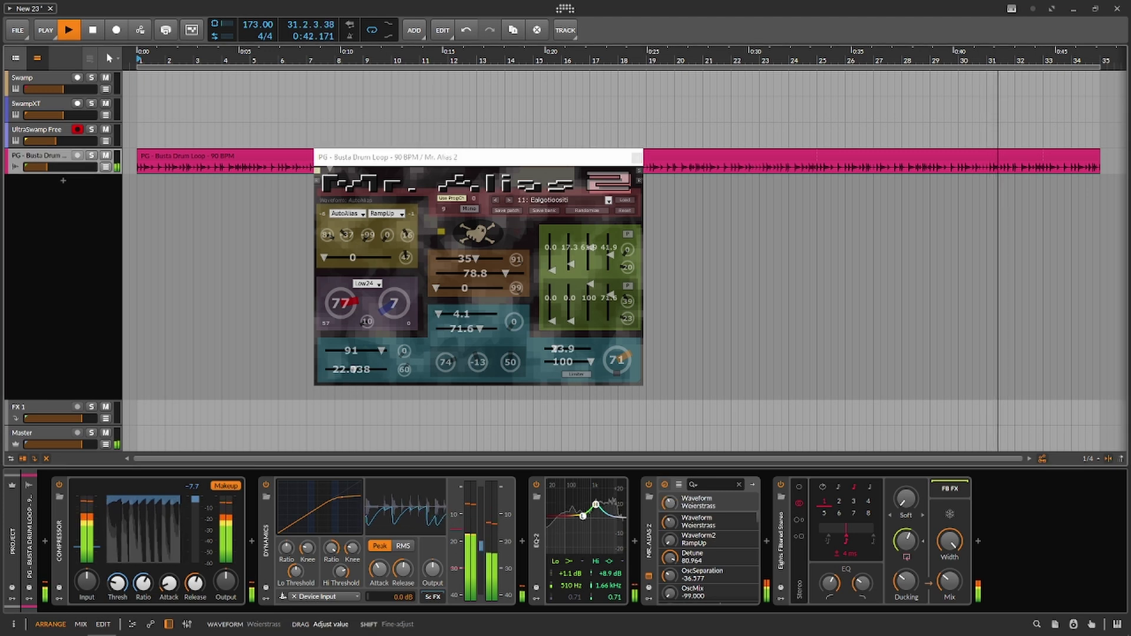
pyautogui.scroll(-3, 699, 555)
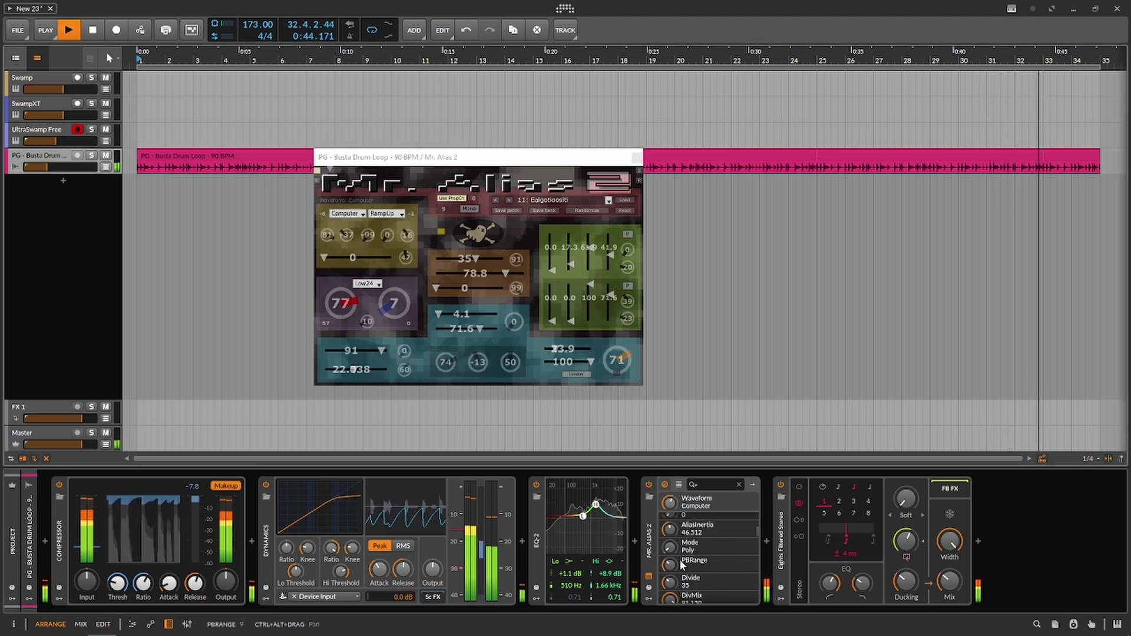
pyautogui.moveTo(669, 529); pyautogui.dragTo(670, 542)
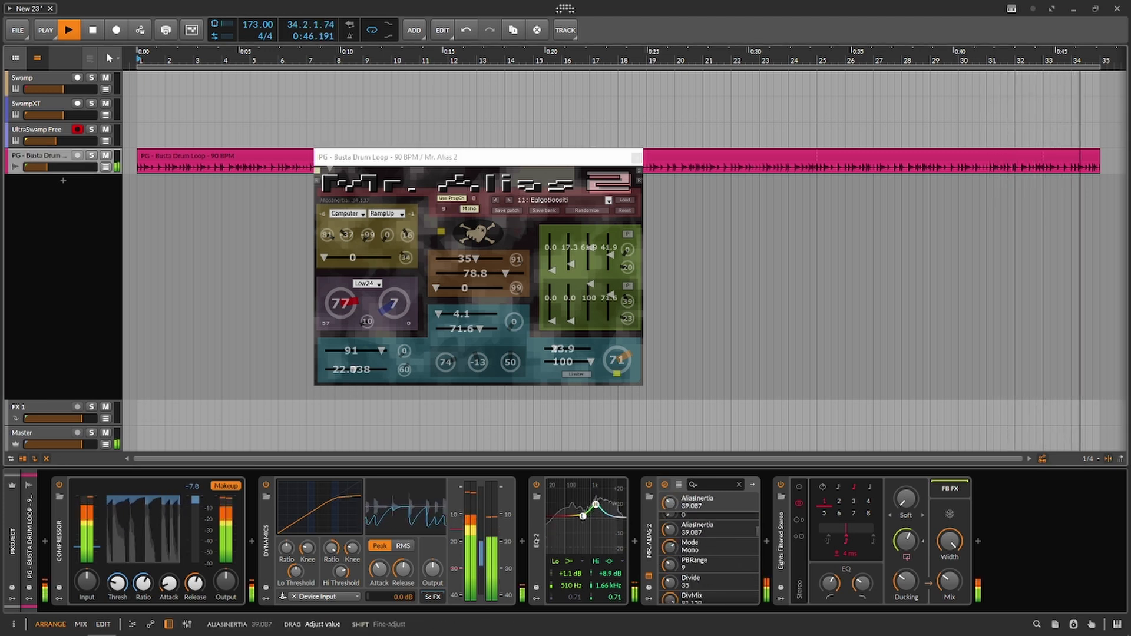
# Step: Set Mr. Alias 2's M1 to 76.538, SRMix to about 53.5, resonance to 55 and filter attack to 54
pyautogui.scroll(-3, 710, 558)
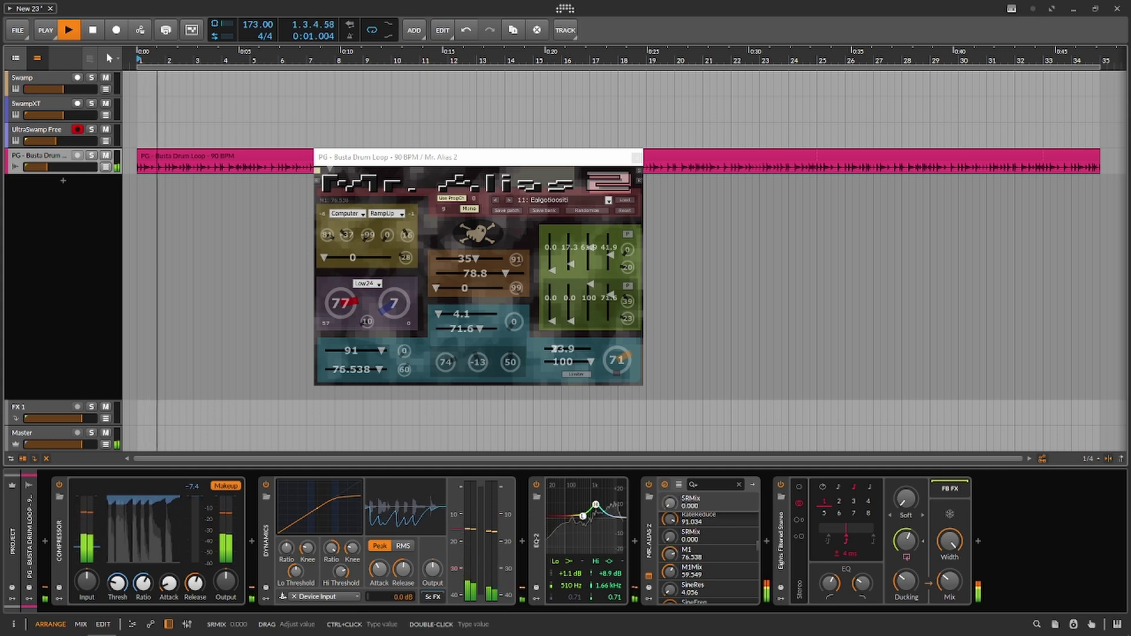
pyautogui.scroll(-3, 678, 541)
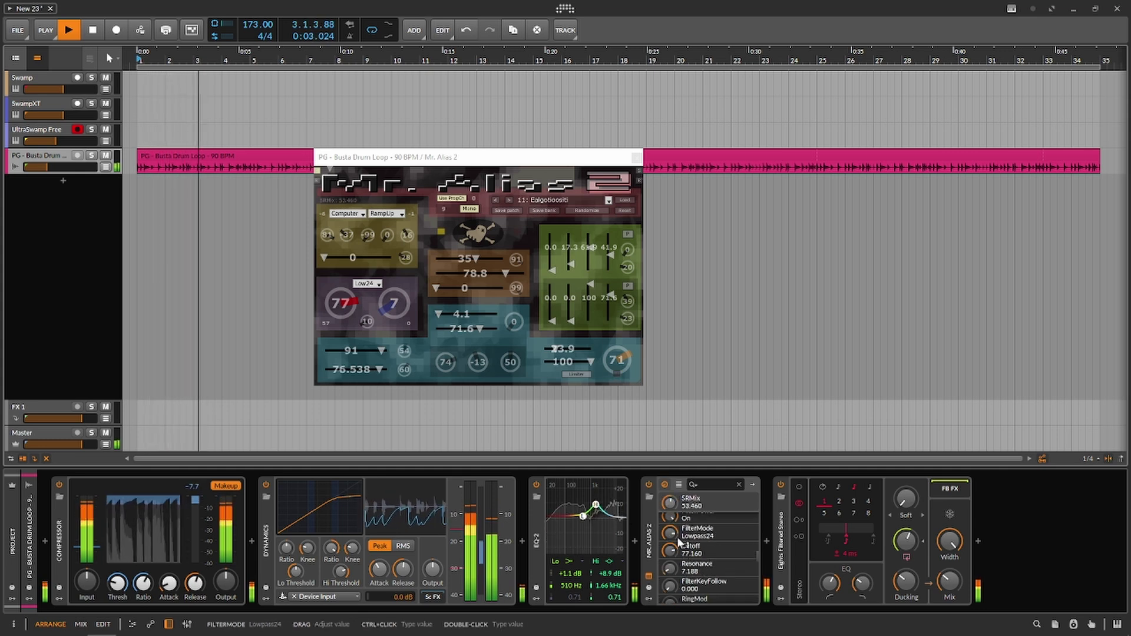
pyautogui.moveTo(670, 584); pyautogui.dragTo(671, 550)
pyautogui.scroll(-3, 684, 583)
pyautogui.scroll(-3, 671, 549)
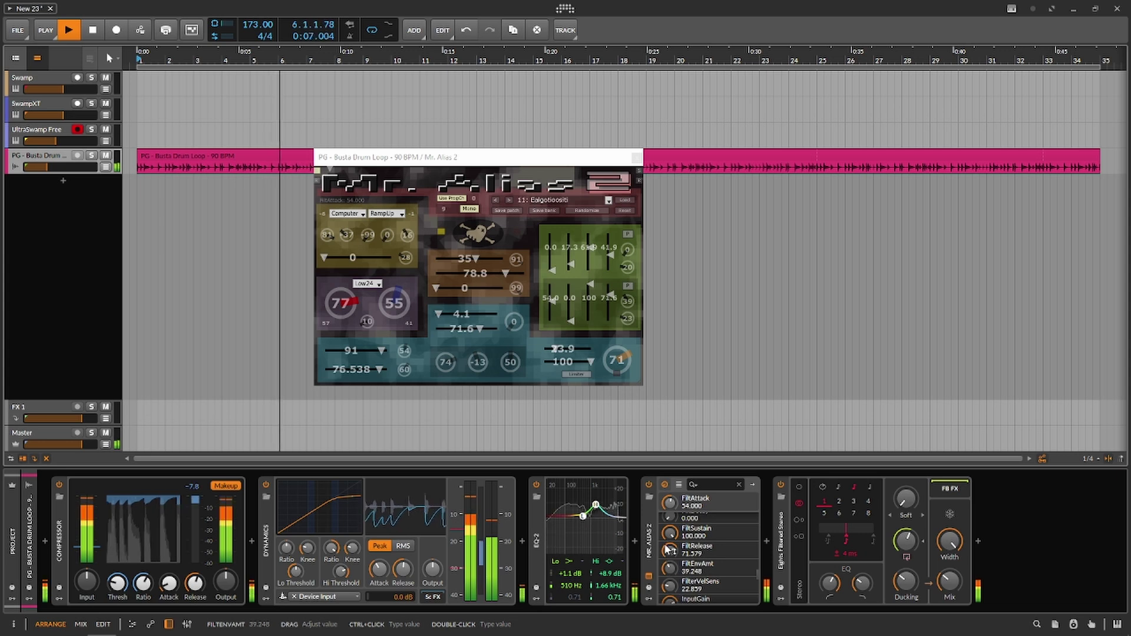
# Step: Set Mr. Alias 2's Osc1Pitch to 65, Osc2Pitch to 113 and Glide to 58.410, and morph the patch to about 0.57
pyautogui.scroll(-3, 671, 556)
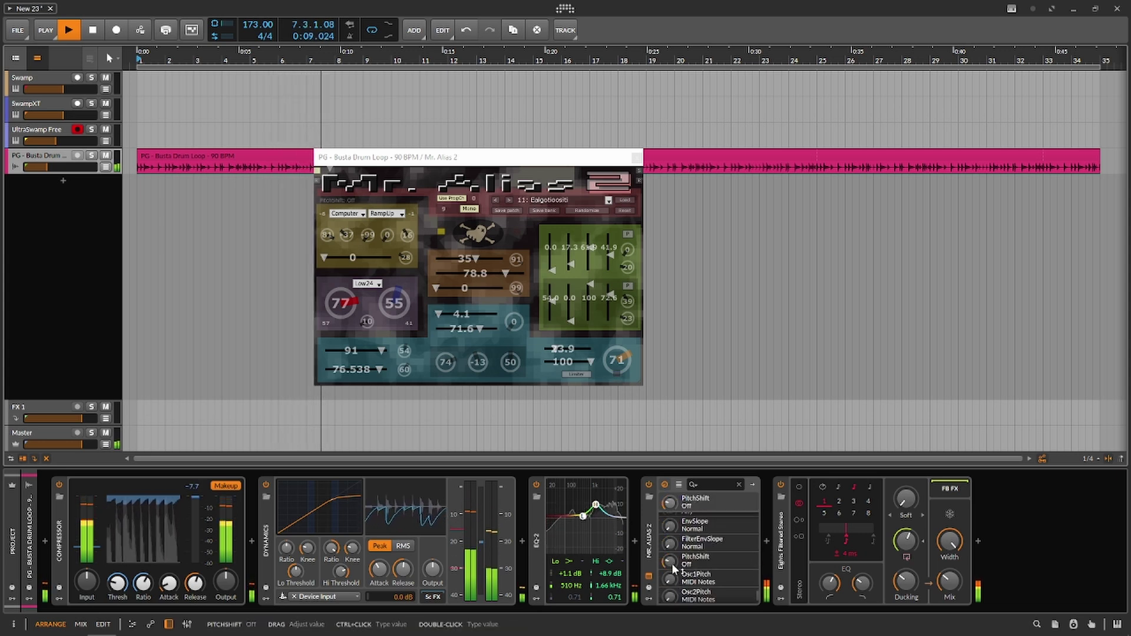
pyautogui.moveTo(670, 579); pyautogui.dragTo(671, 551)
pyautogui.scroll(-1, 689, 581)
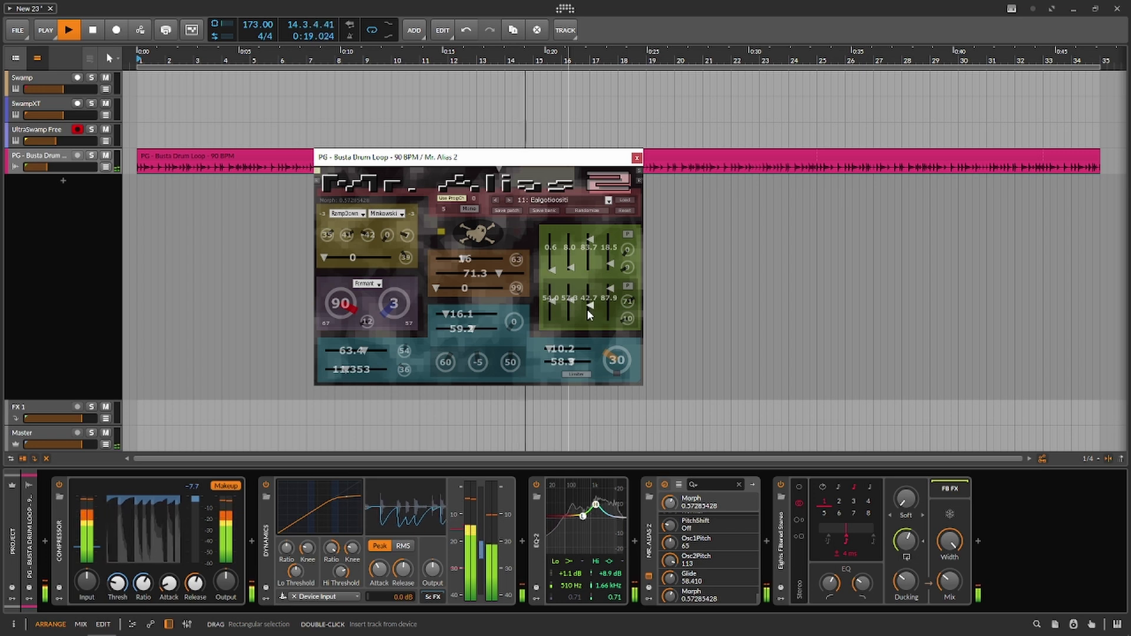
# Step: Close the Mr. Alias 2 window, stop playback and disarm the UltraSwamp Free track
pyautogui.click(637, 157)
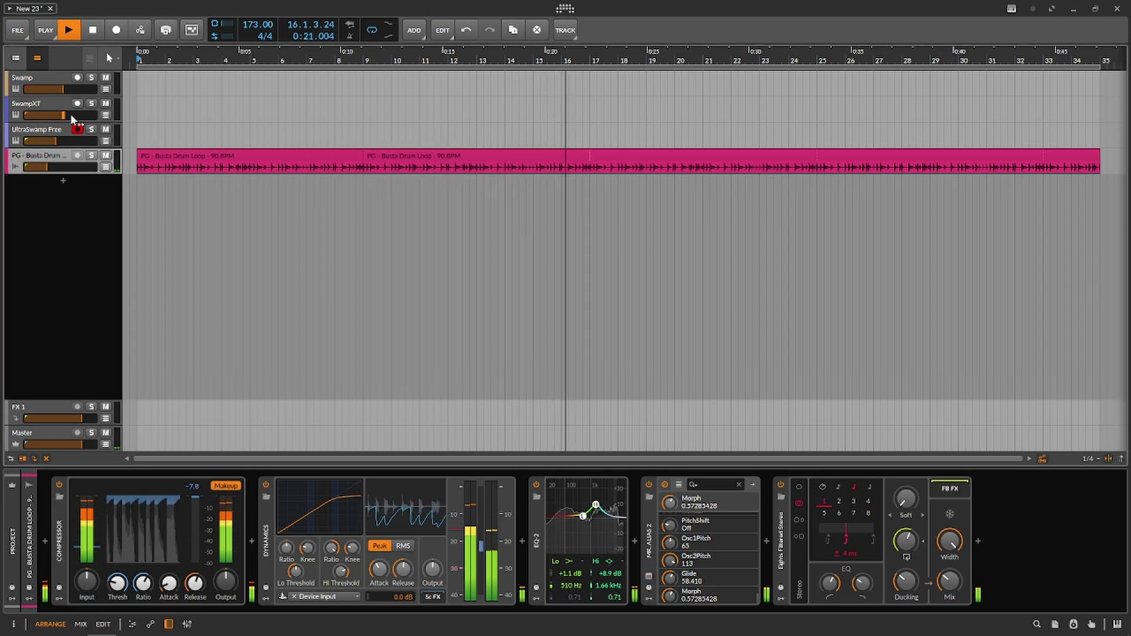
pyautogui.click(93, 29)
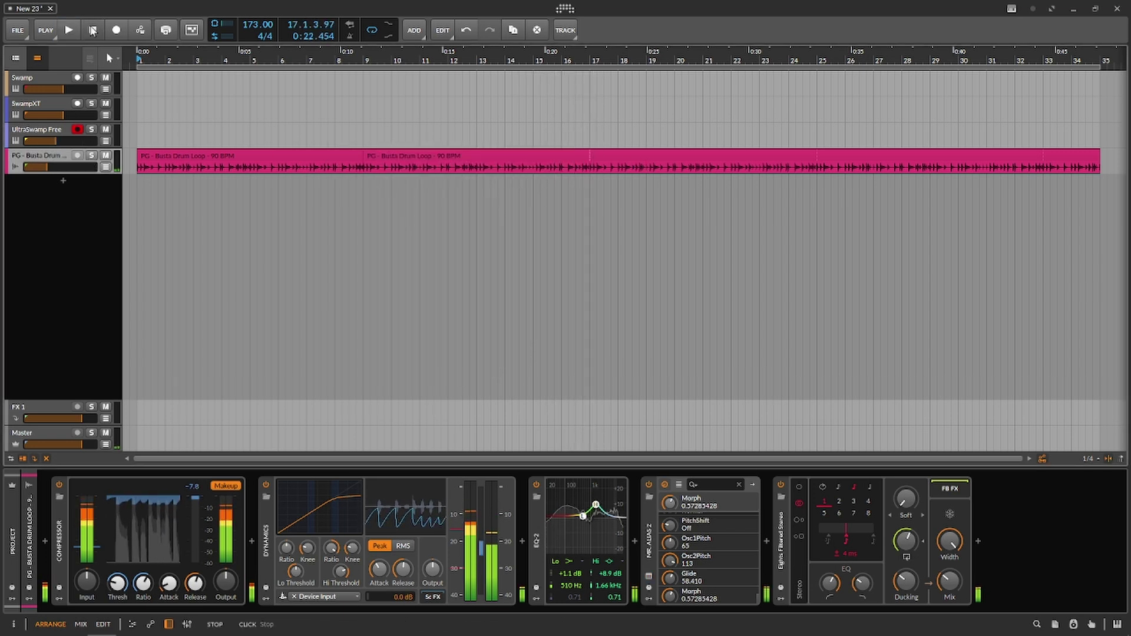
pyautogui.click(77, 129)
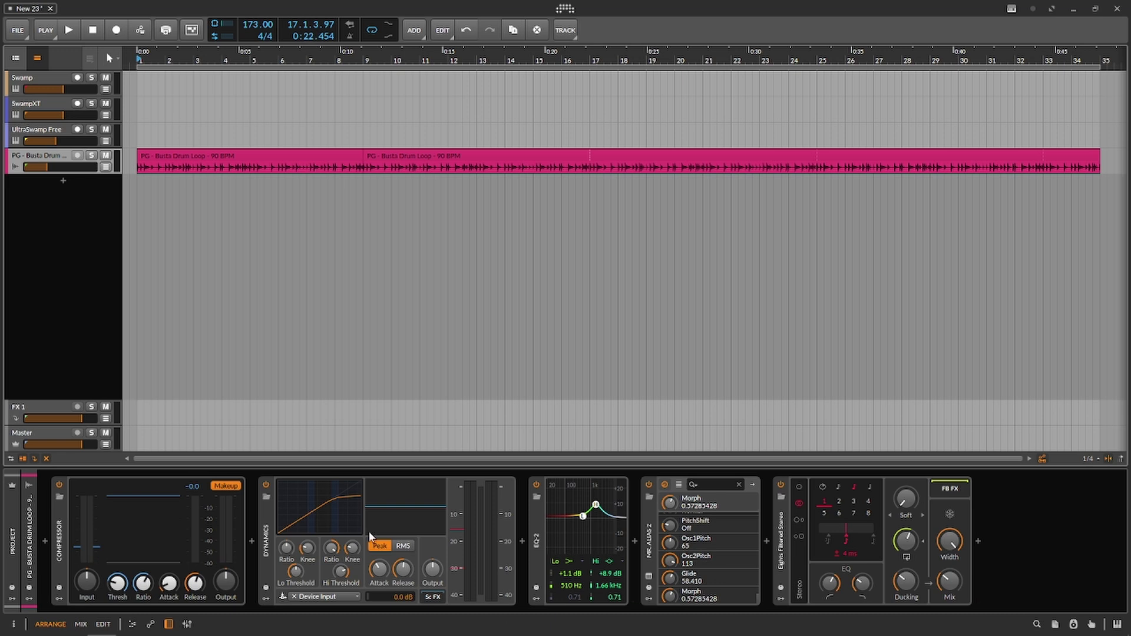
# Step: Select the Swamp track, view its plug-in window moved over the start of the arrangement, and close it
pyautogui.moveTo(190, 631)
pyautogui.click(36, 73)
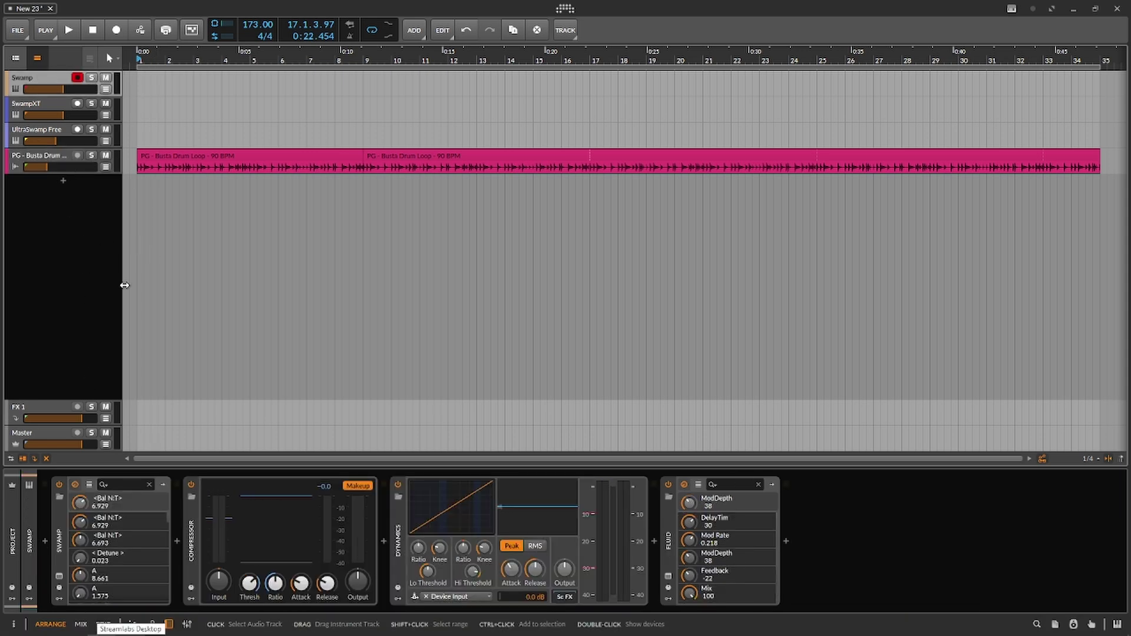
pyautogui.click(60, 575)
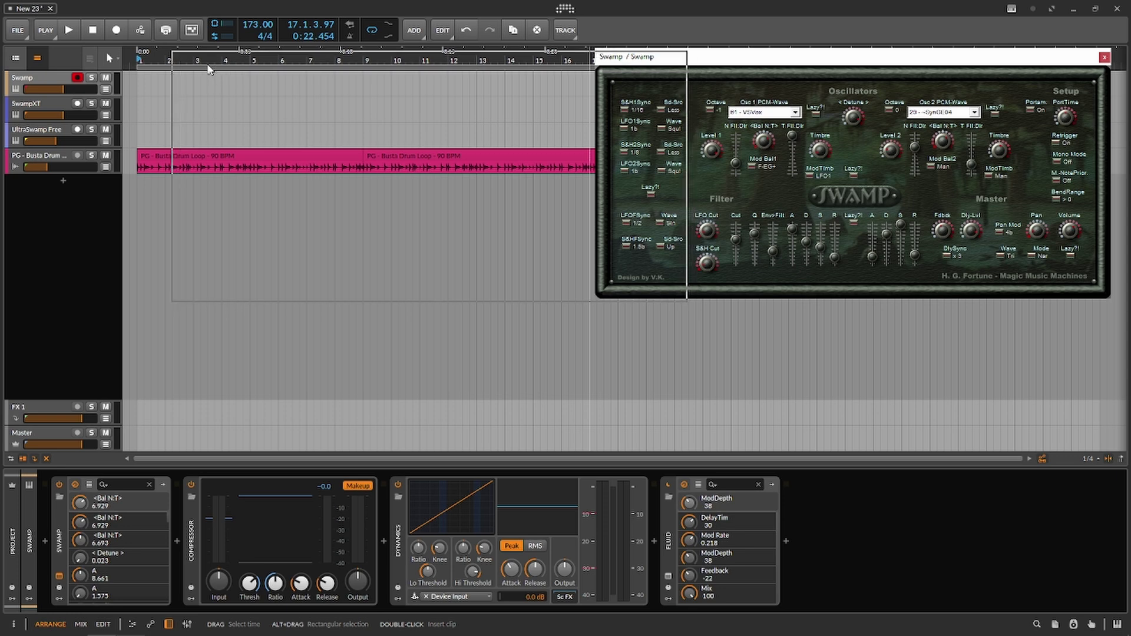
pyautogui.moveTo(175, 68); pyautogui.dragTo(176, 69)
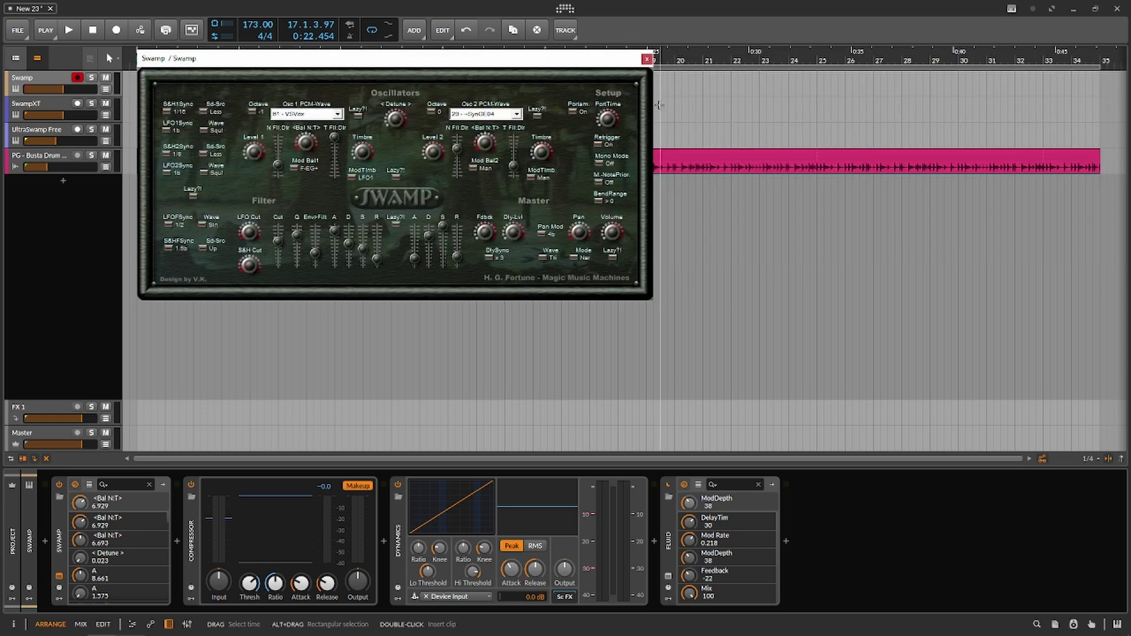
pyautogui.click(647, 59)
# Step: Open the UltraSwamp Free plug-in window from its track and switch off the bandfuzz device in its chain
pyautogui.press('Down')
pyautogui.press('Down')
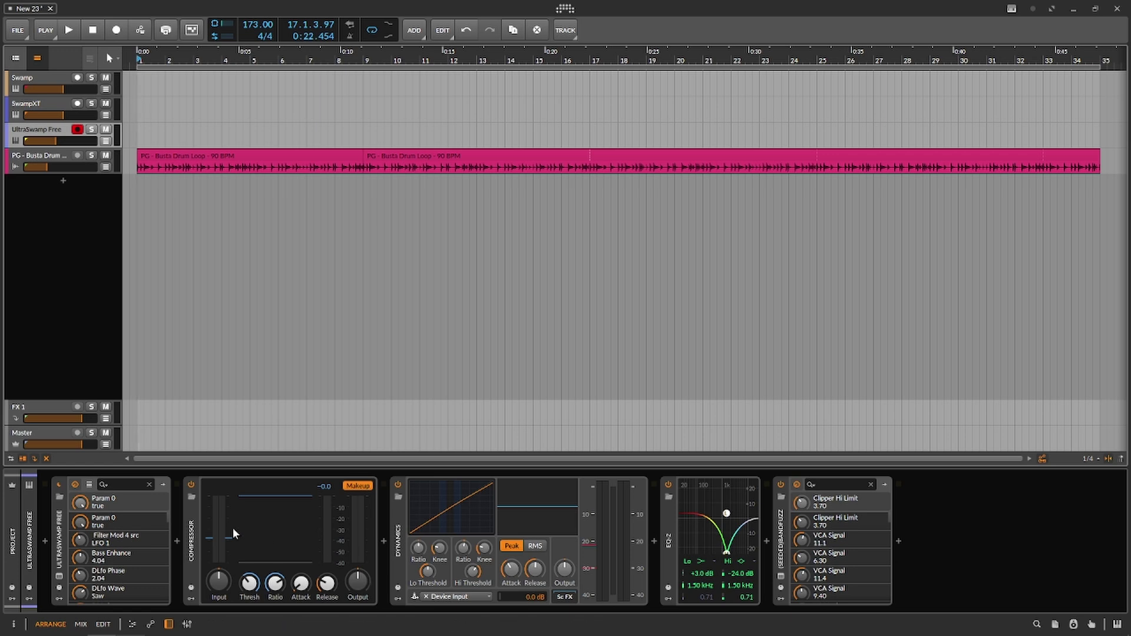
pyautogui.click(59, 576)
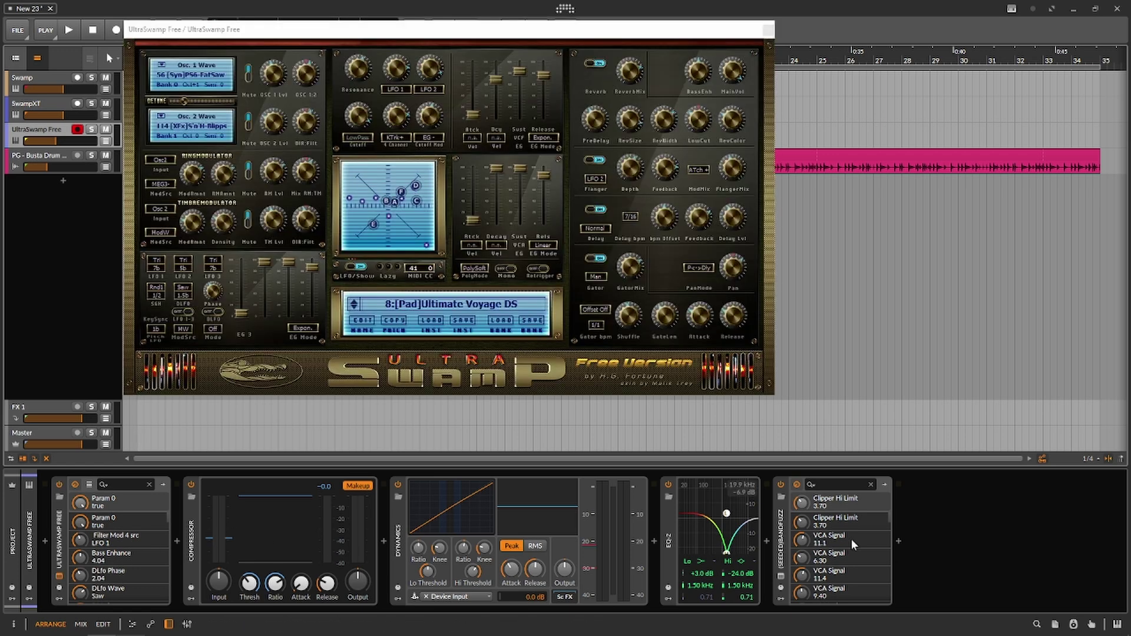
pyautogui.click(782, 487)
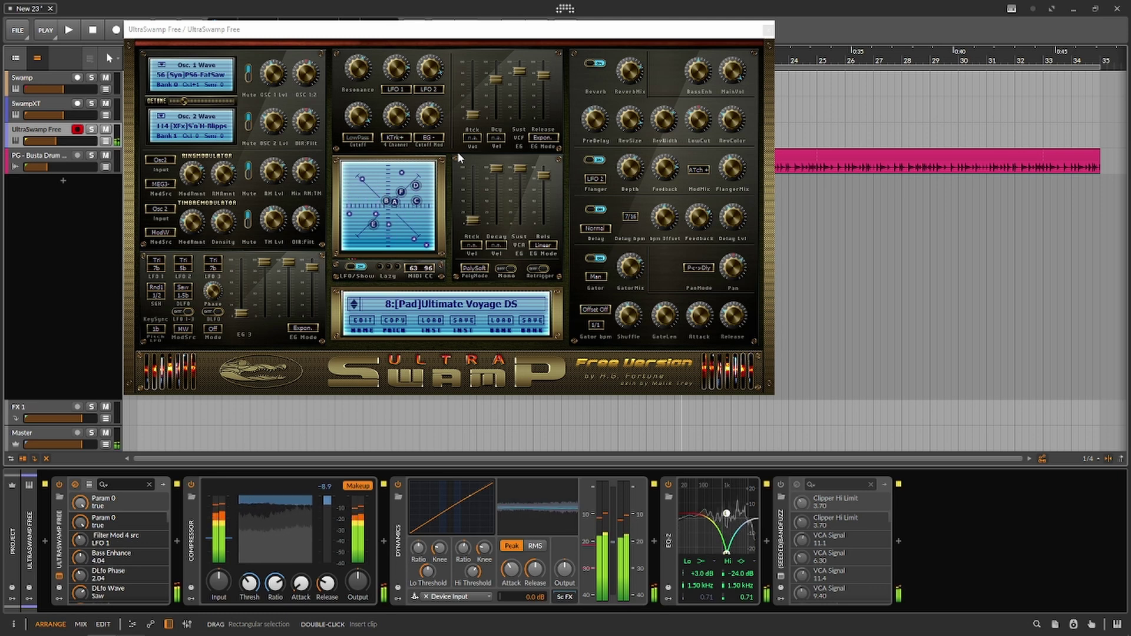
# Step: Audition UltraSwamp Free's 40:[Sfx]Pitch Black DS patch, load patch 50, Chordic Implant, and close the plug-in window
pyautogui.click(428, 306)
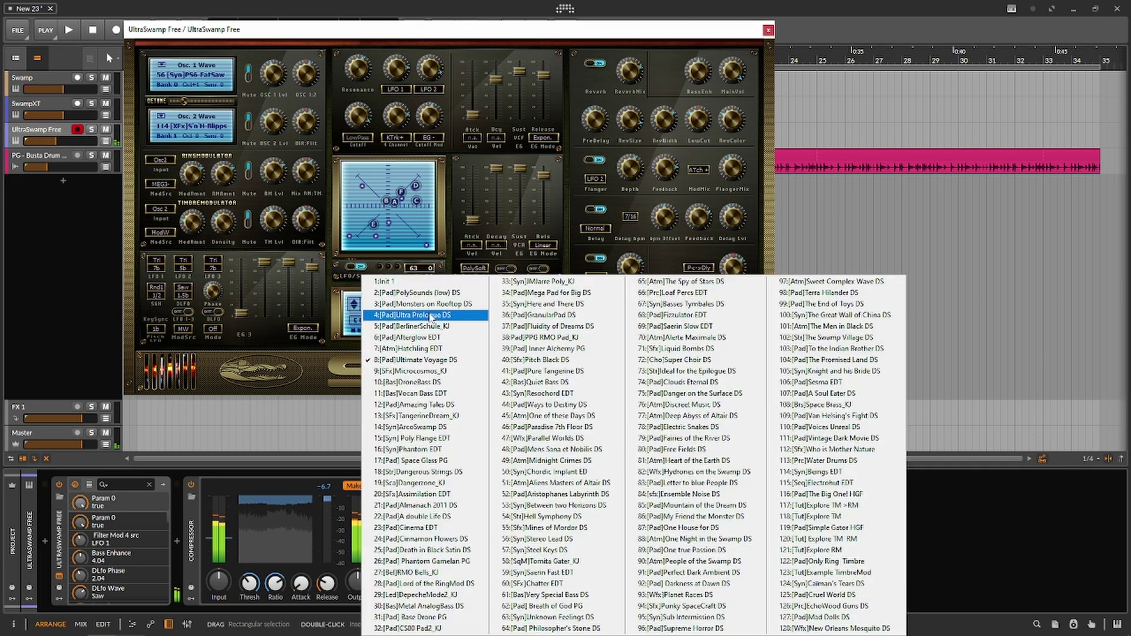
pyautogui.click(565, 360)
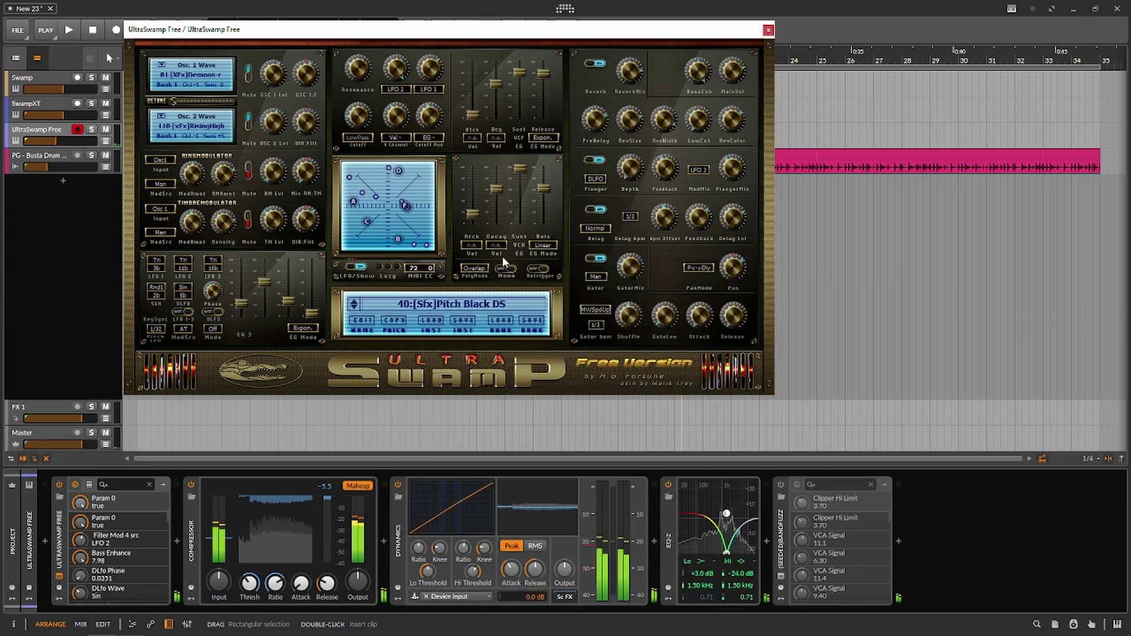
pyautogui.click(360, 304)
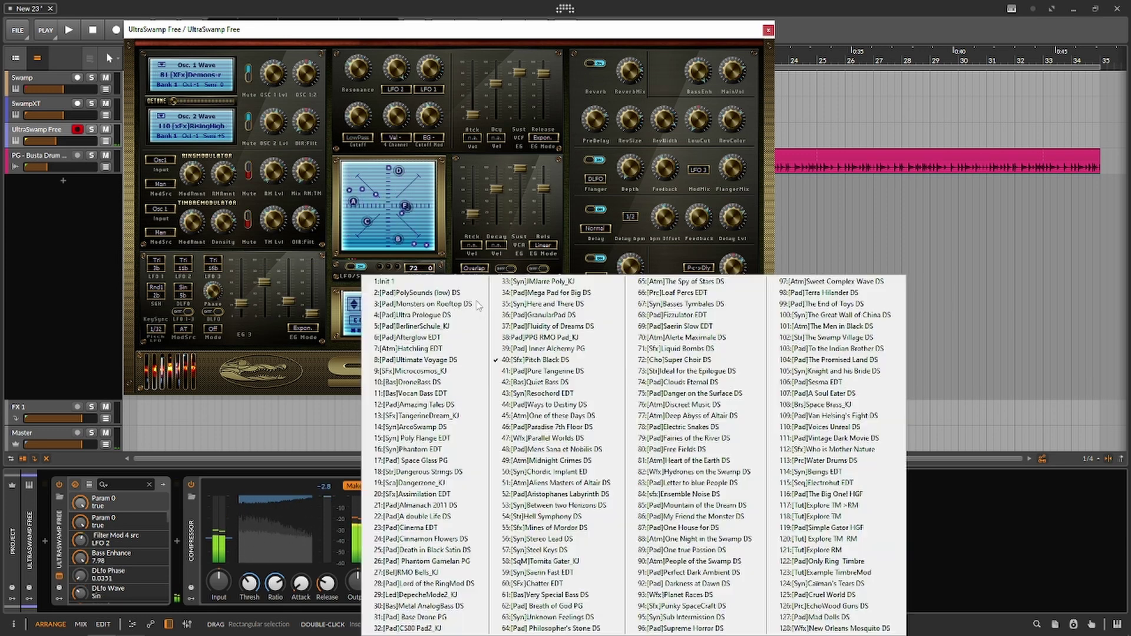
pyautogui.click(570, 473)
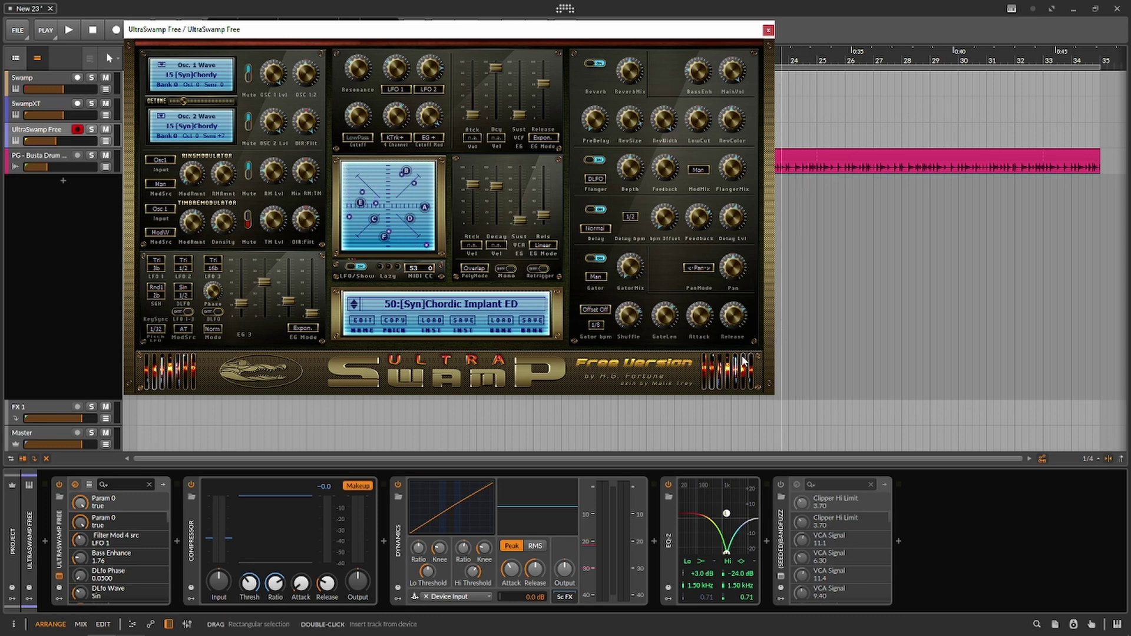
pyautogui.click(768, 30)
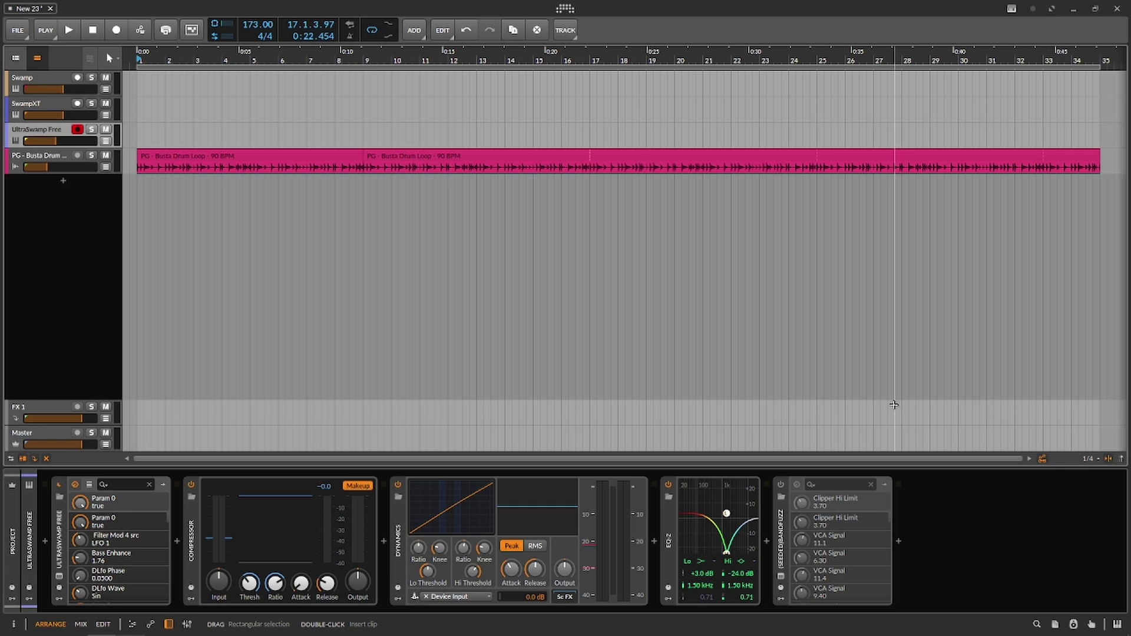
# Step: Delete the drum loop clips from the arrangement and move the play position to 27.3.1
pyautogui.moveTo(906, 317); pyautogui.dragTo(214, 99)
pyautogui.press('Delete')
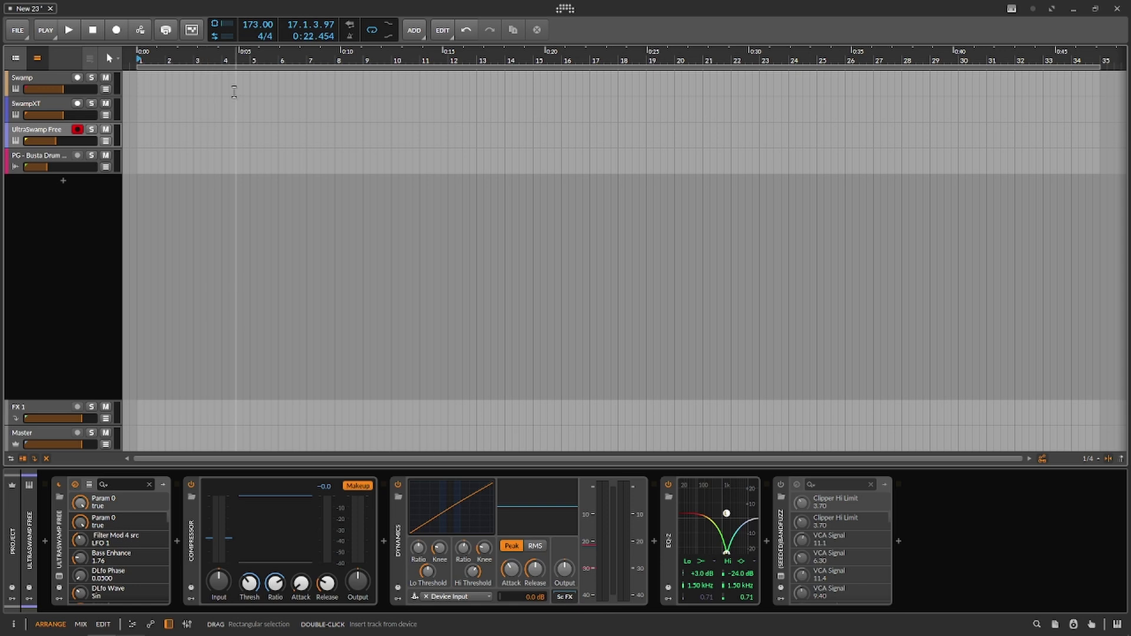
pyautogui.moveTo(234, 91); pyautogui.dragTo(124, 23)
pyautogui.click(881, 307)
# Step: Select the SwampXT track and open its plug-in window
pyautogui.click(49, 107)
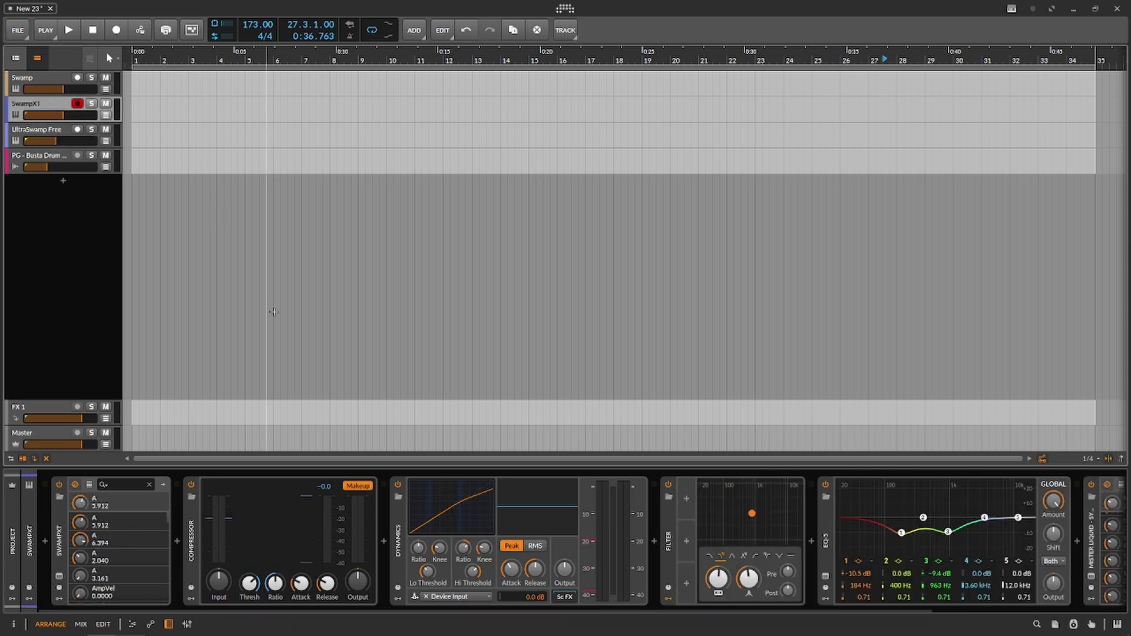
pyautogui.click(59, 576)
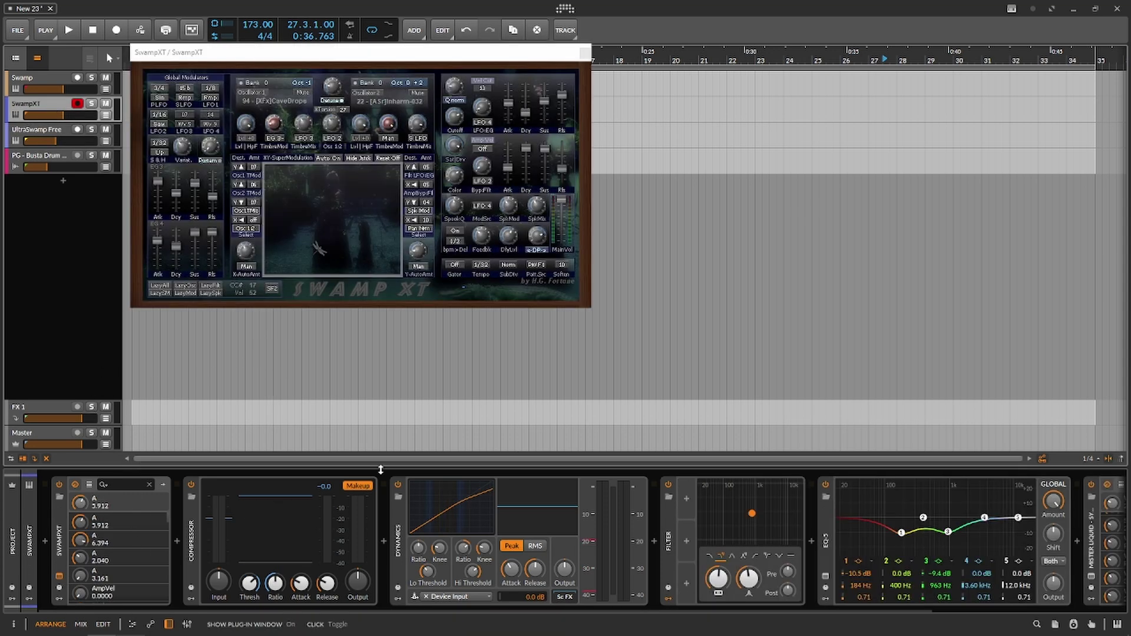